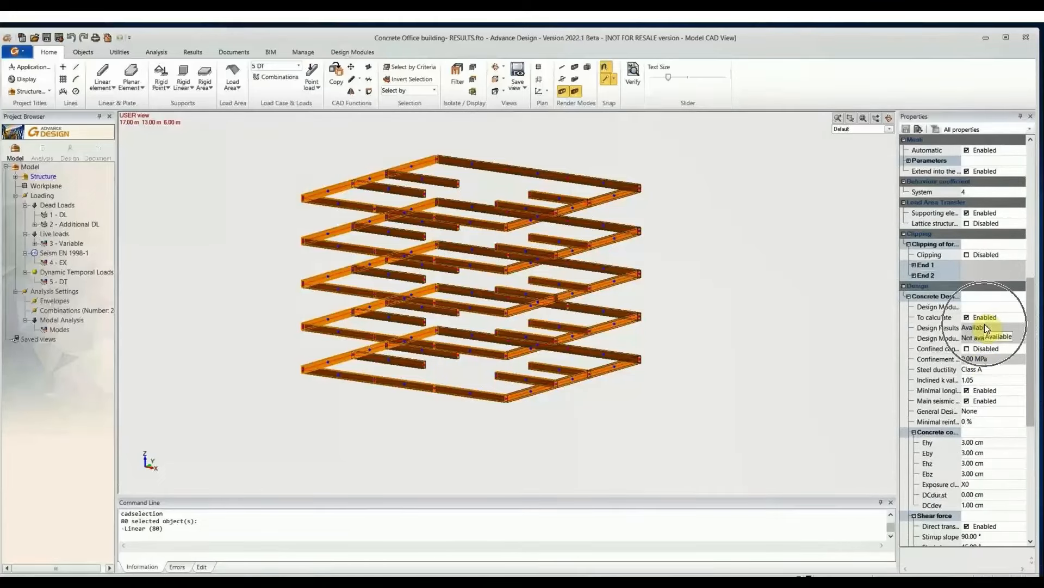
- Examine the selected beams' concrete design properties, including steel ductility, concrete cover, shear force and cracking stresses
{"action": "scroll", "coordinate": [985, 326], "scroll_direction": "down", "scroll_amount": 5}
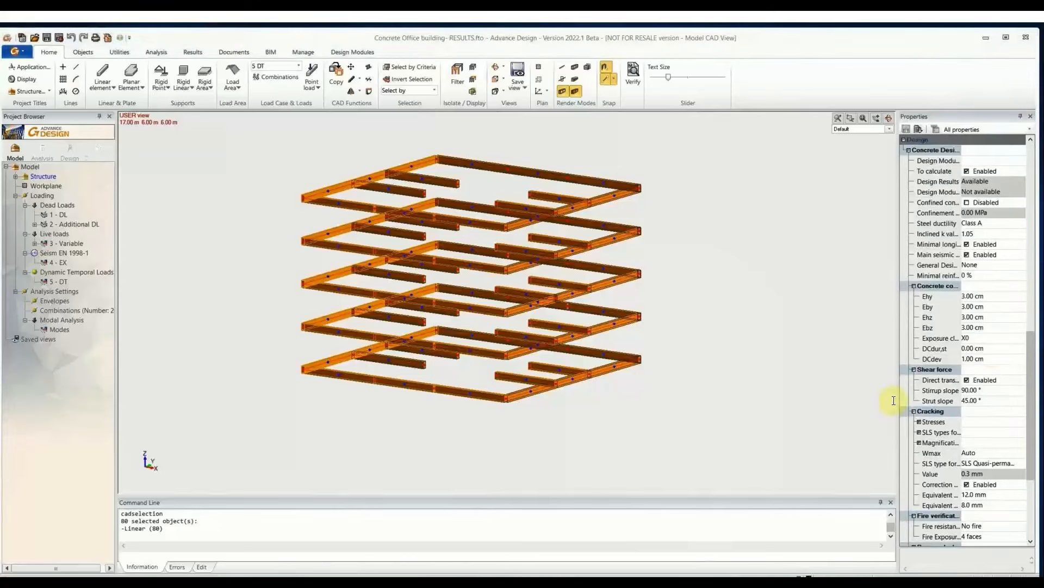
{"action": "left_click", "coordinate": [953, 156]}
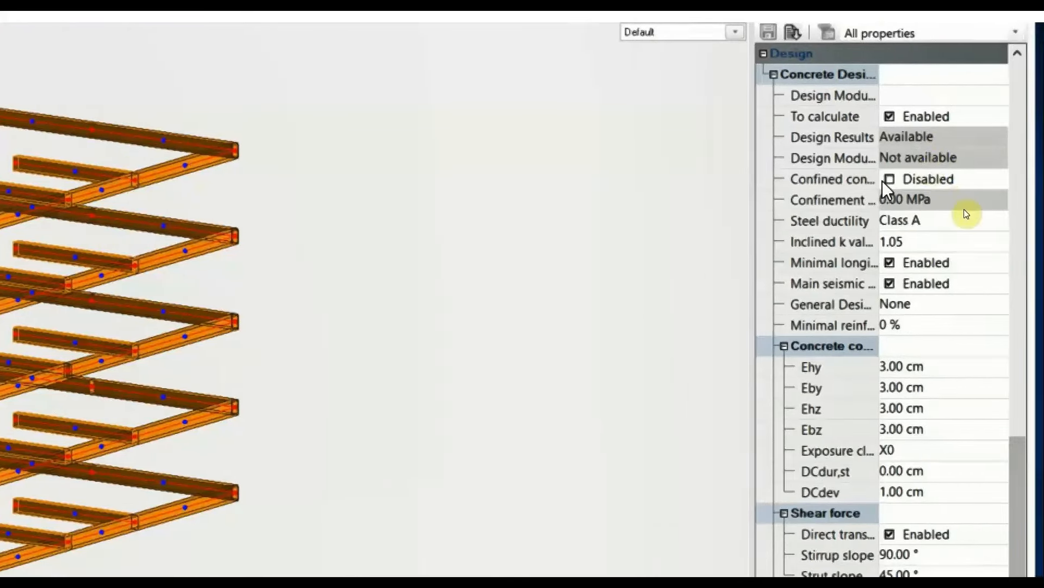
{"action": "left_click", "coordinate": [1007, 225]}
{"action": "left_click", "coordinate": [1000, 221]}
{"action": "left_click", "coordinate": [998, 225]}
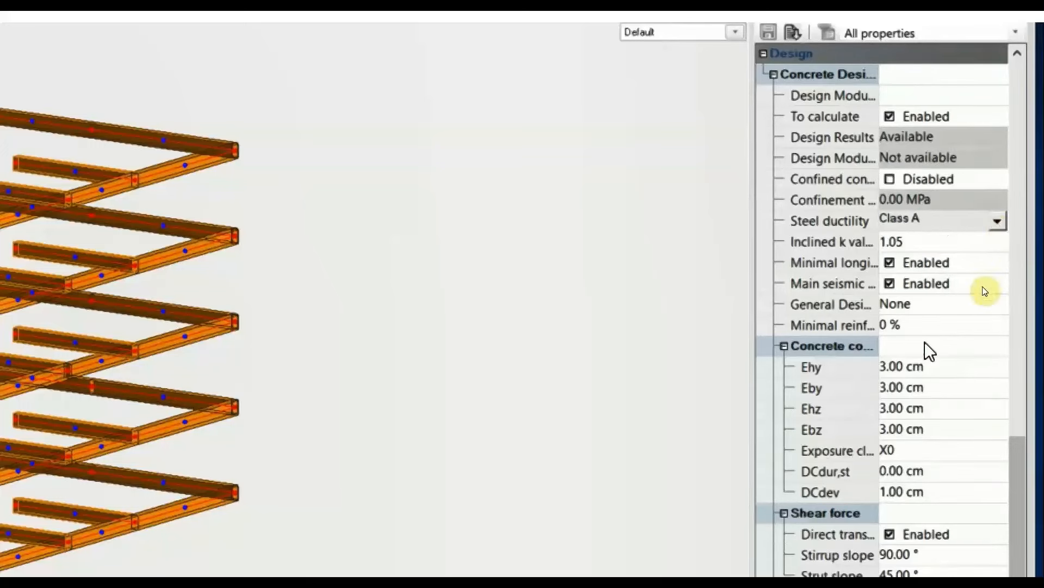
{"action": "scroll", "coordinate": [984, 290], "scroll_direction": "down", "scroll_amount": 2}
{"action": "left_click", "coordinate": [975, 237]}
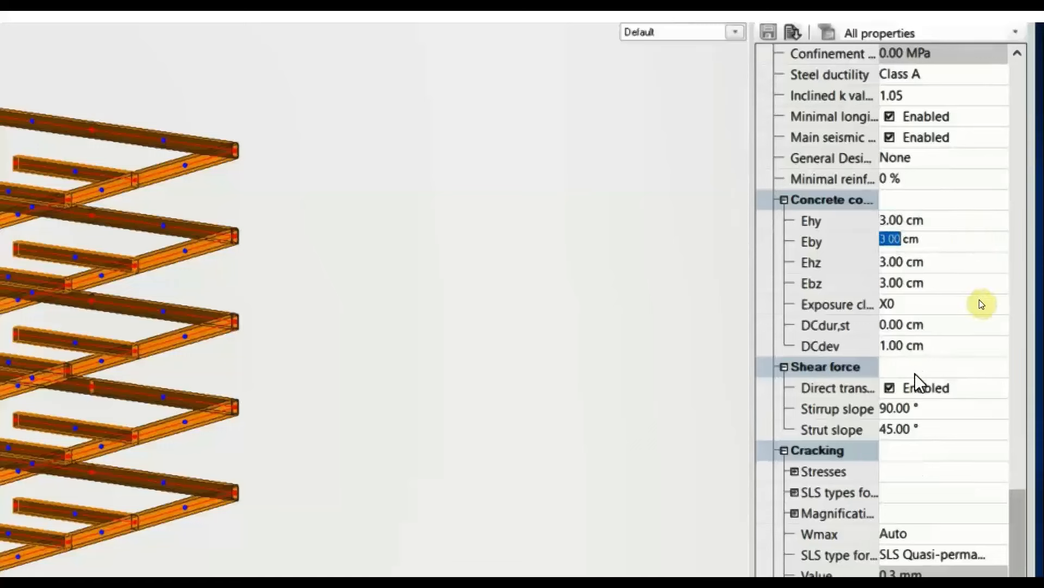
{"action": "scroll", "coordinate": [982, 303], "scroll_direction": "down", "scroll_amount": 2}
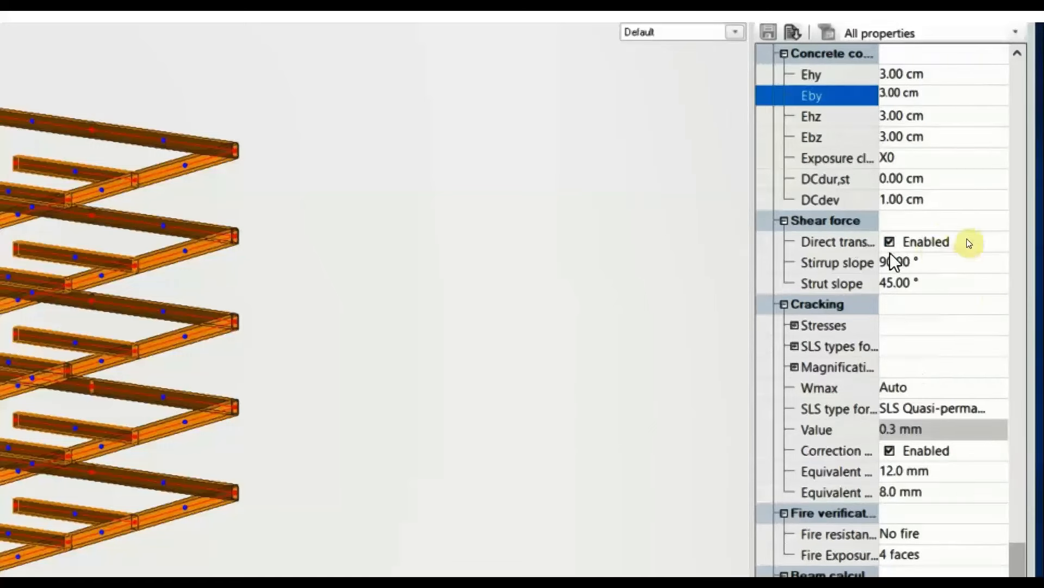
{"action": "scroll", "coordinate": [929, 272], "scroll_direction": "down", "scroll_amount": 1}
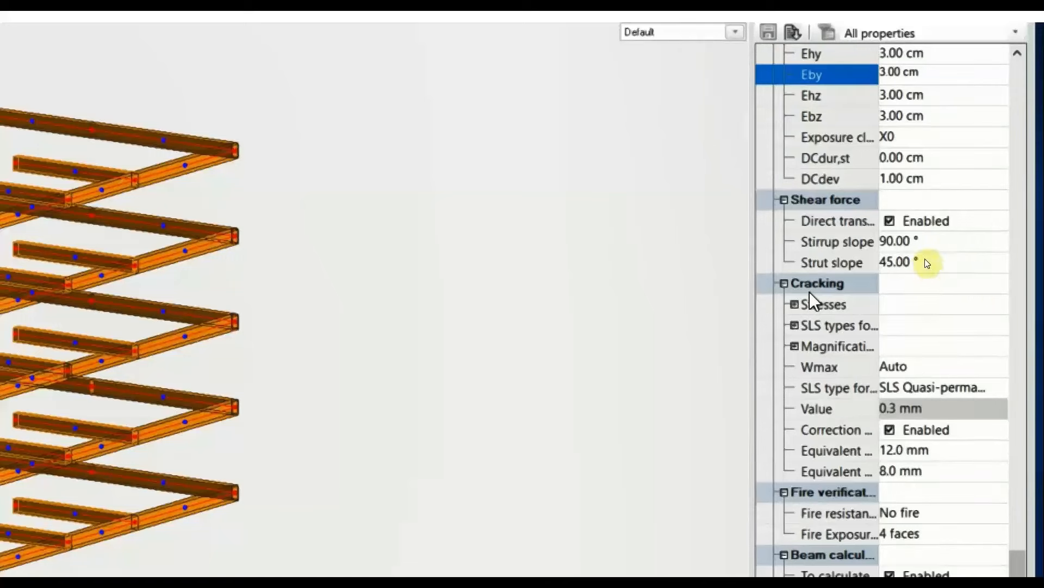
{"action": "left_click", "coordinate": [795, 304]}
{"action": "scroll", "coordinate": [957, 274], "scroll_direction": "down", "scroll_amount": 2}
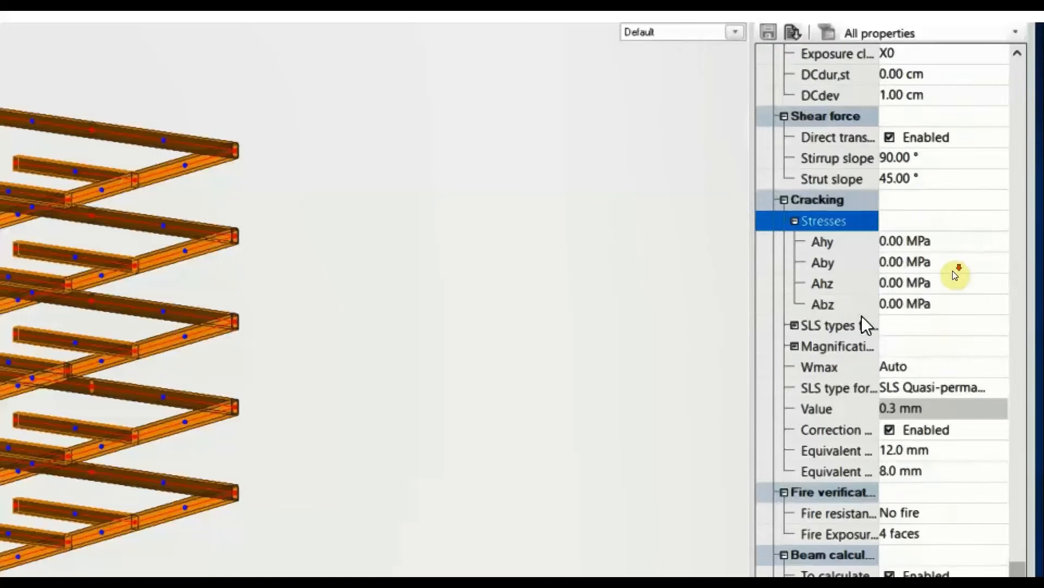
- Set the selected beams' cracking Wmax to Imposed with a value of 0.3 mm
{"action": "left_click", "coordinate": [903, 409]}
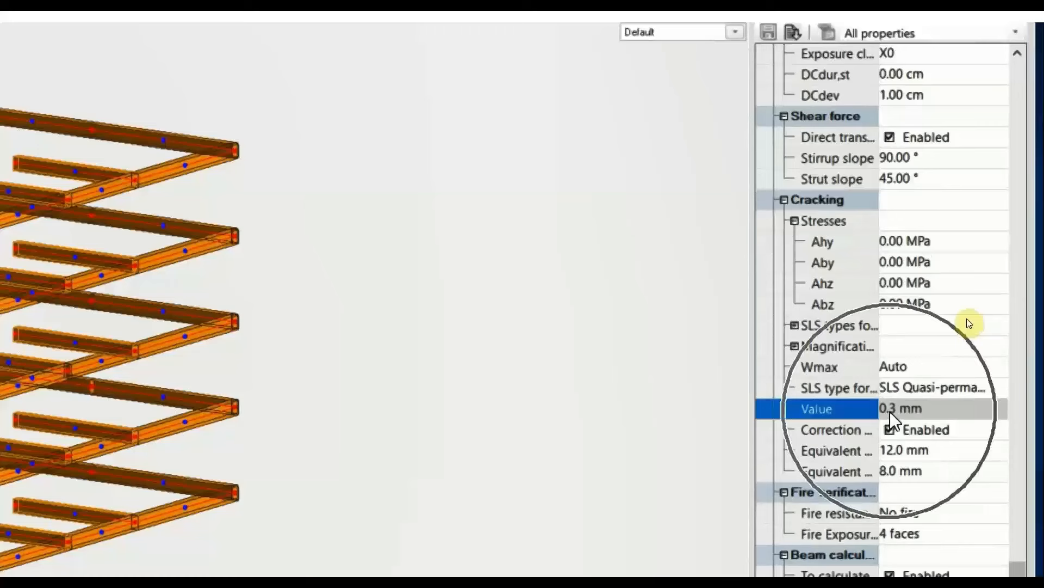
{"action": "left_click", "coordinate": [923, 368]}
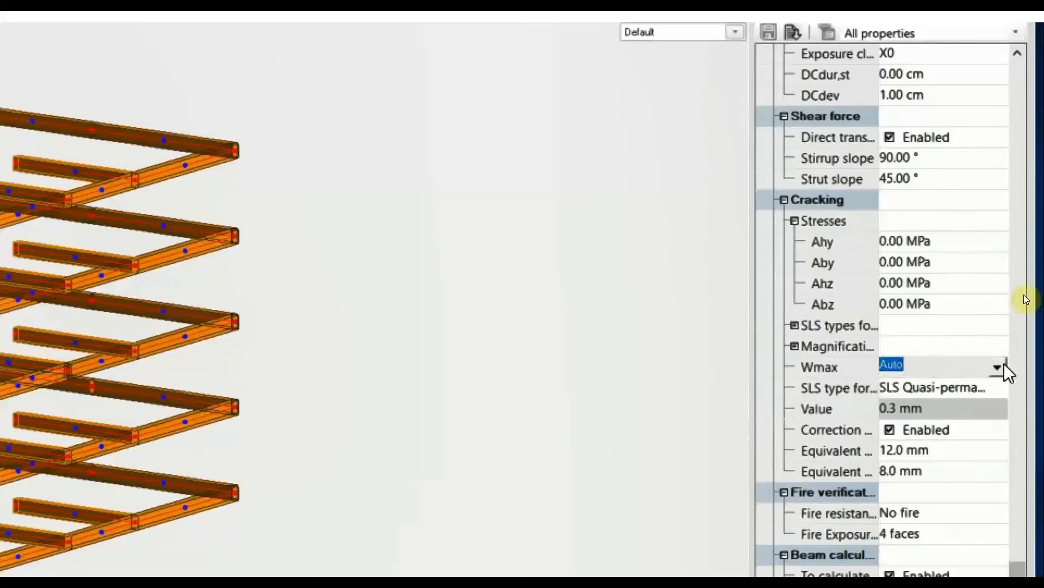
{"action": "left_click", "coordinate": [1000, 367]}
{"action": "left_click", "coordinate": [926, 393]}
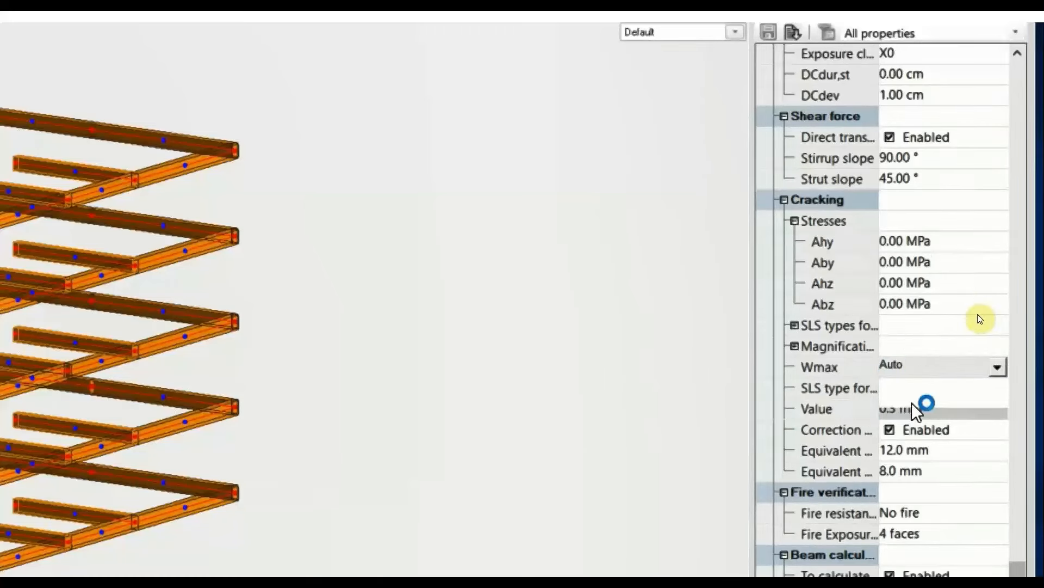
{"action": "left_click", "coordinate": [893, 408]}
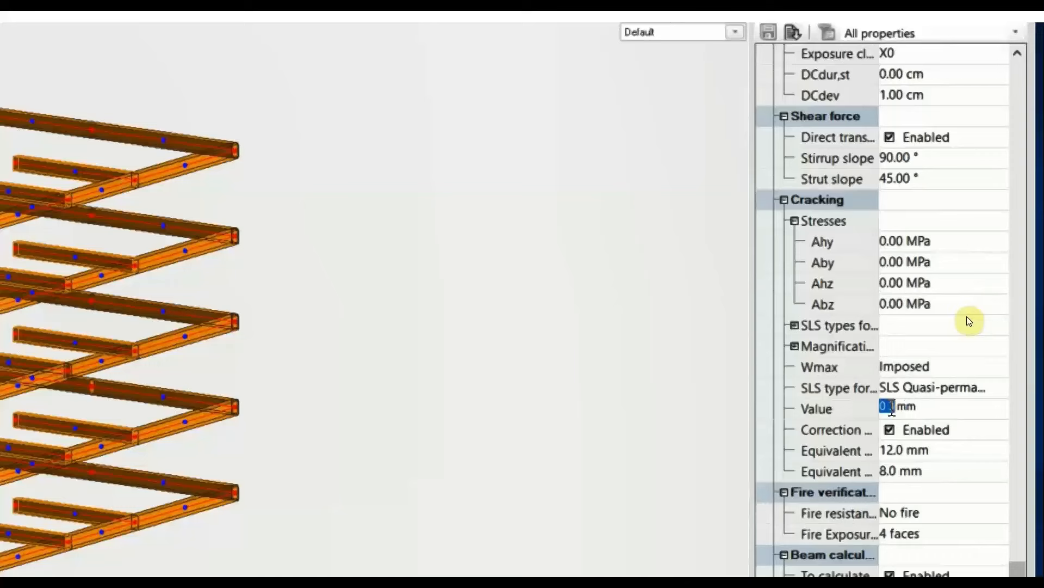
{"action": "type", "text": "0."}
{"action": "scroll", "coordinate": [982, 323], "scroll_direction": "down", "scroll_amount": 3}
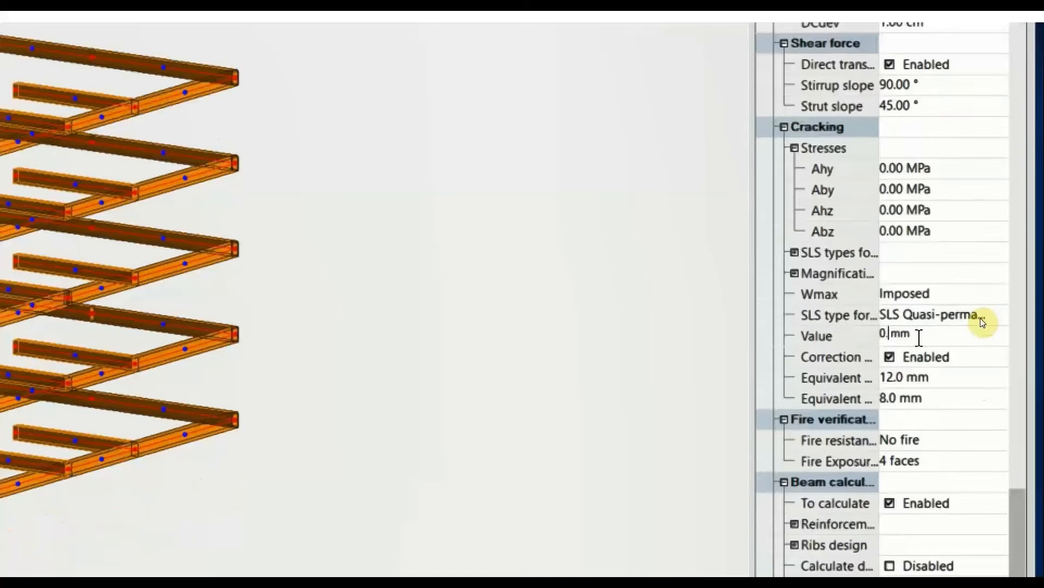
{"action": "type", "text": "3"}
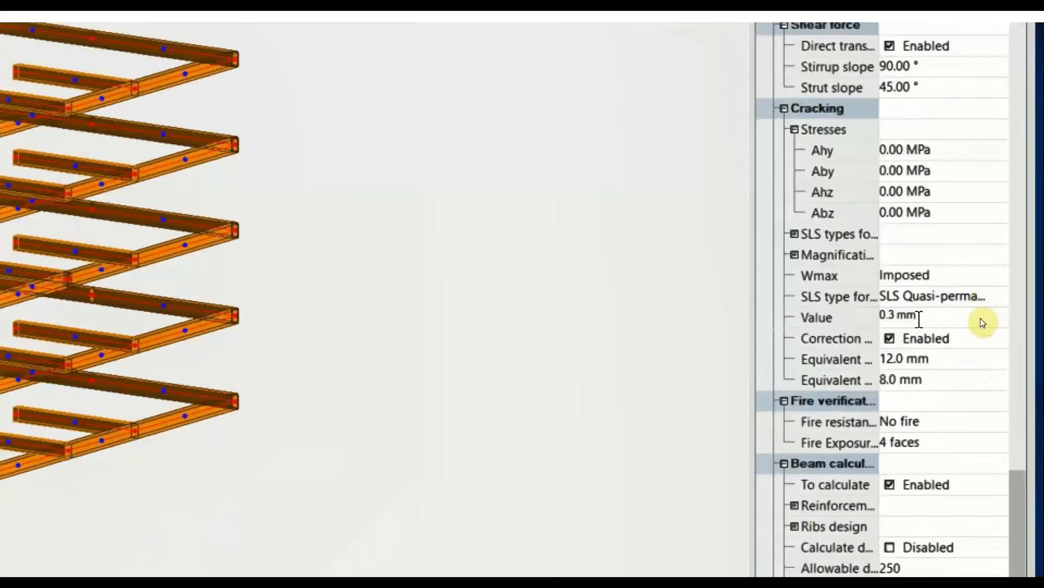
- Return the selected beams' cracking Wmax option to Auto
{"action": "left_click", "coordinate": [960, 275]}
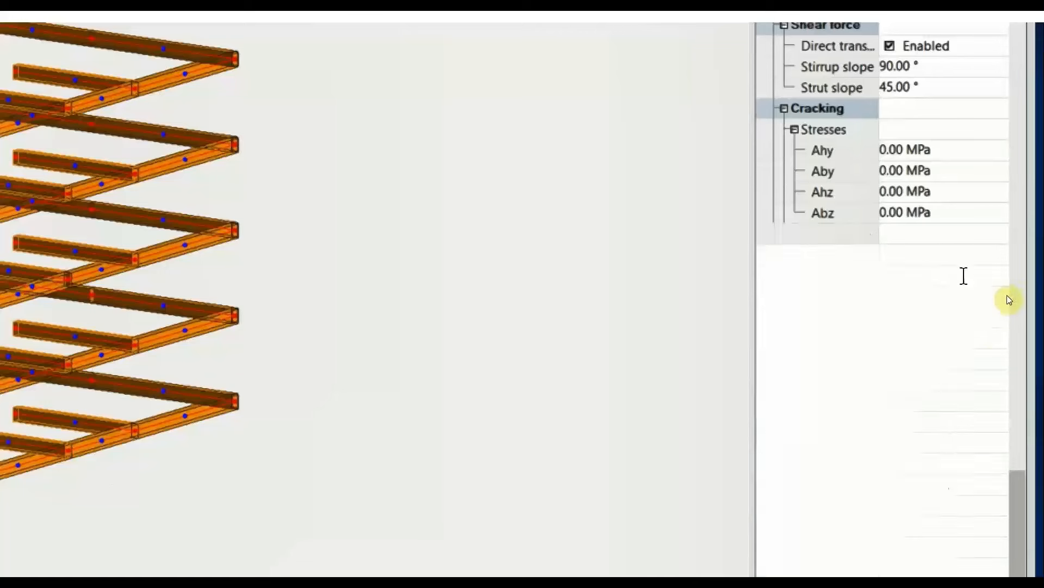
{"action": "left_click", "coordinate": [997, 278]}
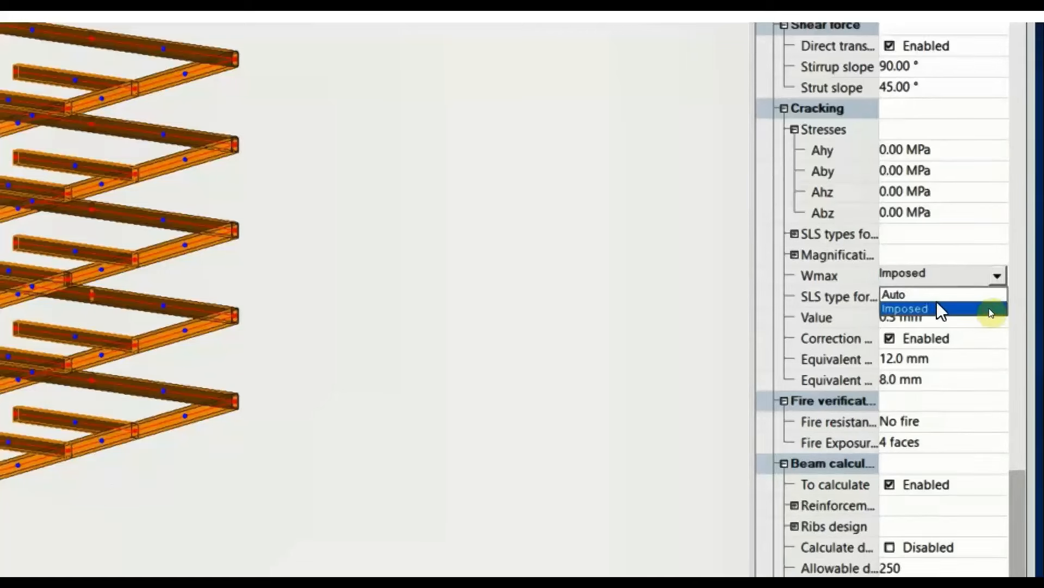
{"action": "left_click", "coordinate": [936, 305]}
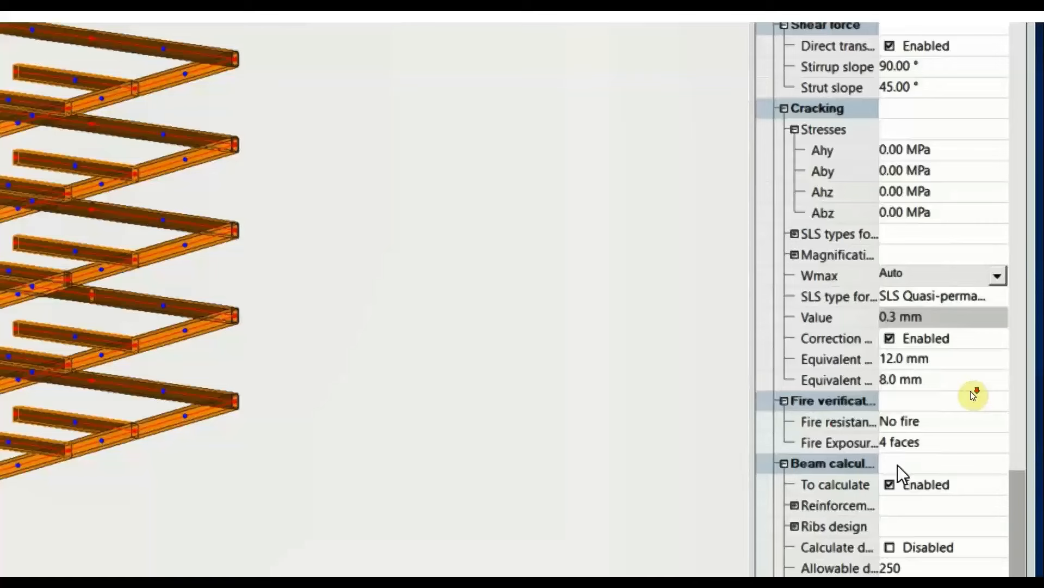
- Examine the selected beams' fire verification and beam calculation properties, including the reinforcement and ribs design entries
{"action": "left_click", "coordinate": [1014, 359]}
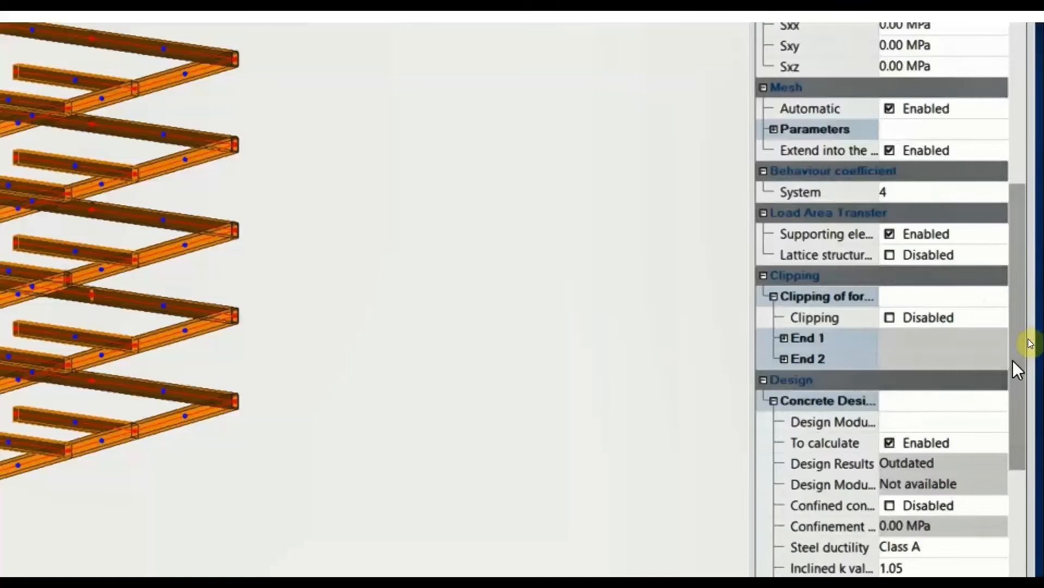
{"action": "scroll", "coordinate": [841, 403], "scroll_direction": "down", "scroll_amount": 10}
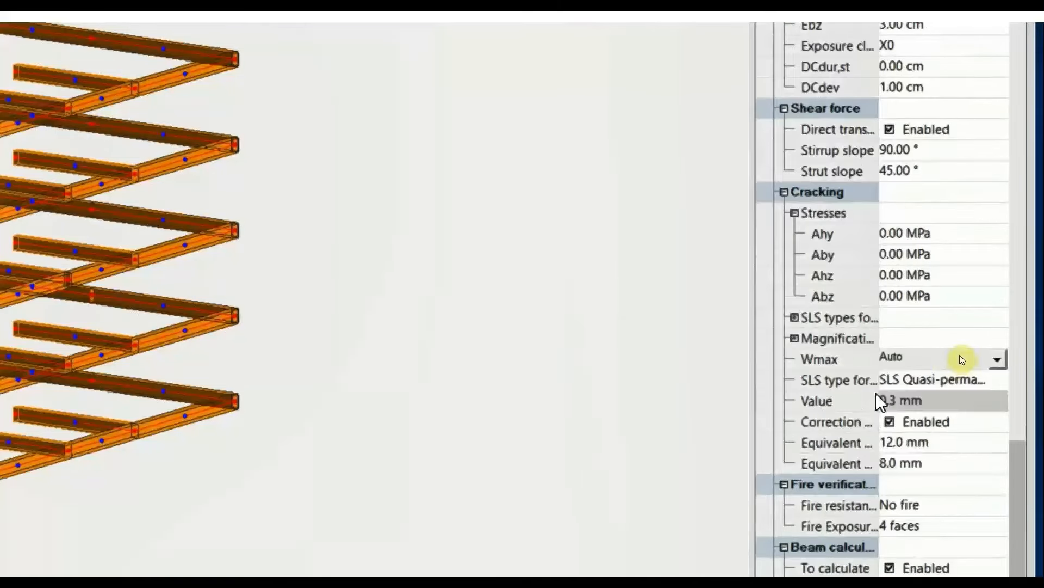
{"action": "scroll", "coordinate": [877, 393], "scroll_direction": "down", "scroll_amount": 1}
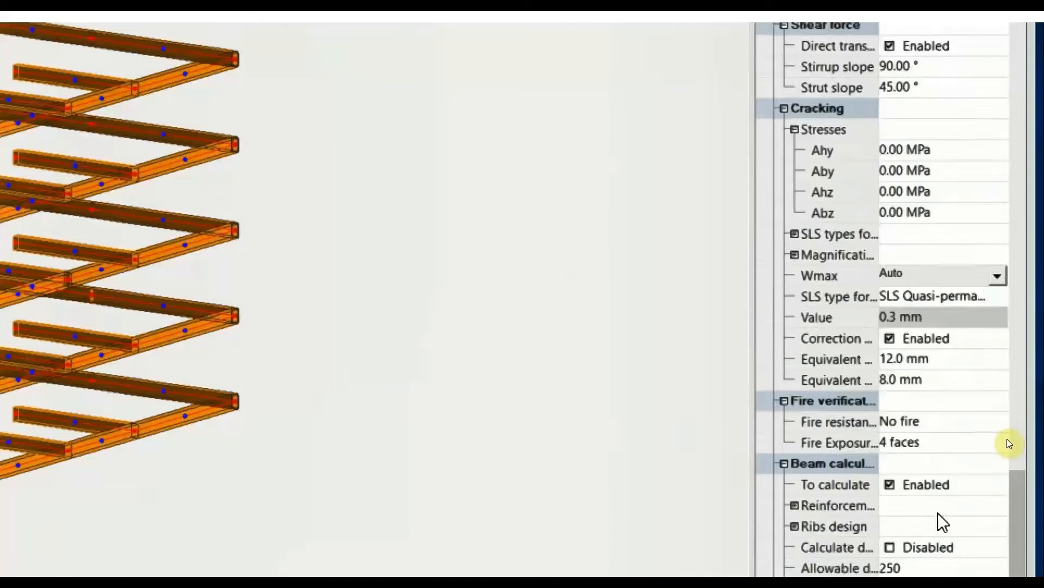
{"action": "scroll", "coordinate": [996, 495], "scroll_direction": "down", "scroll_amount": 5}
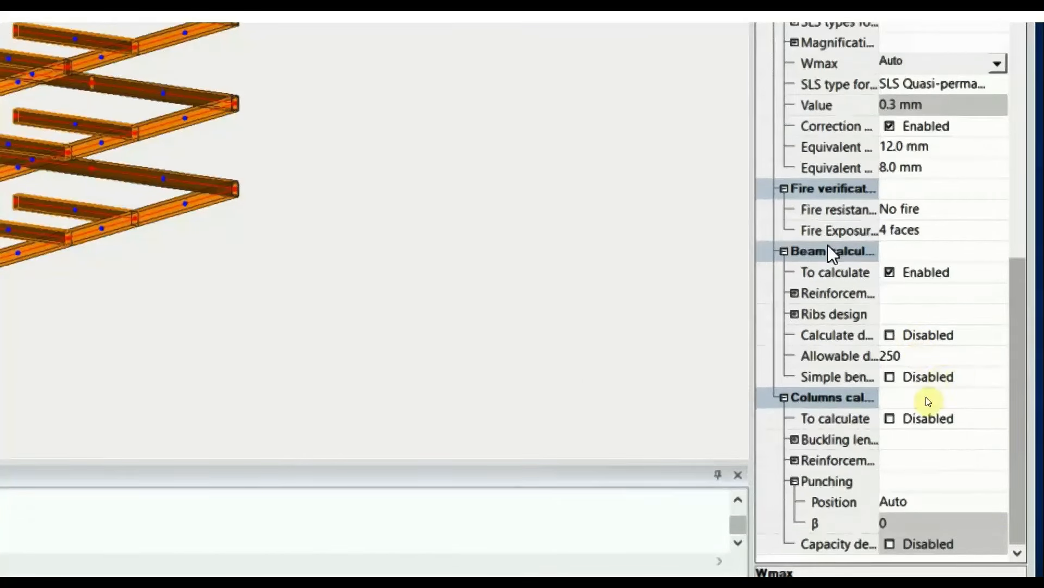
{"action": "left_click", "coordinate": [799, 293]}
{"action": "left_click", "coordinate": [893, 311]}
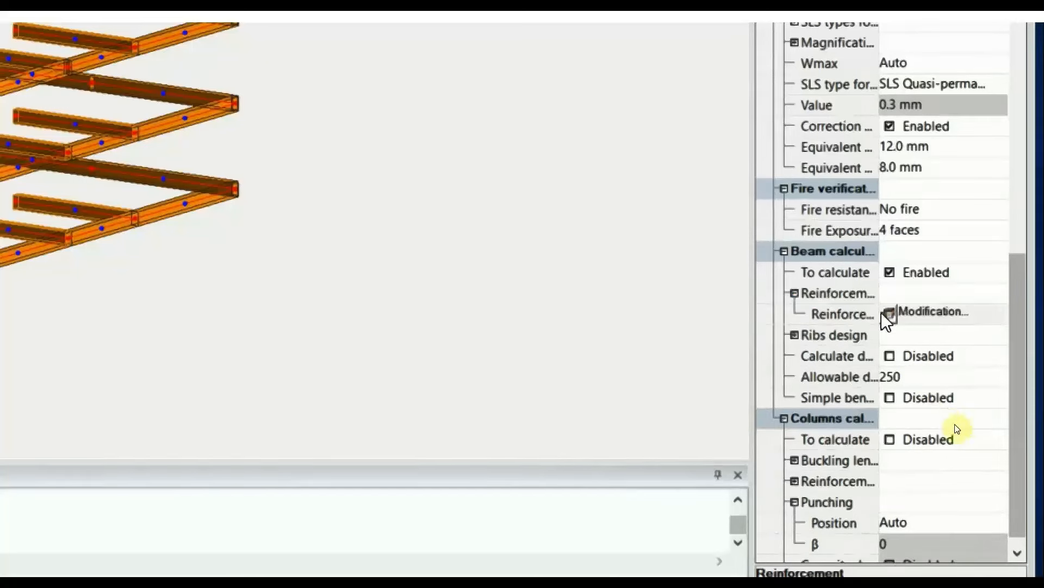
{"action": "left_click", "coordinate": [793, 335]}
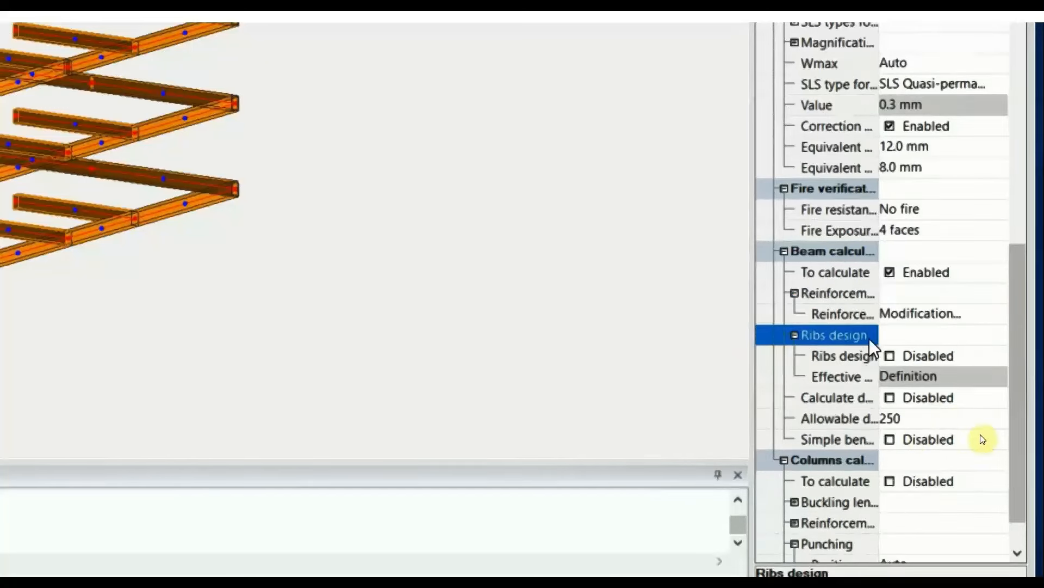
{"action": "scroll", "coordinate": [950, 468], "scroll_direction": "down", "scroll_amount": 3}
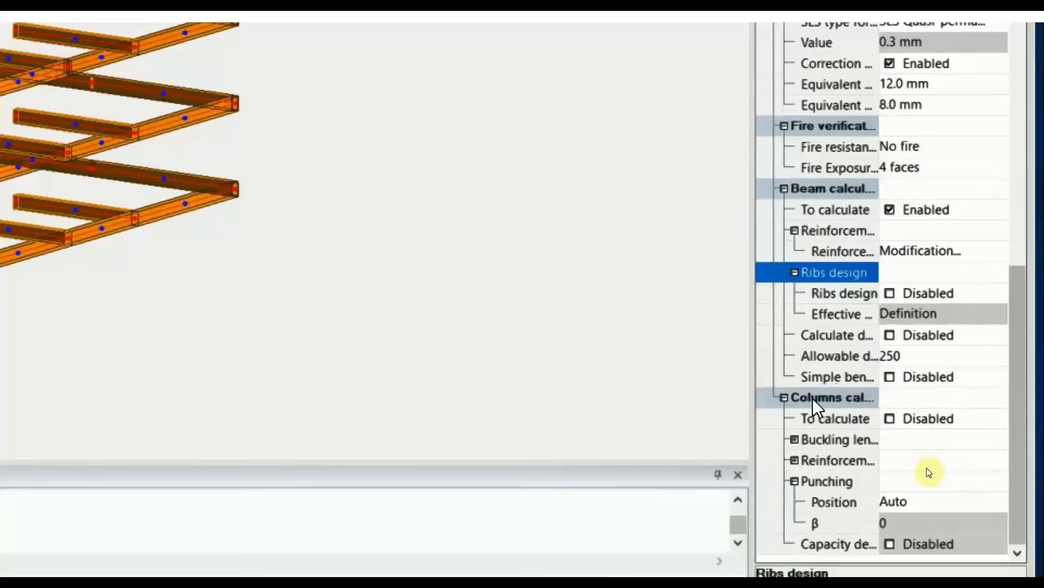
- Examine the columns calculation properties, expanding the buckling length and reinforcement entries
{"action": "left_click", "coordinate": [807, 438]}
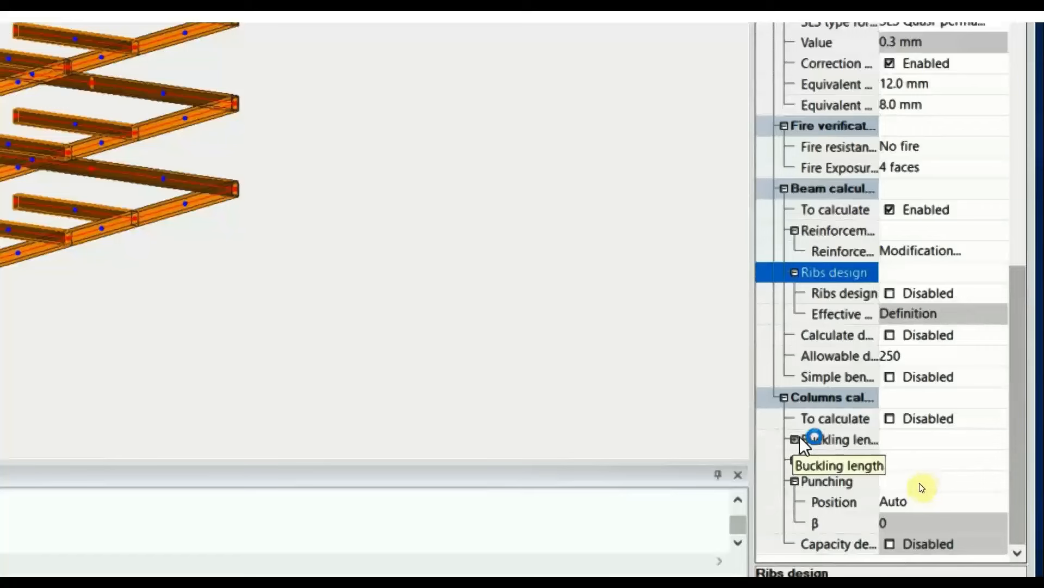
{"action": "scroll", "coordinate": [846, 378], "scroll_direction": "down", "scroll_amount": 1}
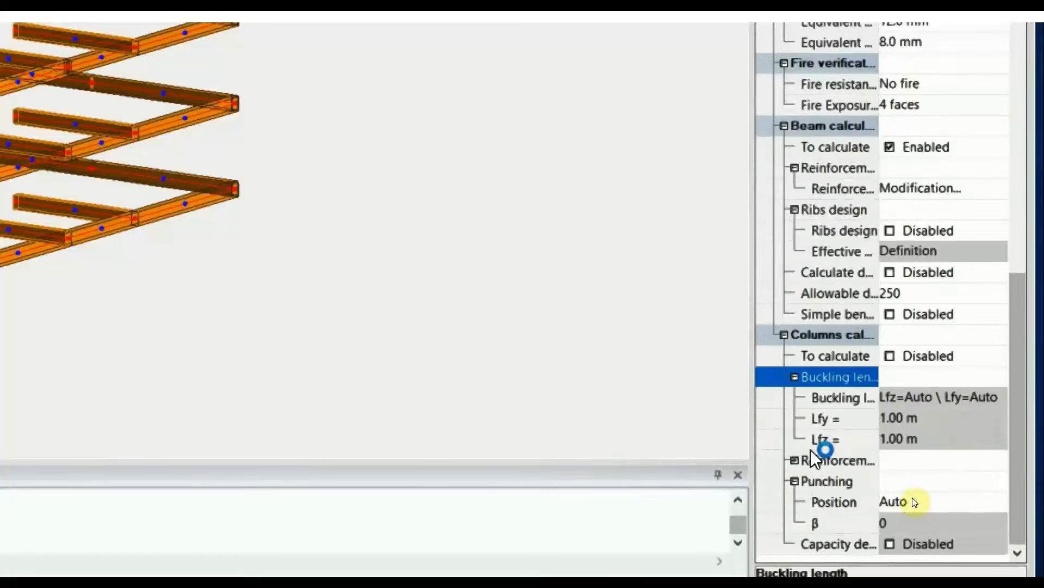
{"action": "left_click", "coordinate": [793, 461]}
{"action": "scroll", "coordinate": [792, 478], "scroll_direction": "down", "scroll_amount": 1}
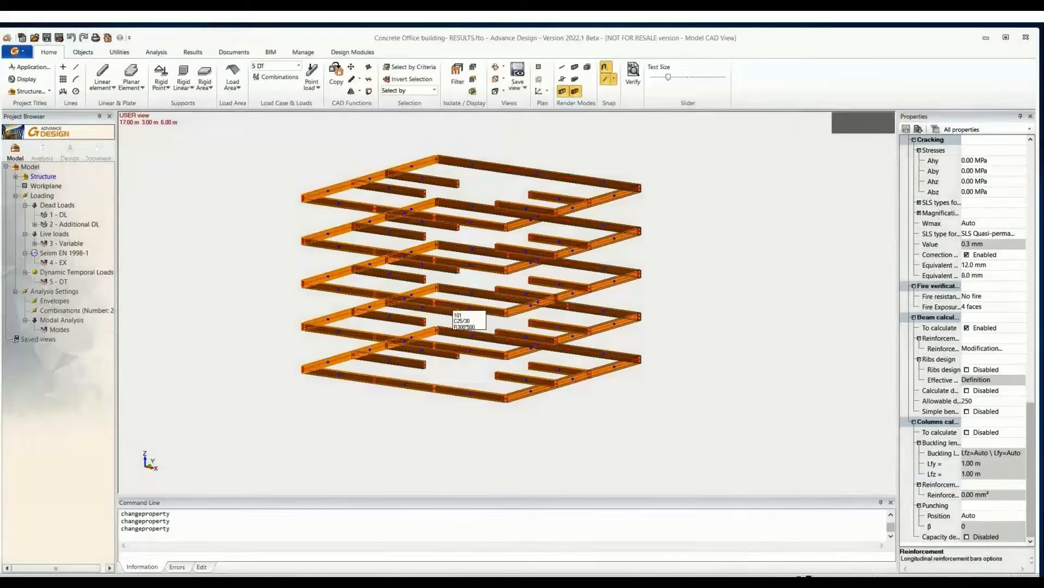
- Redisplay the complete building model and open the reinforced concrete design settings
{"action": "left_click", "coordinate": [477, 66]}
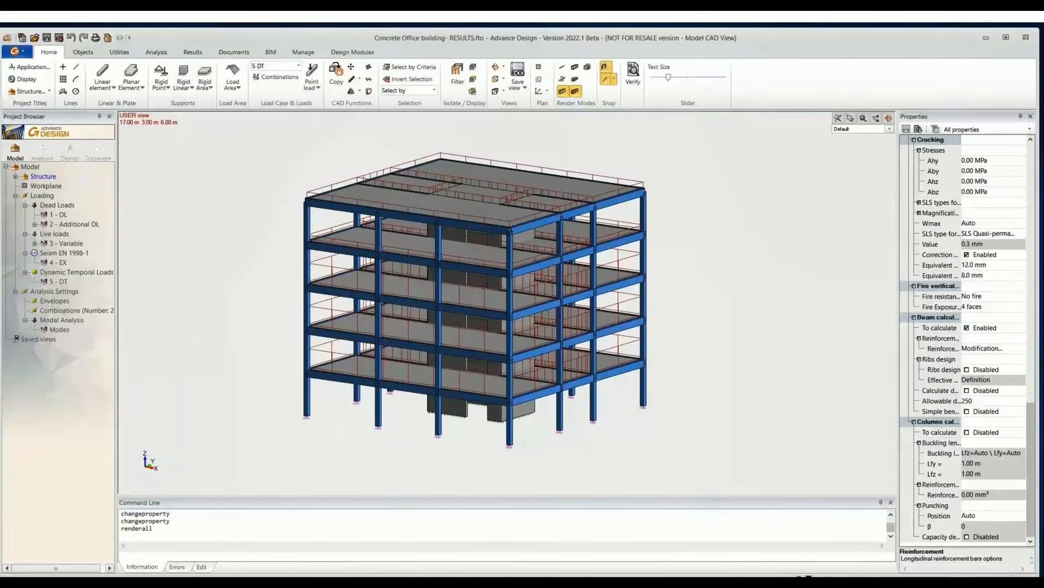
{"action": "left_click", "coordinate": [157, 52]}
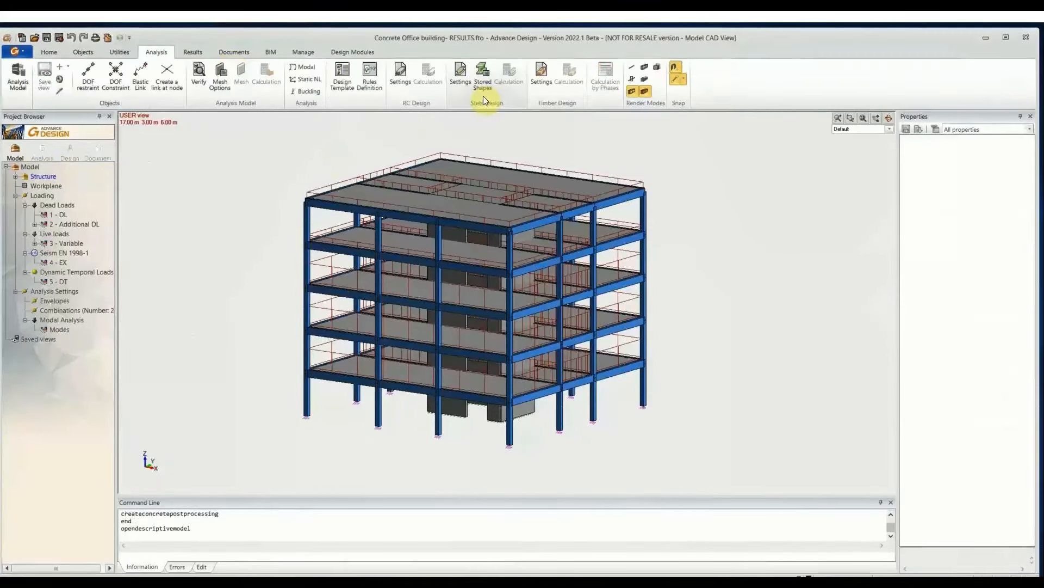
{"action": "left_click", "coordinate": [403, 74]}
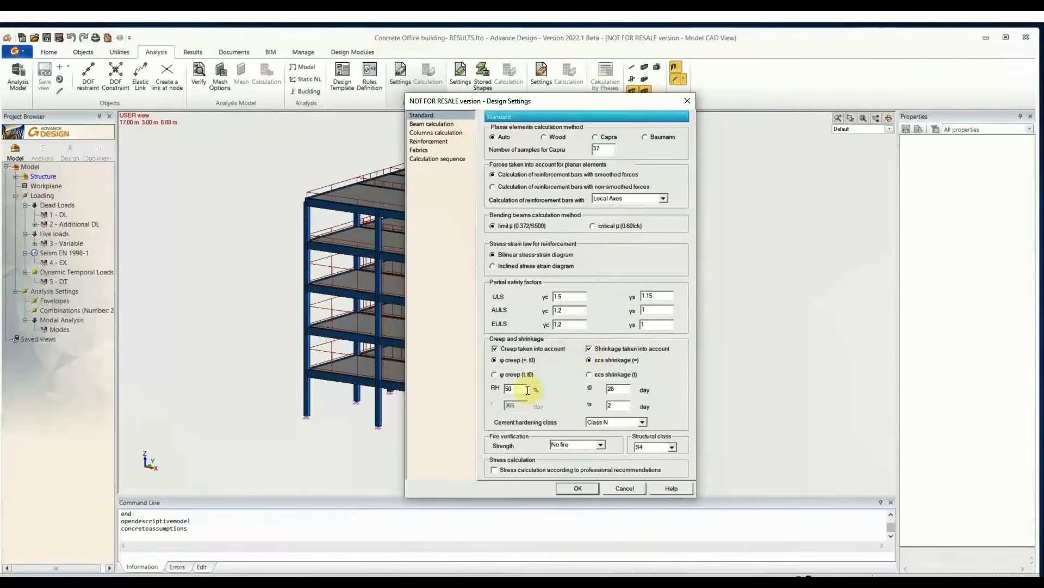
- Review the design settings for creep and shrinkage, beam and columns calculation, reinforcement, fabrics and calculation sequence
{"action": "double_click", "coordinate": [615, 389]}
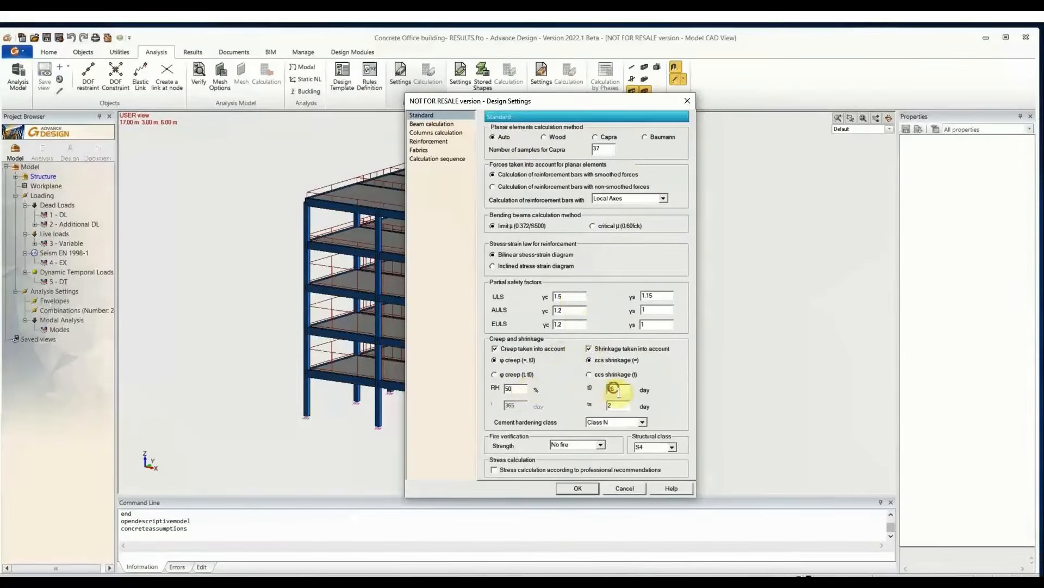
{"action": "left_click", "coordinate": [444, 125]}
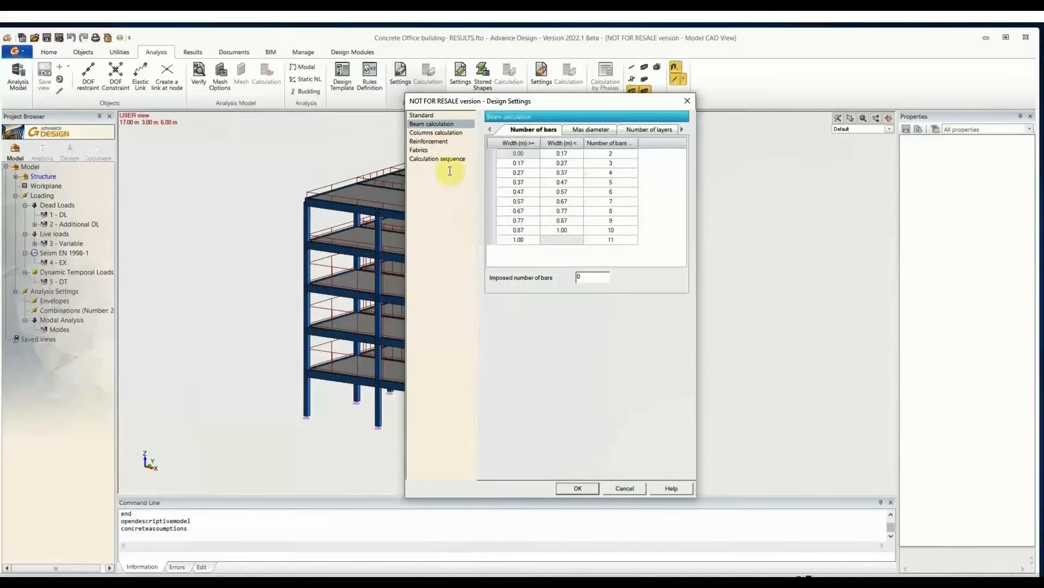
{"action": "left_click", "coordinate": [435, 132]}
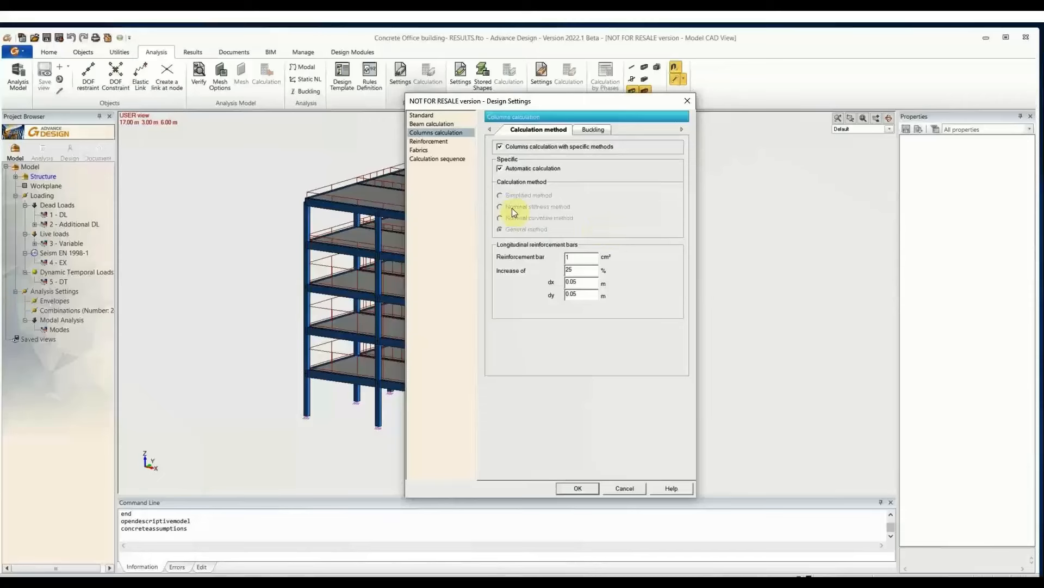
{"action": "left_click", "coordinate": [436, 142]}
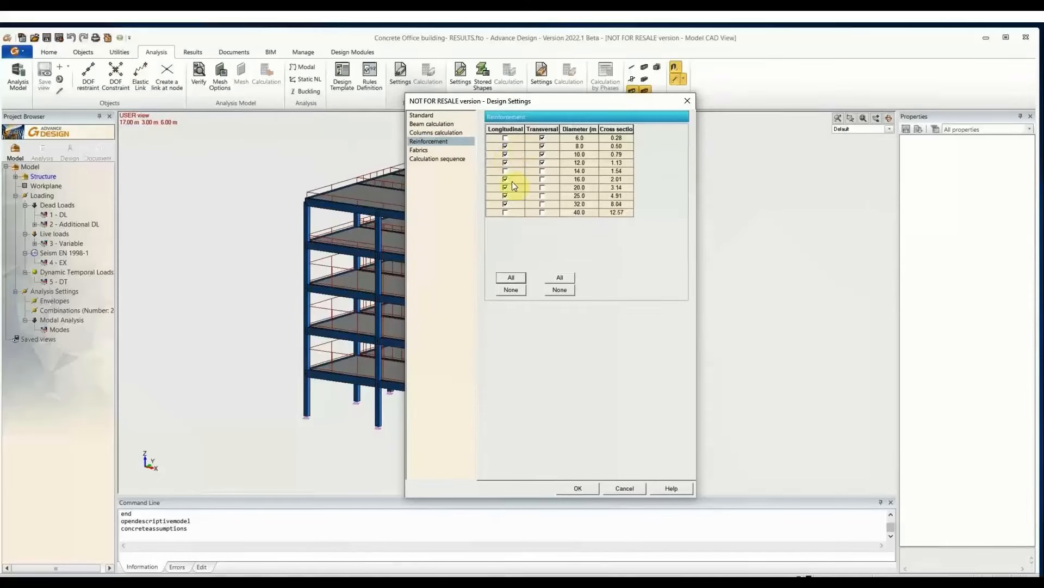
{"action": "left_click", "coordinate": [436, 149]}
{"action": "left_click", "coordinate": [441, 159]}
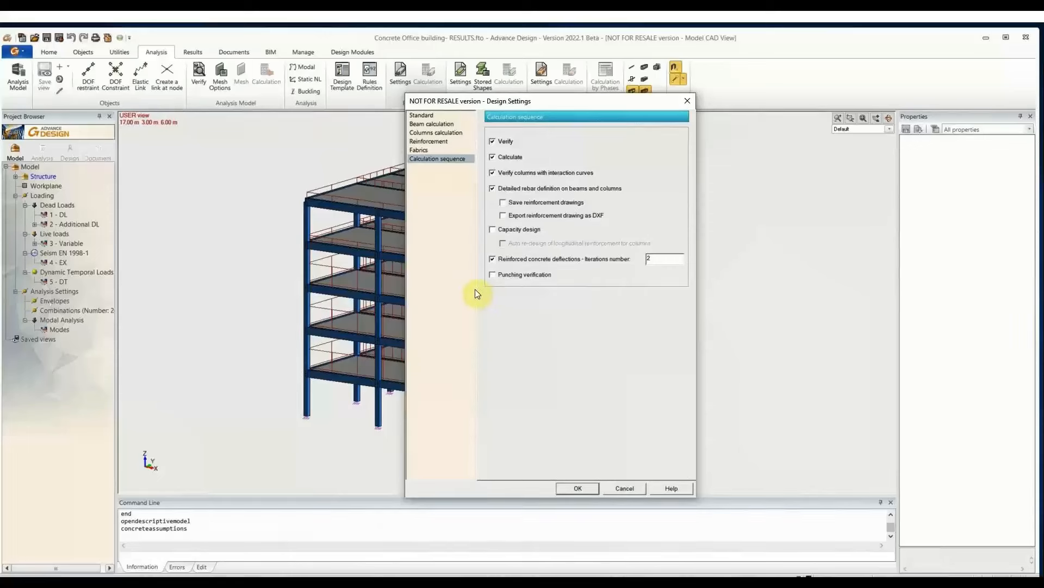
{"action": "key", "text": "ctrl"}
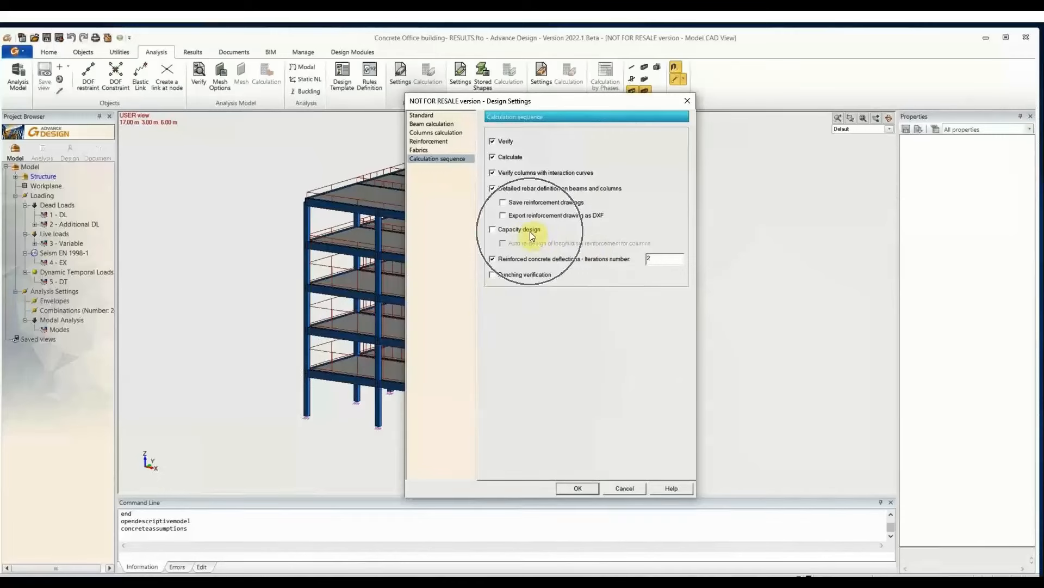
- Examine the calculation sequence options, including capacity design and punching verification, and close the design settings without applying changes
{"action": "key", "text": "ctrl"}
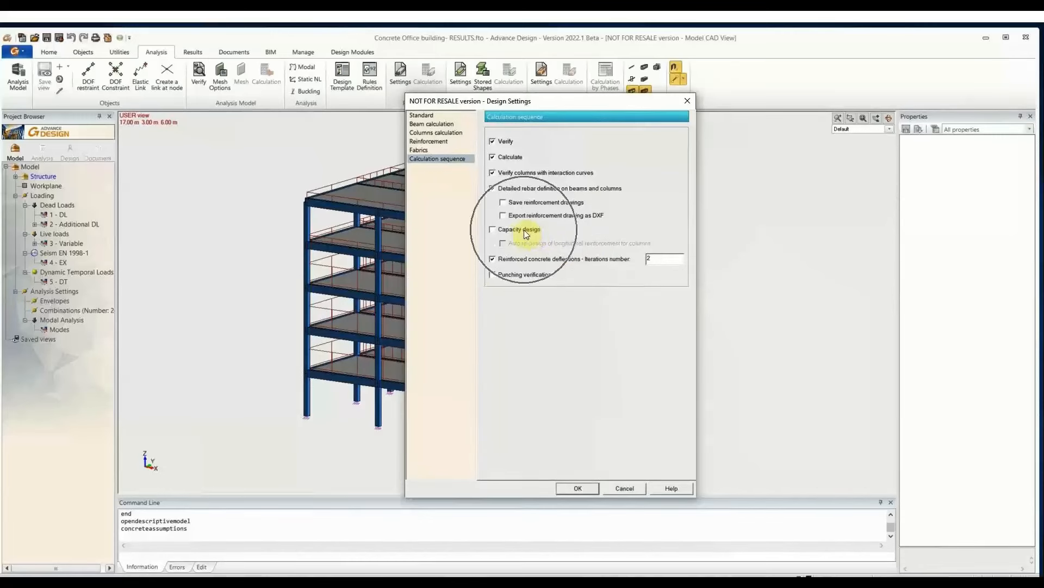
{"action": "key", "text": "ctrl"}
{"action": "key", "text": "ctrl"}
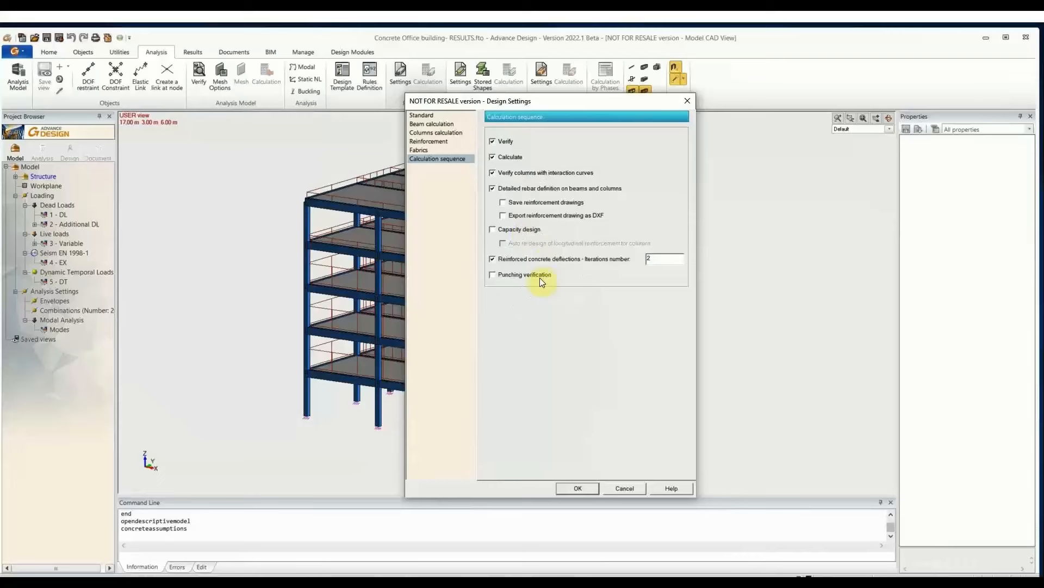
{"action": "left_click", "coordinate": [503, 203]}
{"action": "left_click", "coordinate": [688, 101]}
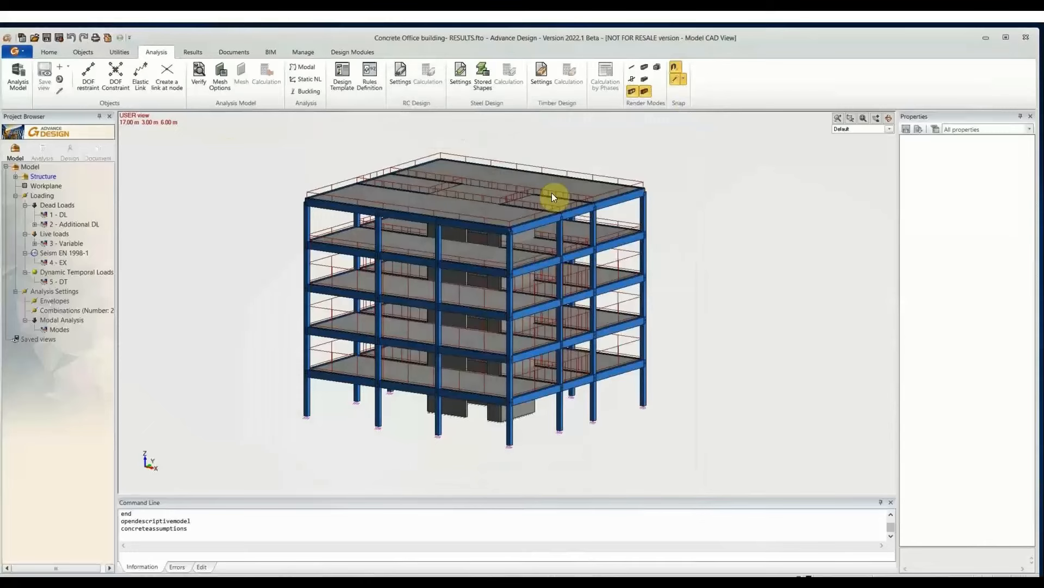
- Open the current analysis model of the building without launching a new calculation
{"action": "left_click", "coordinate": [42, 148]}
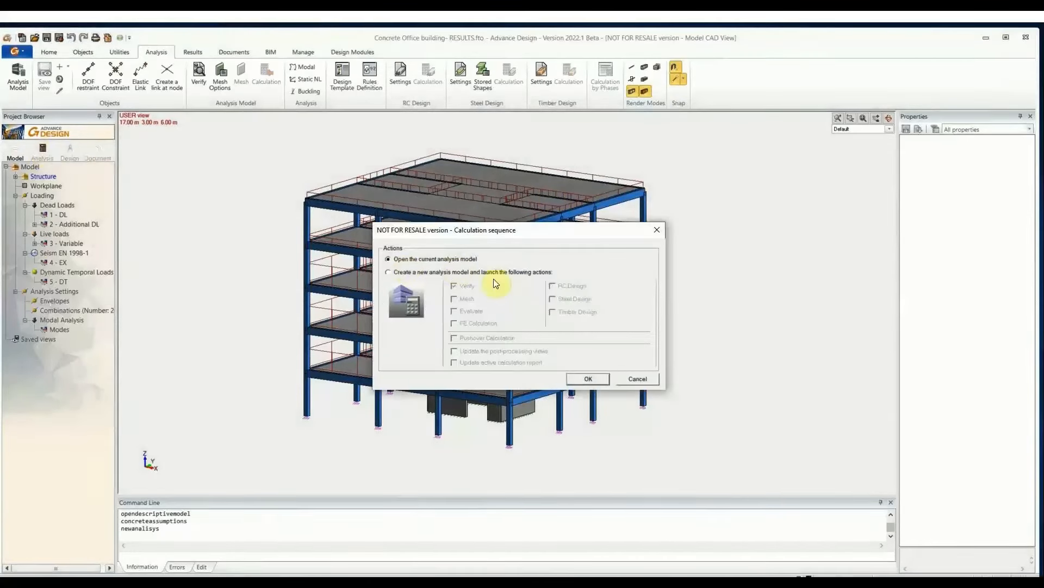
{"action": "left_click", "coordinate": [601, 380]}
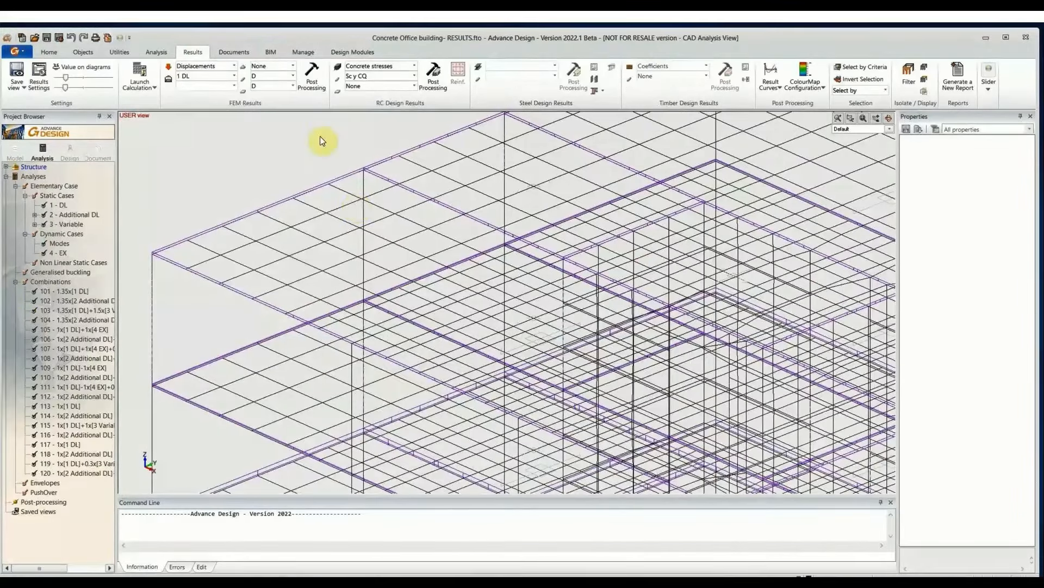
{"action": "scroll", "coordinate": [320, 137], "scroll_direction": "down", "scroll_amount": 5}
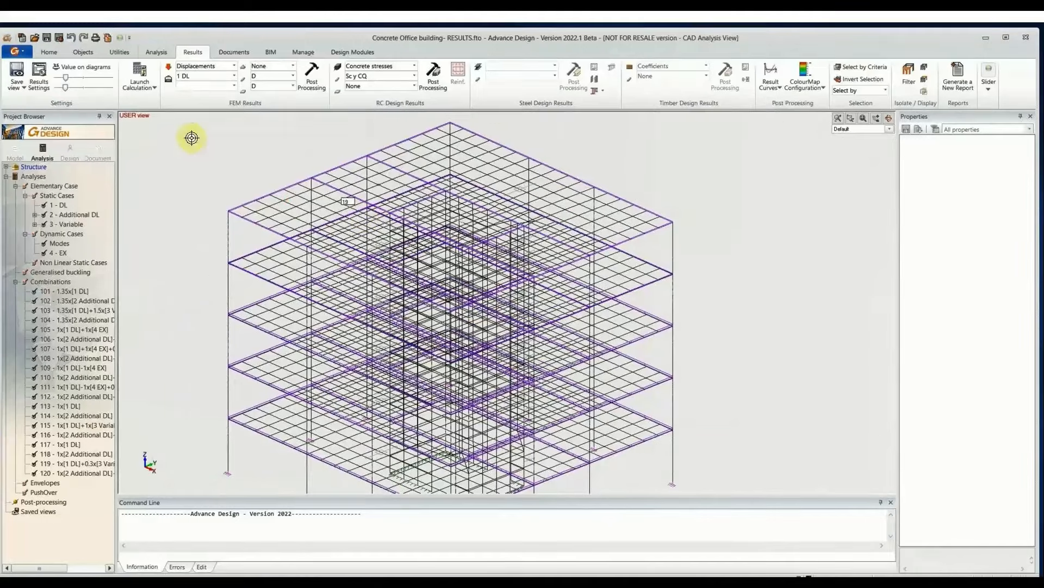
- Render the analysis model with full shaded shapes in ghost display and hide the mesh
{"action": "left_click", "coordinate": [55, 51]}
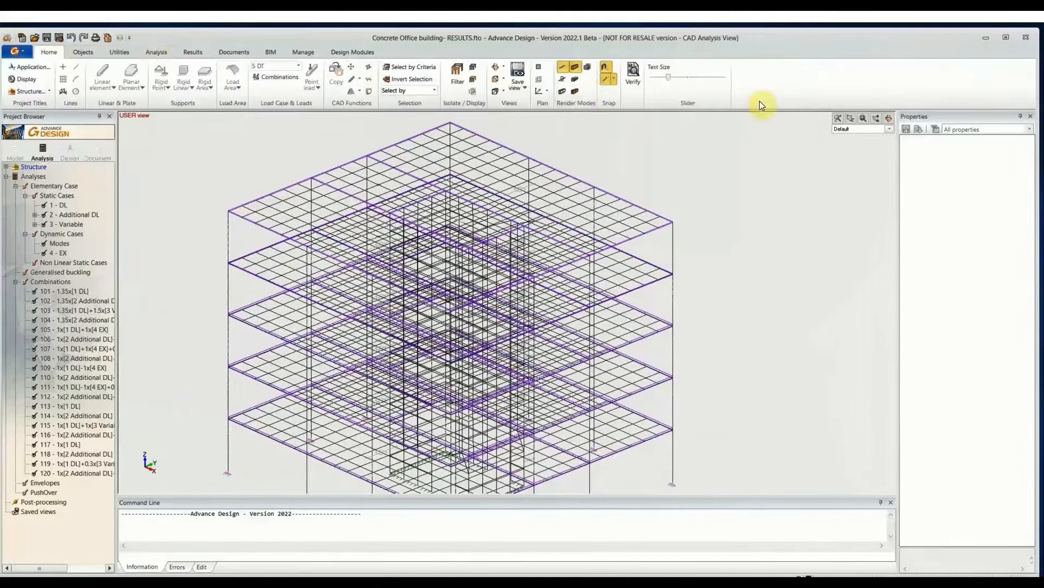
{"action": "left_click", "coordinate": [564, 90]}
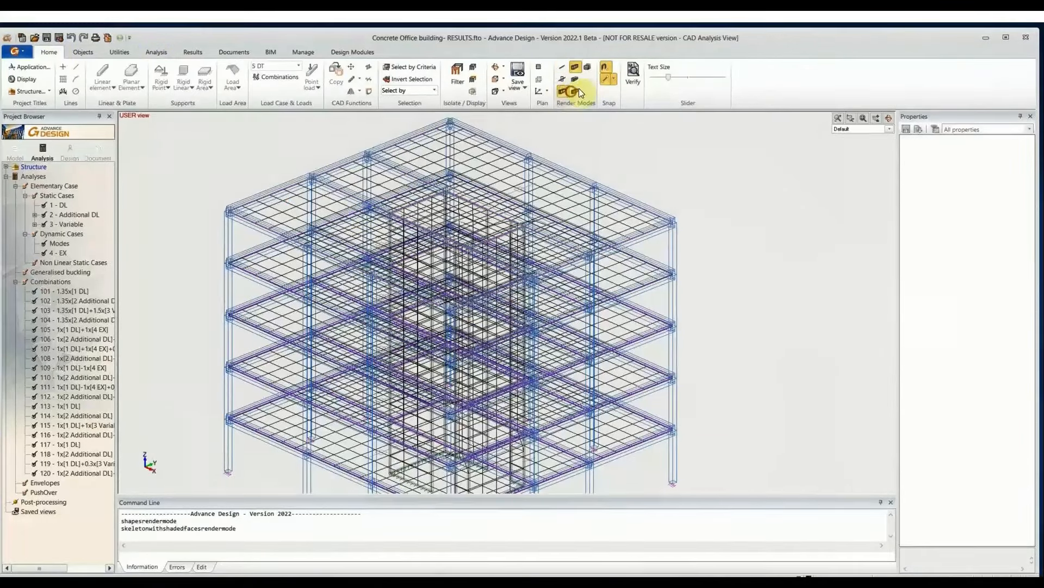
{"action": "left_click", "coordinate": [577, 90]}
{"action": "left_click", "coordinate": [587, 66]}
{"action": "middle_click_drag", "start_coordinate": [629, 169], "coordinate": [617, 144]}
{"action": "right_click", "coordinate": [690, 152]}
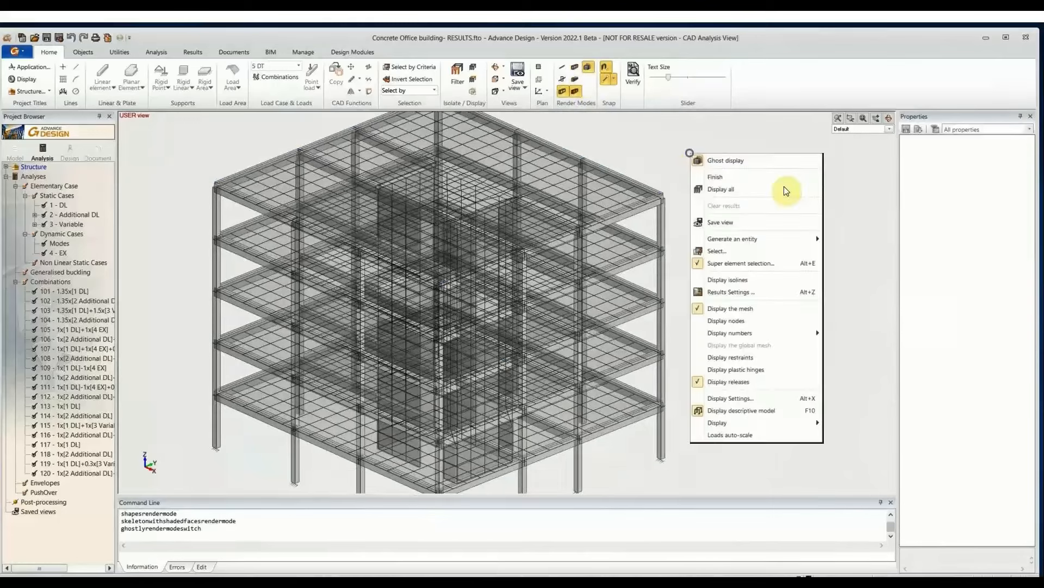
{"action": "left_click", "coordinate": [770, 307]}
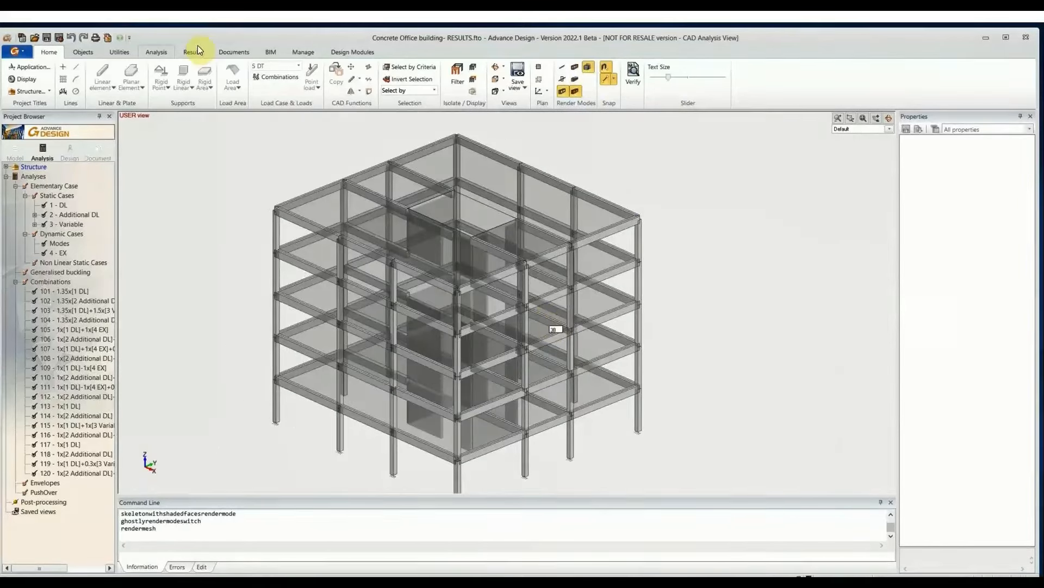
- Display the building's displacements for load case 1 DL and for combination 107, 1x[1 DL]+1x[4 EX]+0.3x[3 Variable]
{"action": "left_click", "coordinate": [193, 51]}
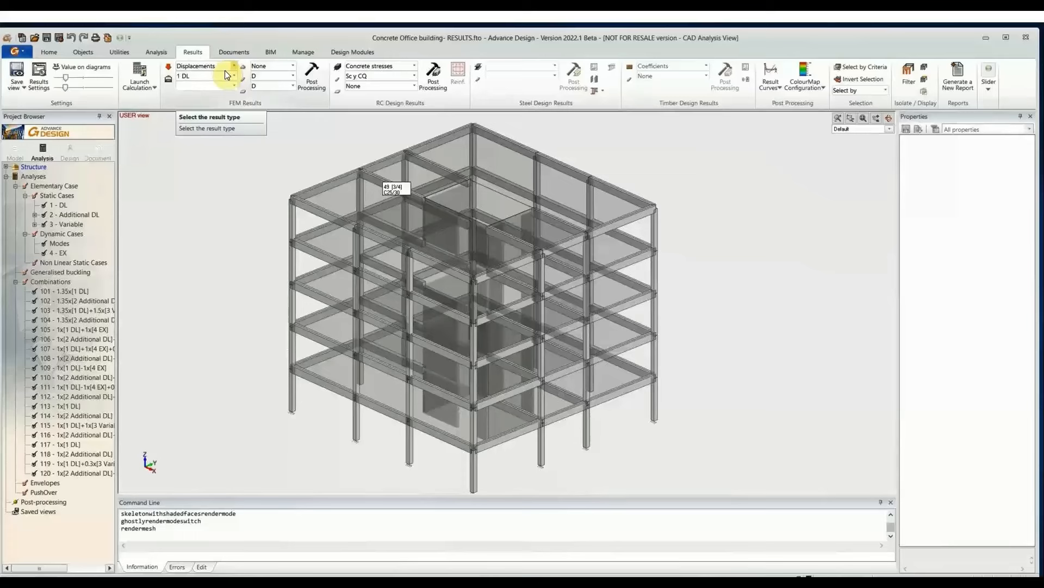
{"action": "left_click", "coordinate": [309, 75]}
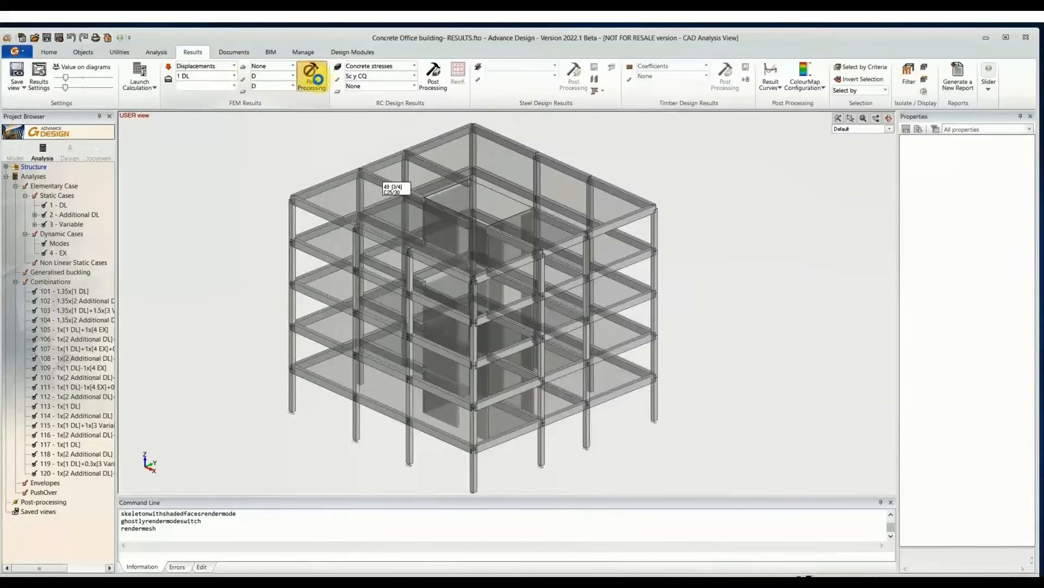
{"action": "left_click", "coordinate": [236, 76]}
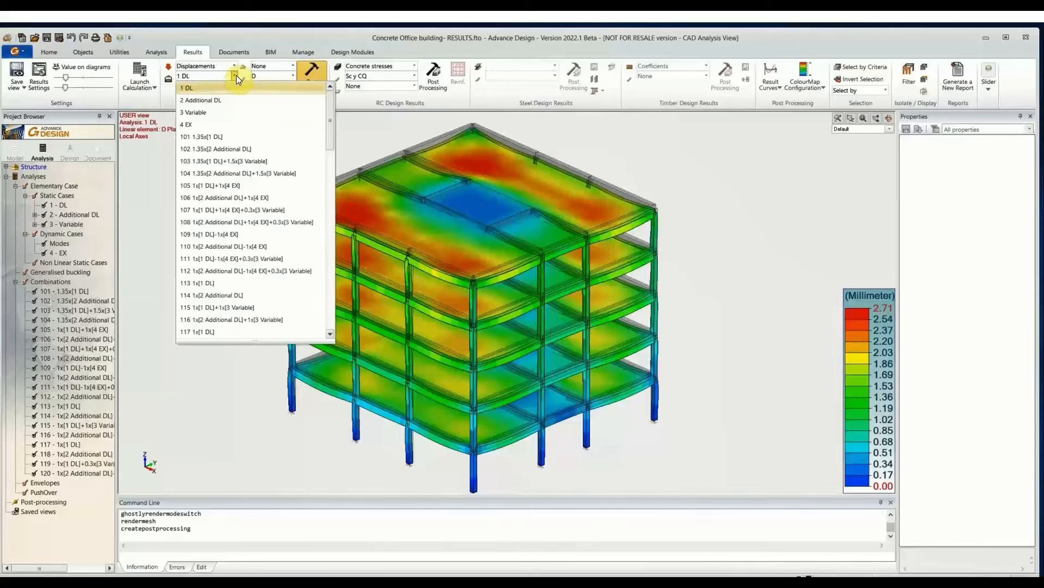
{"action": "left_click", "coordinate": [247, 208]}
{"action": "left_click", "coordinate": [302, 79]}
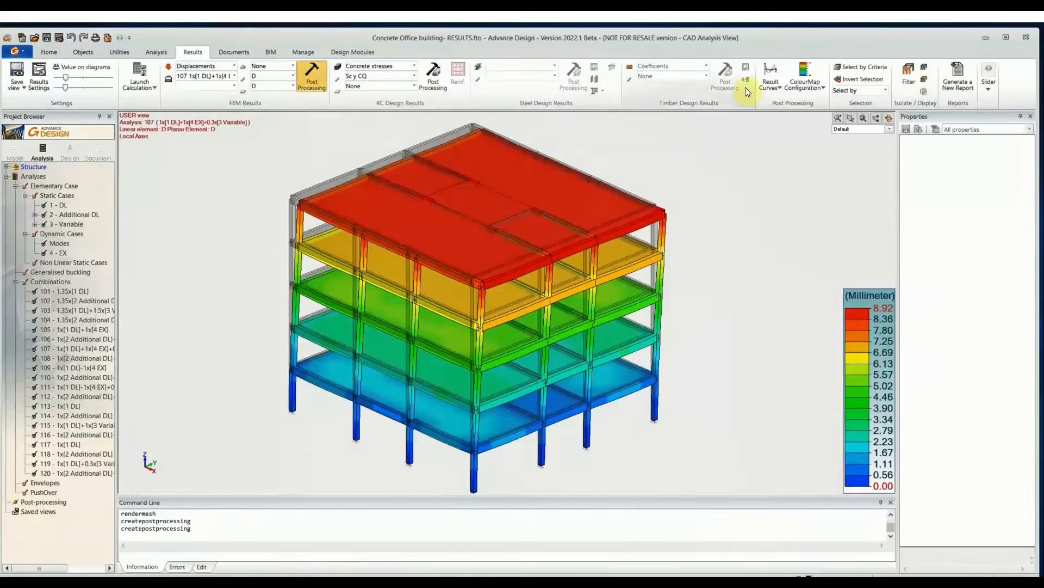
- Animate the building's displacements for combination 107
{"action": "left_click", "coordinate": [804, 86]}
{"action": "left_click", "coordinate": [819, 166]}
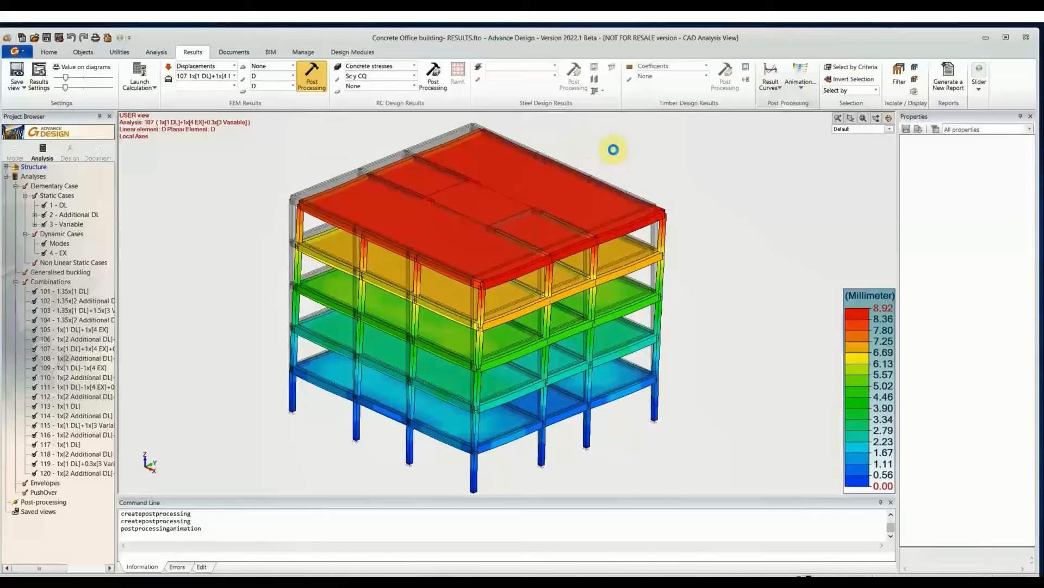
- Display the force results for combination 107, with Fx on linear elements and Fxx on planar elements
{"action": "left_click", "coordinate": [234, 65]}
{"action": "left_click", "coordinate": [212, 91]}
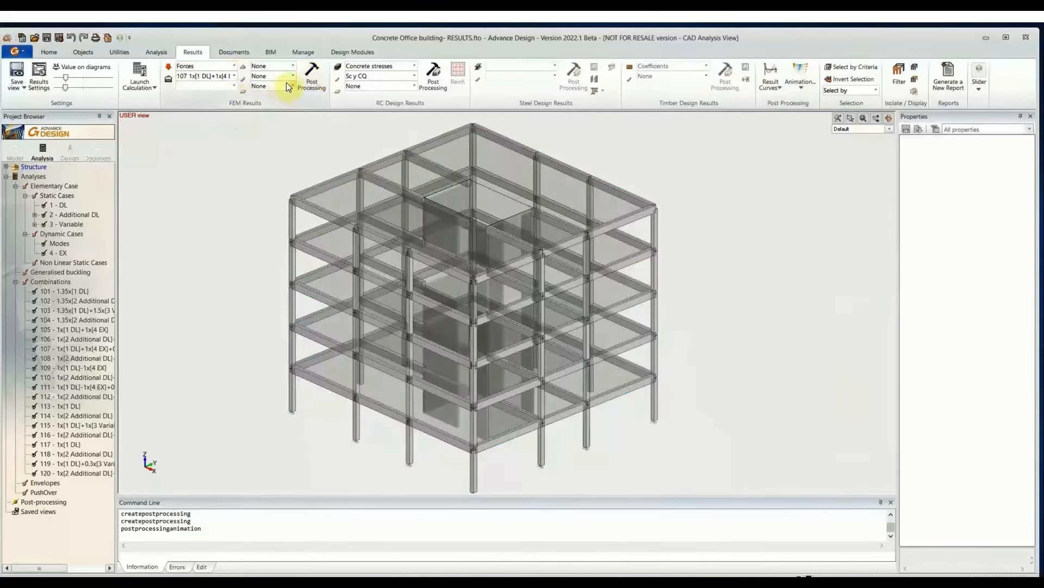
{"action": "left_click", "coordinate": [292, 76]}
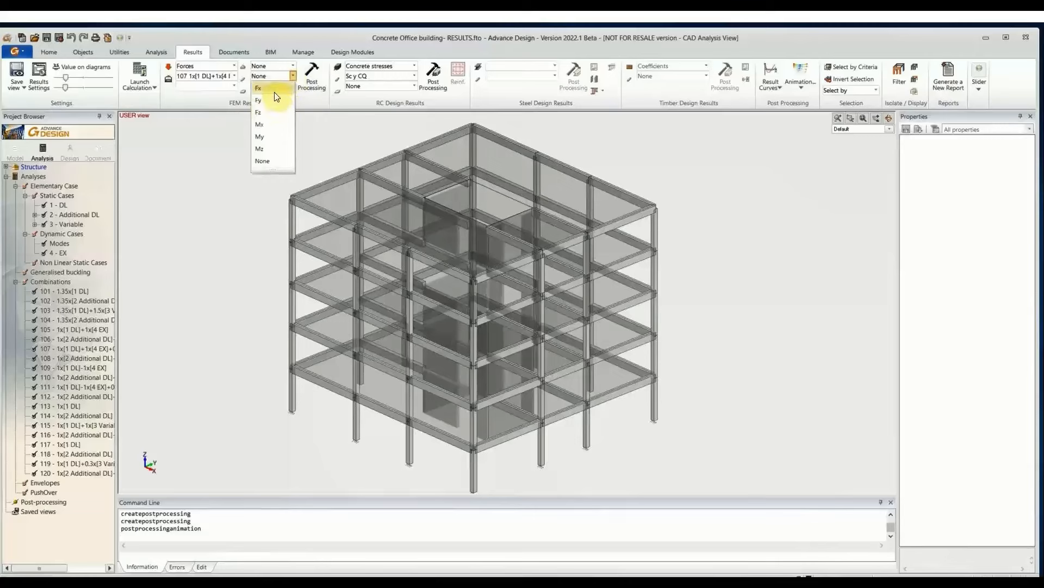
{"action": "left_click", "coordinate": [275, 89]}
{"action": "left_click", "coordinate": [292, 86]}
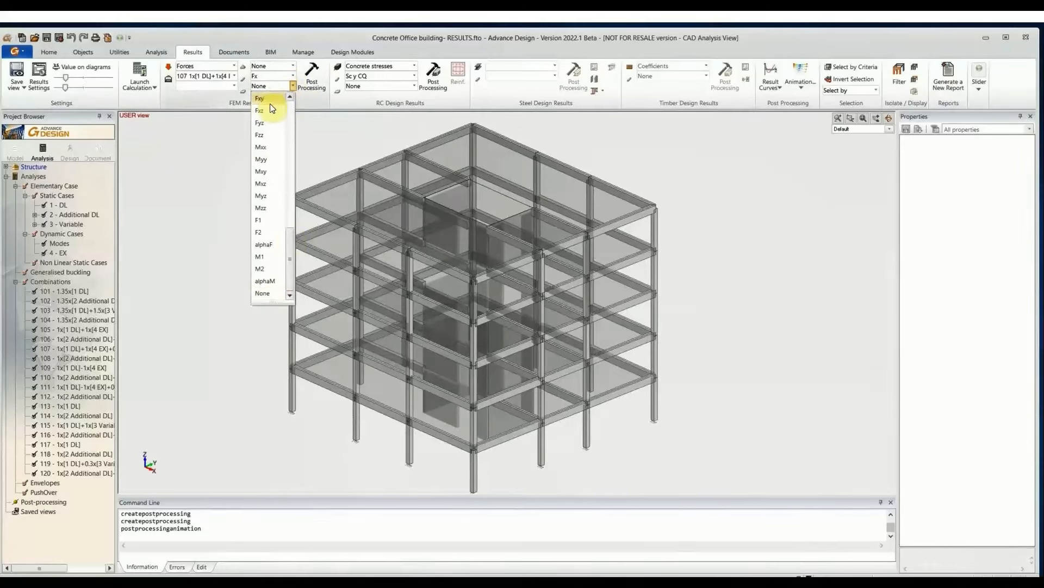
{"action": "left_click", "coordinate": [267, 98]}
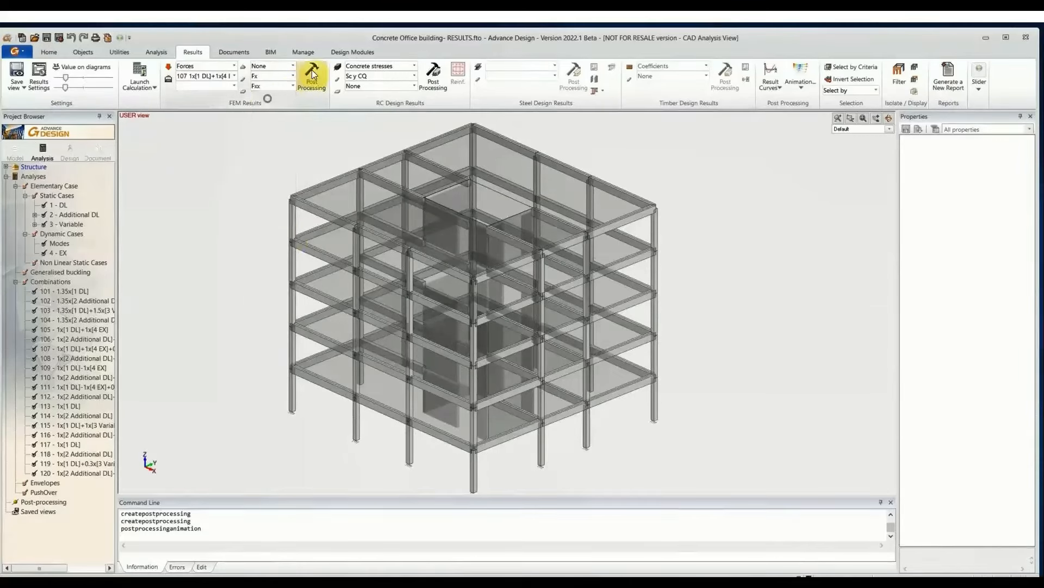
{"action": "left_click", "coordinate": [316, 79]}
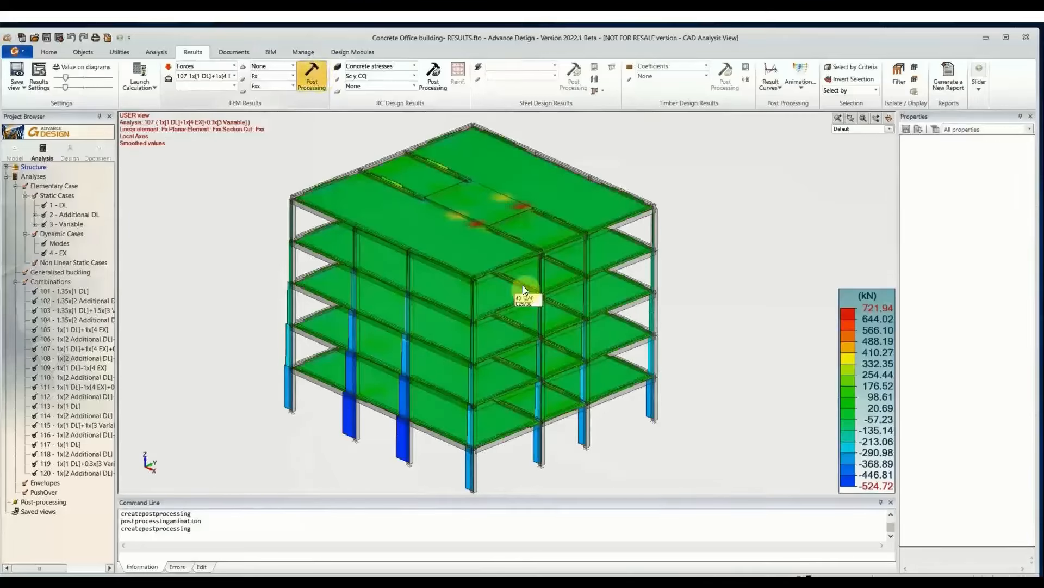
- Show the extreme values on the force results and enlarge the diagrams and value labels
{"action": "left_click", "coordinate": [84, 69]}
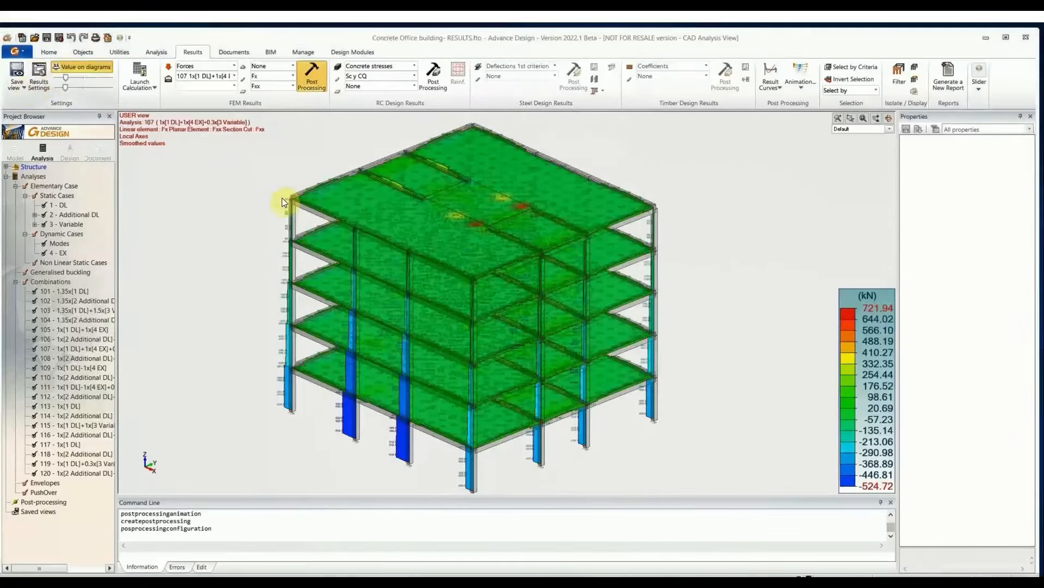
{"action": "left_click", "coordinate": [521, 198]}
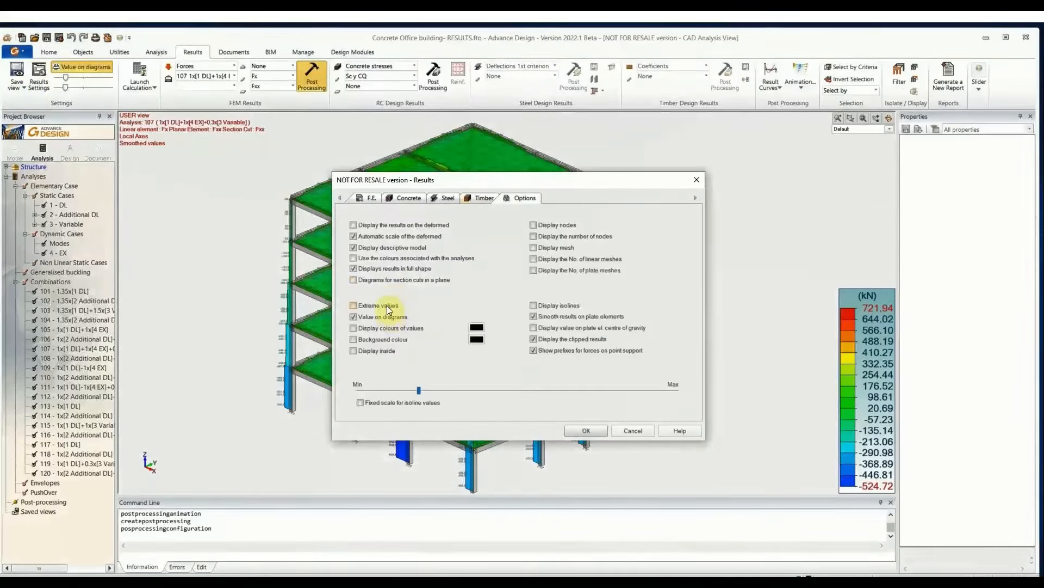
{"action": "left_click", "coordinate": [373, 305]}
{"action": "left_click", "coordinate": [581, 431]}
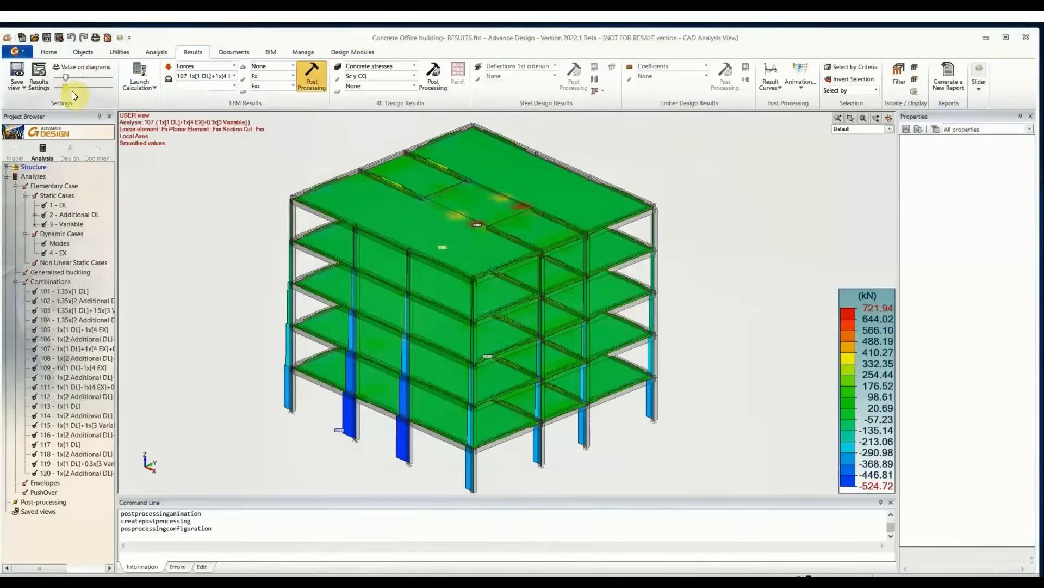
{"action": "left_click", "coordinate": [76, 89]}
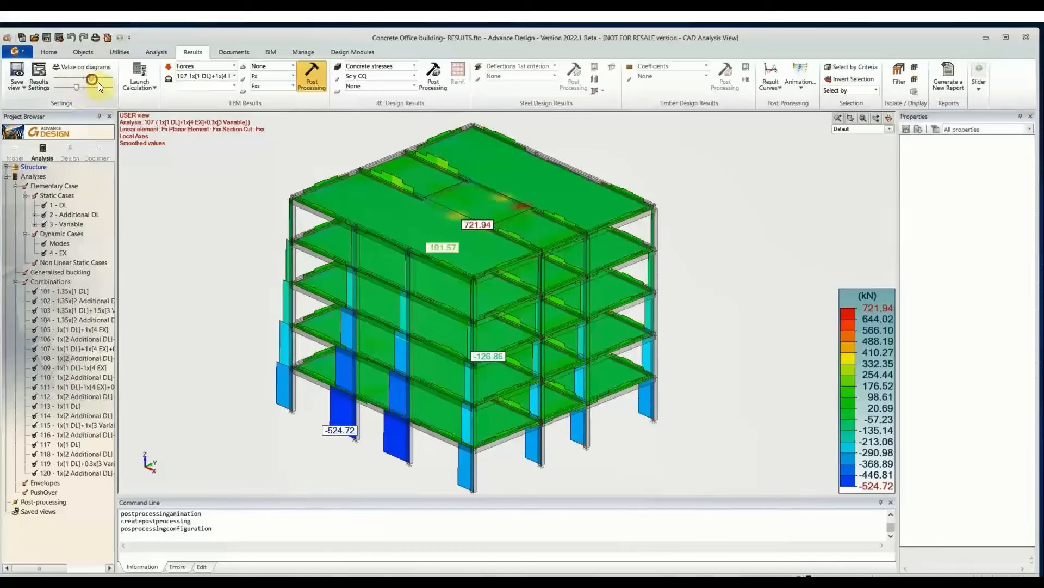
{"action": "left_click_drag", "start_coordinate": [99, 86], "coordinate": [98, 81]}
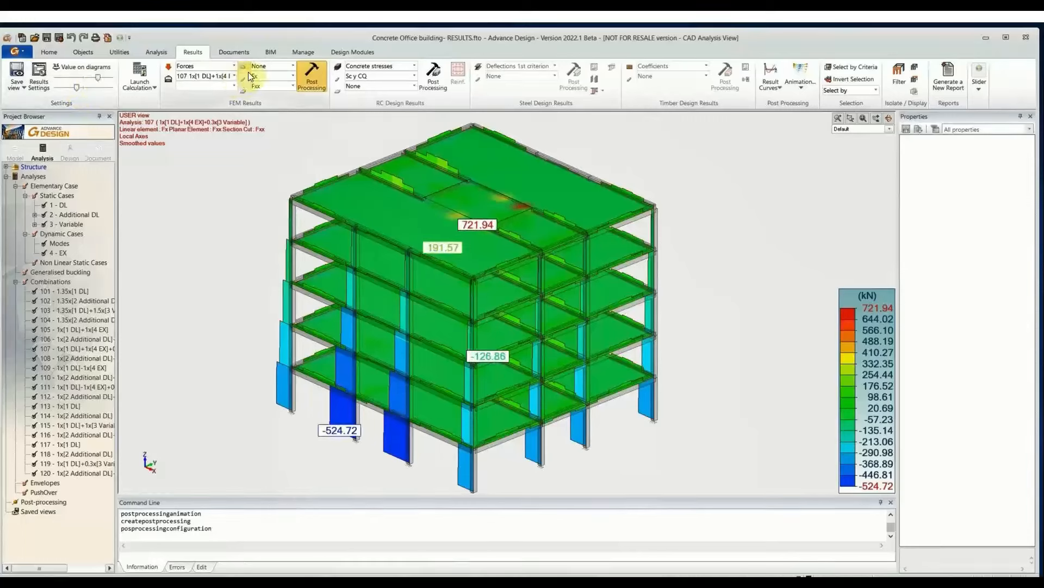
- Try to switch the linear element force result to My while keeping Fxx for planar elements
{"action": "left_click", "coordinate": [233, 66]}
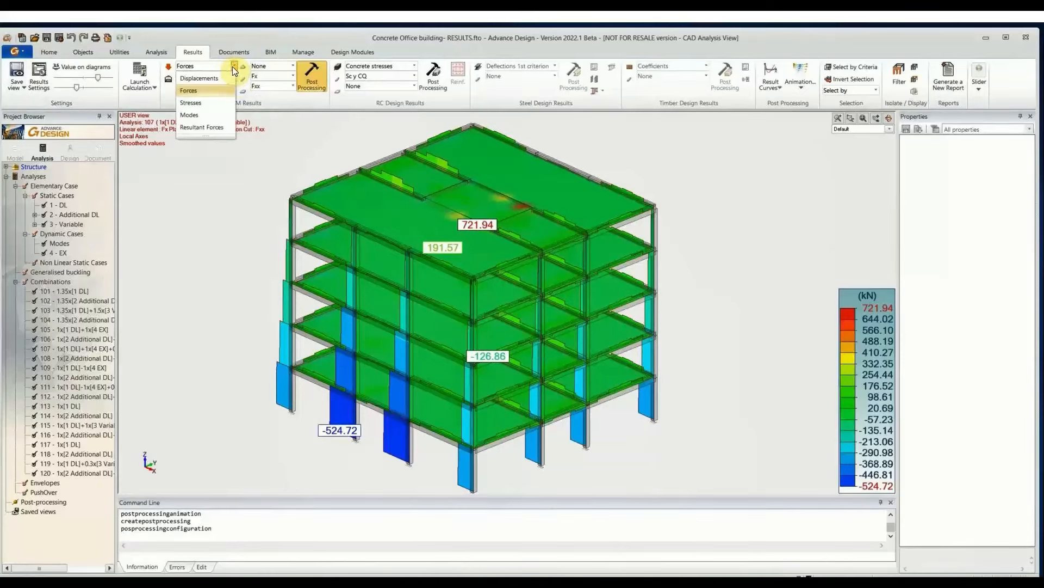
{"action": "left_click", "coordinate": [233, 67]}
{"action": "left_click", "coordinate": [291, 76]}
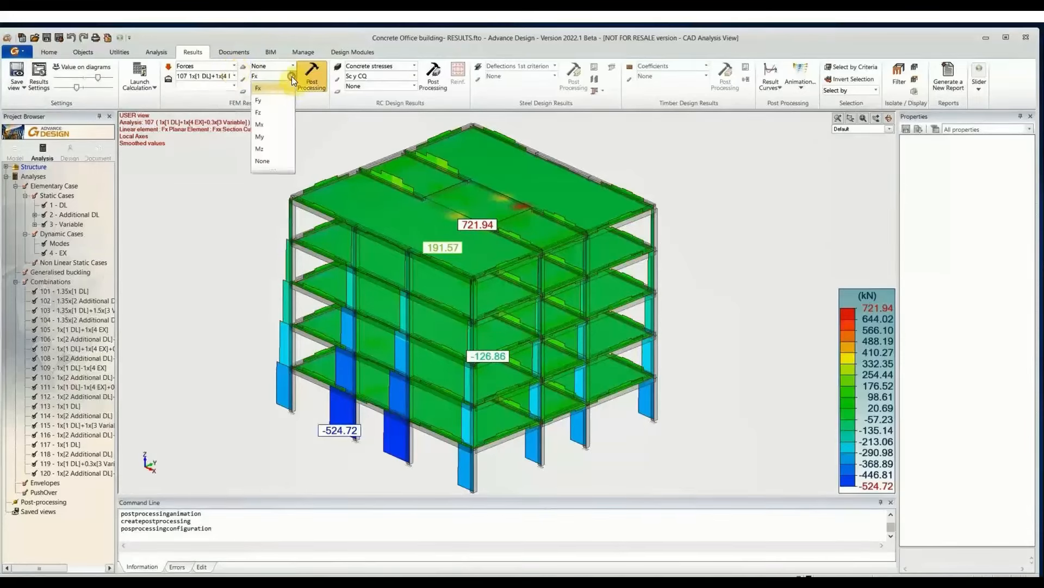
{"action": "left_click", "coordinate": [269, 139]}
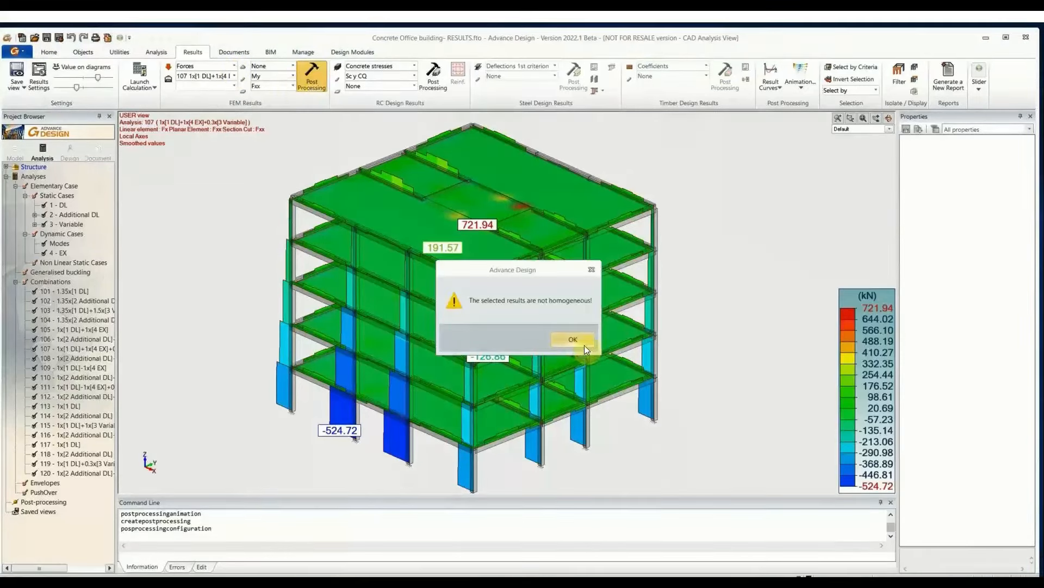
{"action": "left_click", "coordinate": [584, 344]}
- Display the bending moments for combination 107, with Myy on planar elements and My on linear elements
{"action": "left_click", "coordinate": [292, 86]}
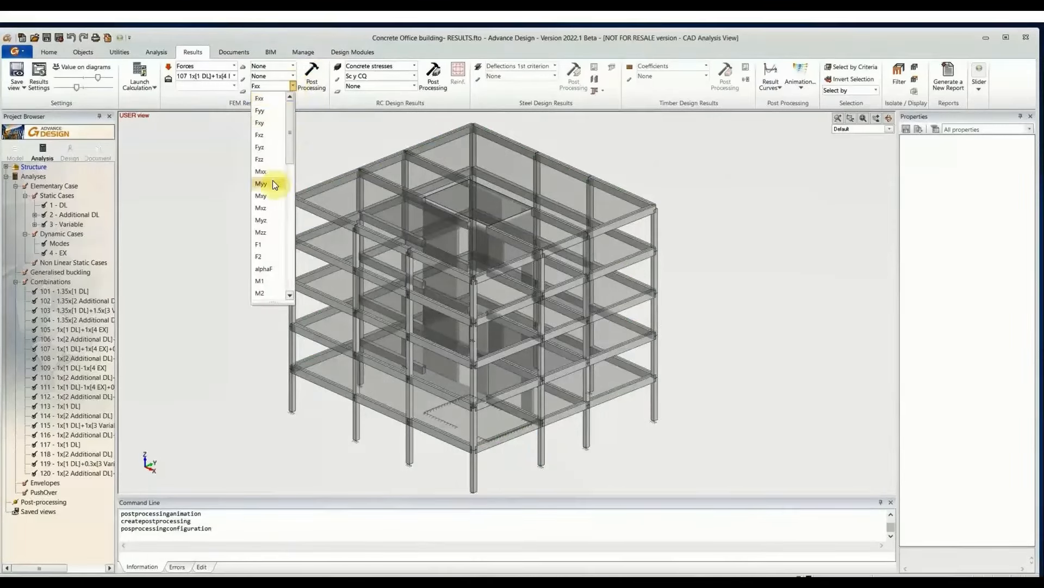
{"action": "left_click", "coordinate": [272, 184]}
{"action": "left_click", "coordinate": [293, 76]}
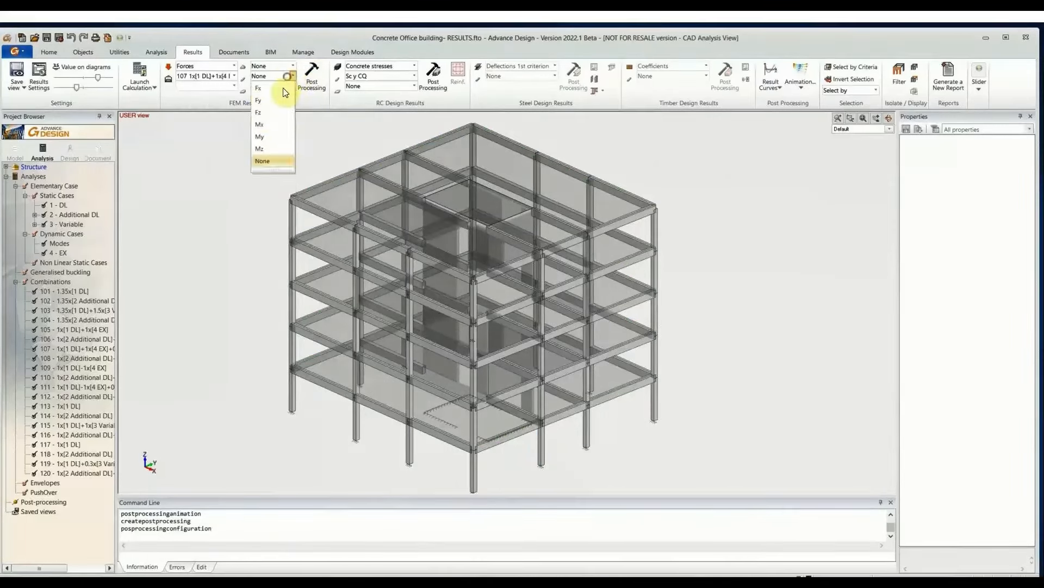
{"action": "left_click", "coordinate": [270, 137]}
{"action": "left_click", "coordinate": [311, 67]}
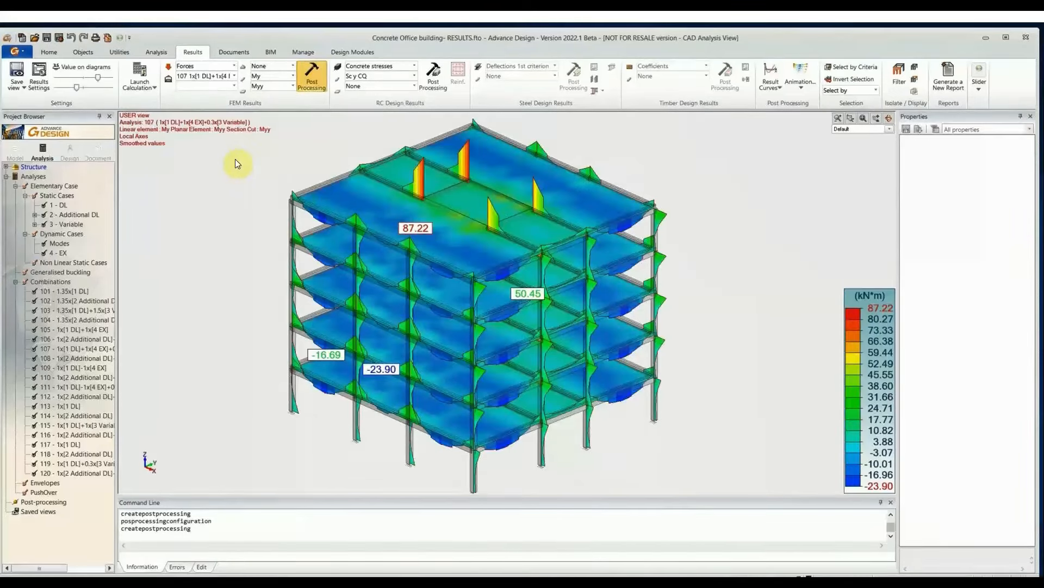
- Switch the FEM results to Modes and display the mode shape of Mode 1
{"action": "left_click", "coordinate": [229, 66]}
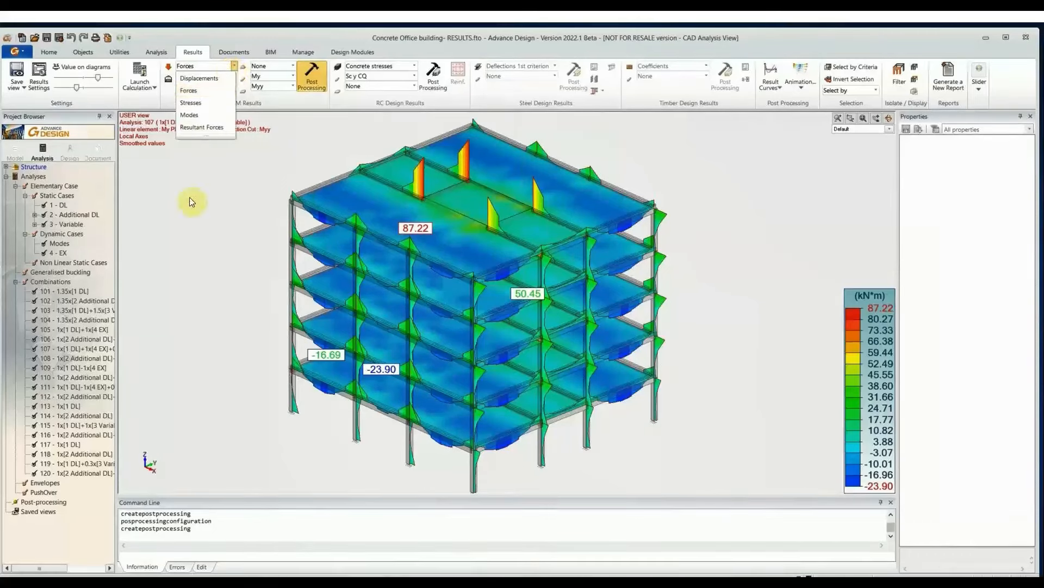
{"action": "left_click", "coordinate": [206, 116]}
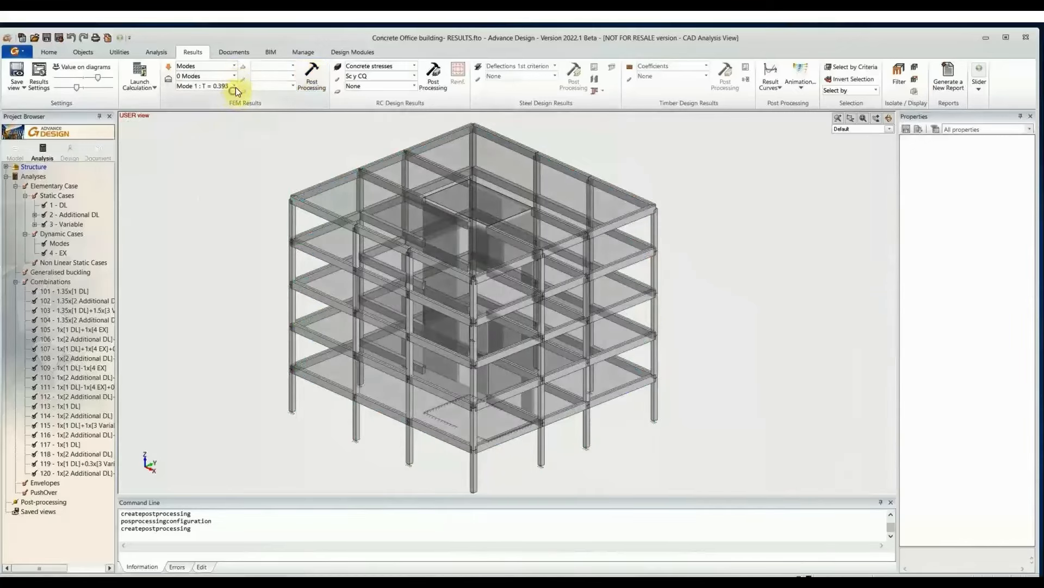
{"action": "left_click", "coordinate": [235, 87]}
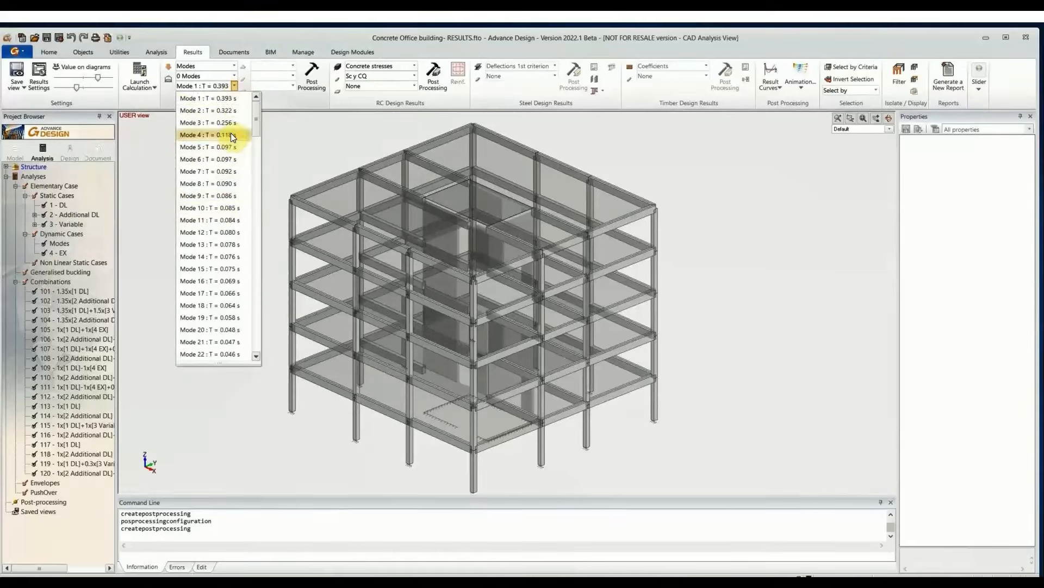
{"action": "left_click", "coordinate": [235, 99]}
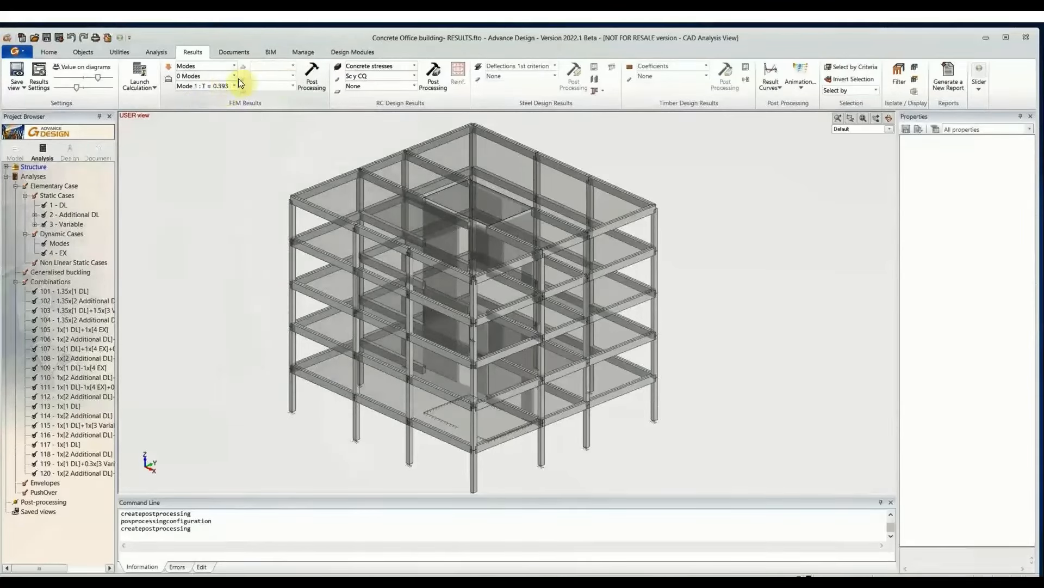
{"action": "left_click", "coordinate": [235, 78]}
{"action": "left_click", "coordinate": [234, 78]}
{"action": "left_click", "coordinate": [311, 76]}
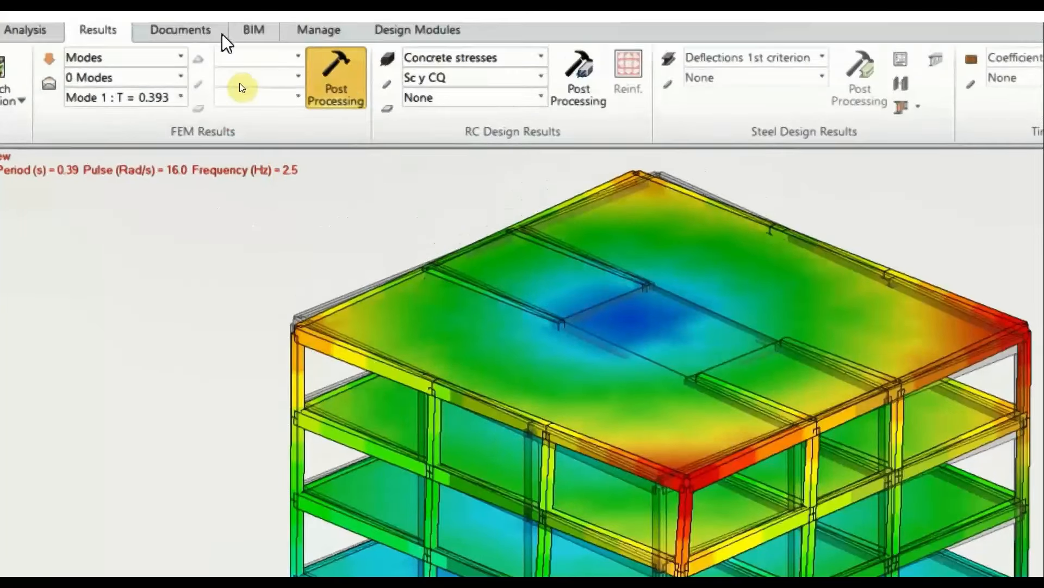
- Display the mode shape results for Mode 10
{"action": "left_click", "coordinate": [181, 98]}
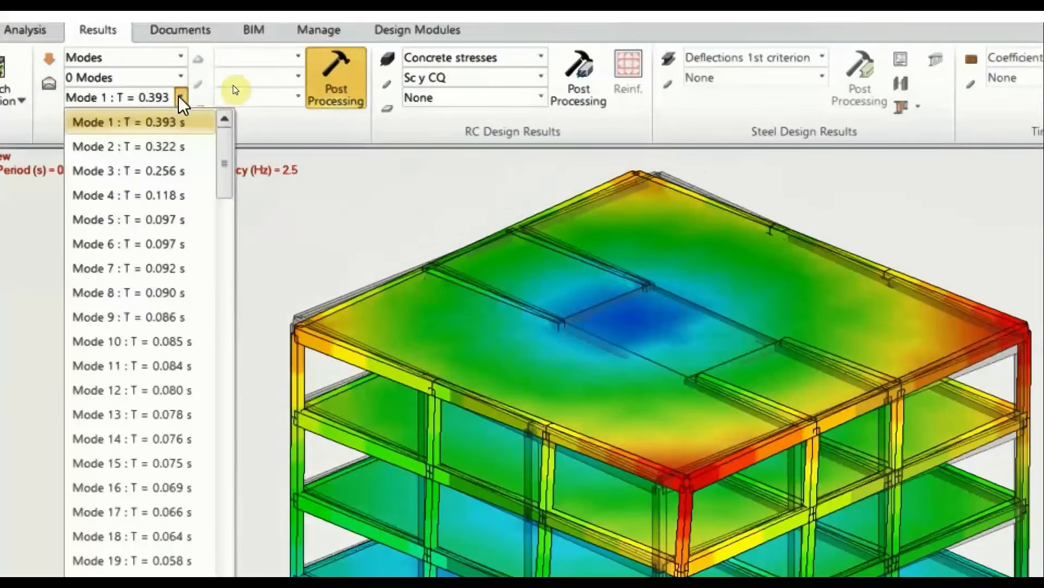
{"action": "left_click", "coordinate": [109, 343]}
{"action": "left_click", "coordinate": [321, 81]}
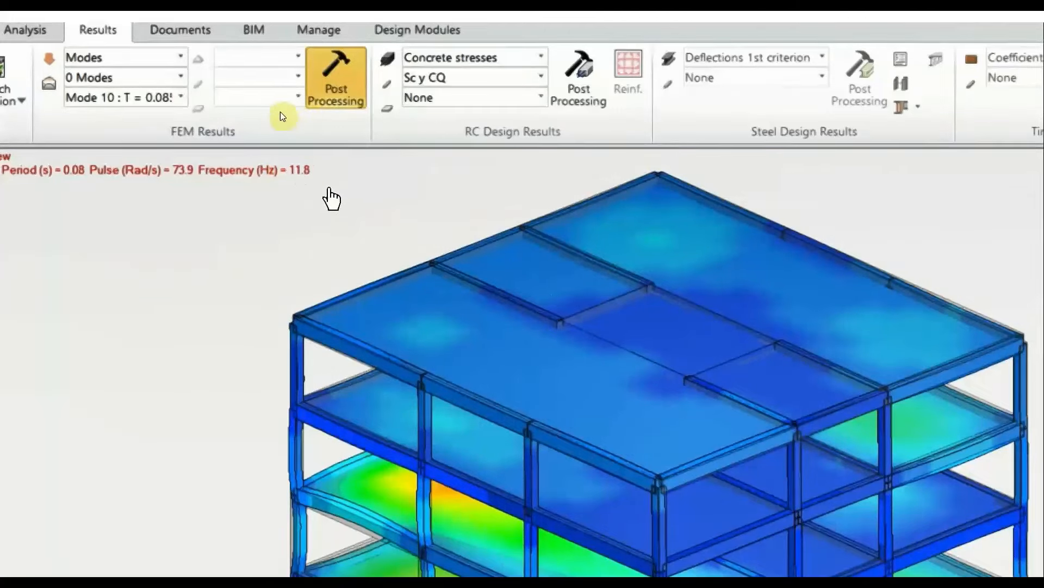
- Display the mode shape of Mode 16 and play its animation
{"action": "left_click", "coordinate": [179, 98]}
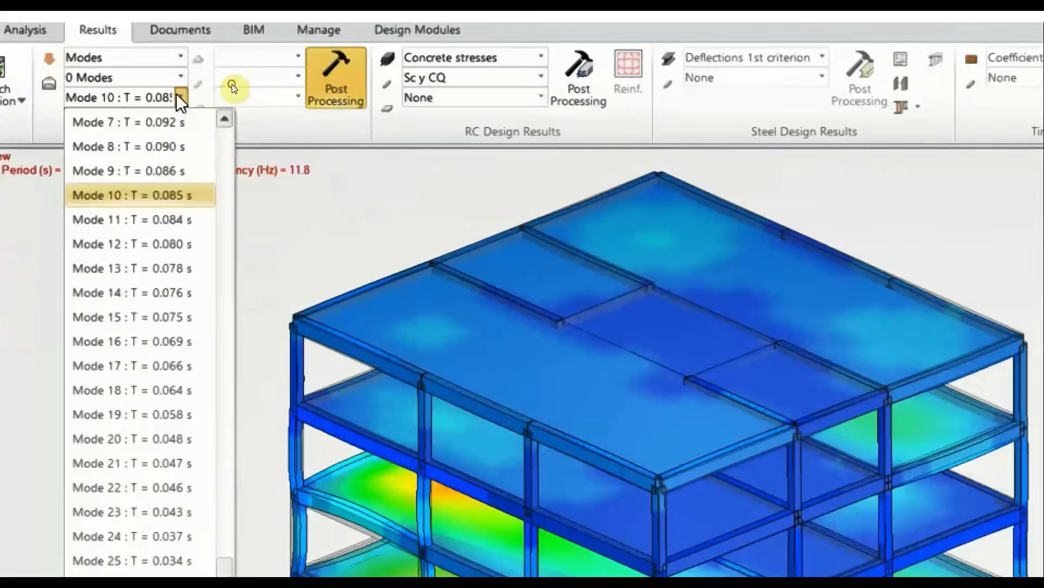
{"action": "left_click", "coordinate": [163, 342]}
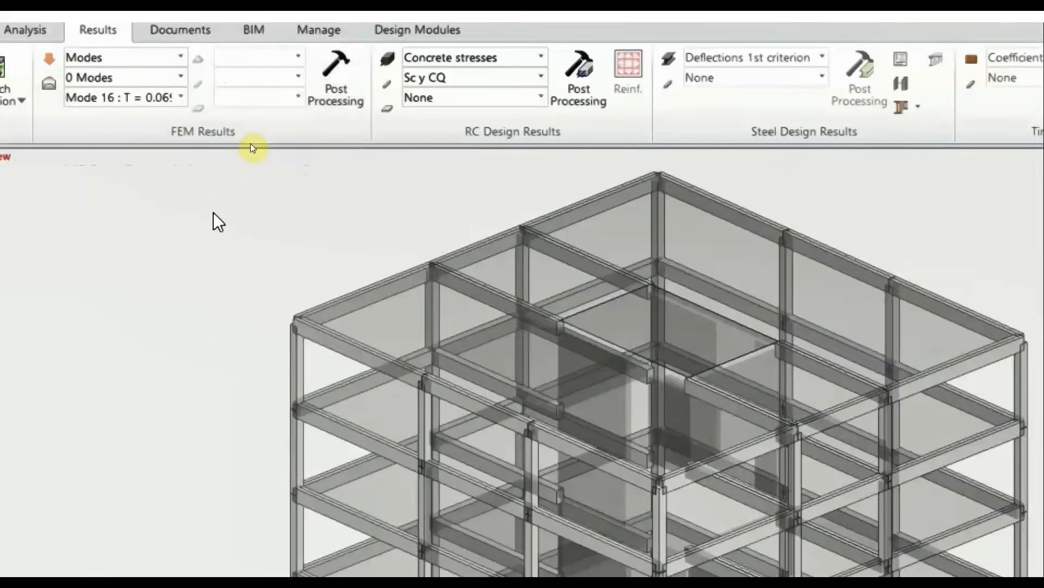
{"action": "left_click", "coordinate": [325, 100]}
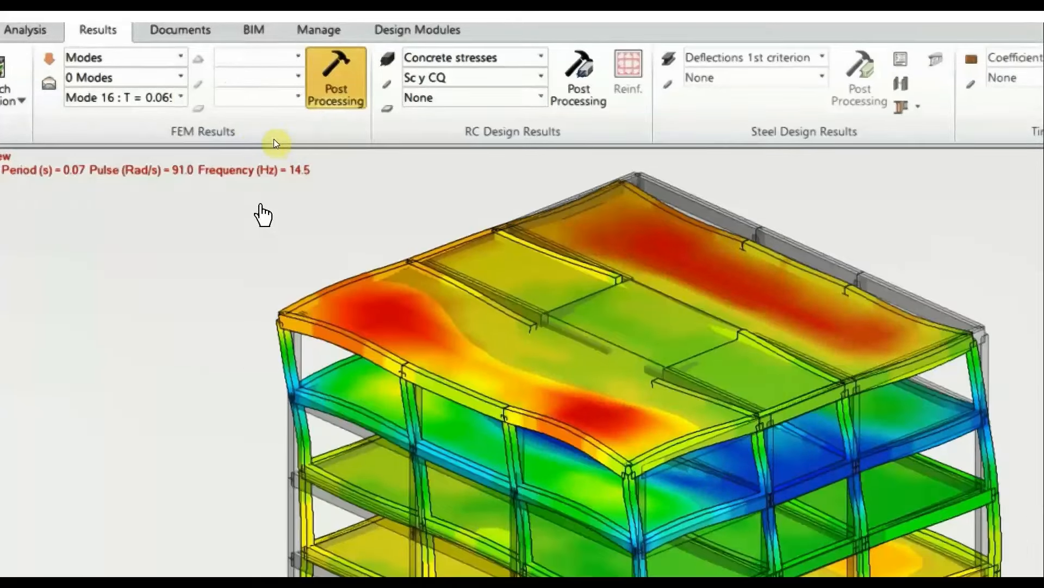
{"action": "scroll", "coordinate": [298, 152], "scroll_direction": "down", "scroll_amount": 5}
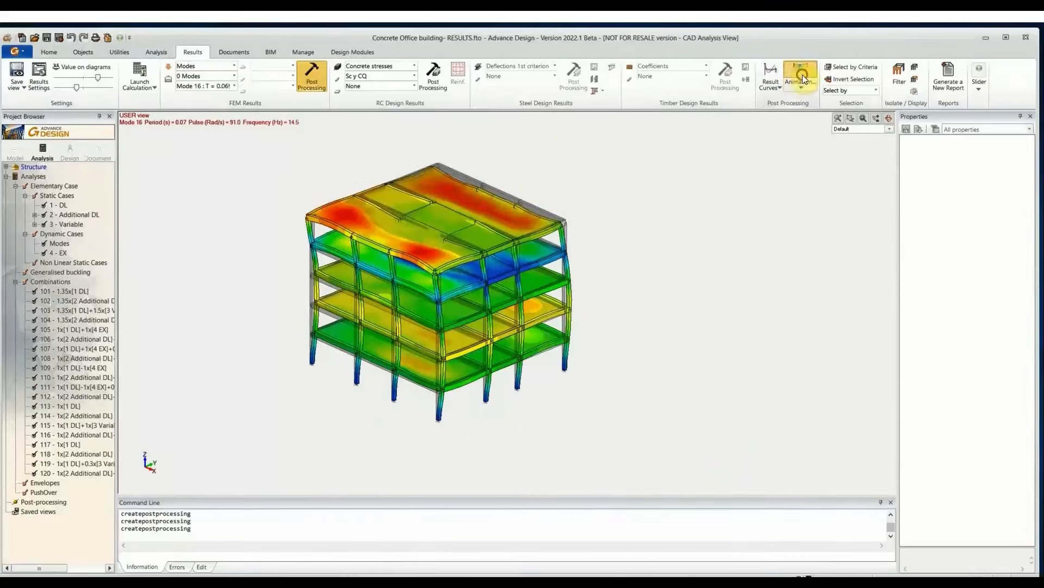
{"action": "left_click", "coordinate": [801, 77]}
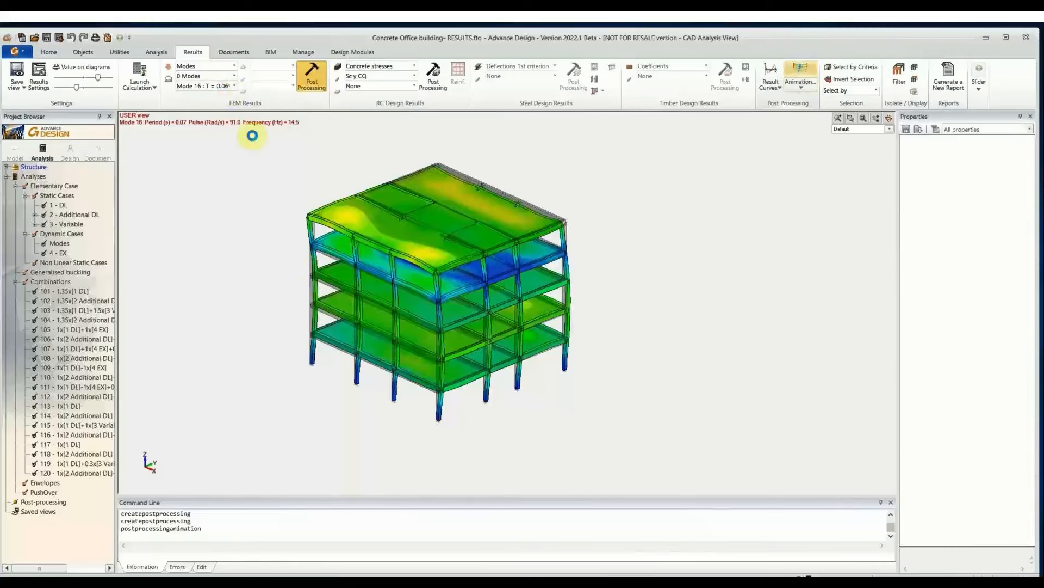
{"action": "scroll", "coordinate": [296, 244], "scroll_direction": "up", "scroll_amount": 3}
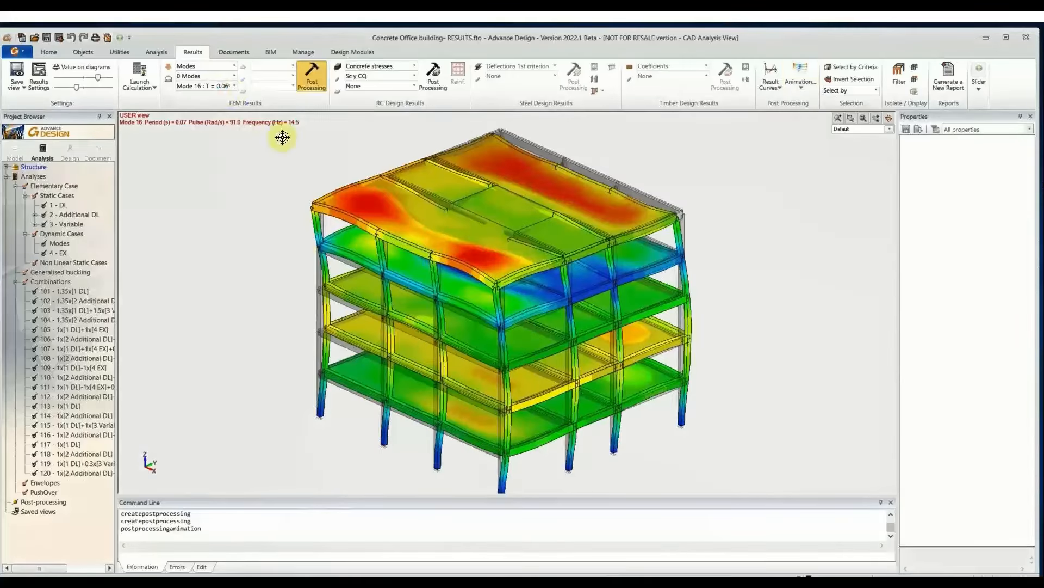
- Display the mode shape of Mode 20 and animate the building's deformation
{"action": "left_click", "coordinate": [236, 86]}
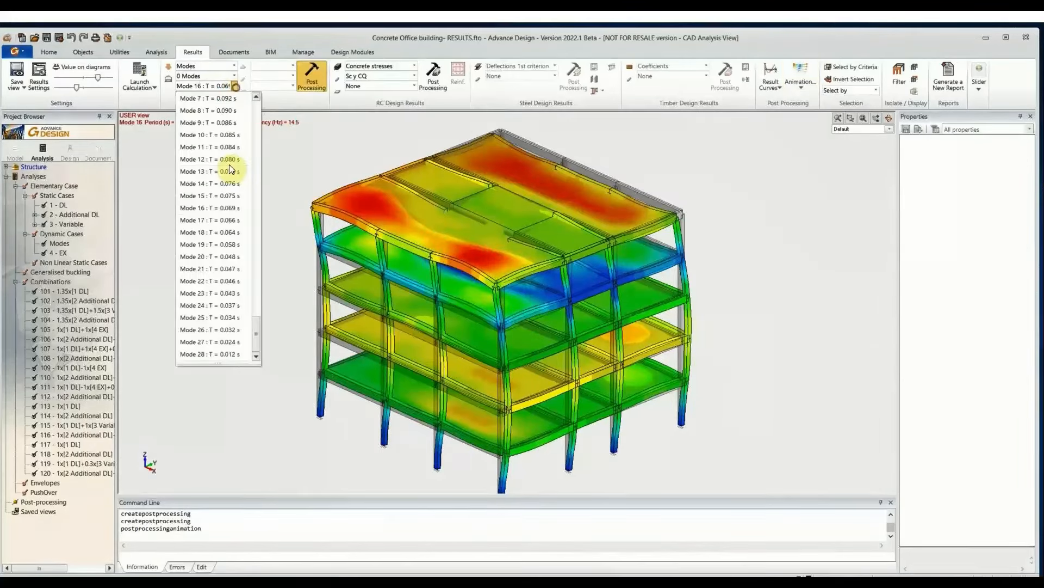
{"action": "left_click", "coordinate": [219, 234]}
{"action": "left_click", "coordinate": [311, 77]}
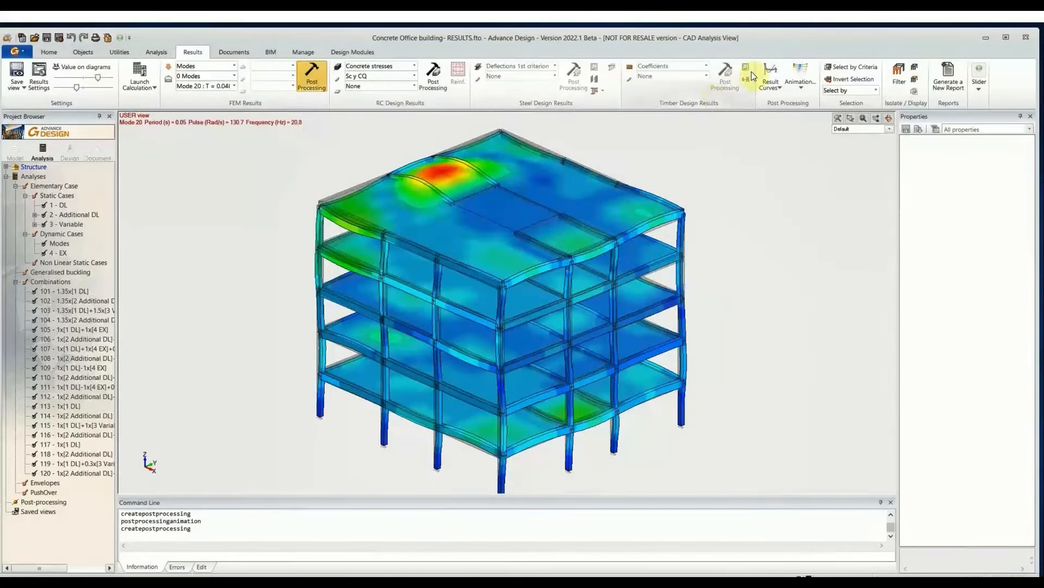
{"action": "left_click", "coordinate": [800, 76]}
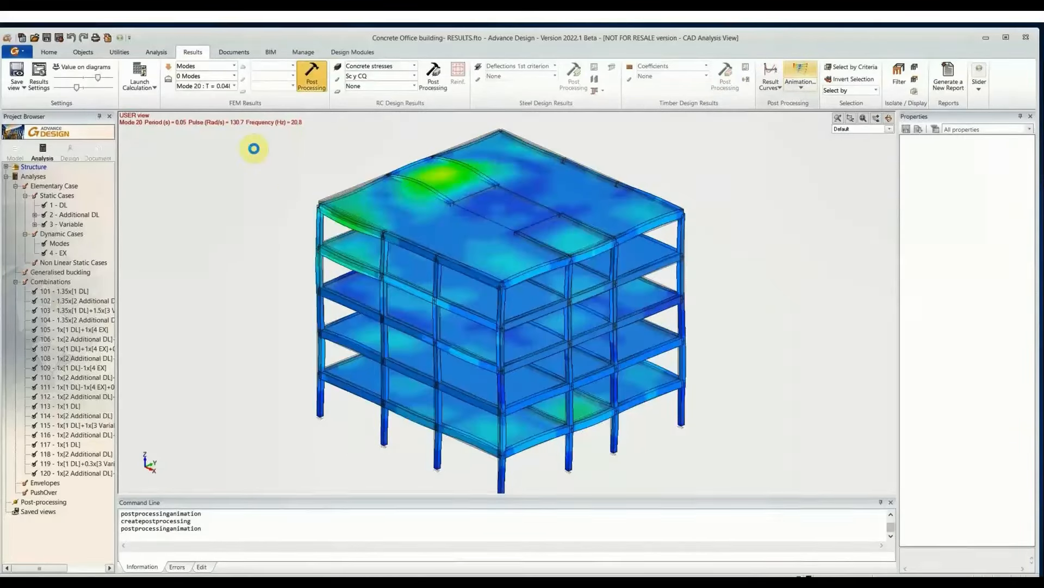
- Display the results of the last vibration mode, Mode 28, and animate them
{"action": "left_click", "coordinate": [238, 86]}
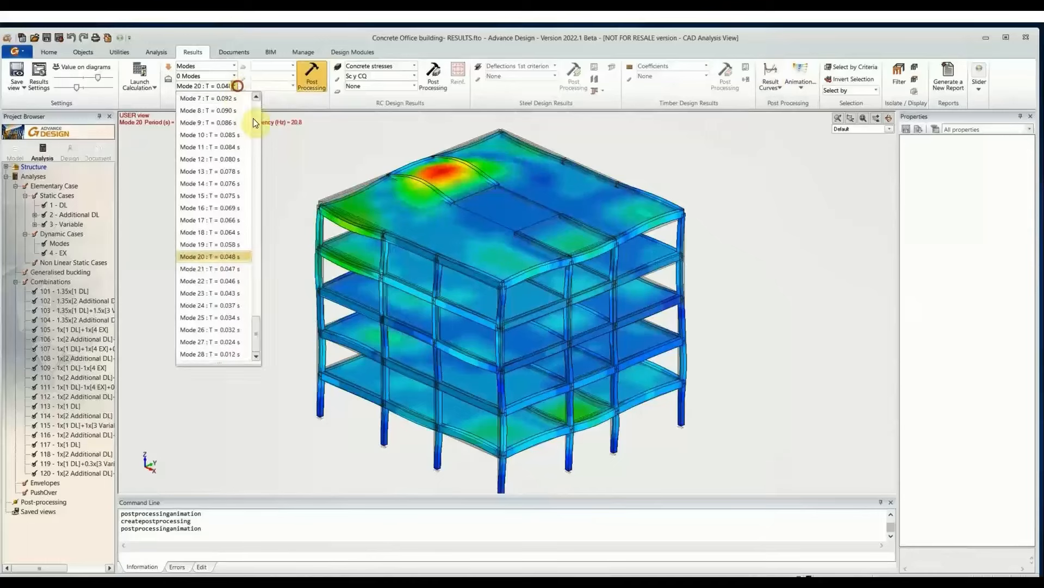
{"action": "left_click", "coordinate": [234, 352]}
{"action": "left_click", "coordinate": [312, 75]}
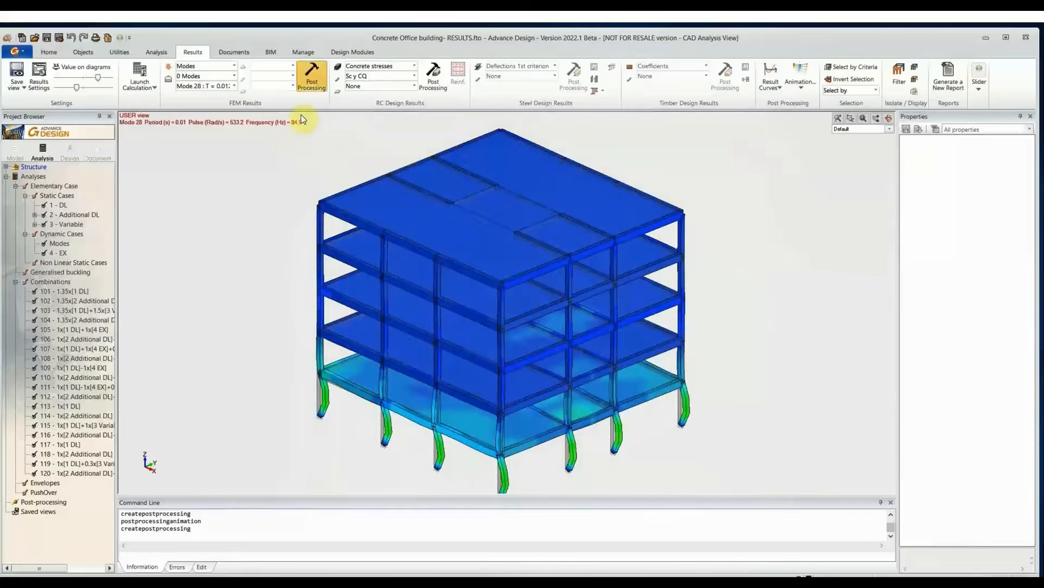
{"action": "left_click", "coordinate": [299, 126]}
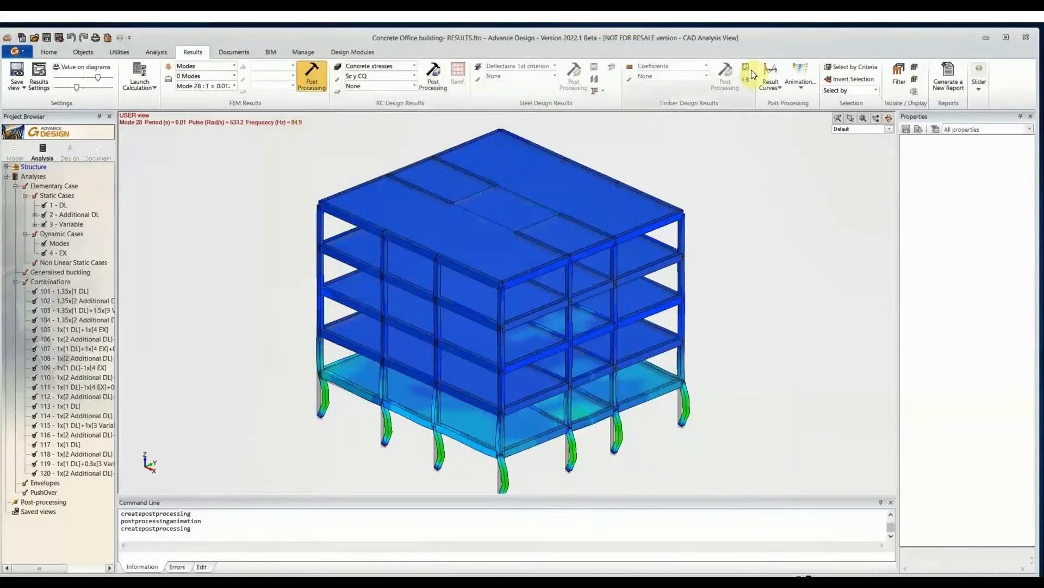
{"action": "left_click", "coordinate": [798, 71]}
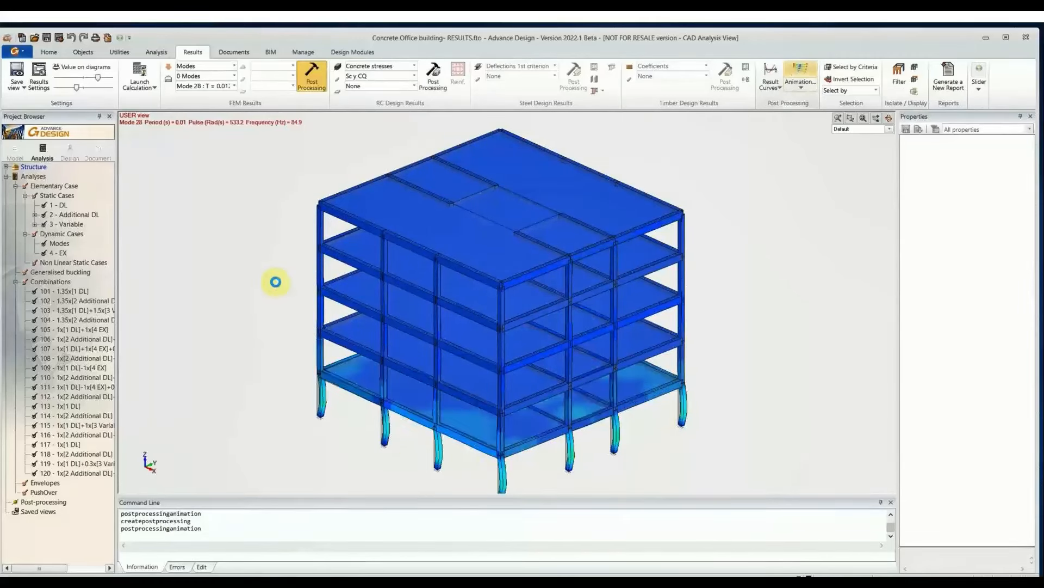
- Select Mode 2 from the list of modes and animate its mode shape
{"action": "left_click", "coordinate": [234, 86]}
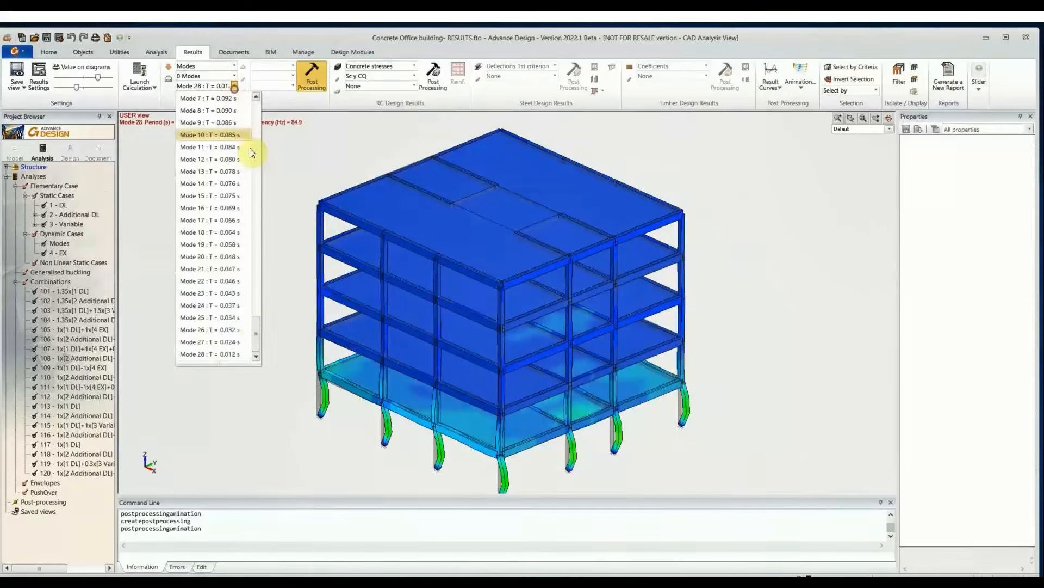
{"action": "left_click_drag", "start_coordinate": [252, 322], "coordinate": [247, 120]}
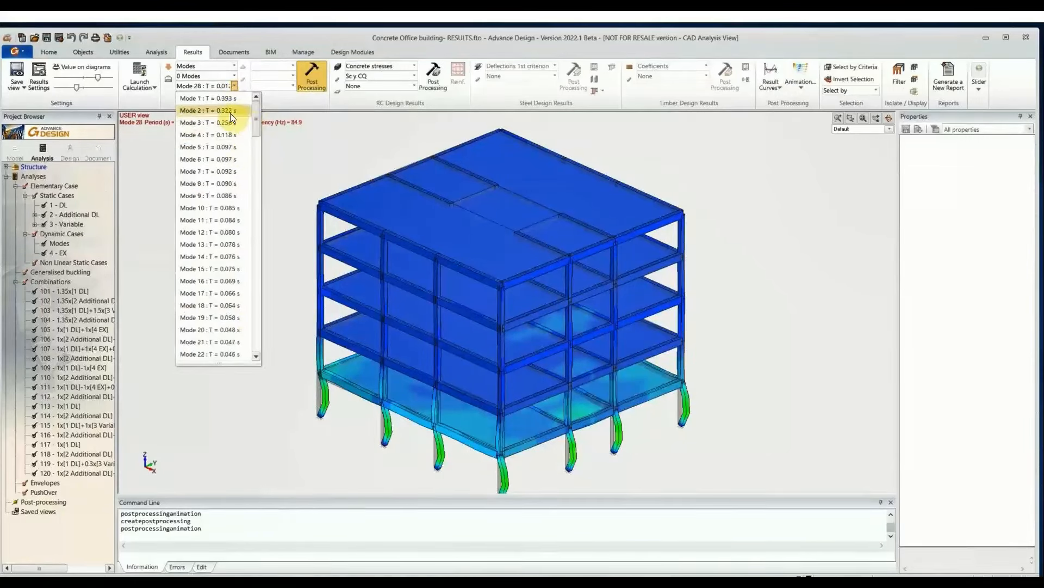
{"action": "left_click", "coordinate": [230, 115]}
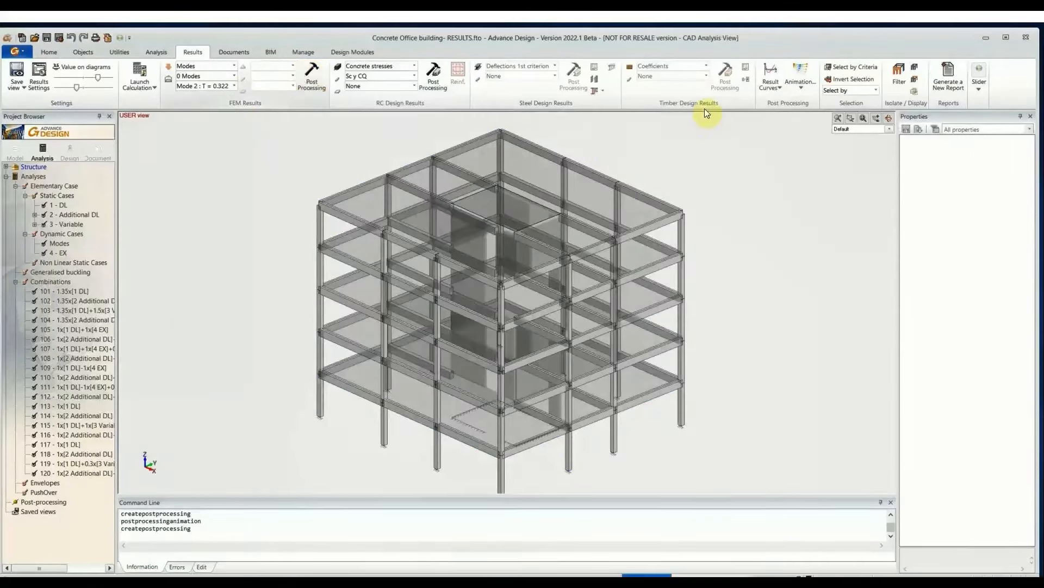
{"action": "left_click", "coordinate": [800, 75]}
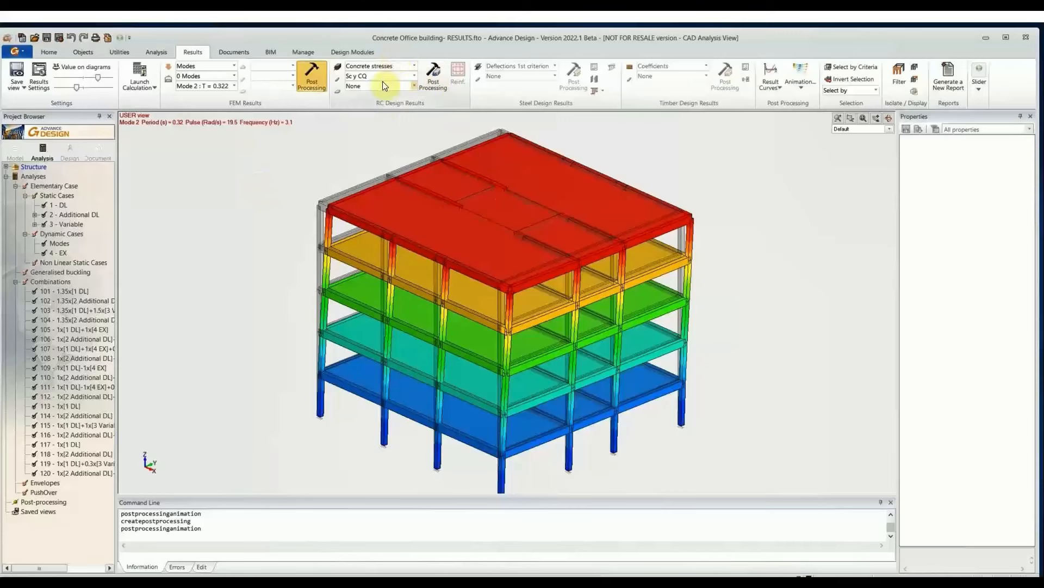
- Set the RC design results to Reinforcement and display the Ay reinforcement on the linear elements
{"action": "left_click", "coordinate": [413, 66]}
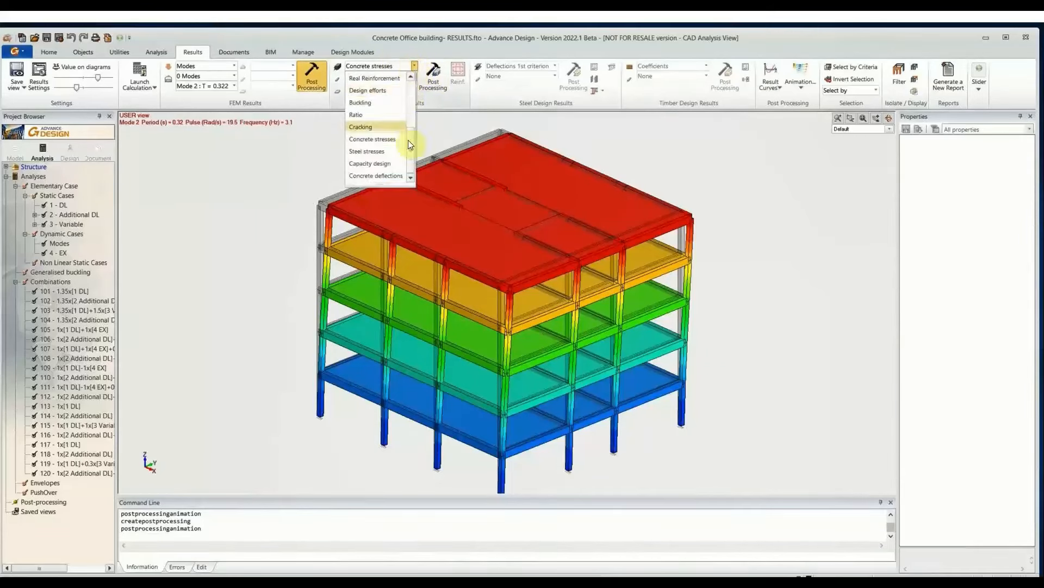
{"action": "left_click", "coordinate": [384, 79]}
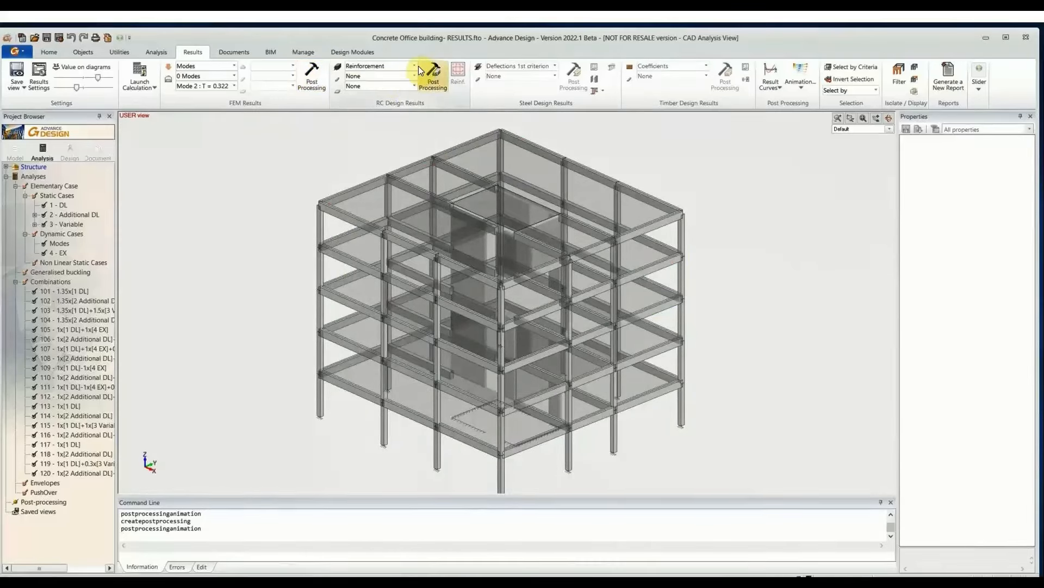
{"action": "left_click", "coordinate": [414, 76]}
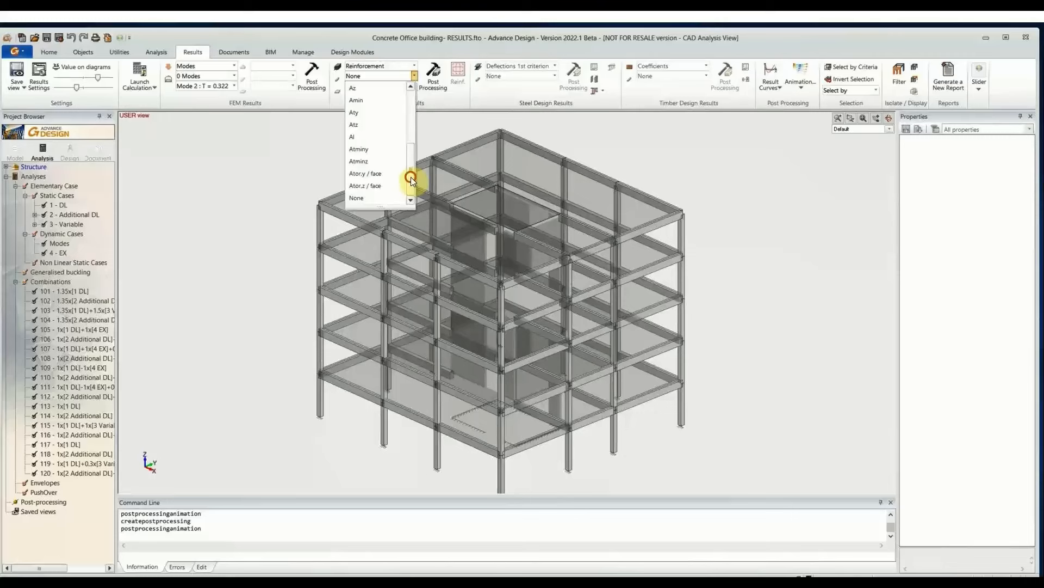
{"action": "scroll", "coordinate": [410, 177], "scroll_direction": "up", "scroll_amount": 1}
{"action": "left_click", "coordinate": [412, 66]}
{"action": "left_click", "coordinate": [403, 75]}
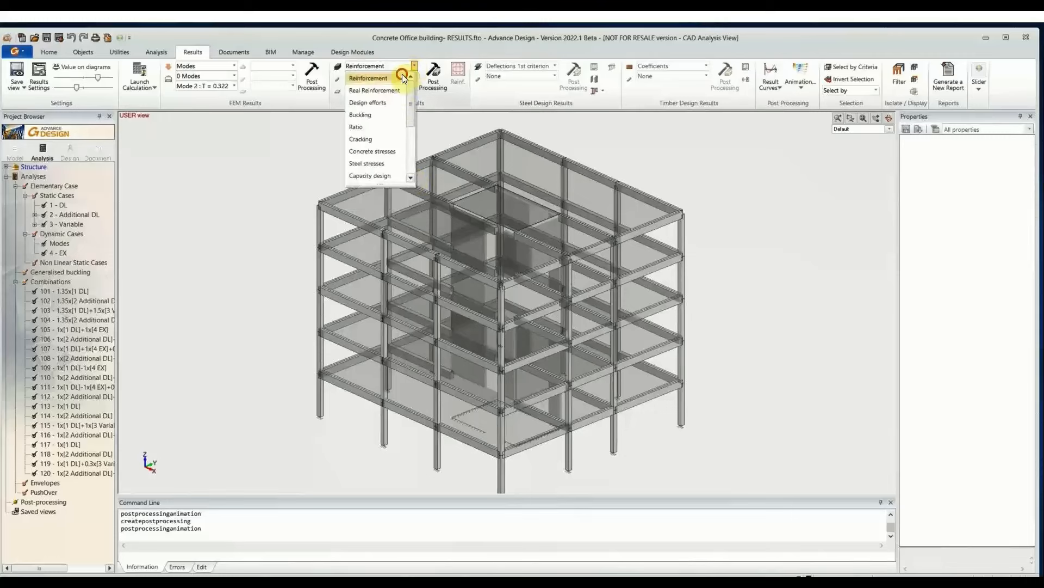
{"action": "left_click", "coordinate": [401, 80]}
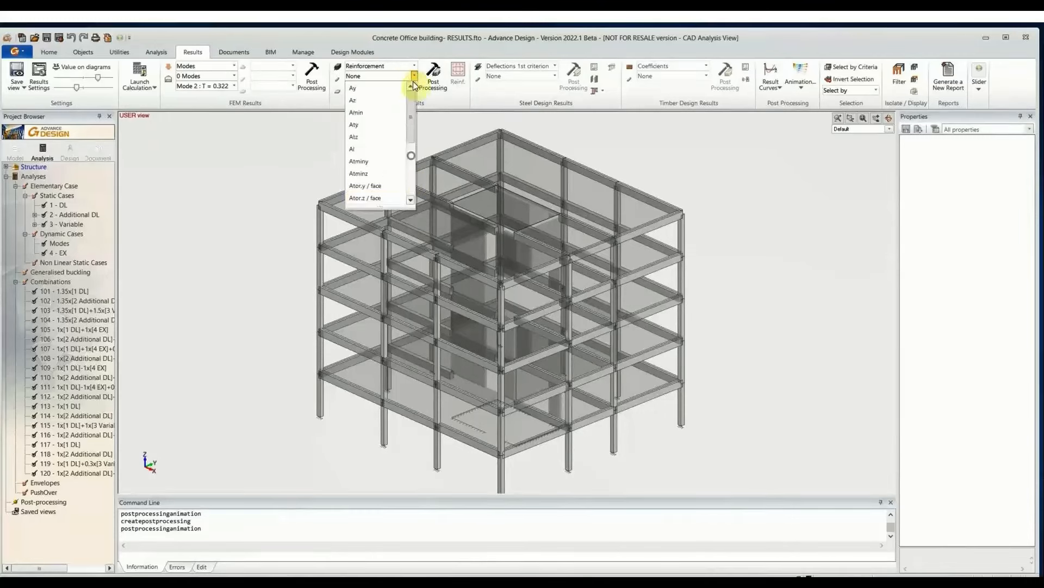
{"action": "left_click", "coordinate": [412, 82]}
{"action": "left_click_drag", "start_coordinate": [413, 117], "coordinate": [412, 169]}
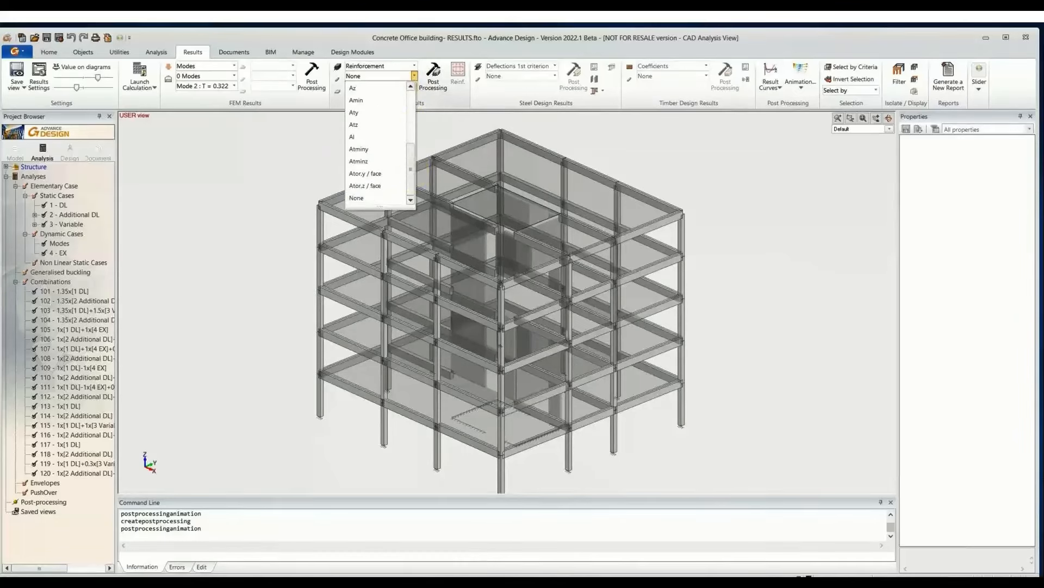
{"action": "left_click", "coordinate": [353, 88]}
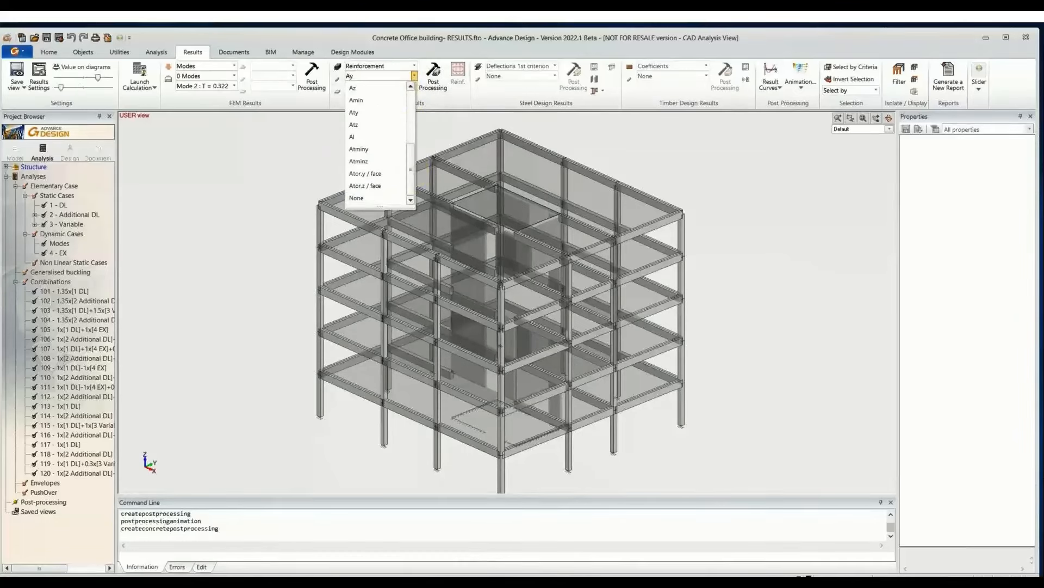
{"action": "left_click", "coordinate": [413, 76]}
{"action": "left_click", "coordinate": [434, 77]}
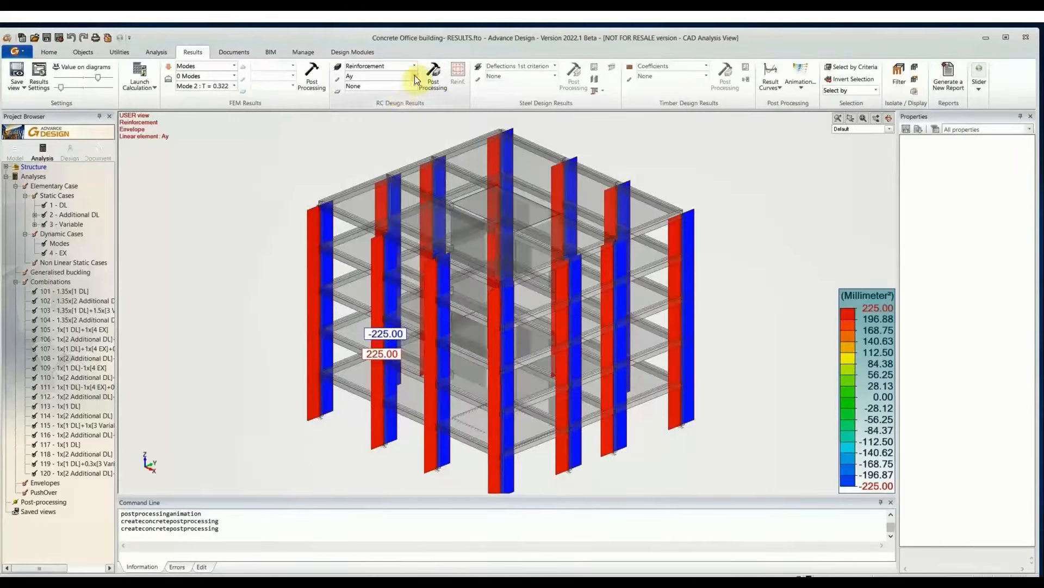
- Display the Az reinforcement on the linear elements and examine the beams and columns up close
{"action": "left_click", "coordinate": [415, 75]}
{"action": "left_click", "coordinate": [362, 104]}
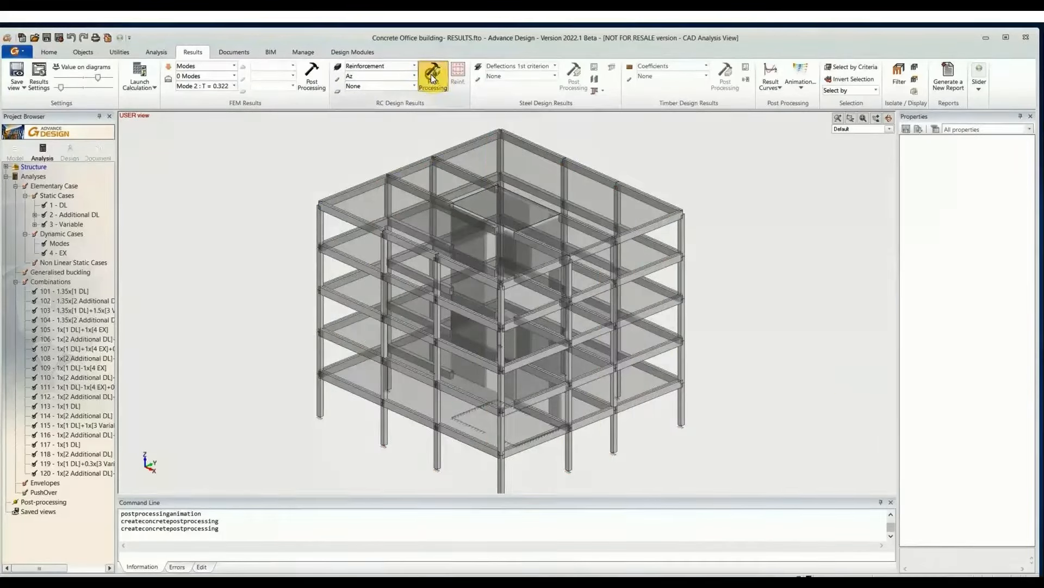
{"action": "left_click", "coordinate": [431, 74]}
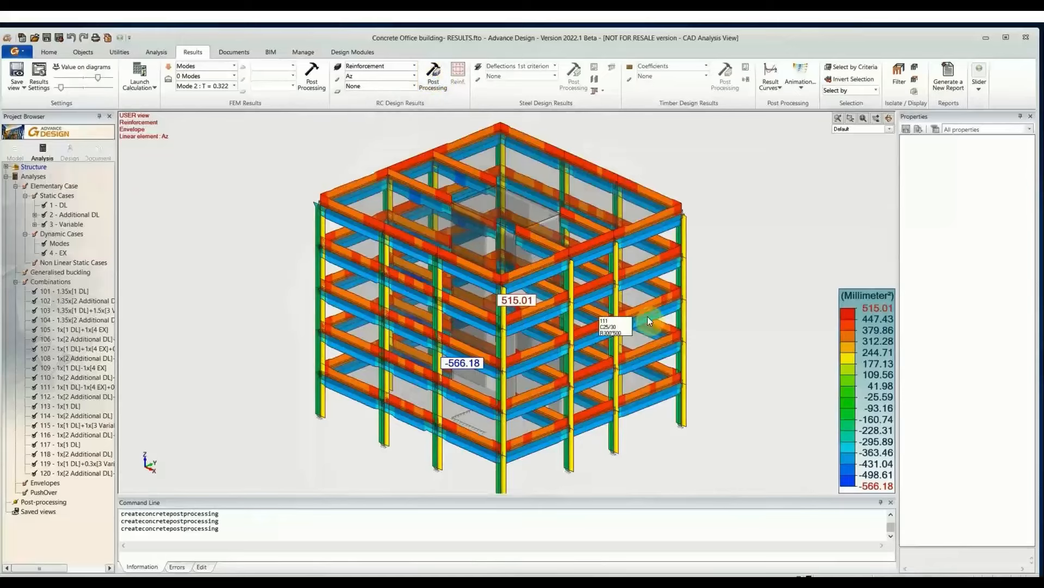
{"action": "scroll", "coordinate": [375, 278], "scroll_direction": "up", "scroll_amount": 5}
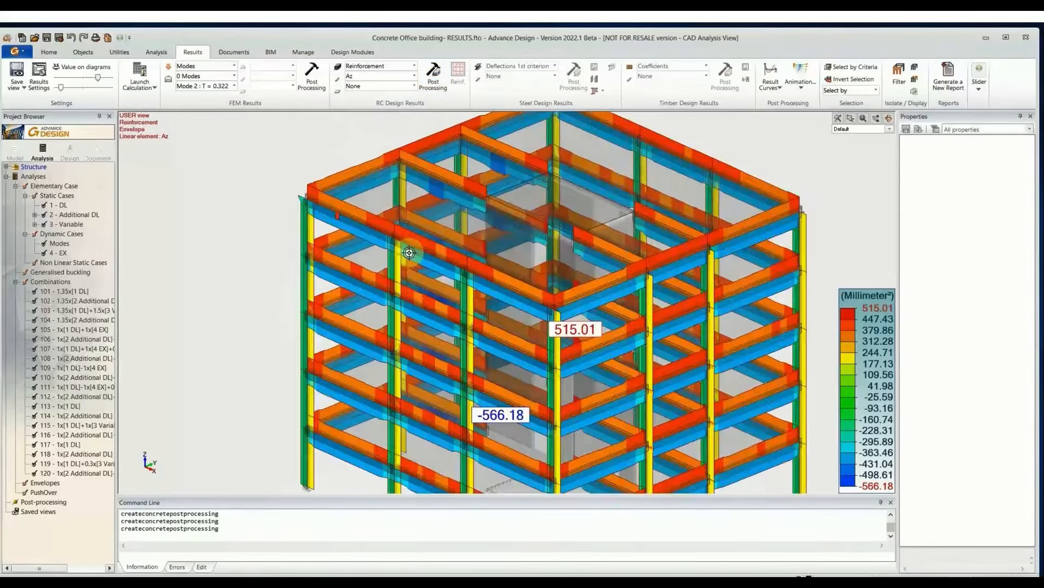
- Keep the RC design results on Reinforcement and display the Ayb reinforcement on the planar elements
{"action": "scroll", "coordinate": [376, 275], "scroll_direction": "down", "scroll_amount": 6}
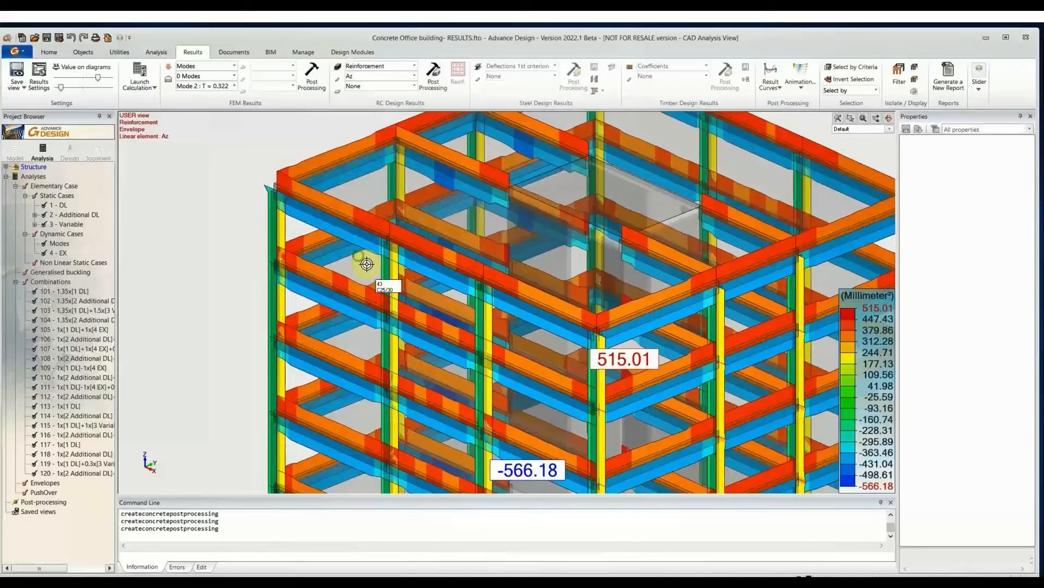
{"action": "middle_click_drag", "start_coordinate": [366, 264], "coordinate": [350, 241]}
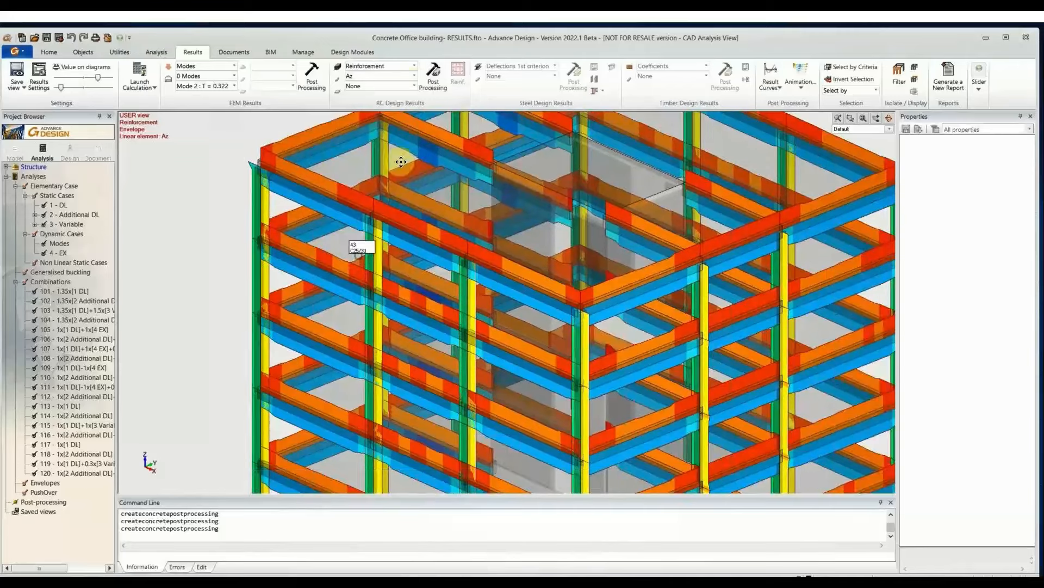
{"action": "left_click", "coordinate": [411, 66]}
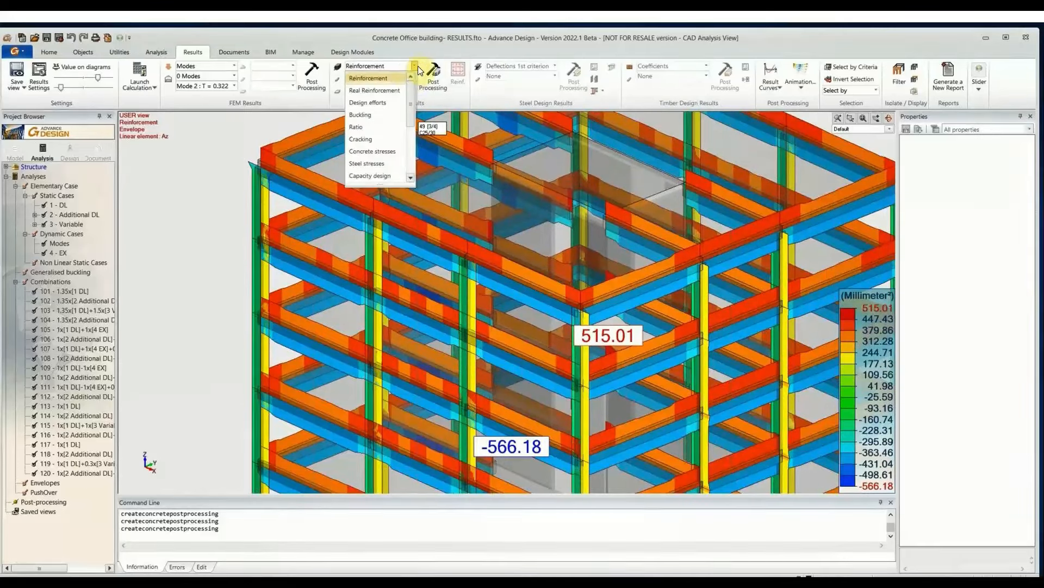
{"action": "left_click", "coordinate": [402, 77]}
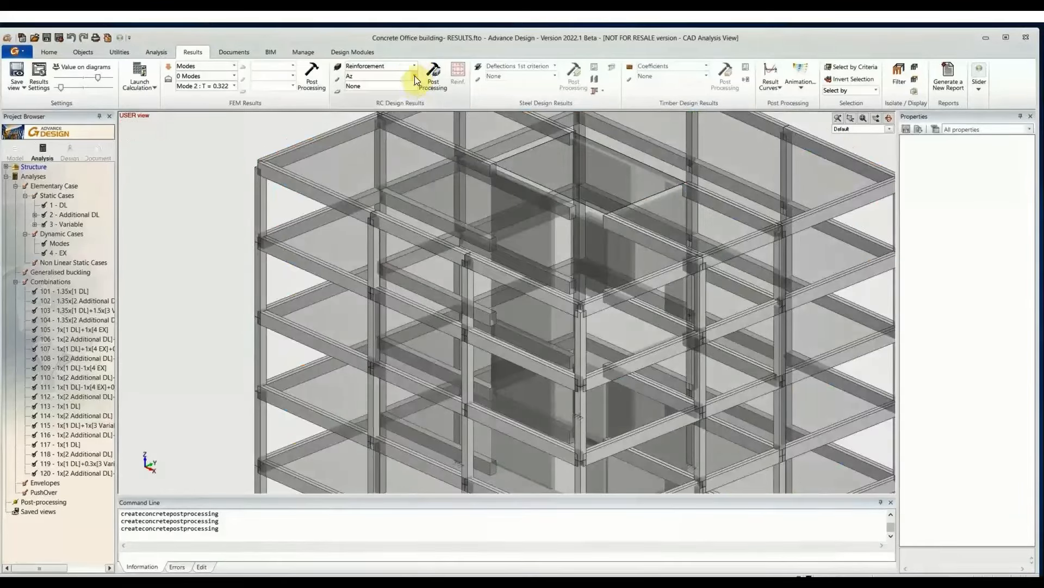
{"action": "left_click", "coordinate": [418, 86]}
{"action": "left_click", "coordinate": [384, 96]}
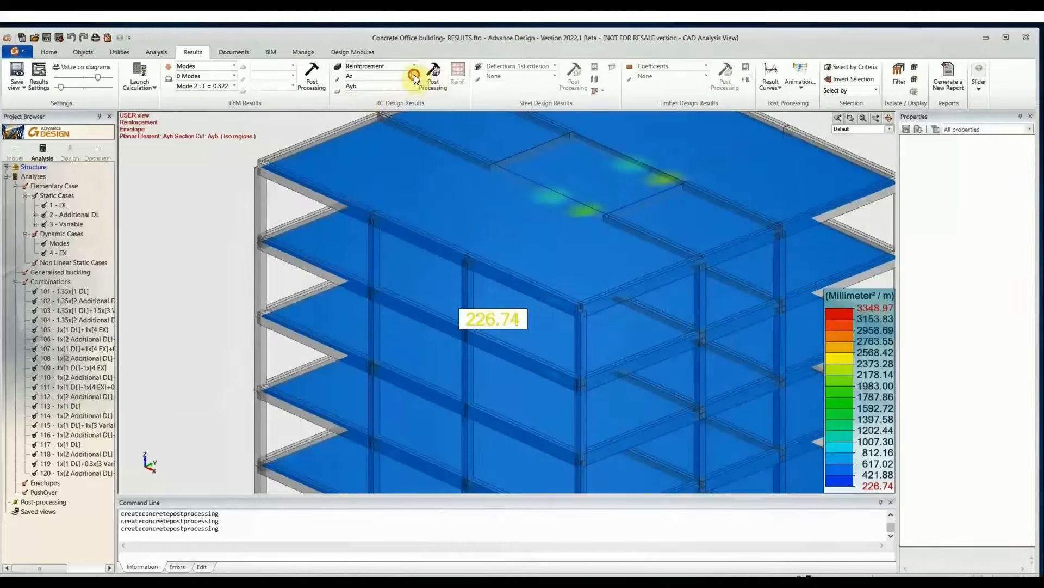
- Set the linear element reinforcement result to None and examine the Ayb reinforcement around the roof slab opening
{"action": "left_click", "coordinate": [413, 75]}
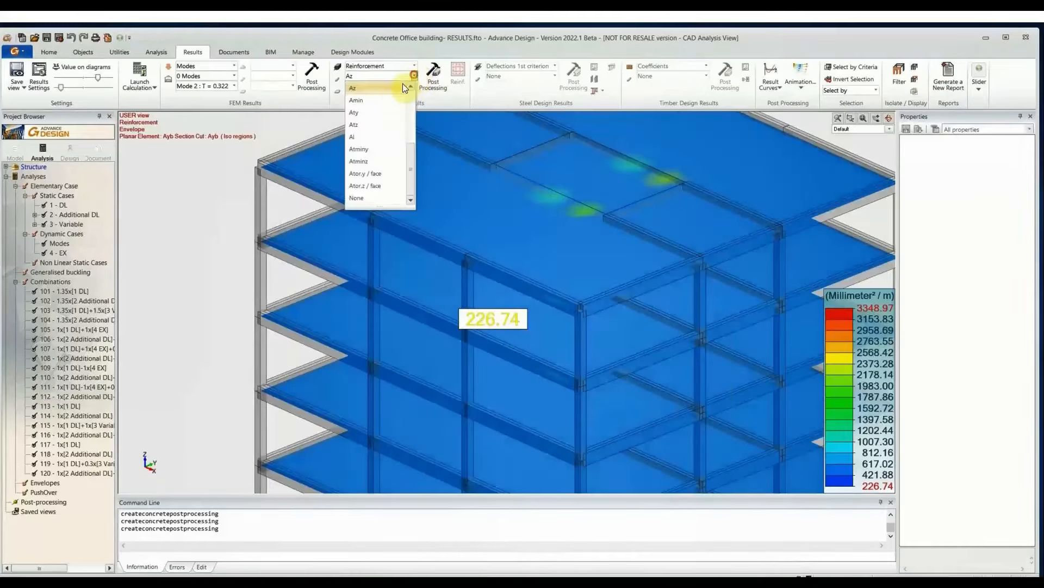
{"action": "left_click", "coordinate": [391, 198]}
{"action": "left_click", "coordinate": [434, 83]}
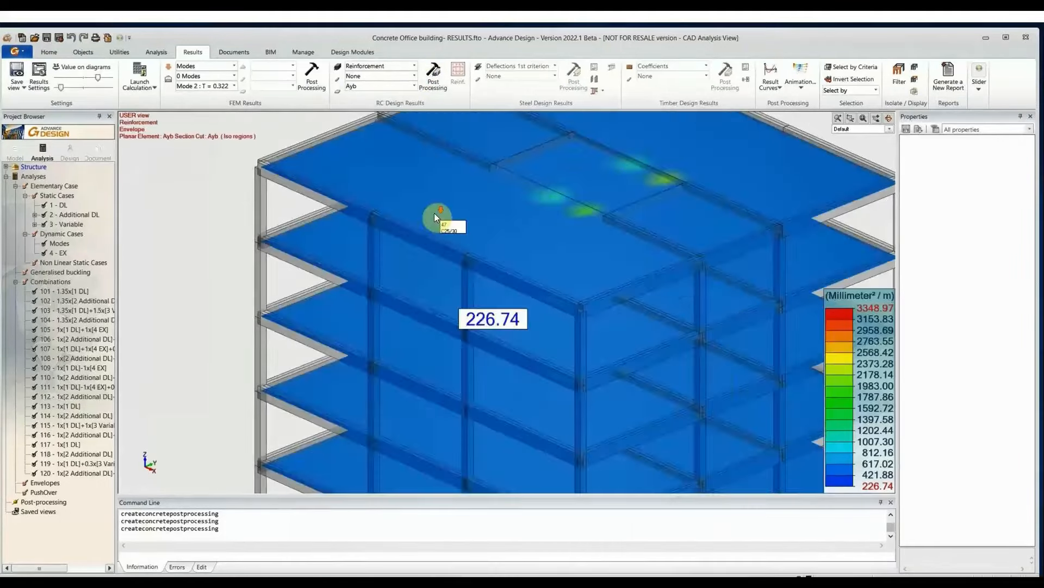
{"action": "scroll", "coordinate": [434, 218], "scroll_direction": "down", "scroll_amount": 2}
{"action": "middle_click_drag", "start_coordinate": [499, 234], "coordinate": [433, 229]}
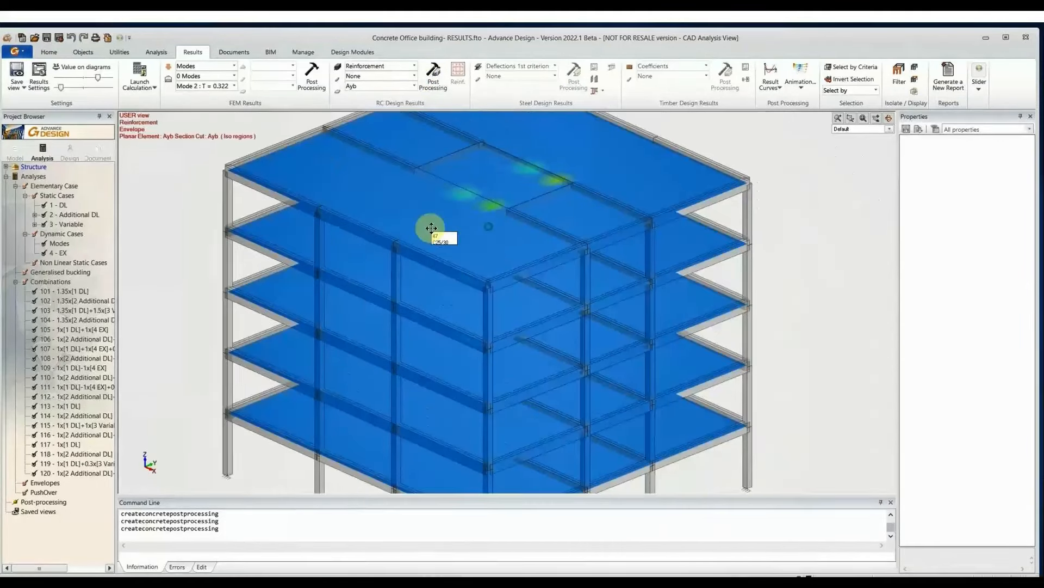
{"action": "scroll", "coordinate": [433, 228], "scroll_direction": "down", "scroll_amount": 2}
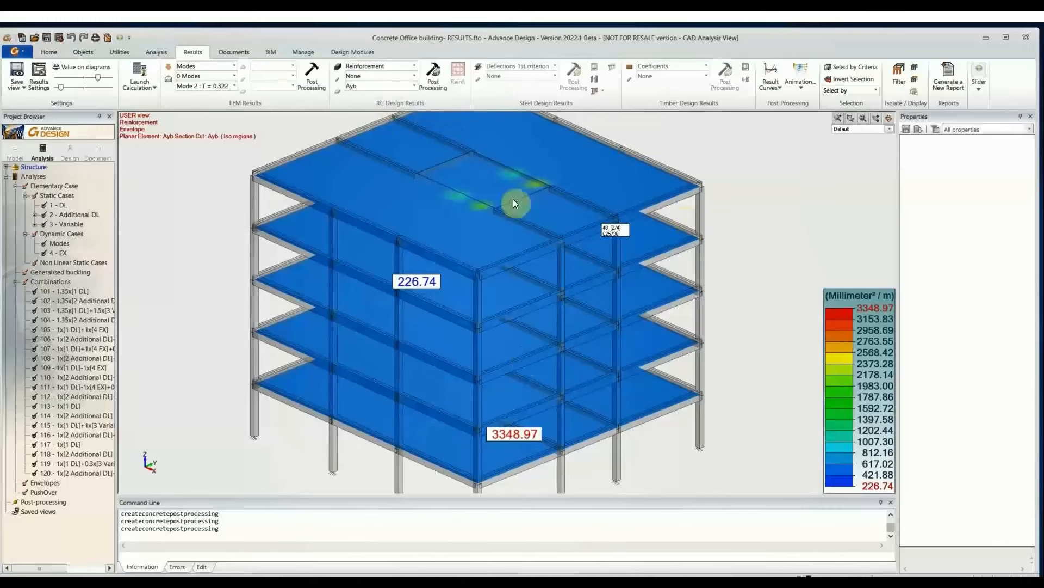
{"action": "scroll", "coordinate": [484, 215], "scroll_direction": "up", "scroll_amount": 3}
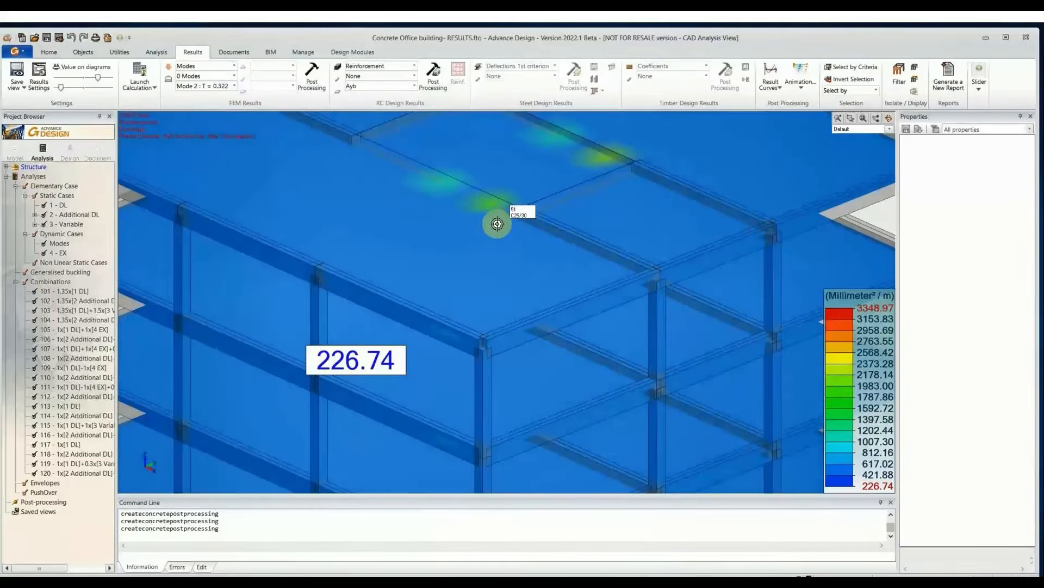
{"action": "scroll", "coordinate": [498, 222], "scroll_direction": "down", "scroll_amount": 4}
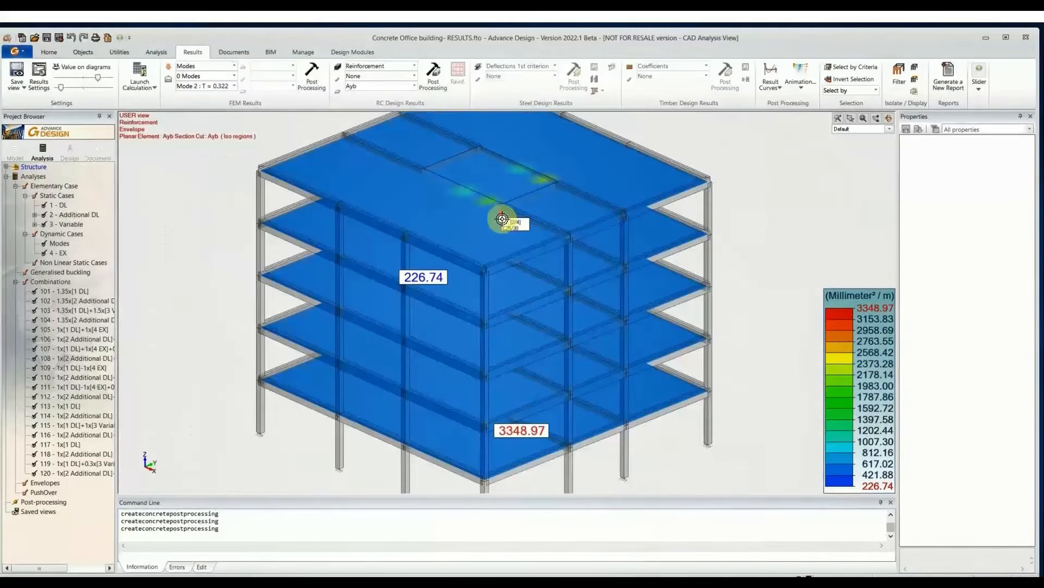
- Display the Axb reinforcement on the planar elements and show the mesh on the model
{"action": "left_click", "coordinate": [415, 85]}
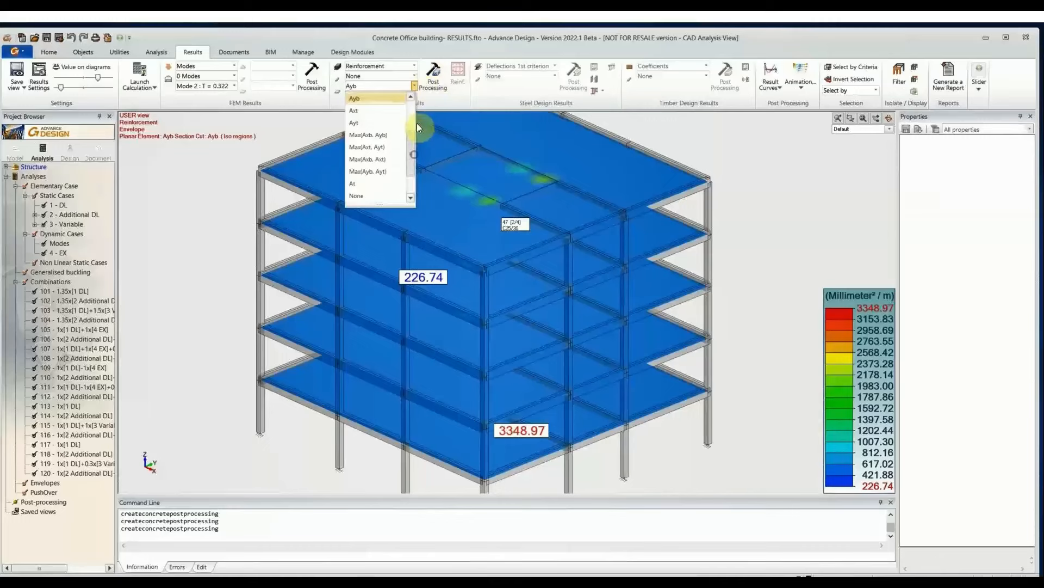
{"action": "left_click_drag", "start_coordinate": [417, 123], "coordinate": [411, 106]}
{"action": "left_click", "coordinate": [387, 100]}
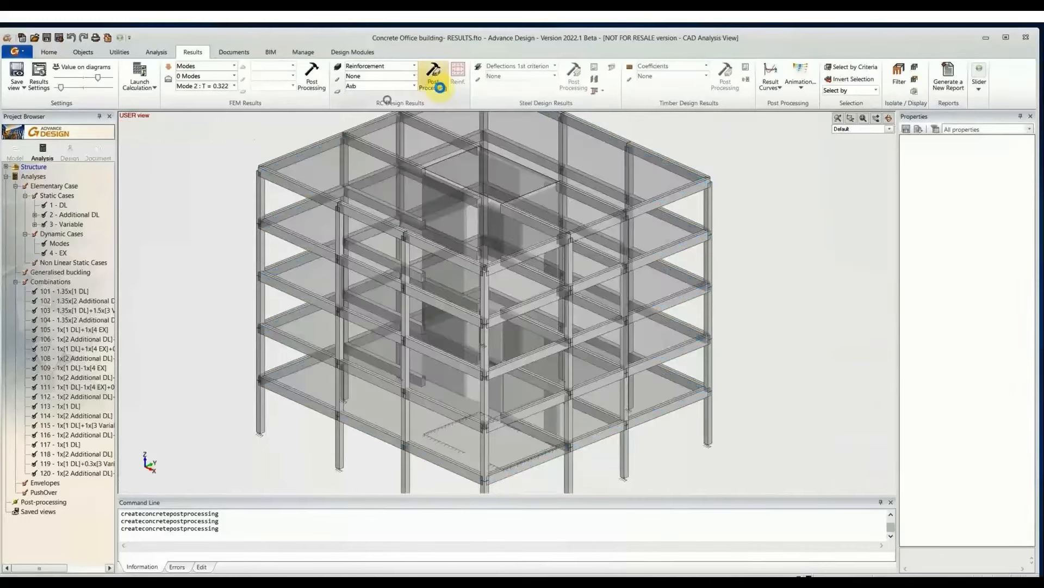
{"action": "left_click", "coordinate": [440, 87]}
{"action": "middle_click_drag", "start_coordinate": [226, 159], "coordinate": [241, 201]}
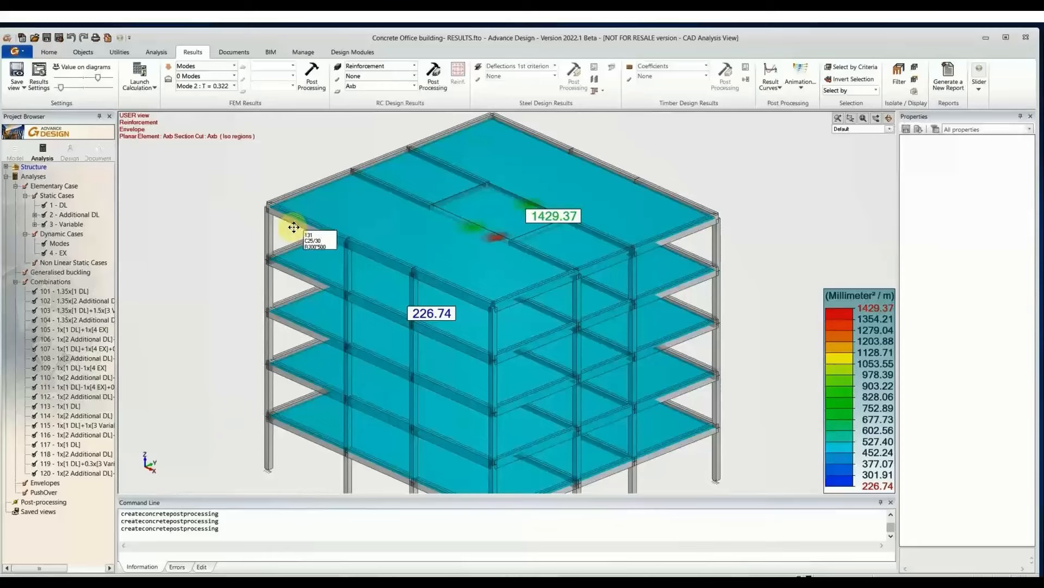
{"action": "right_click", "coordinate": [269, 159]}
{"action": "left_click", "coordinate": [335, 310]}
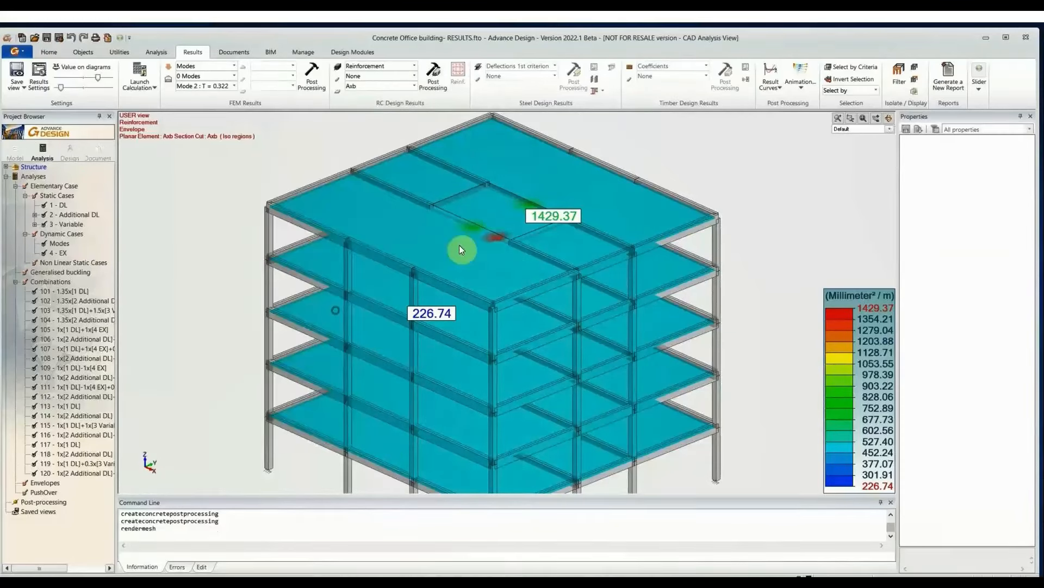
- Switch the RC design results to Real Reinforcement and display Ay on the linear elements
{"action": "left_click", "coordinate": [411, 66]}
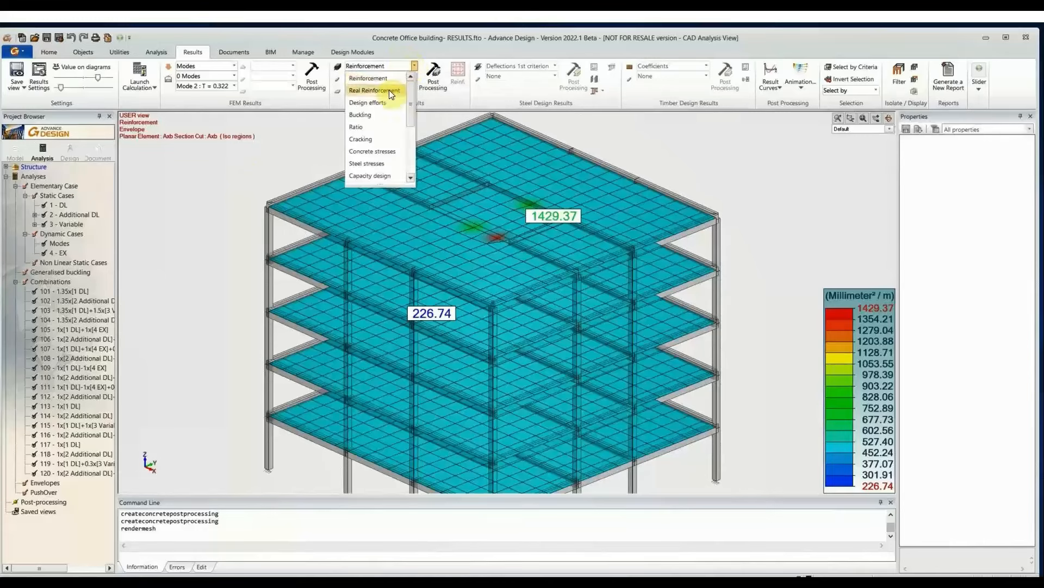
{"action": "left_click", "coordinate": [390, 91]}
{"action": "left_click", "coordinate": [413, 75]}
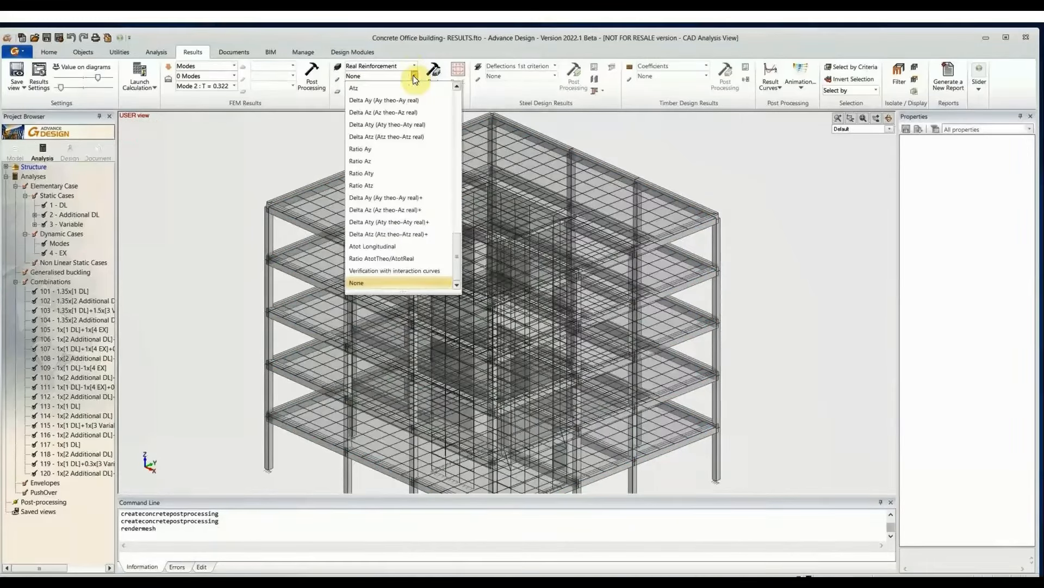
{"action": "scroll", "coordinate": [449, 86], "scroll_direction": "up", "scroll_amount": 3}
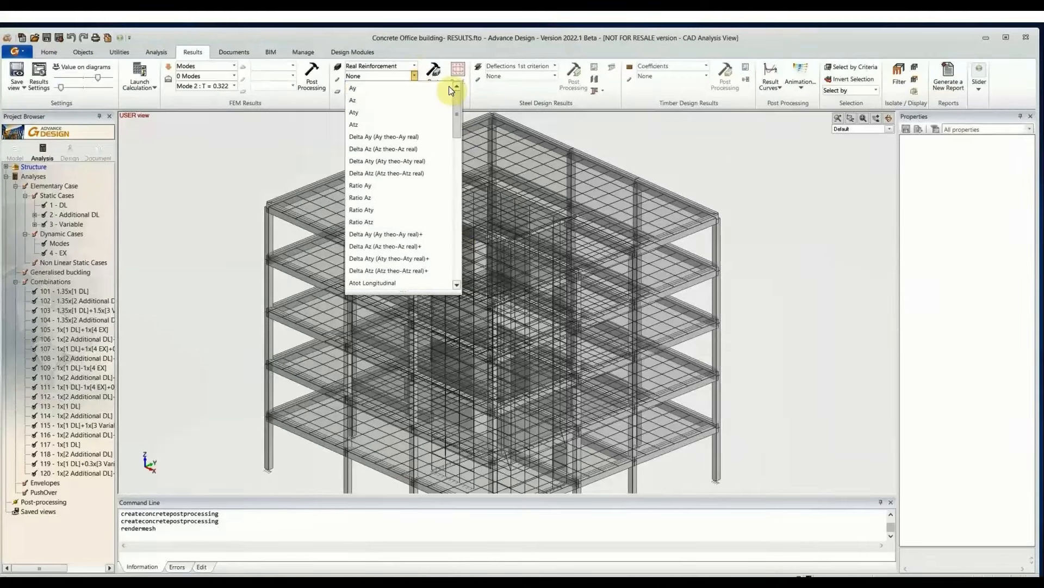
{"action": "left_click", "coordinate": [377, 89]}
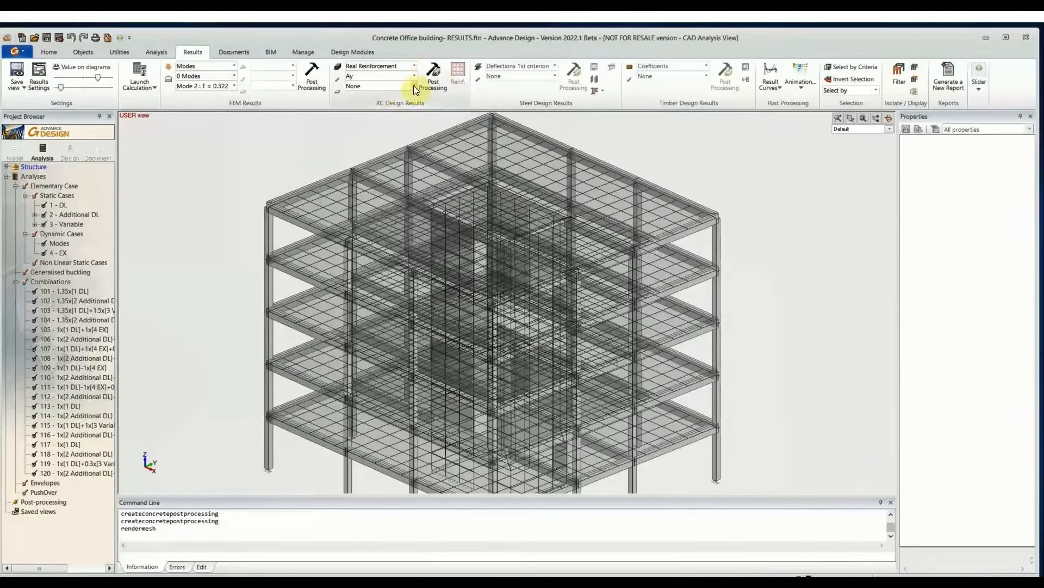
{"action": "left_click", "coordinate": [439, 75]}
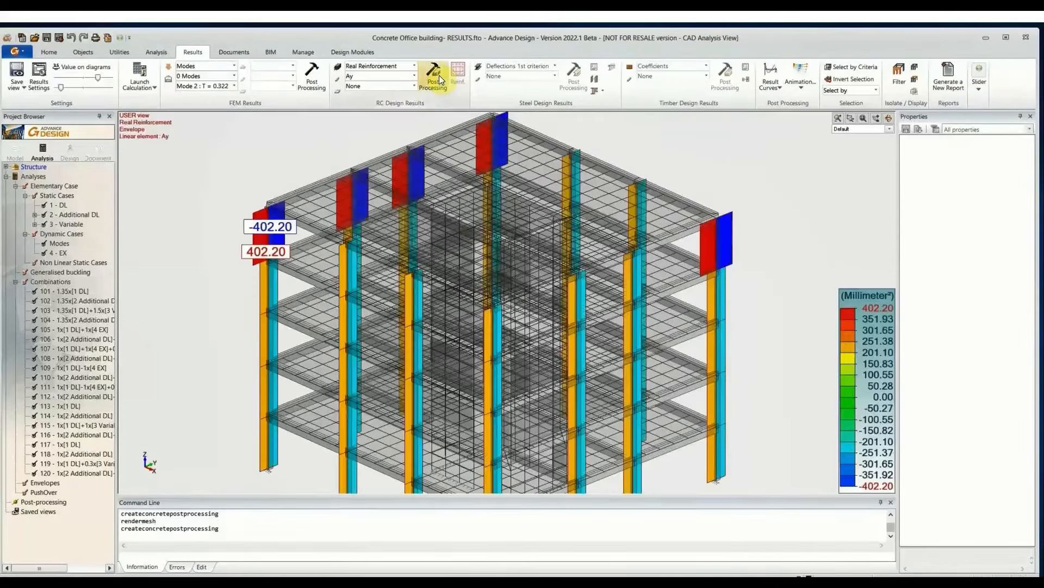
- Examine the columns' real Ay reinforcement and display the real Az reinforcement on the linear elements
{"action": "middle_click_drag", "start_coordinate": [538, 297], "coordinate": [531, 284]}
{"action": "scroll", "coordinate": [531, 285], "scroll_direction": "down", "scroll_amount": 3}
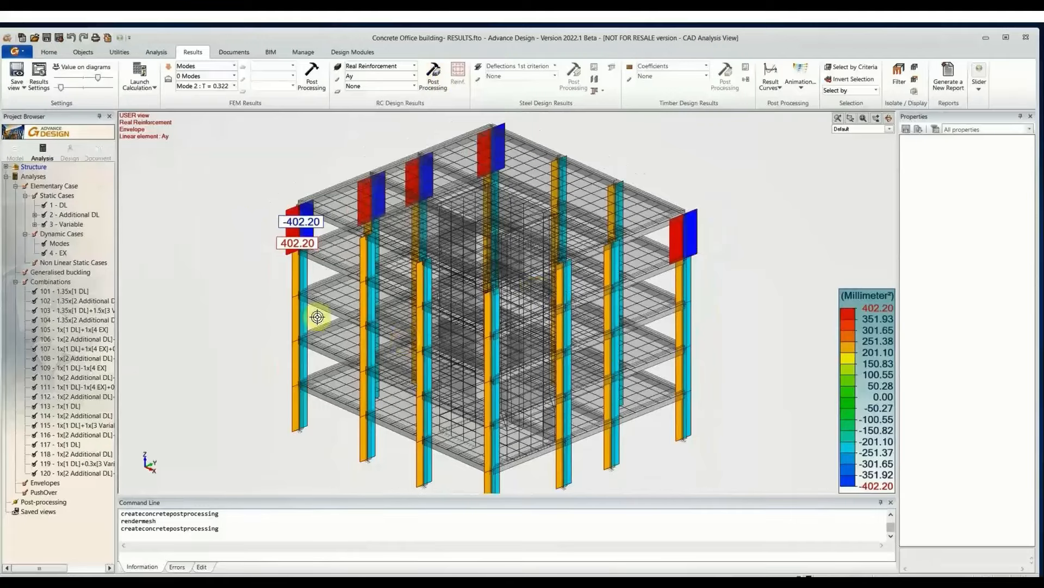
{"action": "scroll", "coordinate": [318, 324], "scroll_direction": "up", "scroll_amount": 1}
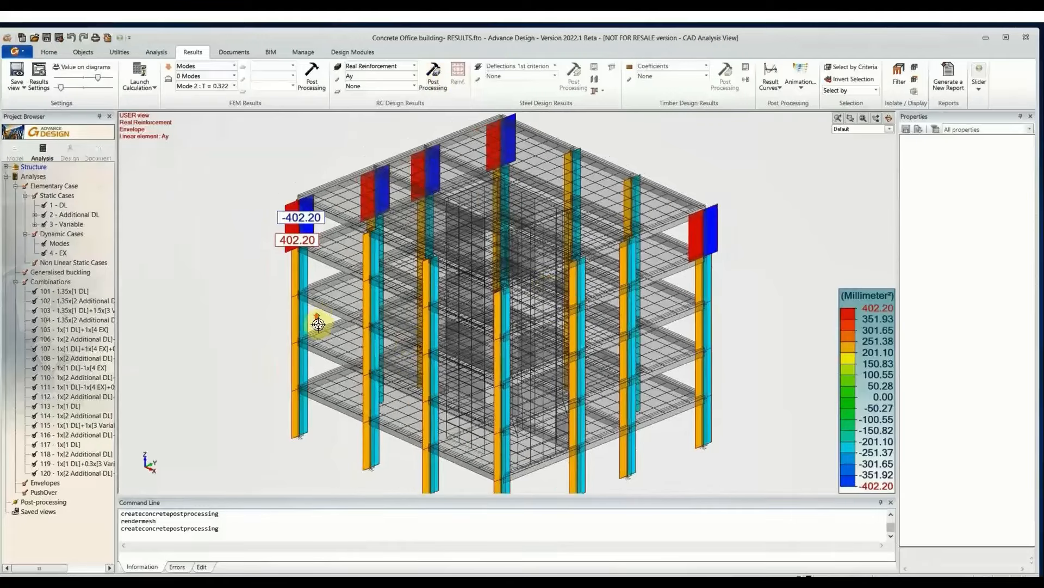
{"action": "left_click", "coordinate": [413, 74]}
{"action": "left_click", "coordinate": [385, 101]}
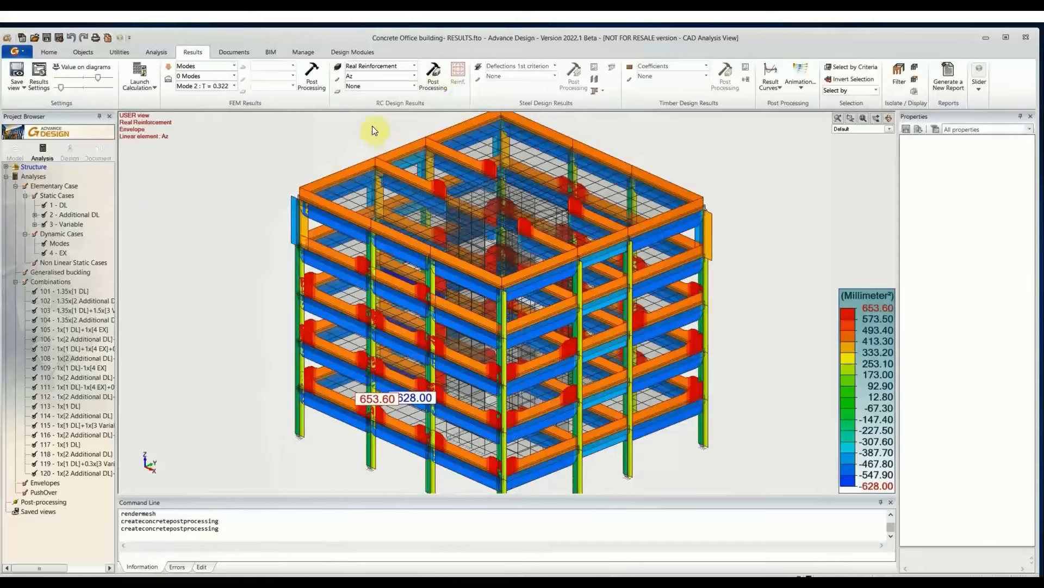
- Set the linear element real reinforcement to None and display the real Ayb reinforcement on the planar elements
{"action": "left_click", "coordinate": [415, 76]}
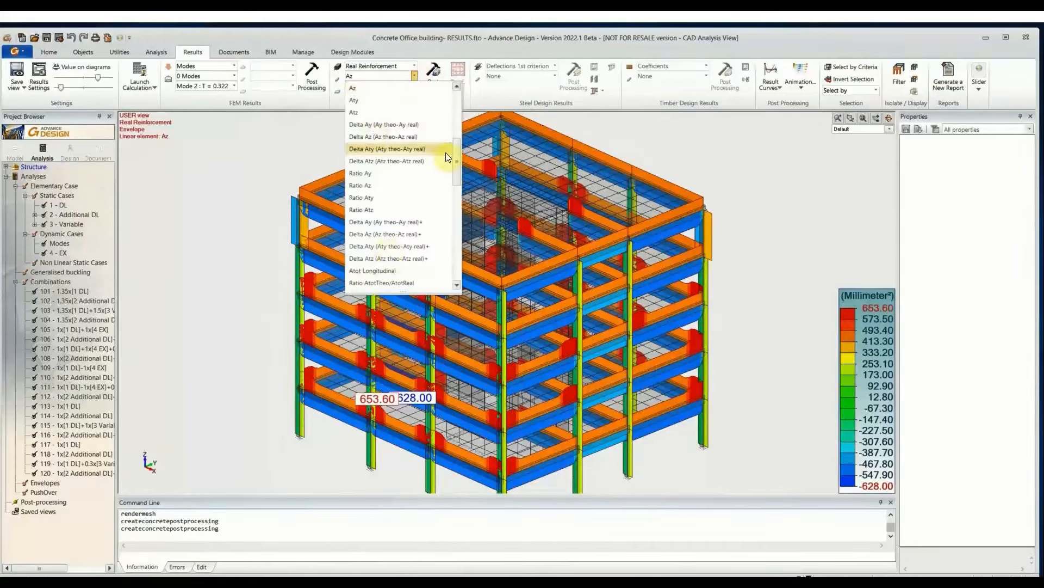
{"action": "left_click_drag", "start_coordinate": [457, 160], "coordinate": [458, 285]}
{"action": "left_click", "coordinate": [432, 284]}
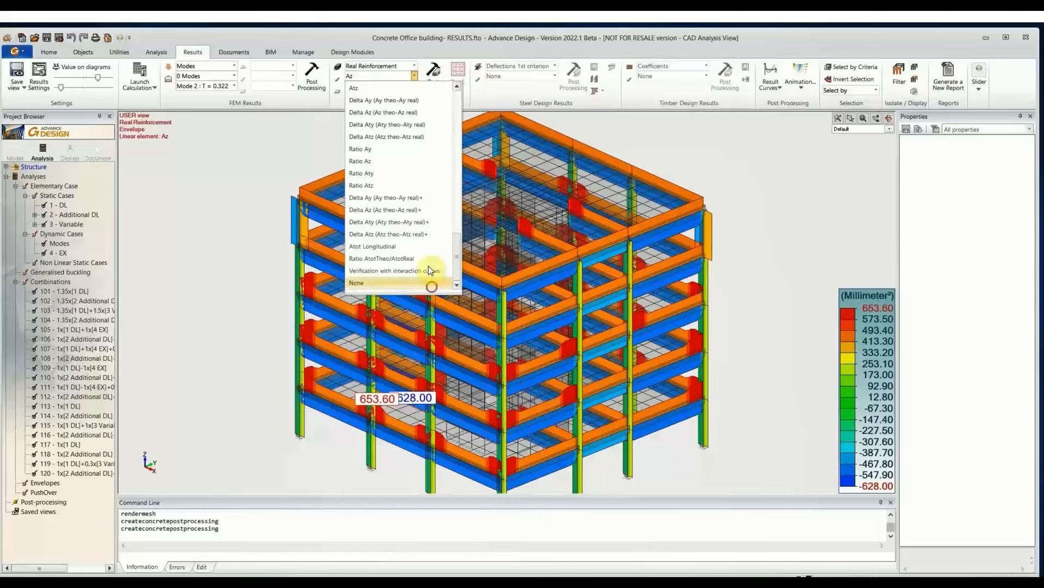
{"action": "left_click", "coordinate": [414, 86]}
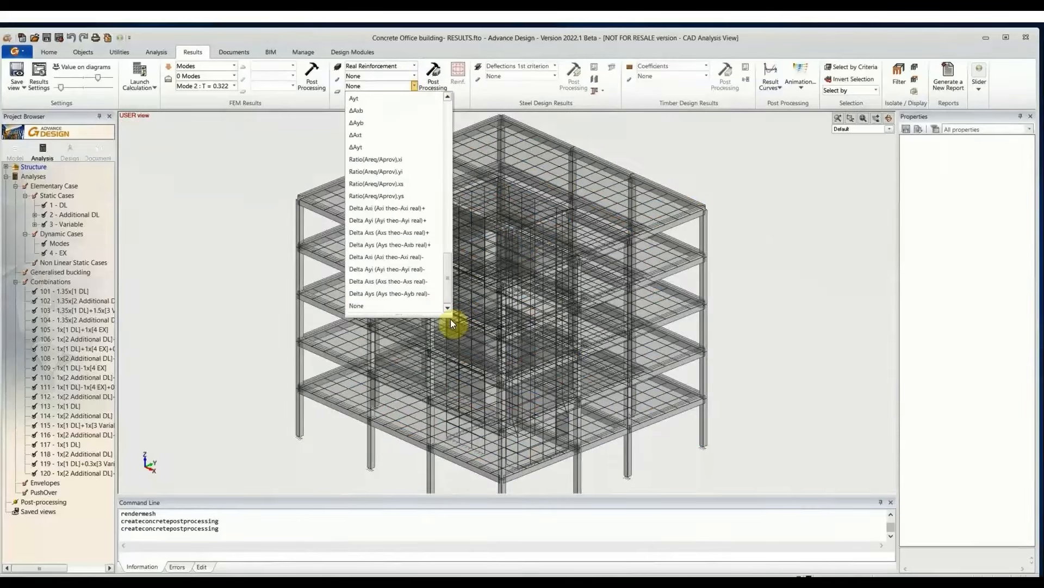
{"action": "left_click", "coordinate": [446, 97]}
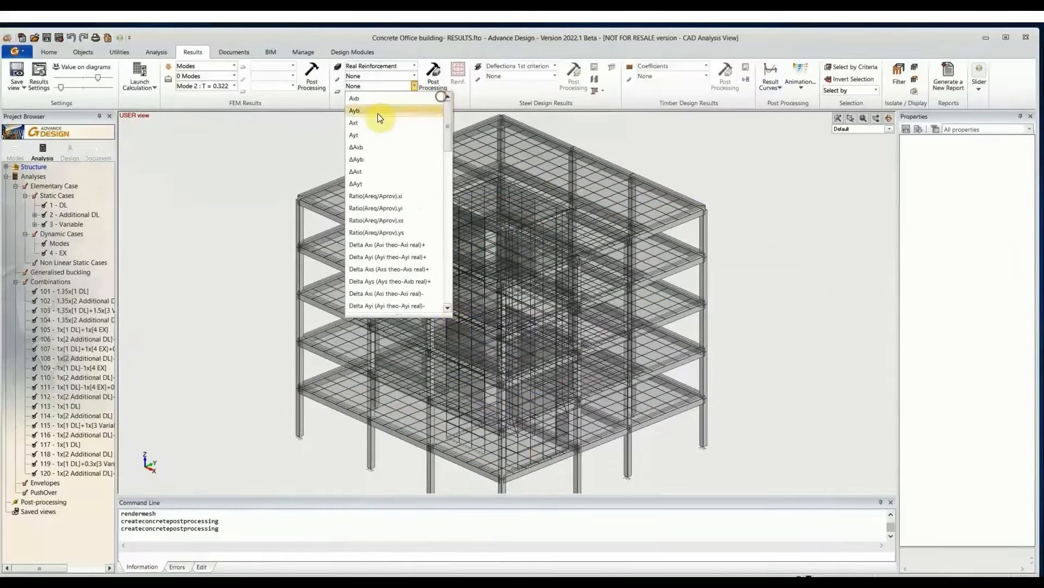
{"action": "left_click", "coordinate": [378, 113]}
{"action": "left_click", "coordinate": [430, 77]}
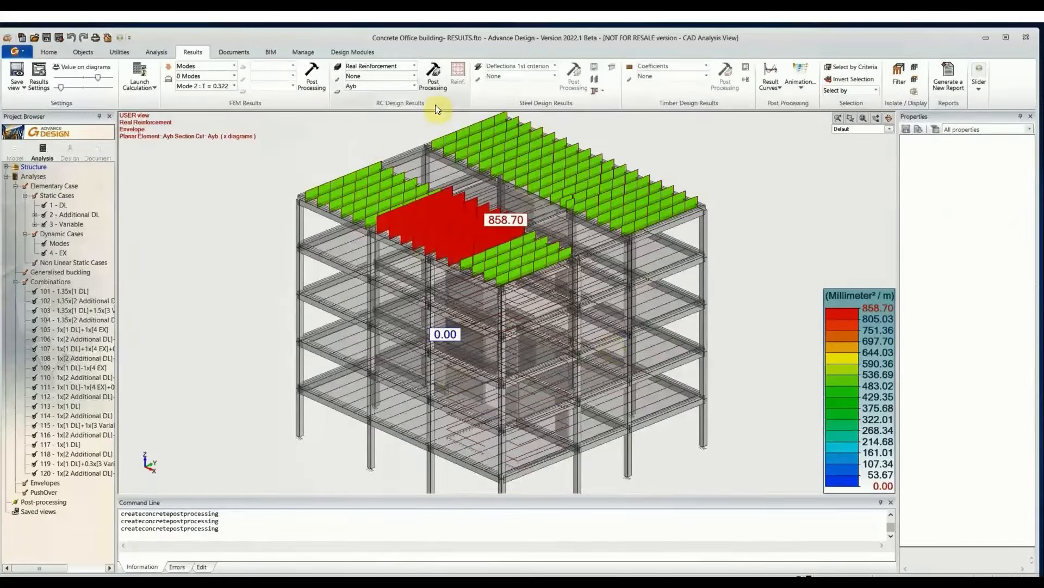
- Display the ΔAyb real reinforcement difference on the planar elements and examine the upper slabs up close
{"action": "left_click", "coordinate": [409, 87]}
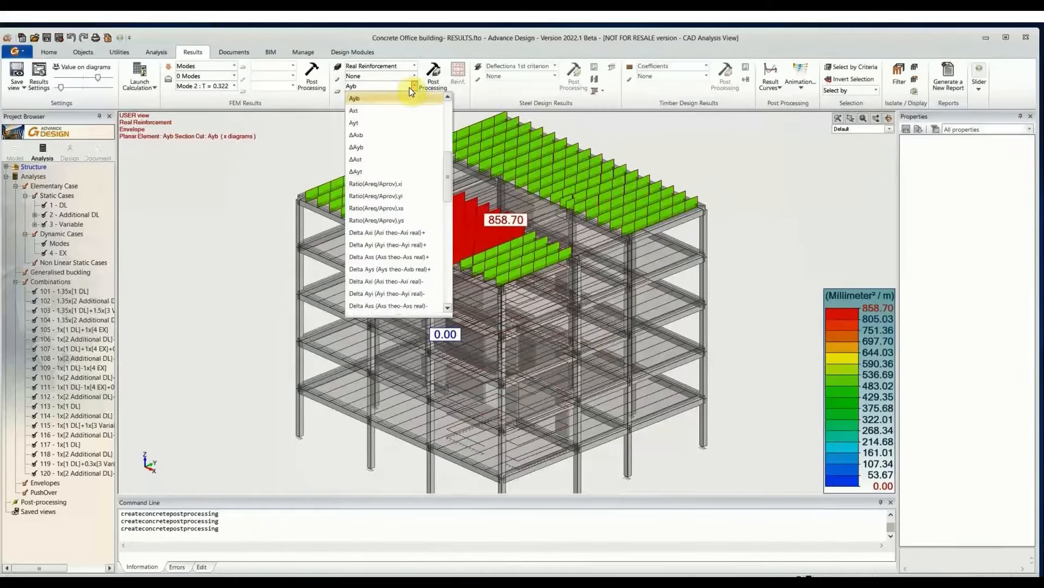
{"action": "left_click", "coordinate": [364, 148]}
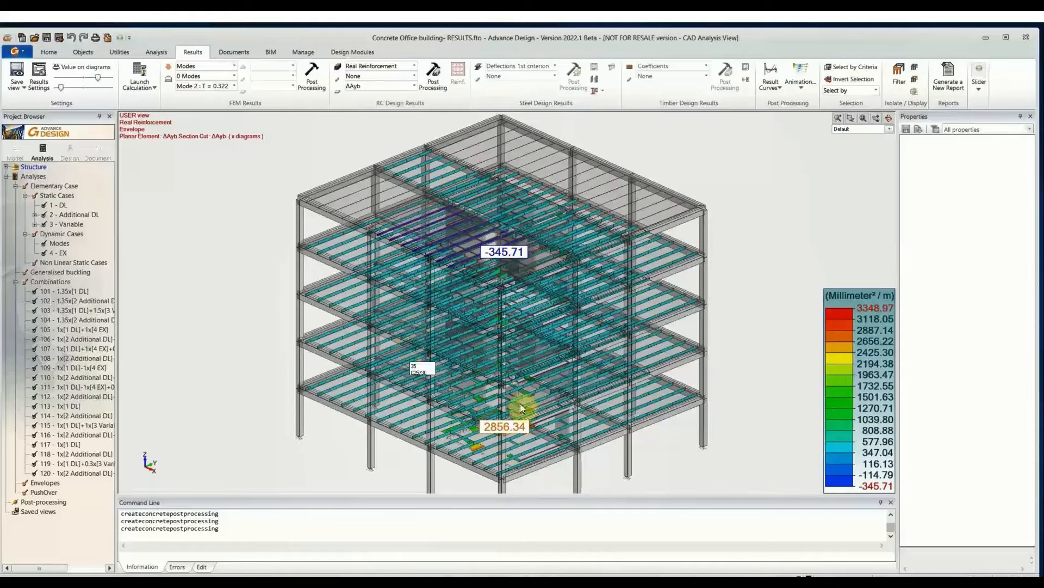
{"action": "scroll", "coordinate": [492, 239], "scroll_direction": "up", "scroll_amount": 2}
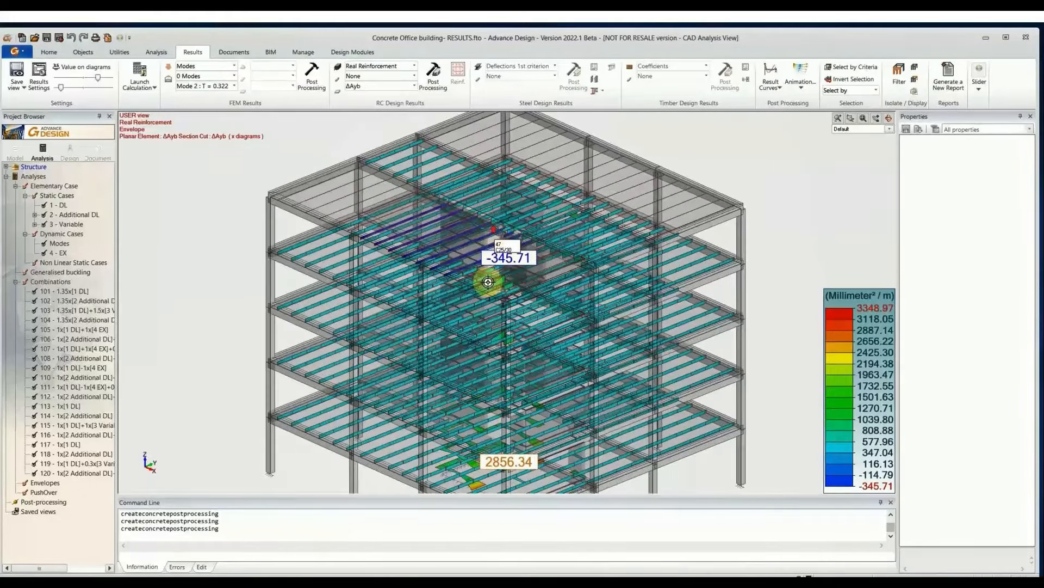
{"action": "scroll", "coordinate": [468, 279], "scroll_direction": "up", "scroll_amount": 2}
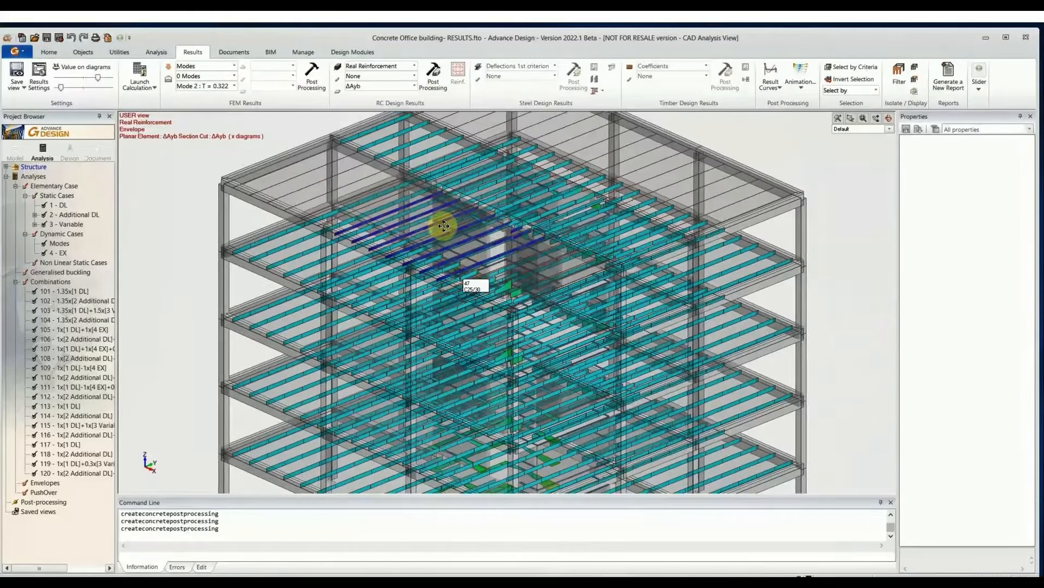
{"action": "middle_click_drag", "start_coordinate": [444, 226], "coordinate": [469, 312]}
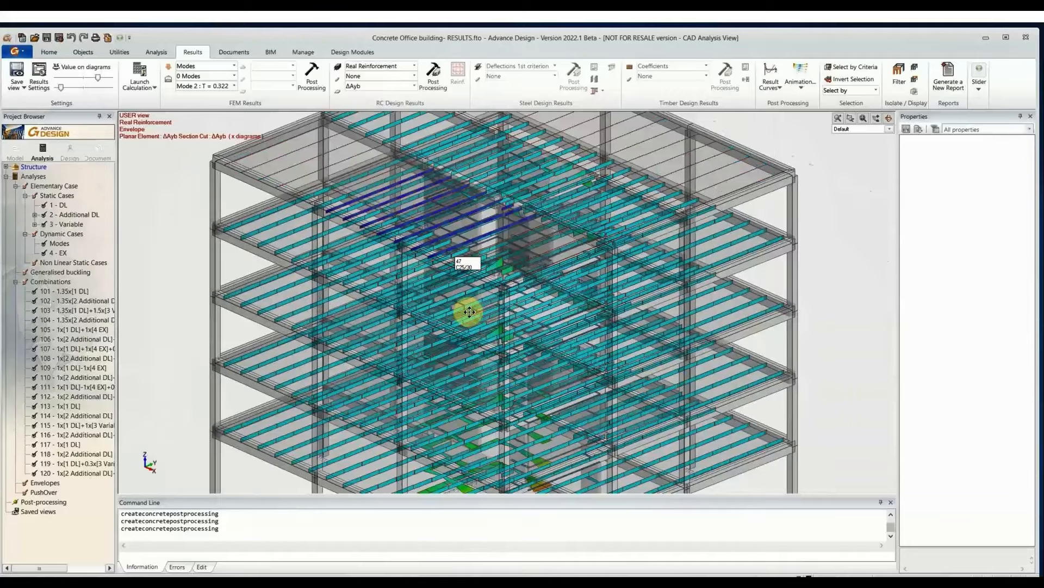
{"action": "scroll", "coordinate": [468, 288], "scroll_direction": "up", "scroll_amount": 2}
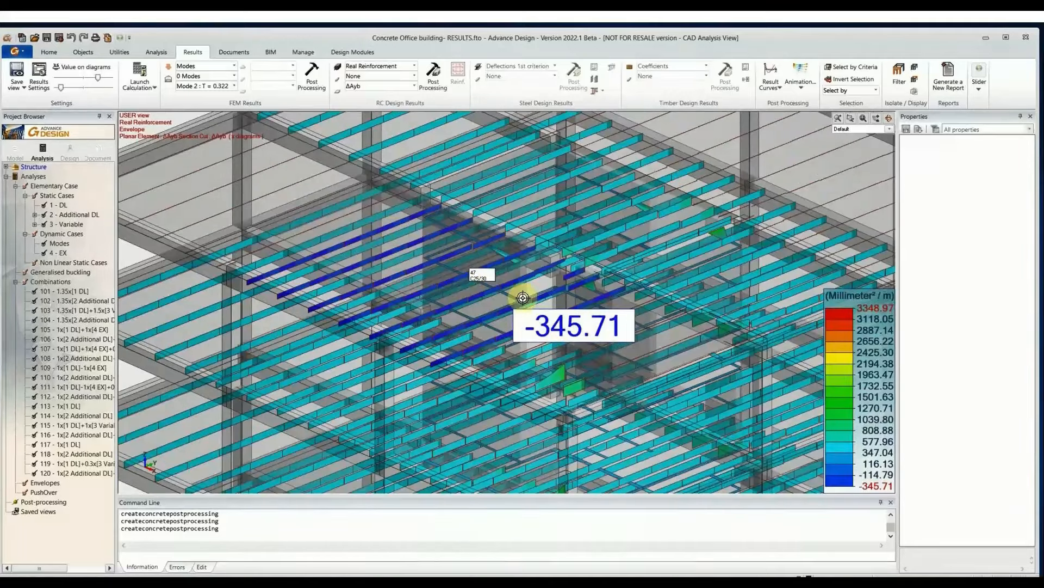
{"action": "scroll", "coordinate": [520, 296], "scroll_direction": "down", "scroll_amount": 3}
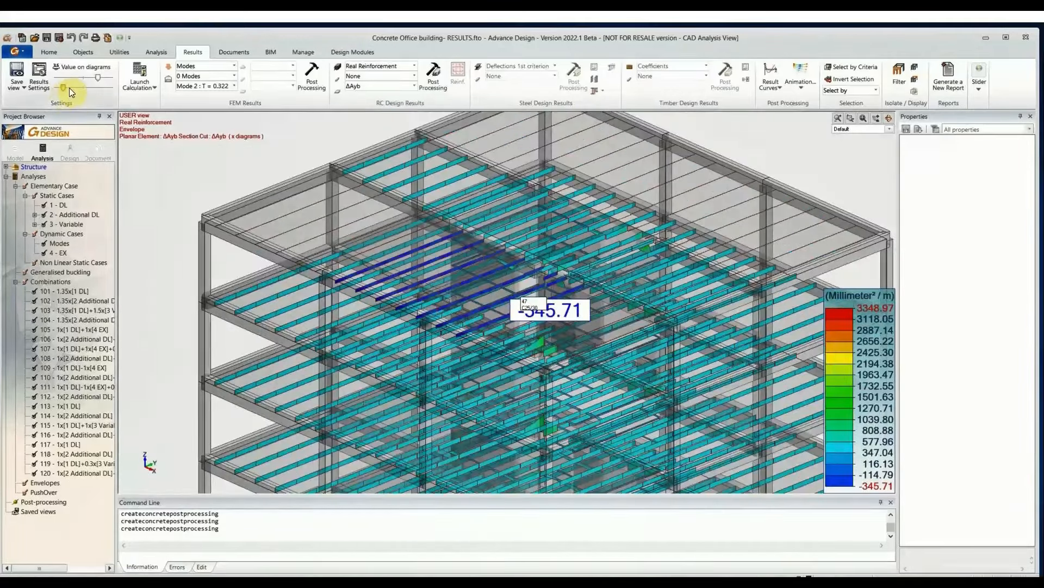
- Enlarge the display scale of the ΔAyb diagrams on the planar elements and examine them across the whole building
{"action": "left_click_drag", "start_coordinate": [70, 87], "coordinate": [85, 87]}
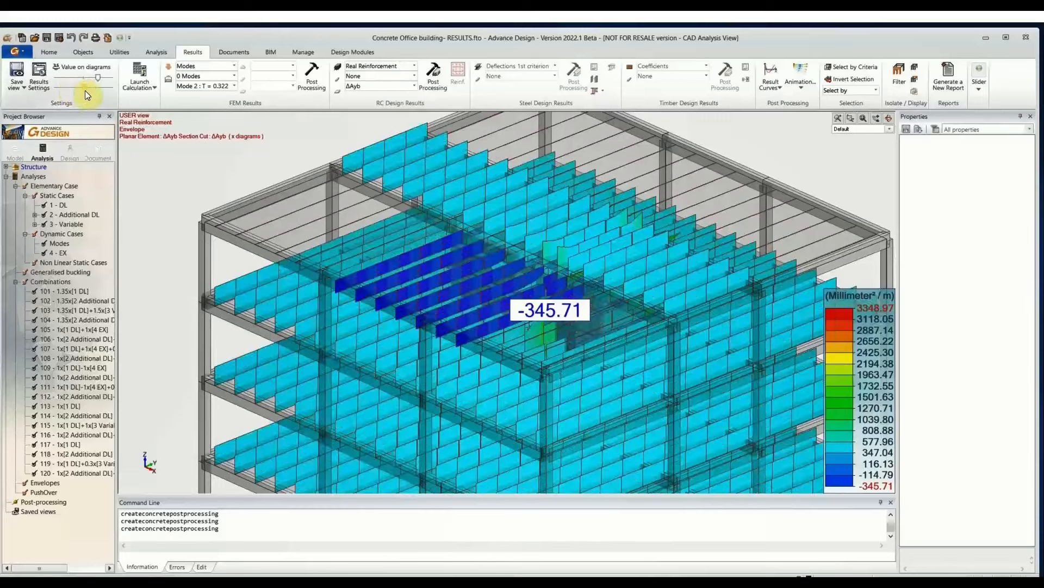
{"action": "scroll", "coordinate": [250, 223], "scroll_direction": "down", "scroll_amount": 1}
{"action": "scroll", "coordinate": [249, 223], "scroll_direction": "down", "scroll_amount": 1}
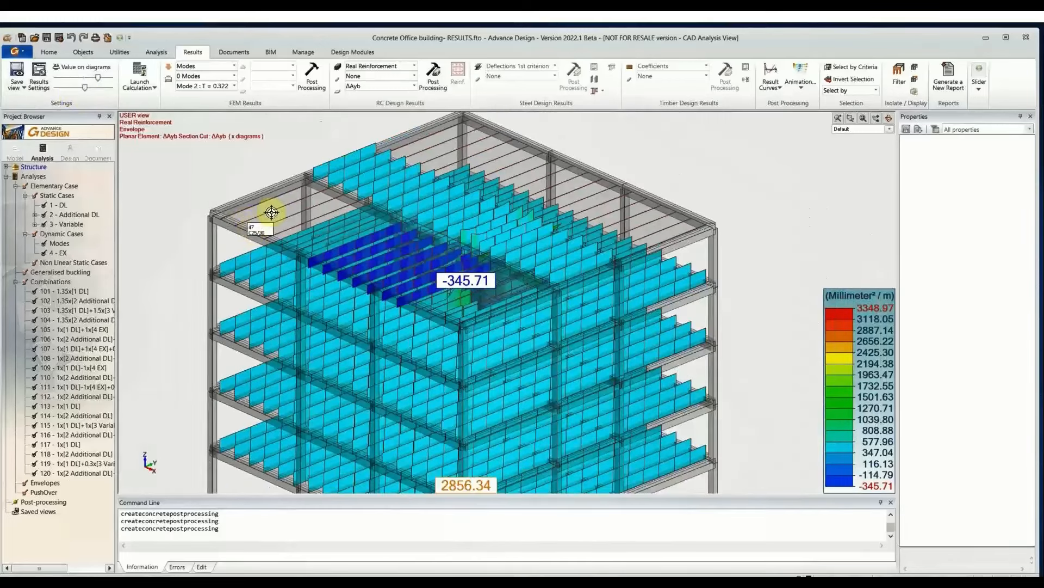
{"action": "scroll", "coordinate": [272, 213], "scroll_direction": "down", "scroll_amount": 2}
{"action": "middle_click_drag", "start_coordinate": [384, 238], "coordinate": [441, 249]}
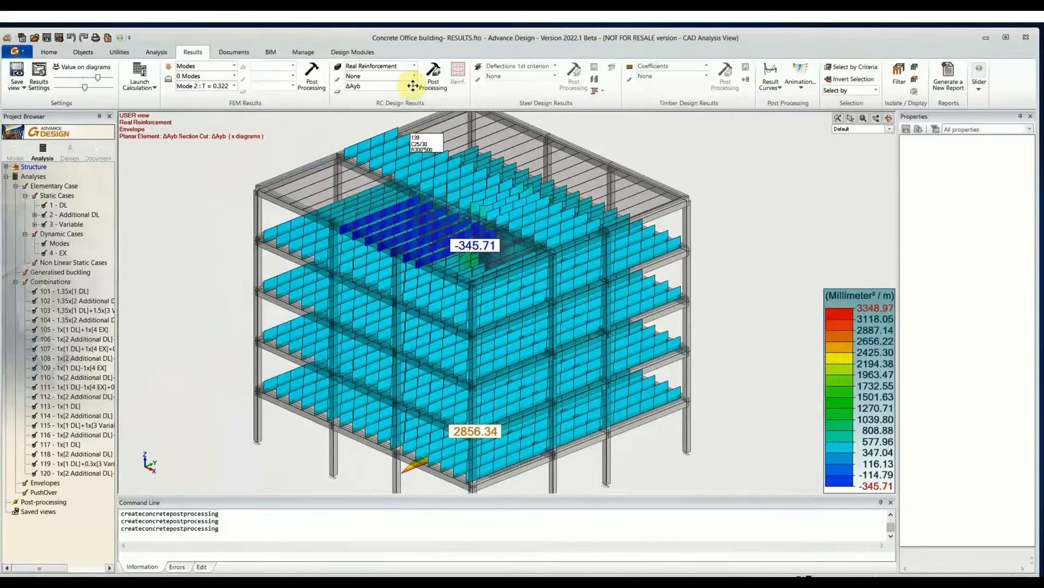
- Switch the RC design results to Concrete deflections and display the total deflection on the linear elements
{"action": "left_click", "coordinate": [414, 66]}
{"action": "left_click_drag", "start_coordinate": [413, 135], "coordinate": [413, 66]}
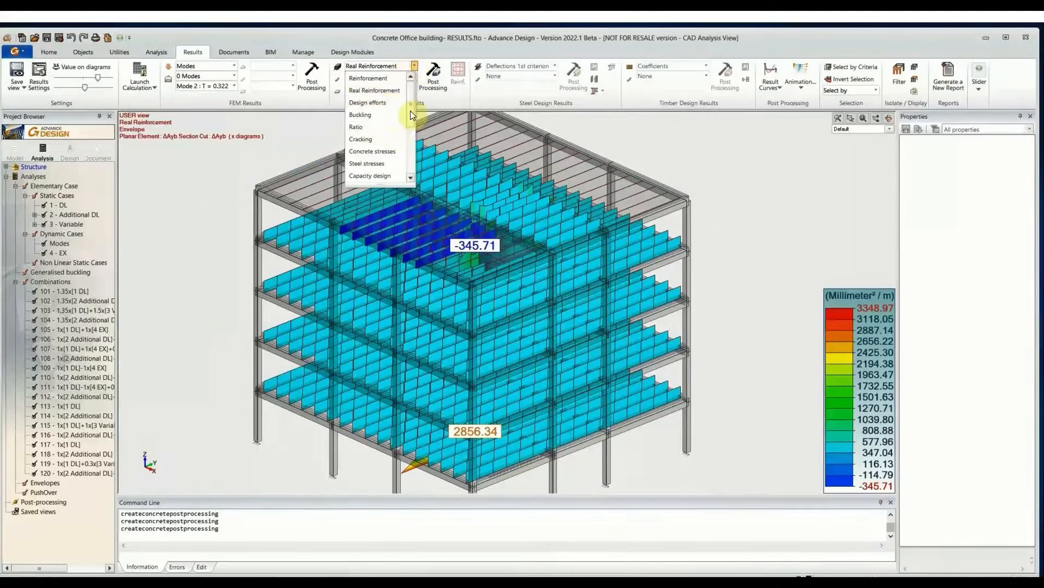
{"action": "scroll", "coordinate": [412, 136], "scroll_direction": "down", "scroll_amount": 1}
{"action": "left_click", "coordinate": [409, 175]}
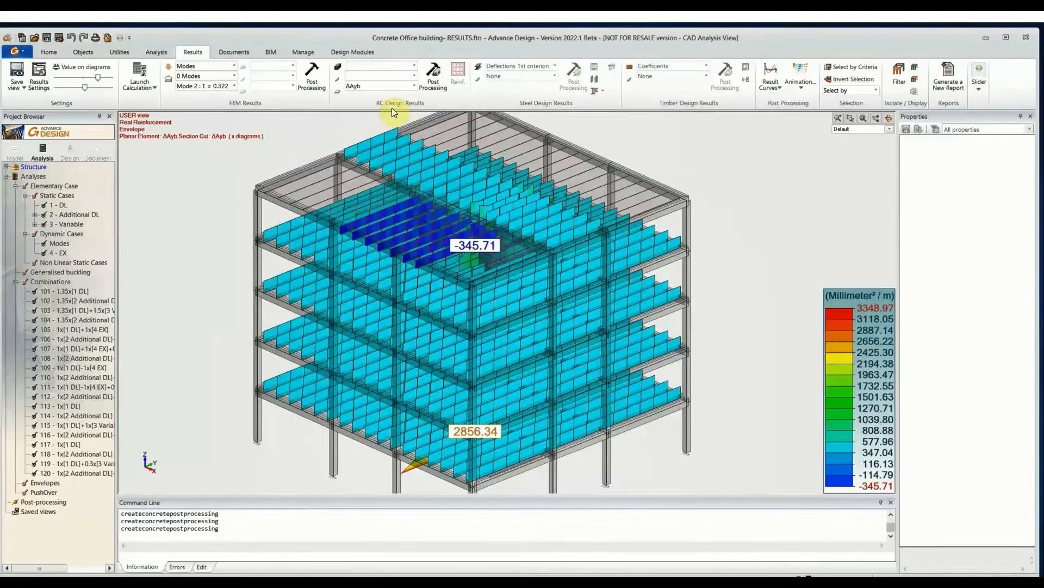
{"action": "left_click", "coordinate": [414, 76]}
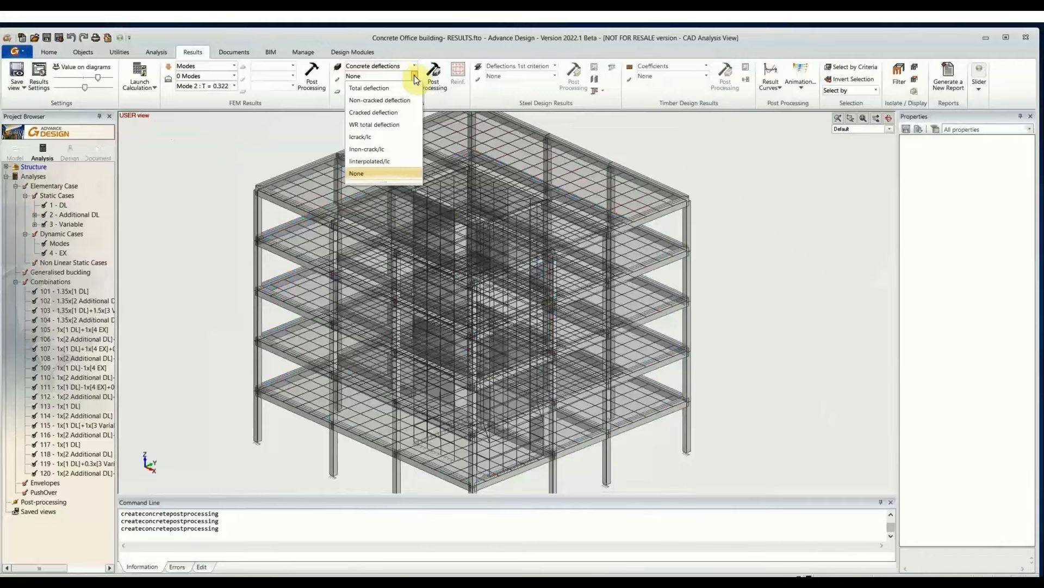
{"action": "left_click", "coordinate": [403, 87]}
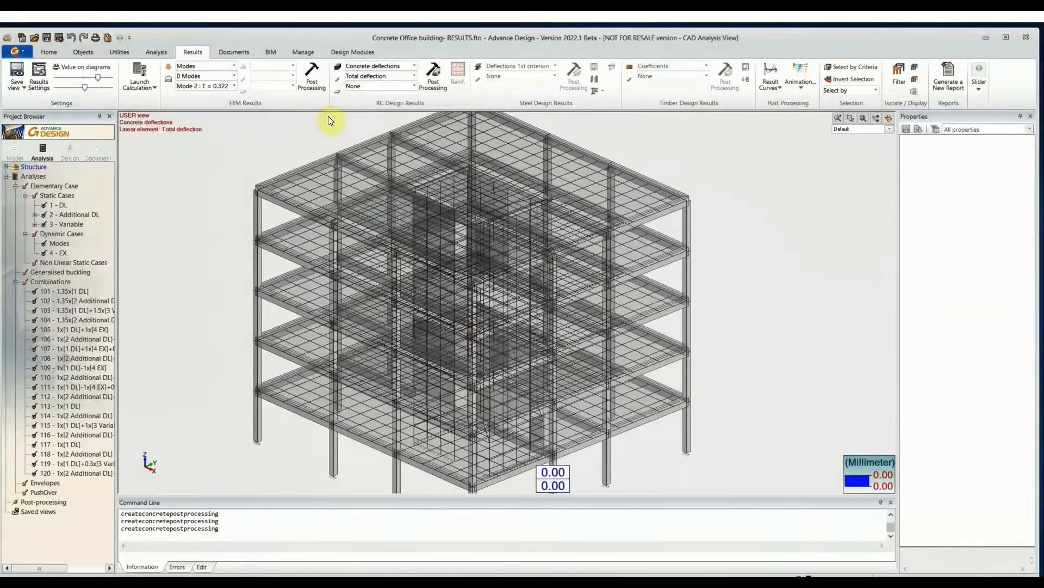
- Set the linear element deflection result to None and display the total deflection on the planar elements
{"action": "left_click", "coordinate": [410, 79]}
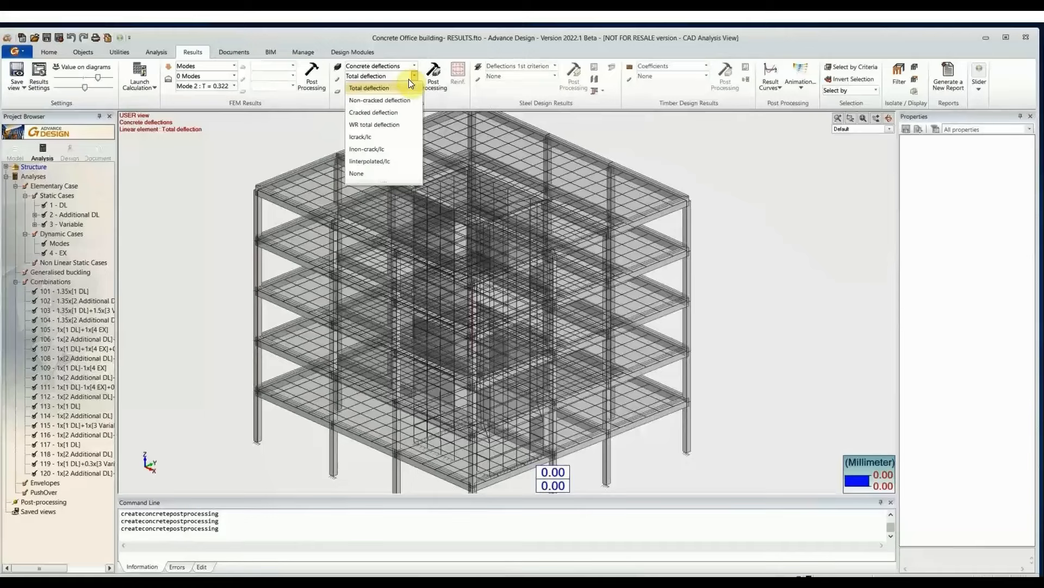
{"action": "left_click", "coordinate": [381, 172]}
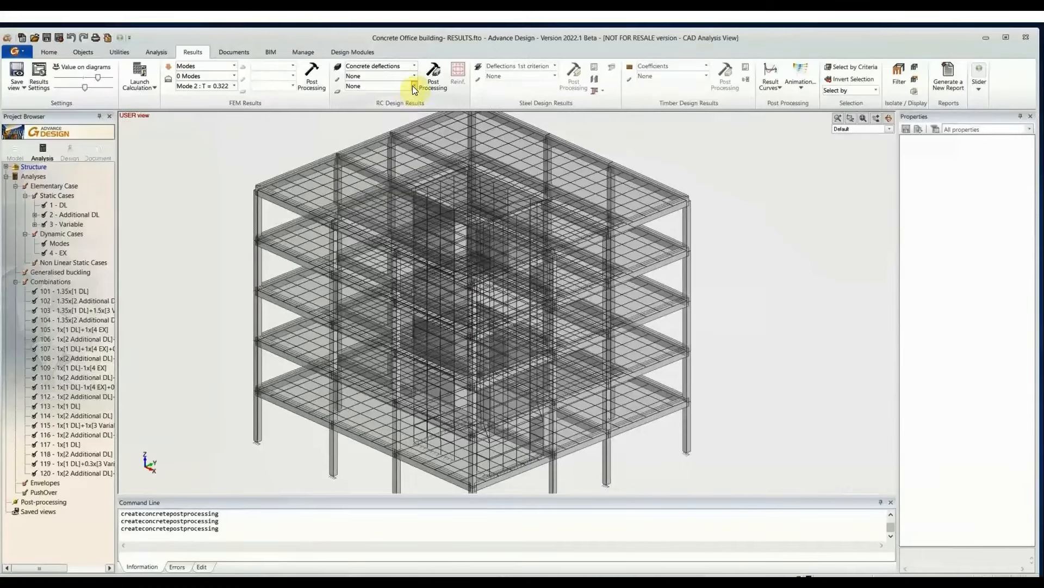
{"action": "left_click", "coordinate": [411, 86]}
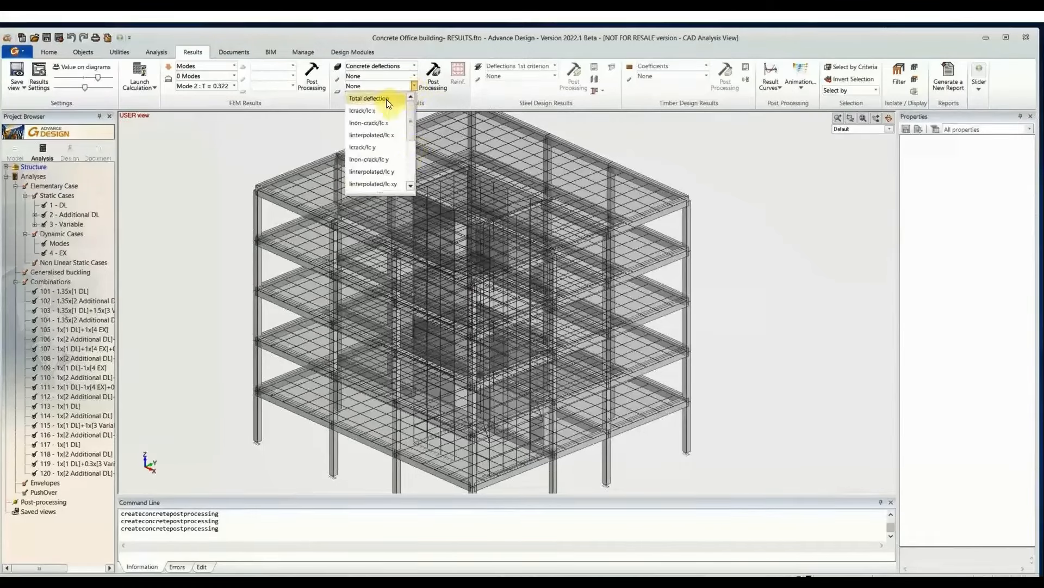
{"action": "left_click", "coordinate": [386, 98]}
{"action": "left_click", "coordinate": [430, 78]}
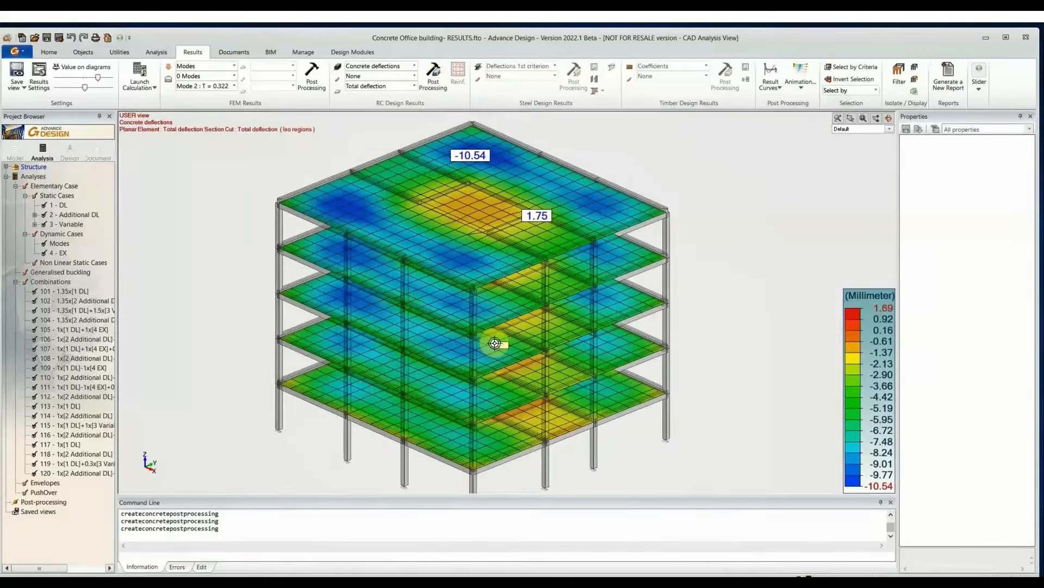
- Switch the RC design results to Cracking, display Crack Width x on the planar elements and examine the top slab up close
{"action": "left_click", "coordinate": [415, 66]}
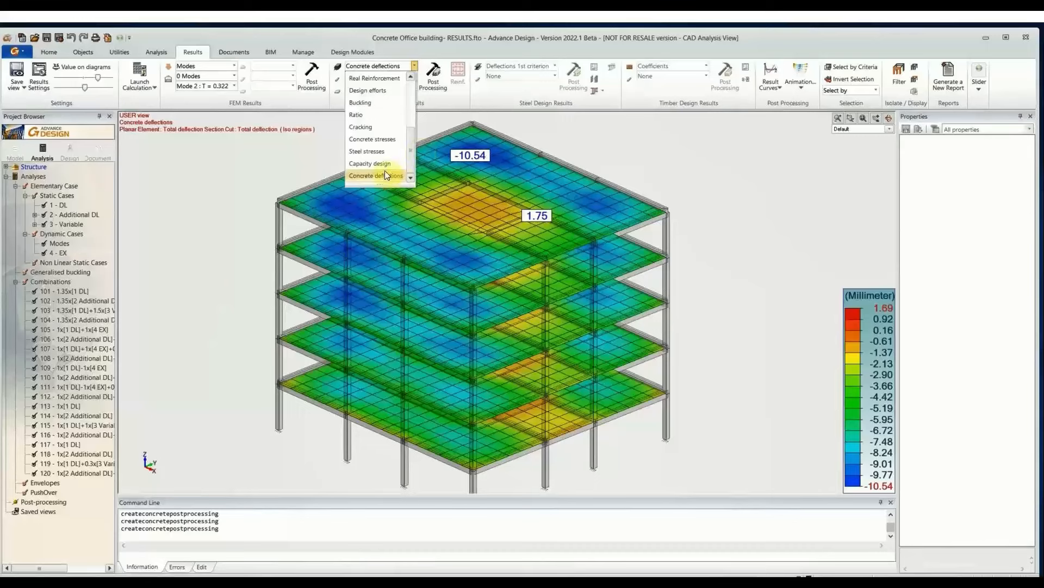
{"action": "left_click", "coordinate": [377, 128]}
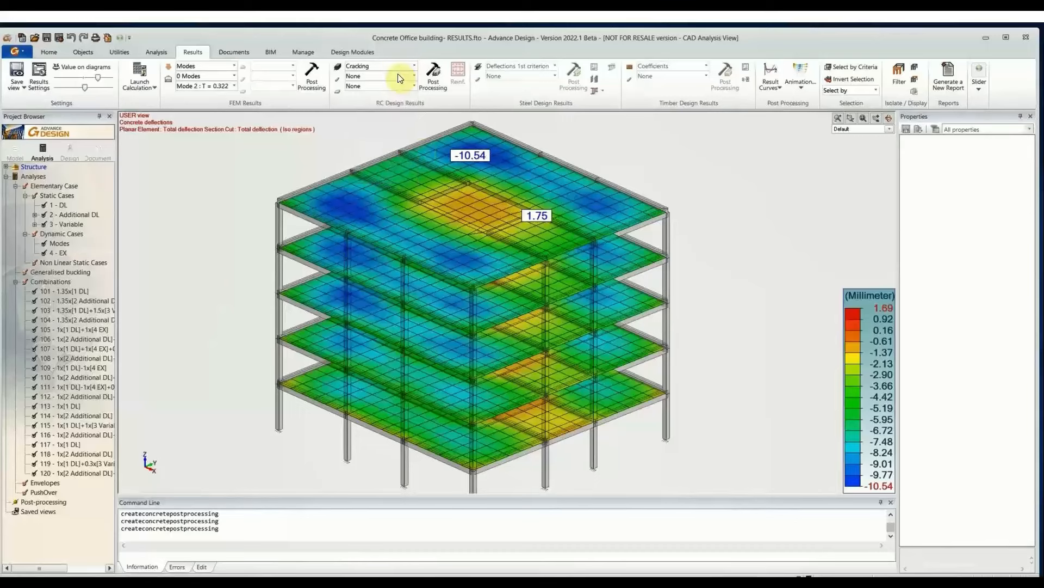
{"action": "left_click", "coordinate": [415, 84]}
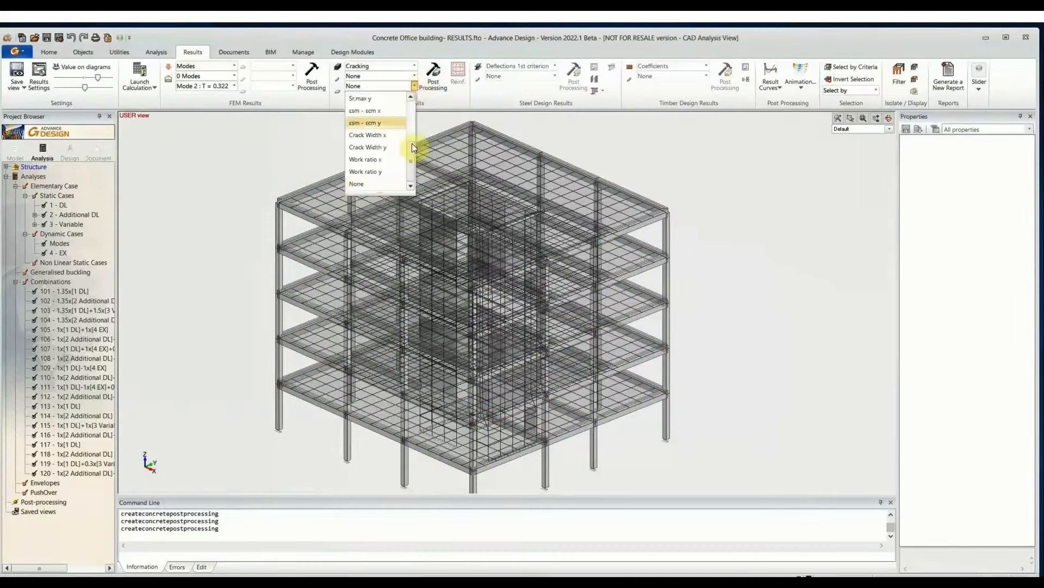
{"action": "left_click_drag", "start_coordinate": [412, 143], "coordinate": [410, 87]}
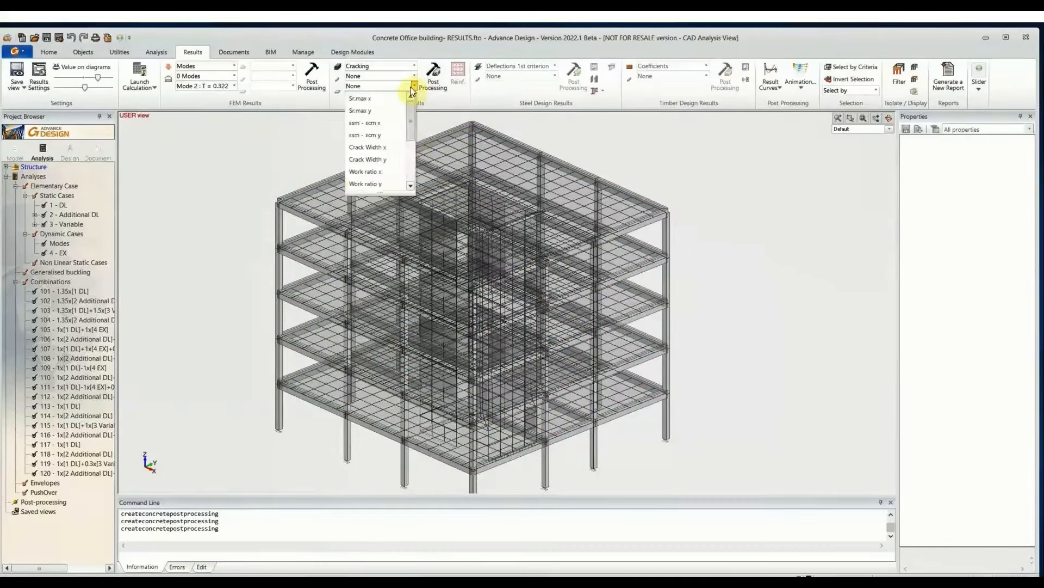
{"action": "left_click", "coordinate": [401, 147]}
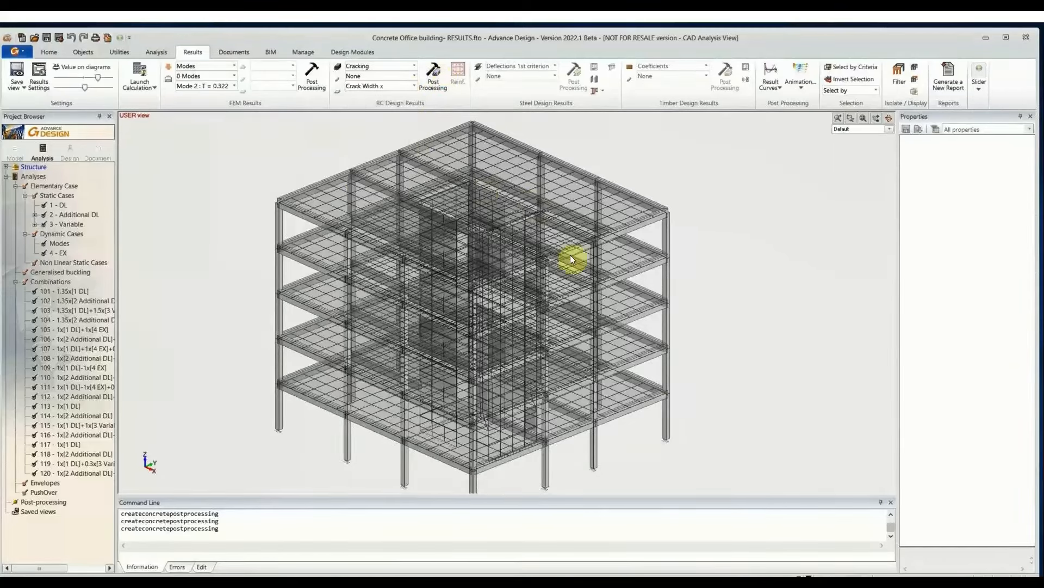
{"action": "scroll", "coordinate": [463, 206], "scroll_direction": "up", "scroll_amount": 5}
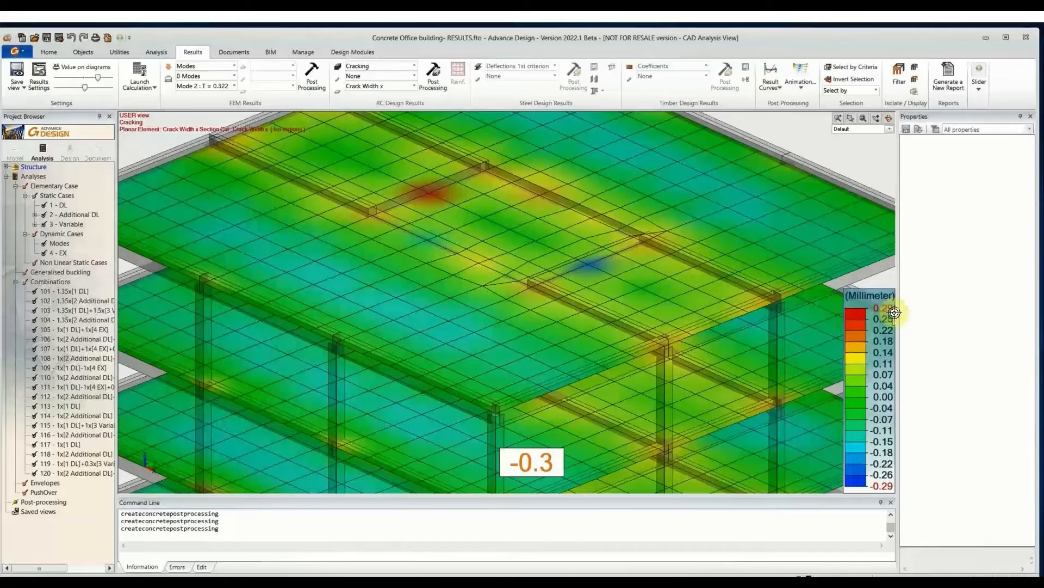
{"action": "scroll", "coordinate": [737, 289], "scroll_direction": "down", "scroll_amount": 5}
{"action": "scroll", "coordinate": [679, 279], "scroll_direction": "down", "scroll_amount": 3}
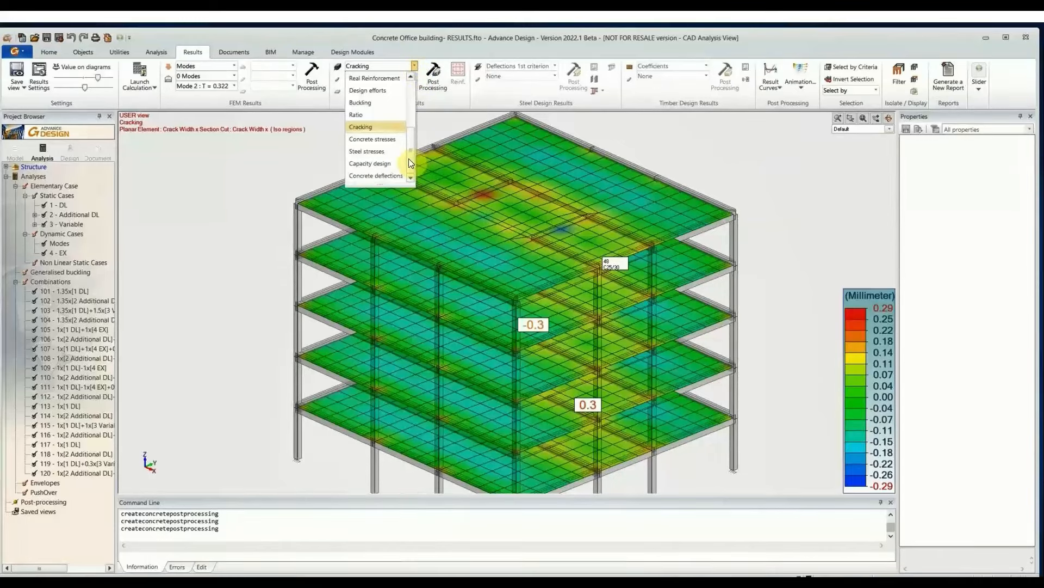
- Switch the RC design results to Design efforts and display My, followed by Fx, on the linear elements
{"action": "left_click", "coordinate": [386, 92]}
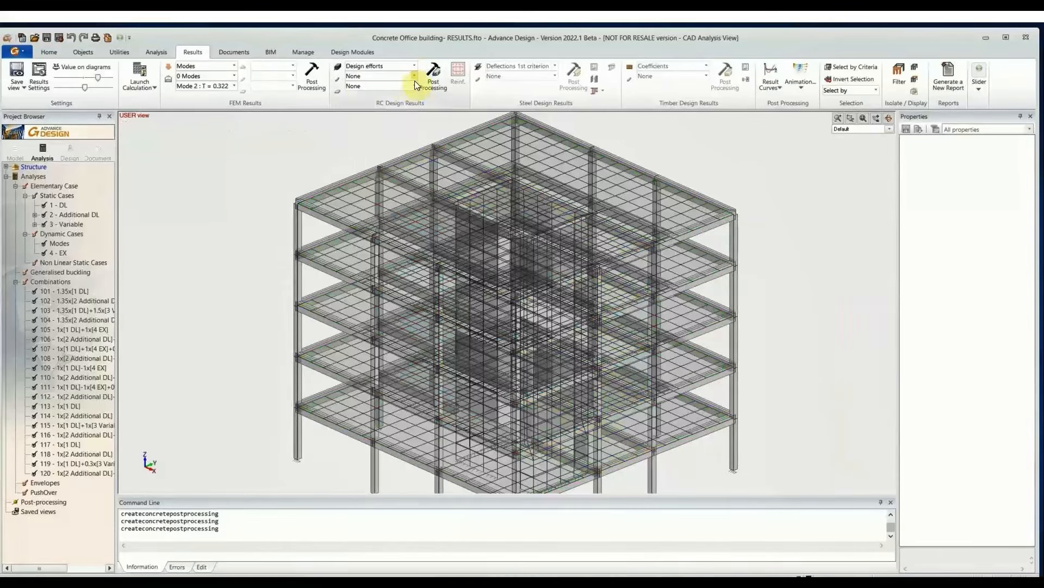
{"action": "left_click", "coordinate": [414, 77]}
{"action": "left_click", "coordinate": [377, 138]}
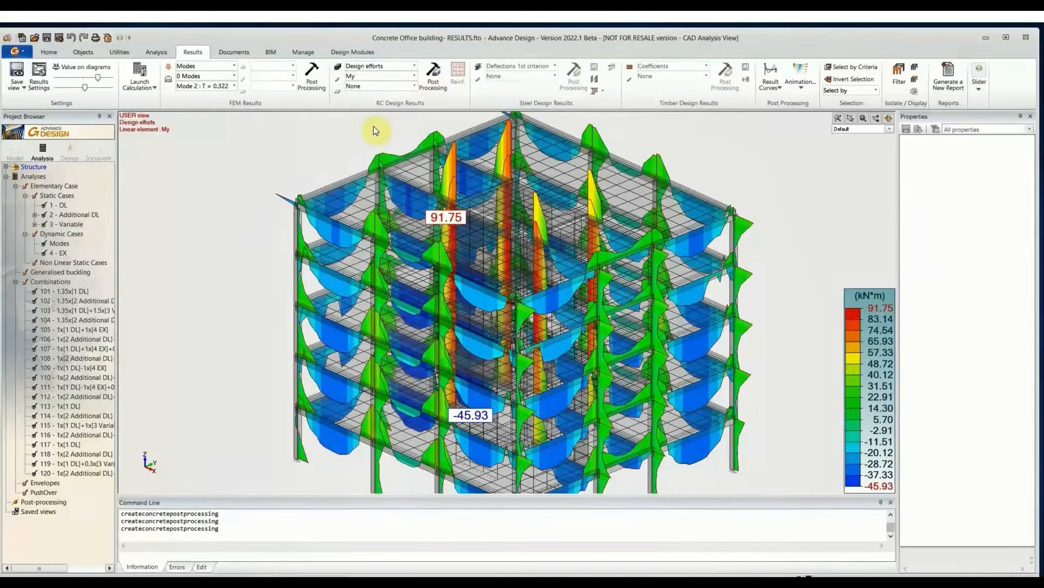
{"action": "left_click", "coordinate": [404, 82]}
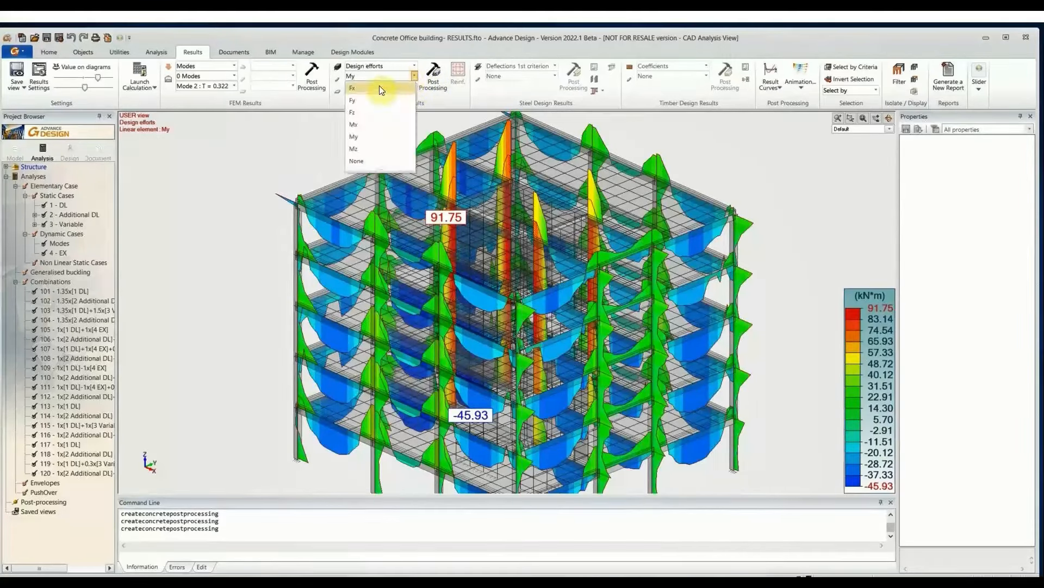
{"action": "left_click", "coordinate": [380, 89]}
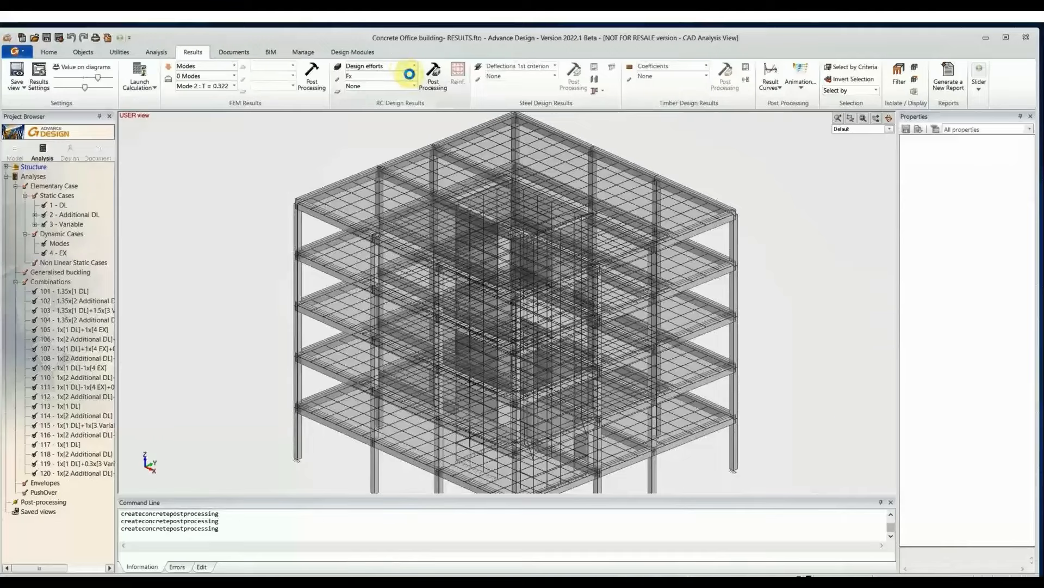
{"action": "left_click", "coordinate": [402, 66]}
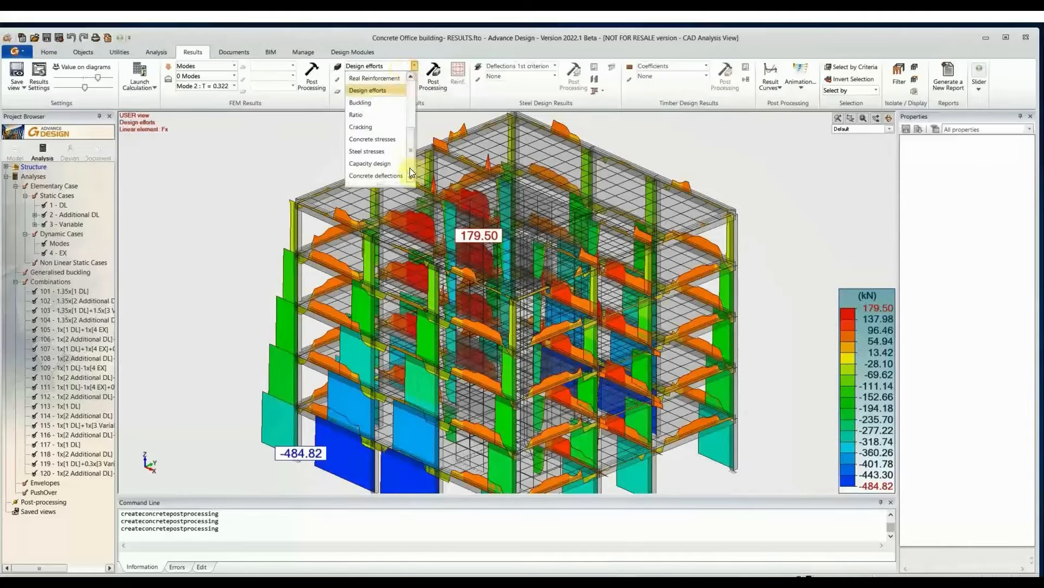
{"action": "scroll", "coordinate": [410, 168], "scroll_direction": "up", "scroll_amount": 1}
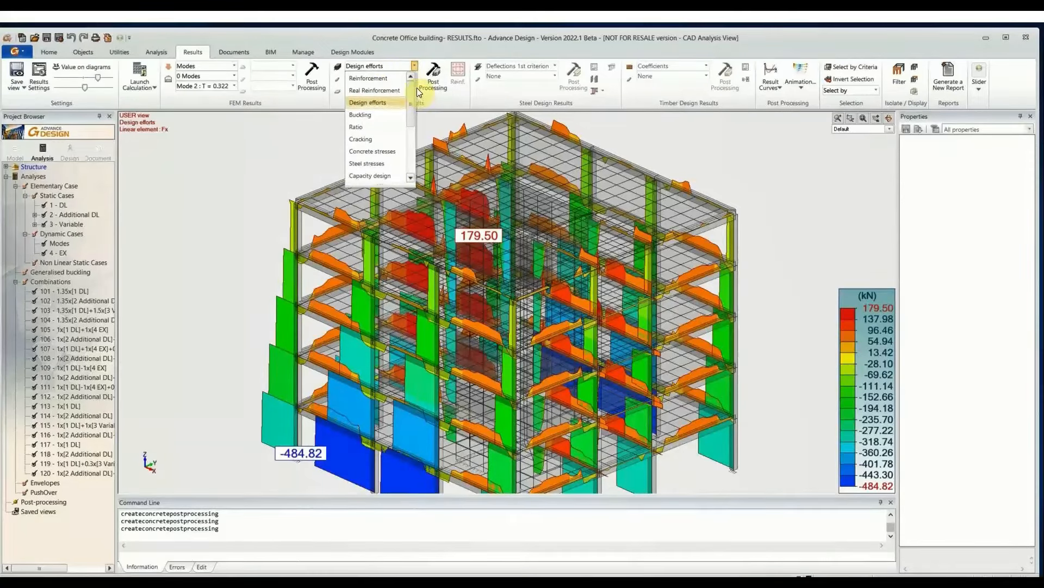
{"action": "left_click", "coordinate": [423, 36]}
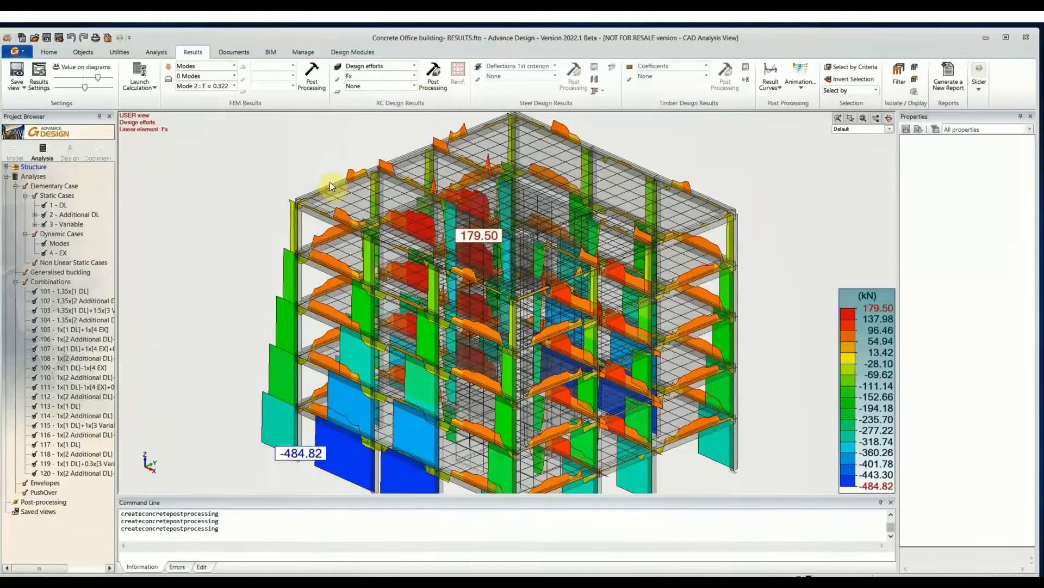
- Select the ground floor corner column and open it with the Design Modules
{"action": "left_click", "coordinate": [315, 180]}
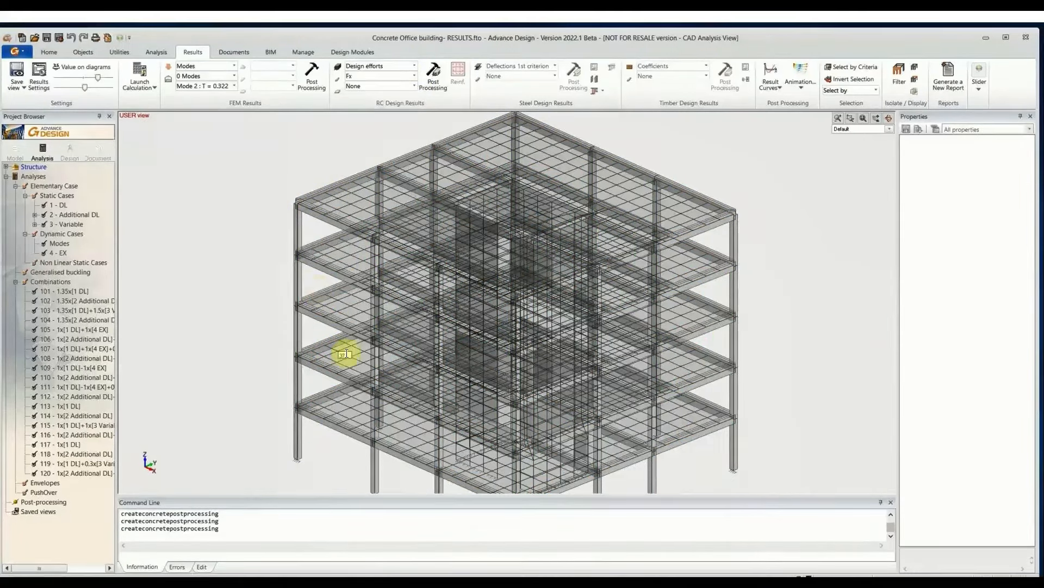
{"action": "middle_click_drag", "start_coordinate": [345, 355], "coordinate": [365, 413]}
{"action": "left_click", "coordinate": [306, 412]}
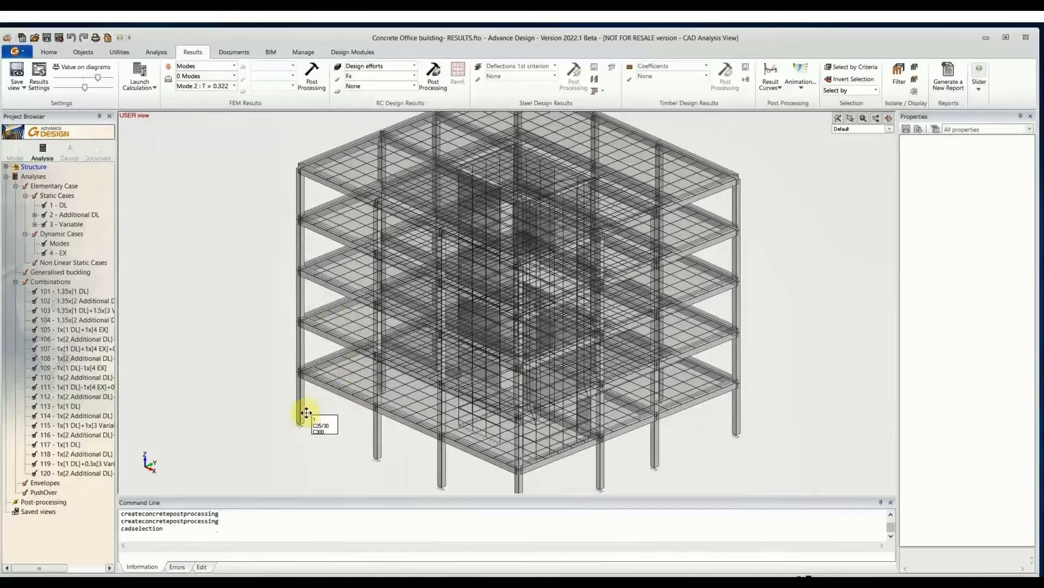
{"action": "right_click", "coordinate": [300, 407]}
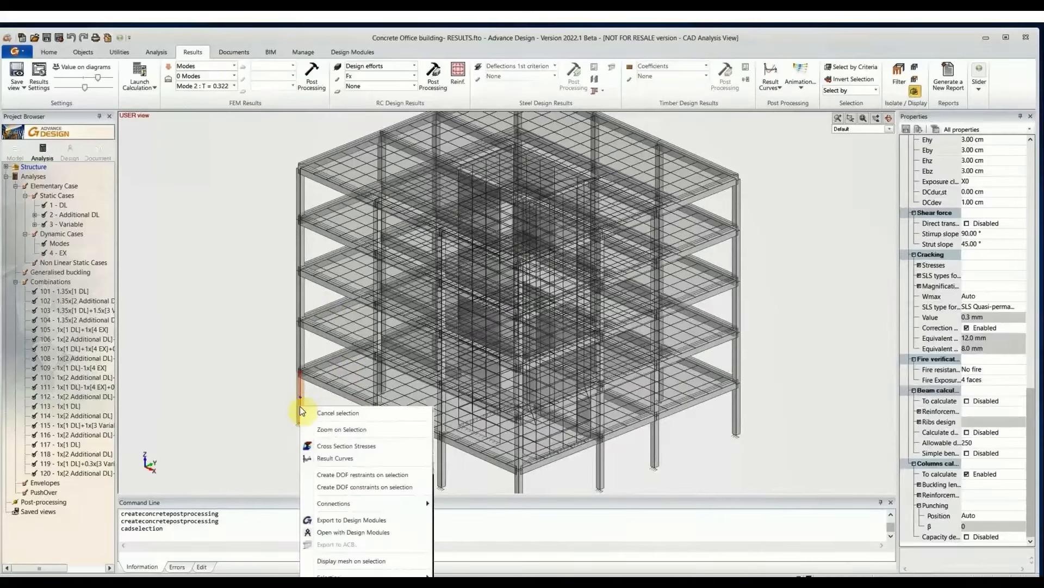
{"action": "left_click", "coordinate": [372, 532]}
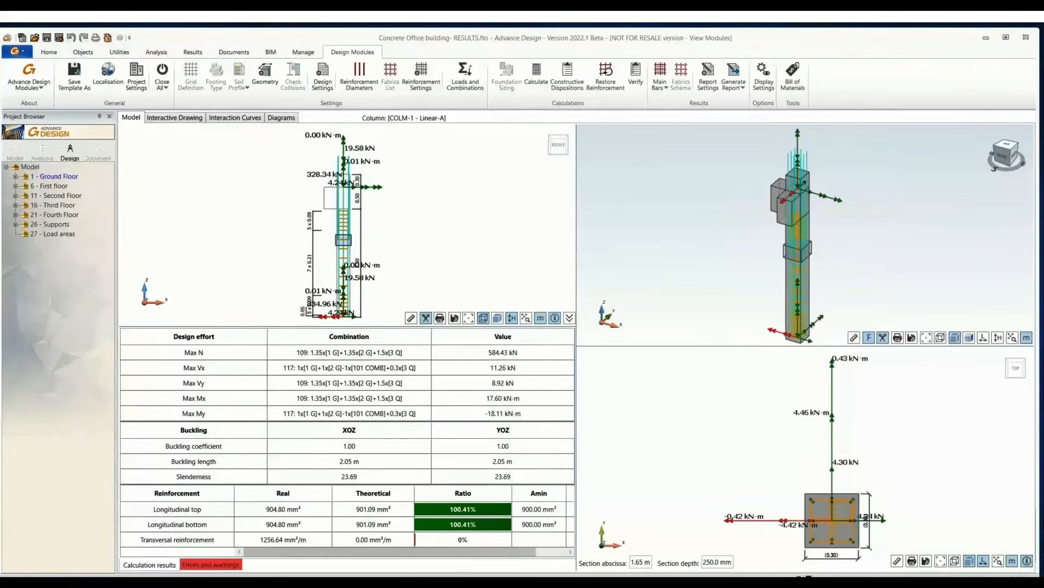
- Open column 4 - Linear from the Ground Floor columns in the design module and examine its 3D geometry from another side
{"action": "left_click", "coordinate": [15, 177]}
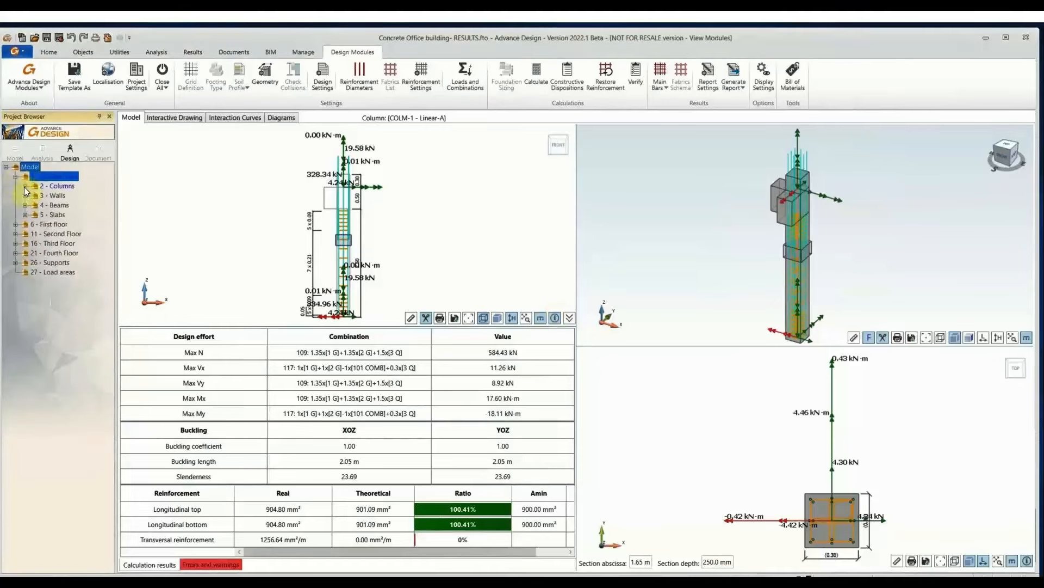
{"action": "left_click", "coordinate": [24, 186]}
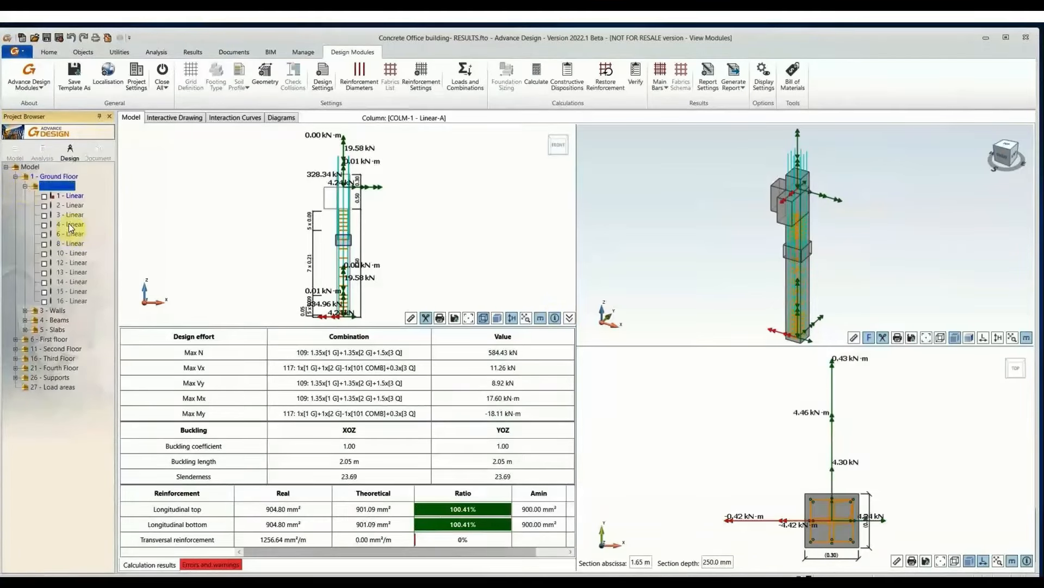
{"action": "left_click", "coordinate": [69, 223]}
{"action": "right_click", "coordinate": [69, 223]}
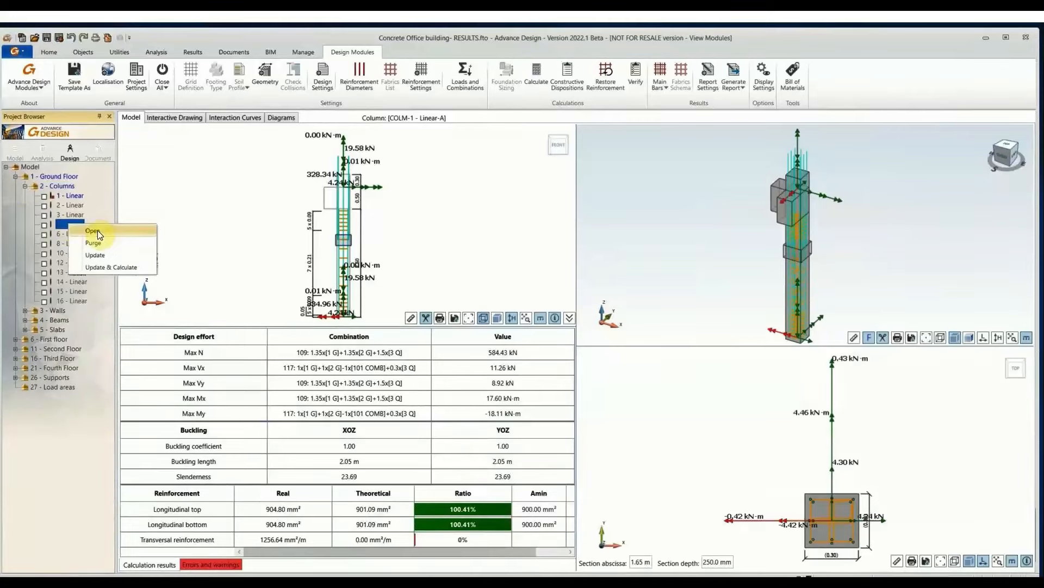
{"action": "left_click", "coordinate": [97, 230]}
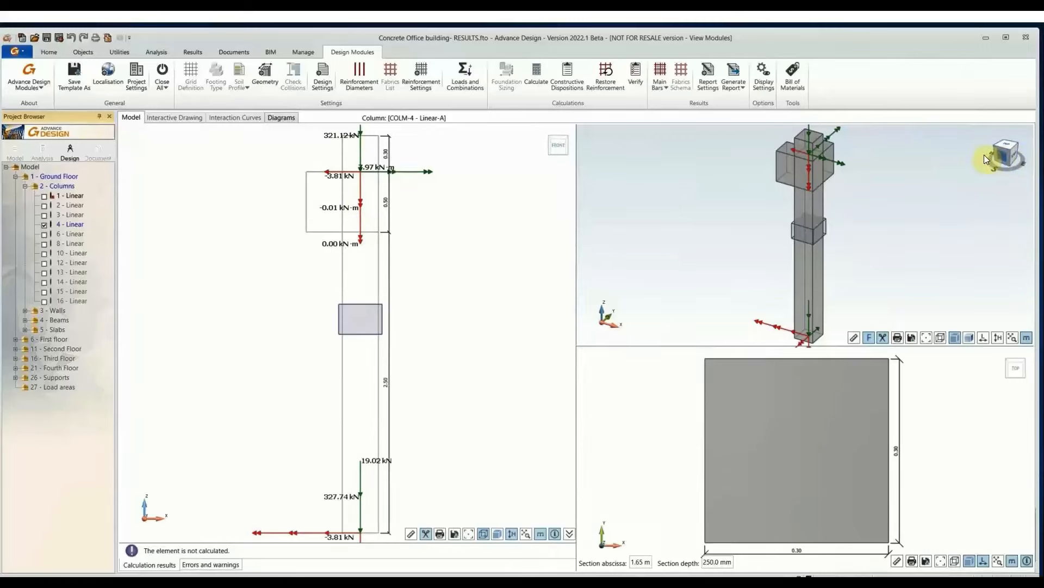
{"action": "left_click_drag", "start_coordinate": [984, 154], "coordinate": [1005, 162]}
{"action": "middle_click_drag", "start_coordinate": [930, 191], "coordinate": [926, 212]}
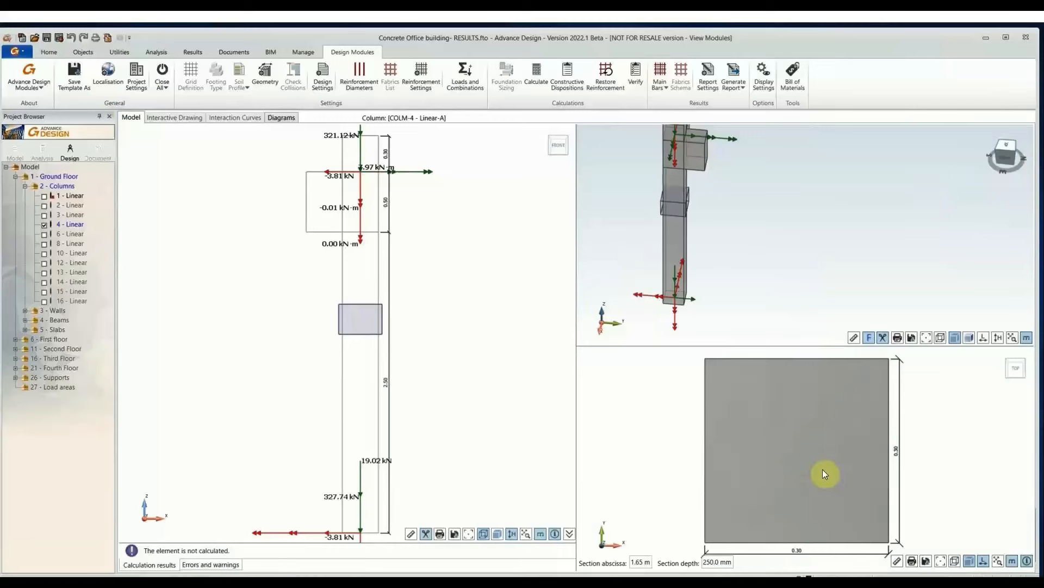
{"action": "scroll", "coordinate": [792, 243], "scroll_direction": "down", "scroll_amount": 3}
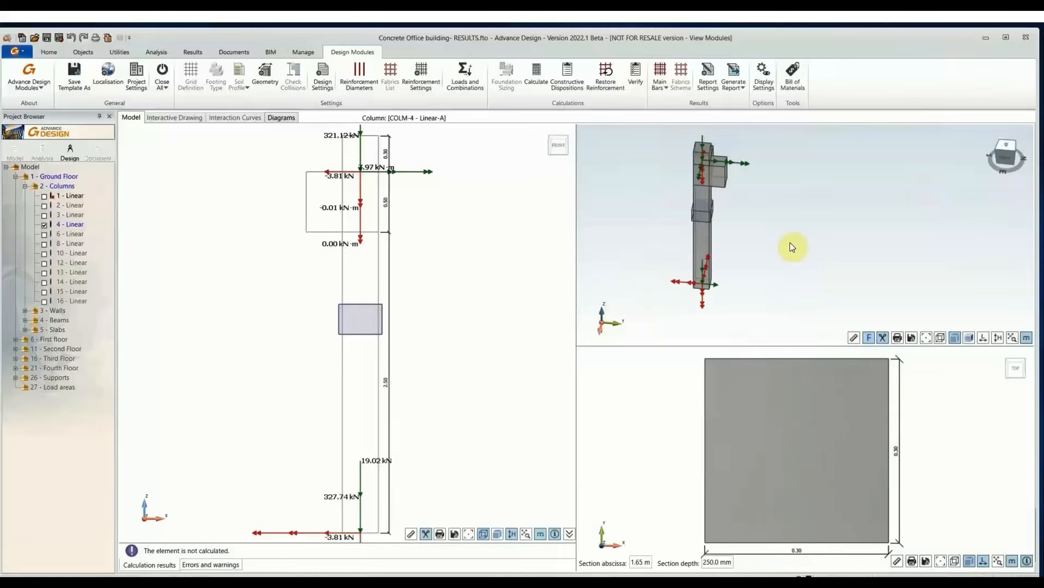
- Open the column's geometry settings and set the square section's width to 400 mm
{"action": "left_click", "coordinate": [262, 74]}
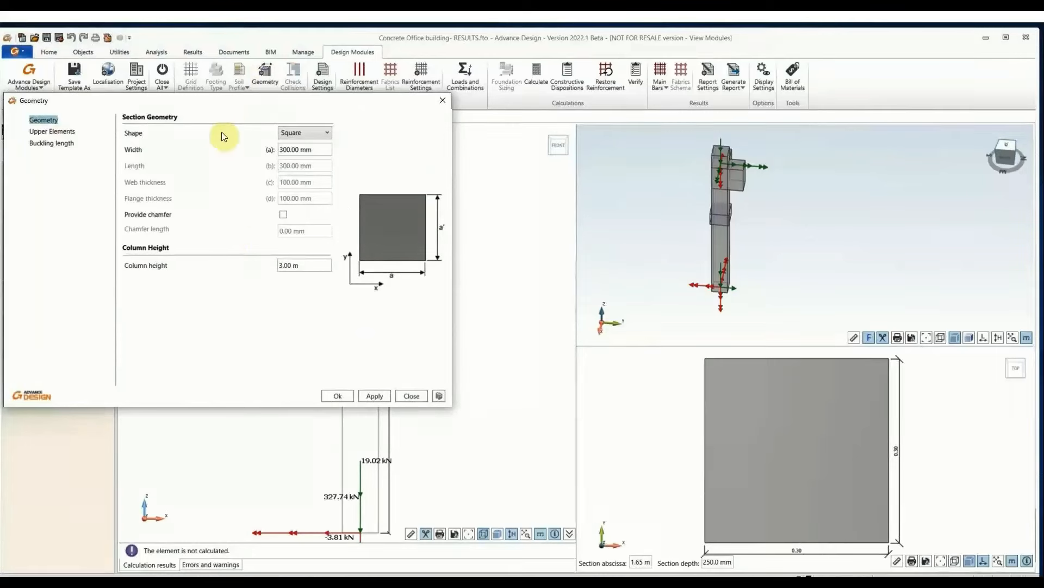
{"action": "left_click_drag", "start_coordinate": [222, 100], "coordinate": [321, 173]}
{"action": "double_click", "coordinate": [390, 216]}
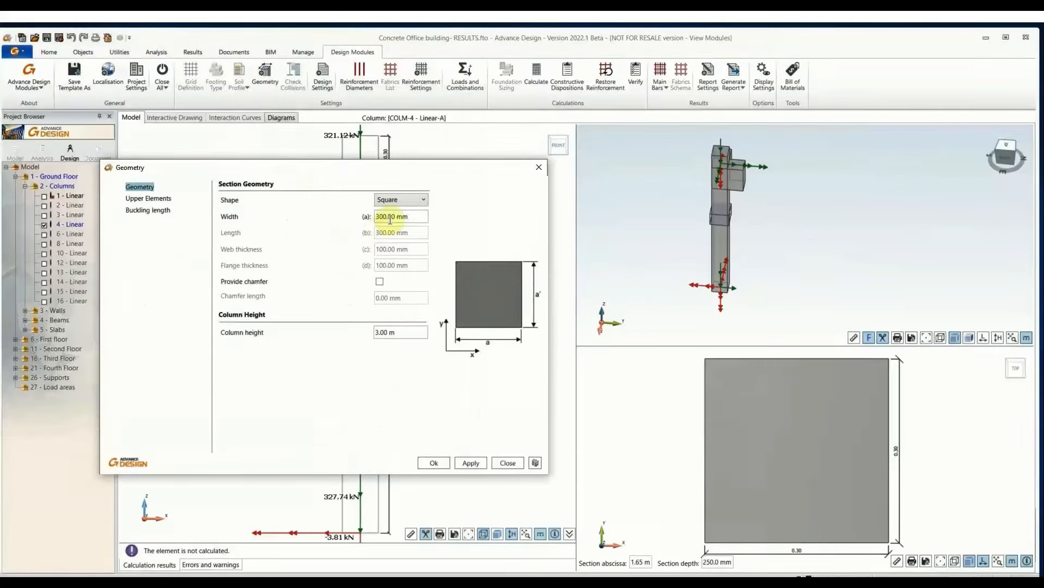
{"action": "left_click", "coordinate": [390, 216]}
{"action": "left_click_drag", "start_coordinate": [388, 217], "coordinate": [364, 218]}
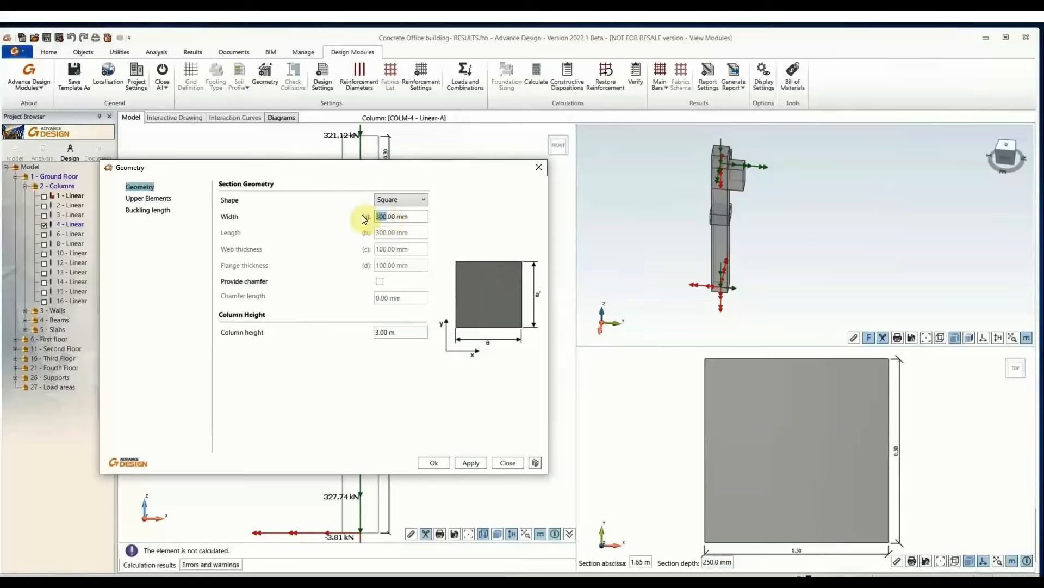
{"action": "type", "text": "4"}
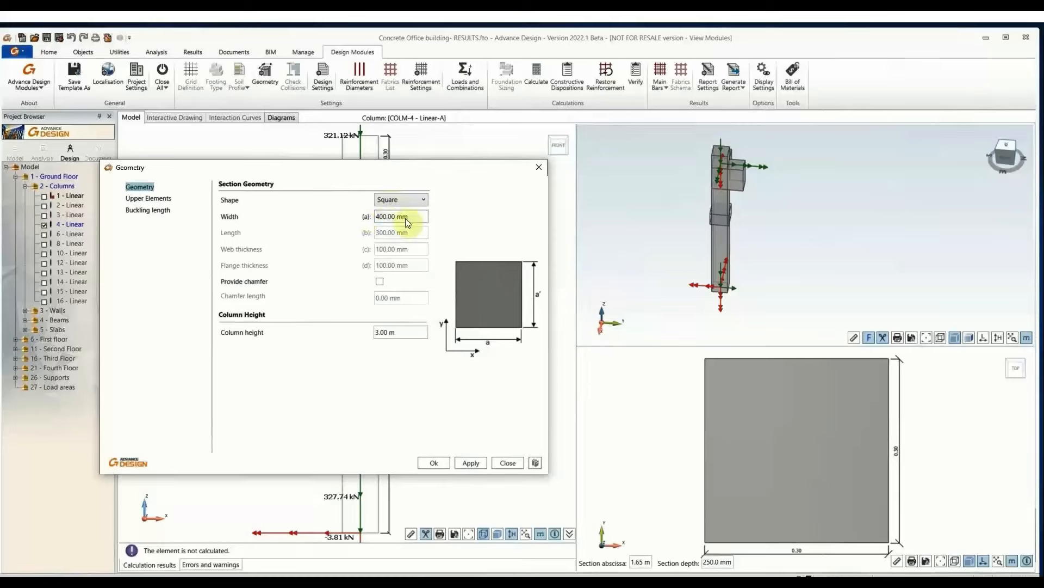
{"action": "left_click", "coordinate": [421, 218]}
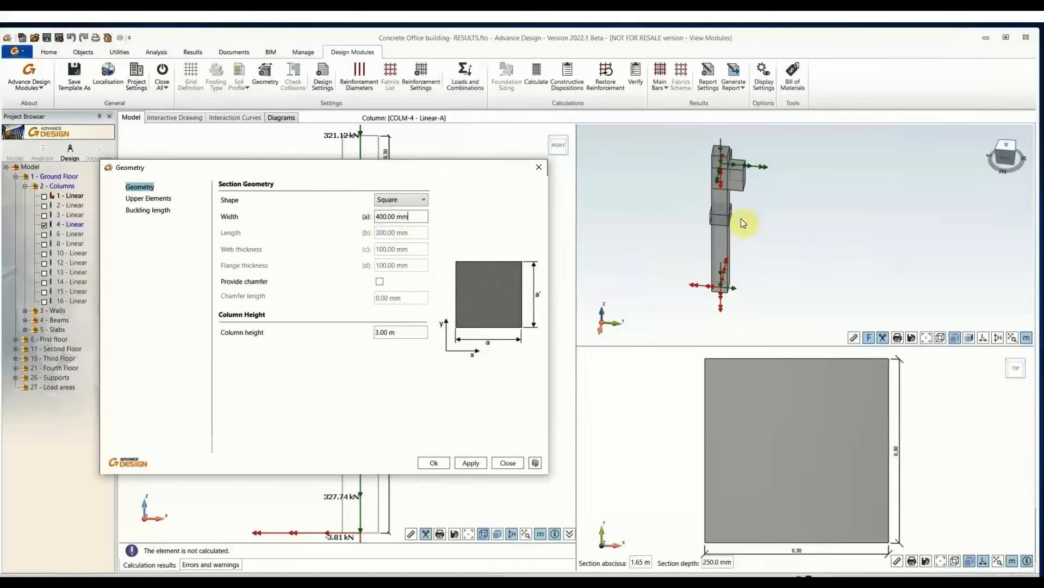
- Set the column height to 3.5 m
{"action": "double_click", "coordinate": [400, 333]}
{"action": "left_click_drag", "start_coordinate": [388, 333], "coordinate": [365, 332]}
{"action": "type", "text": "3.5"}
- Review the upper element settings and the calculation methods available for the buckling length along X
{"action": "left_click", "coordinate": [147, 199]}
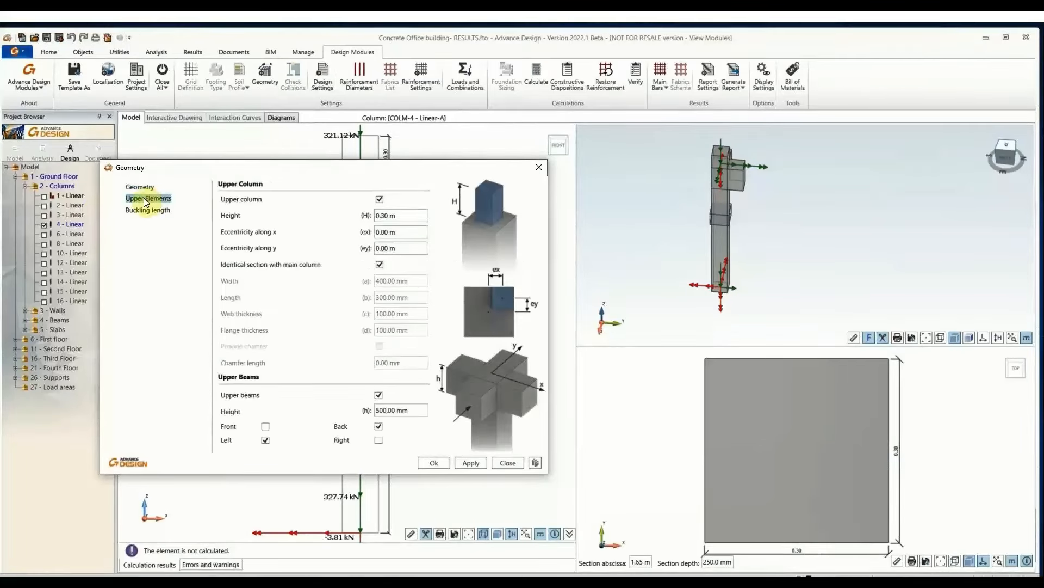
{"action": "left_click", "coordinate": [415, 215]}
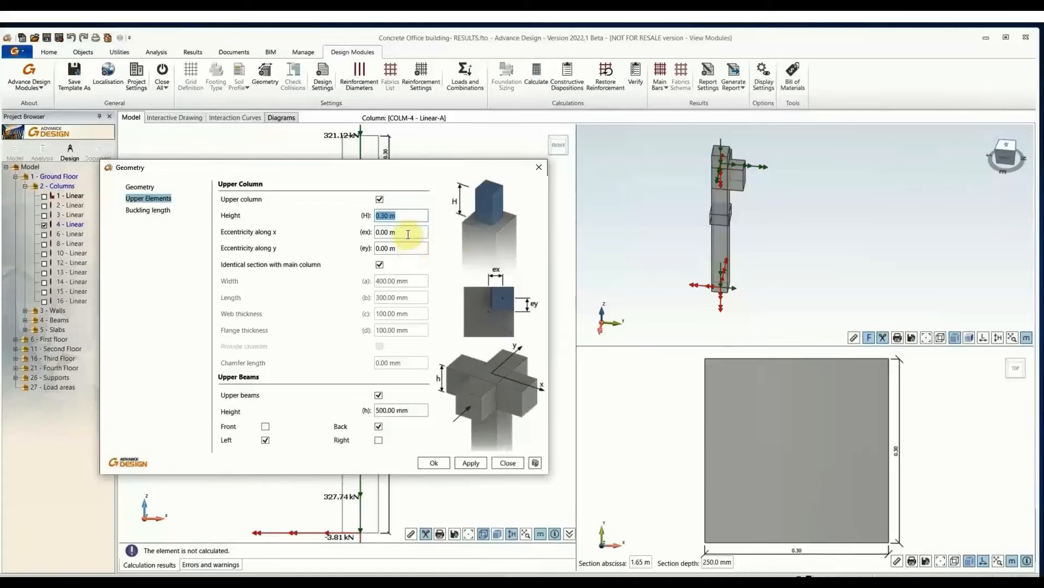
{"action": "left_click", "coordinate": [149, 211]}
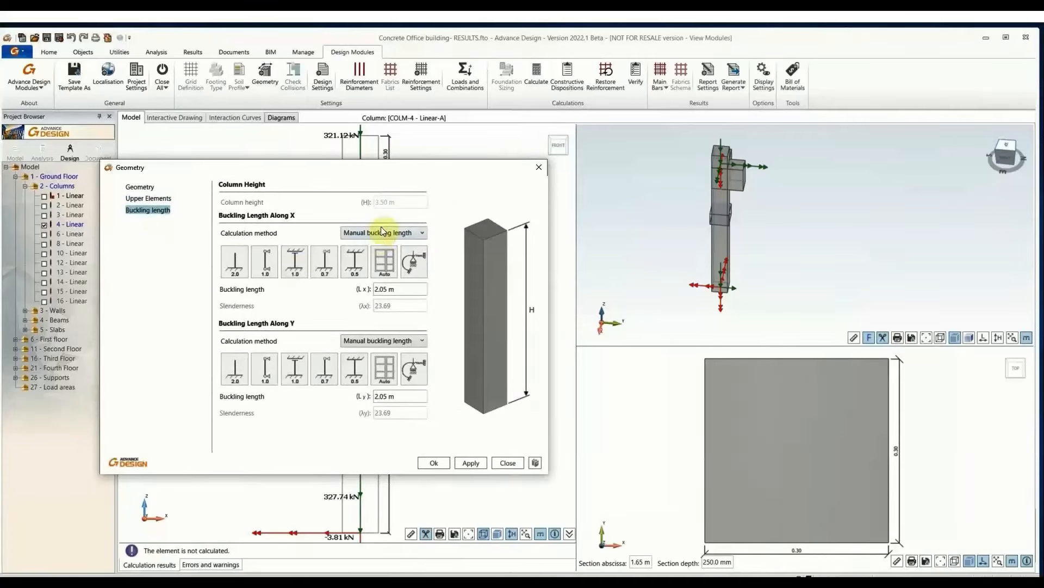
{"action": "left_click", "coordinate": [383, 232]}
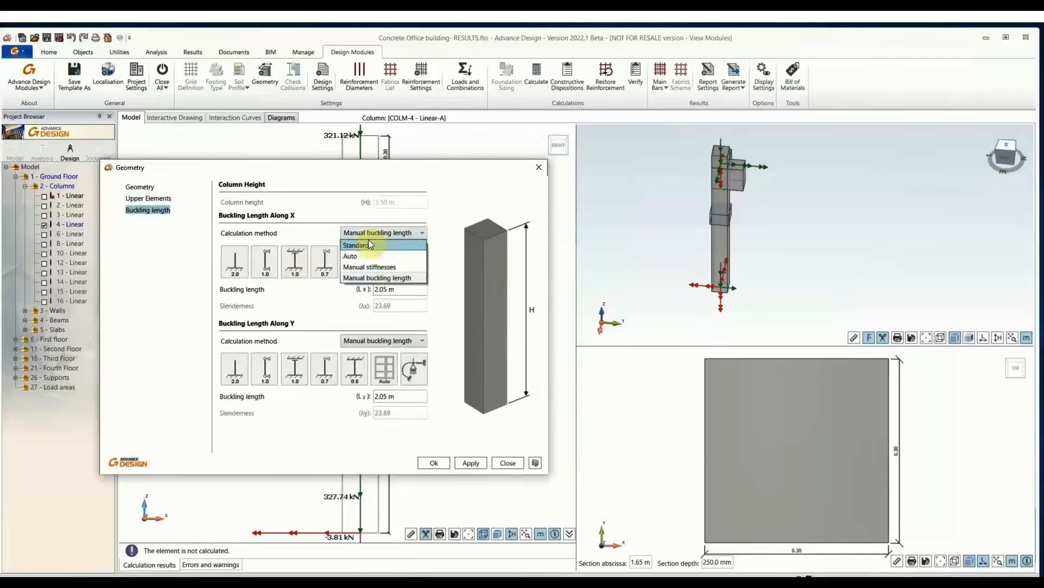
{"action": "left_click", "coordinate": [446, 204]}
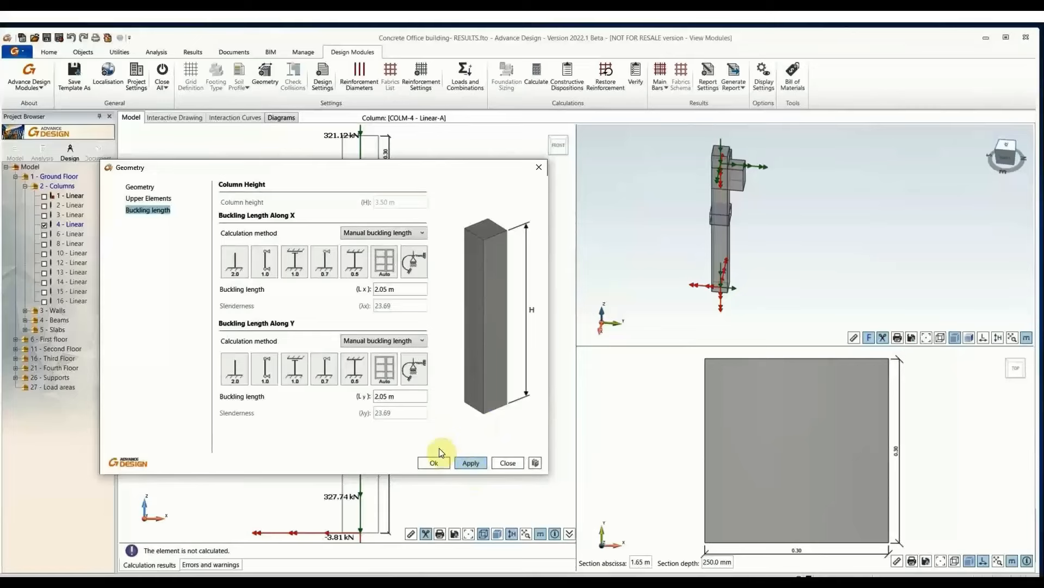
- Apply the geometry changes, check the updated section dimension and confirm the geometry settings
{"action": "left_click", "coordinate": [471, 462]}
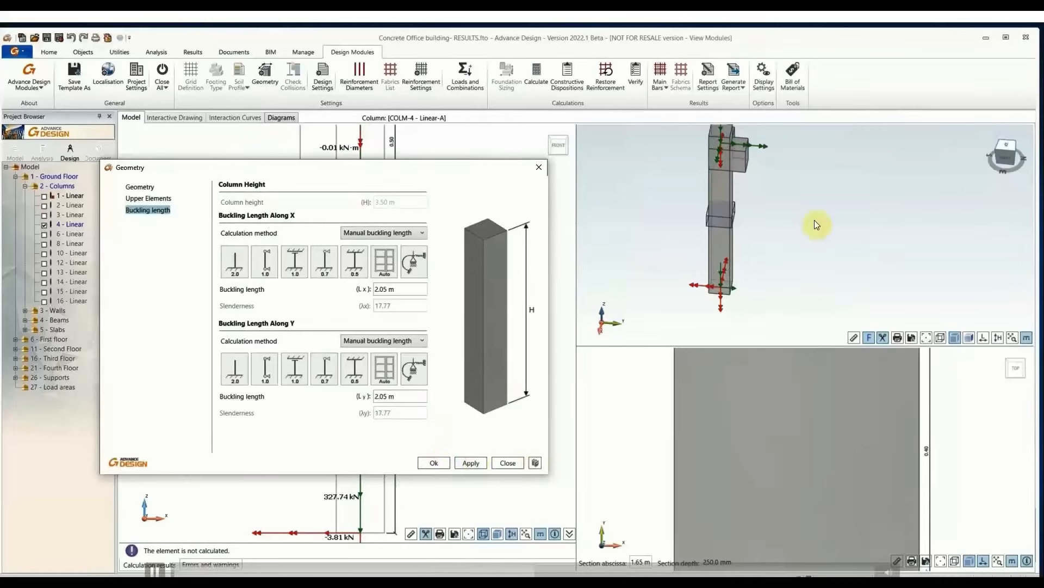
{"action": "left_click", "coordinate": [932, 454]}
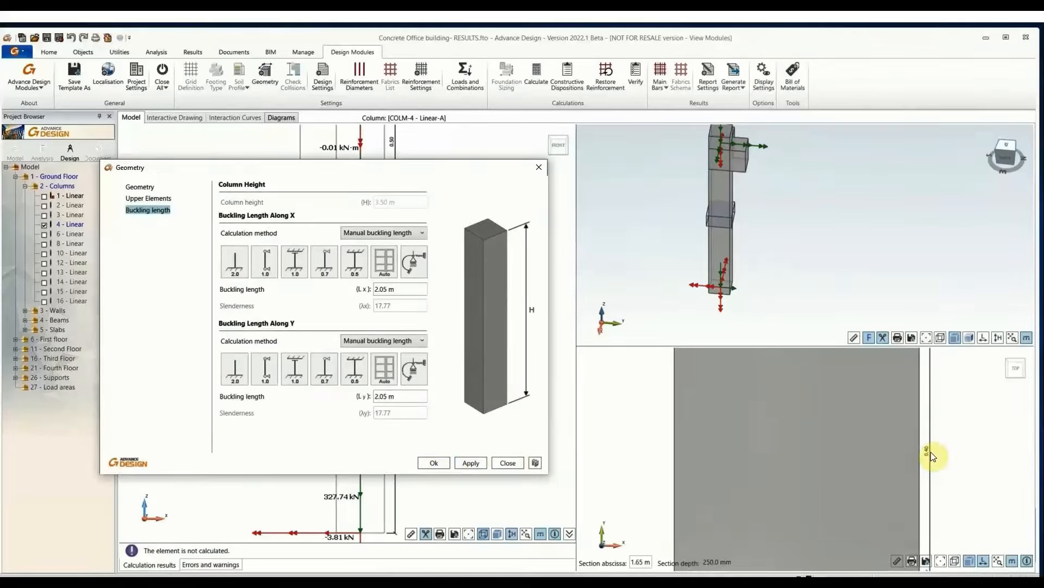
{"action": "left_click", "coordinate": [932, 453]}
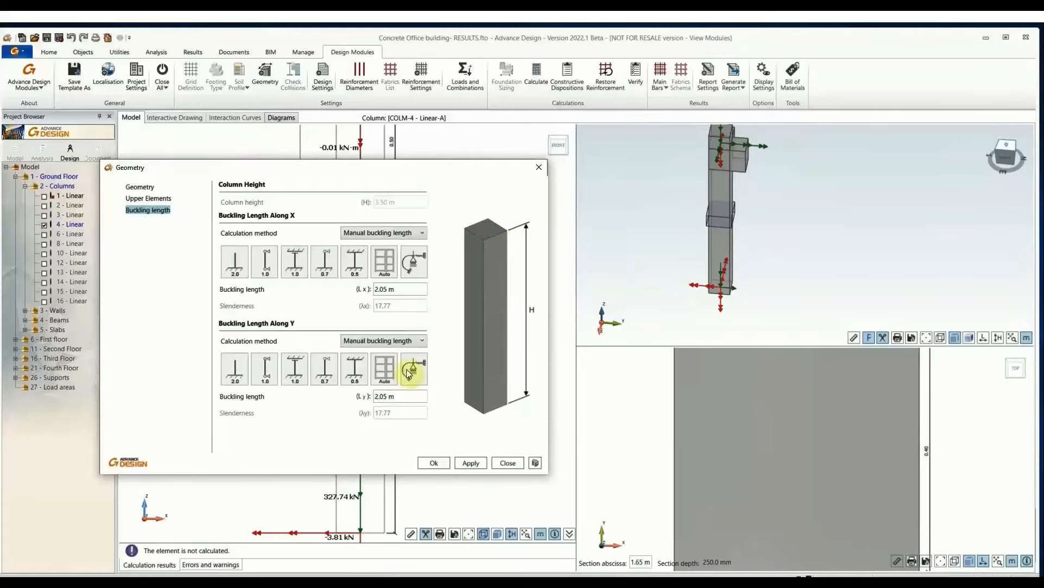
{"action": "left_click", "coordinate": [433, 463]}
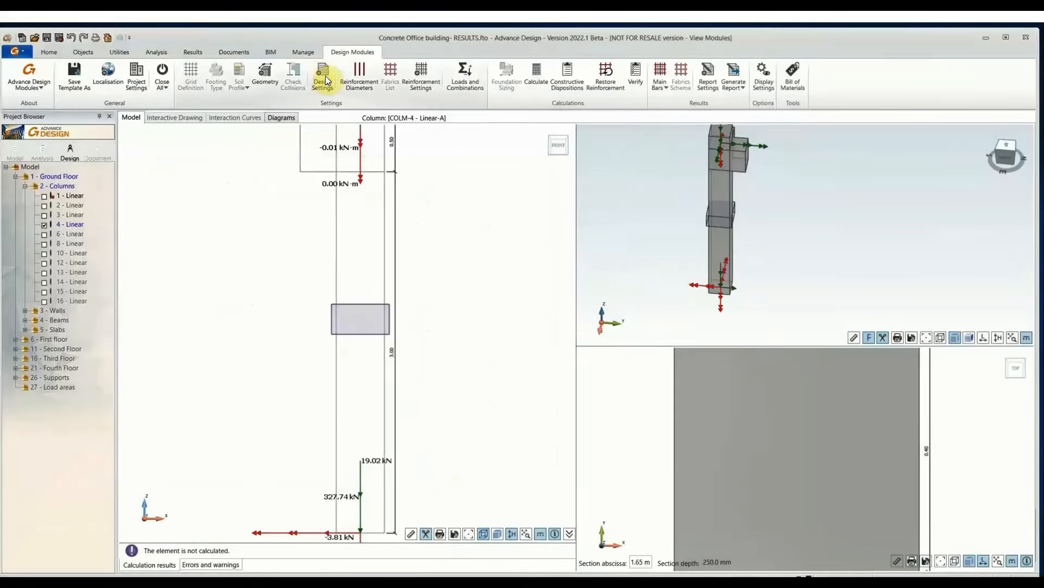
- Open the column's design assumptions and review the creep inputs for concrete loading age and shrinkage age
{"action": "left_click", "coordinate": [324, 79]}
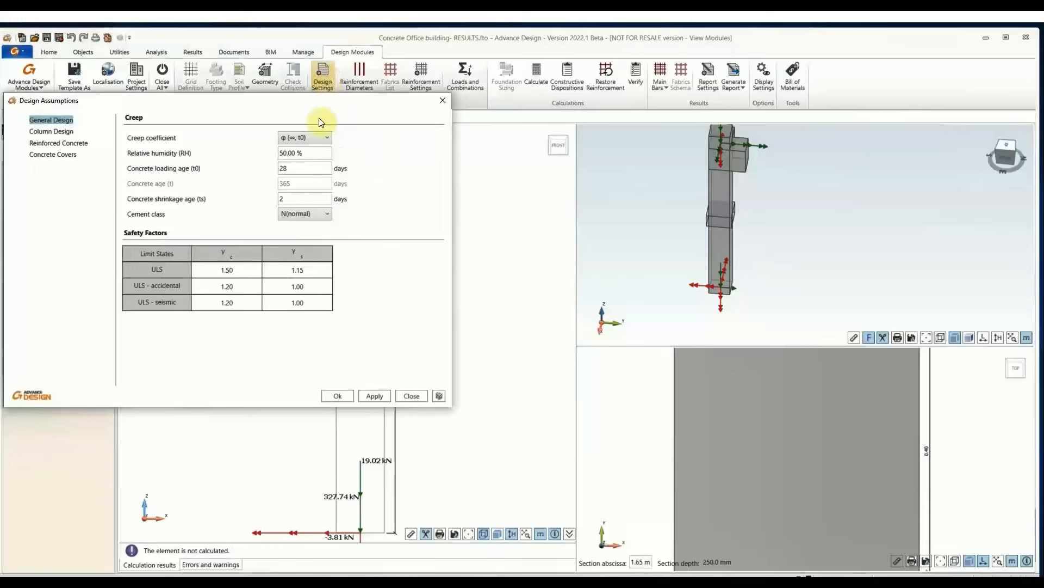
{"action": "double_click", "coordinate": [323, 169]}
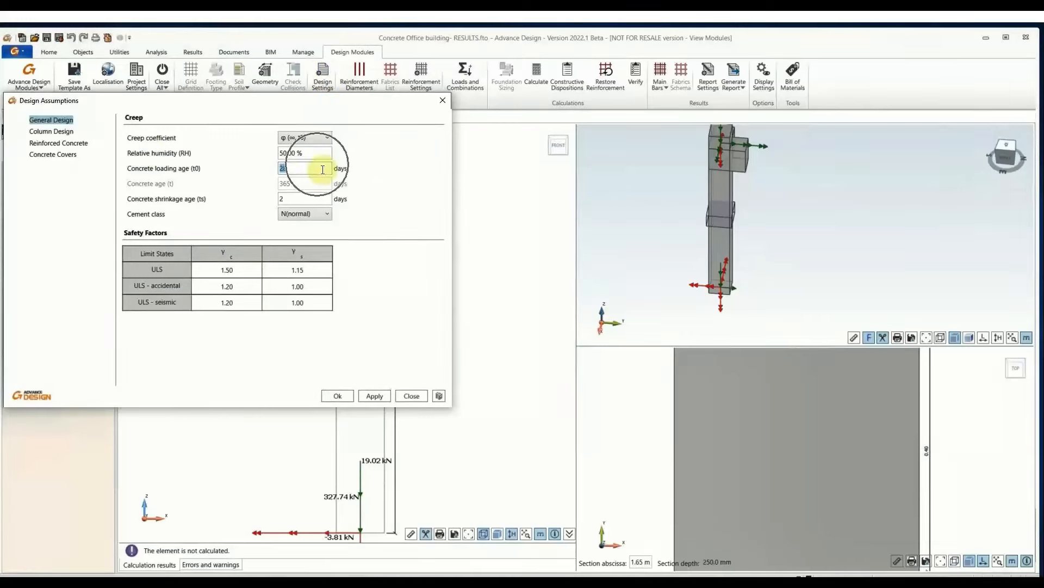
{"action": "double_click", "coordinate": [302, 200]}
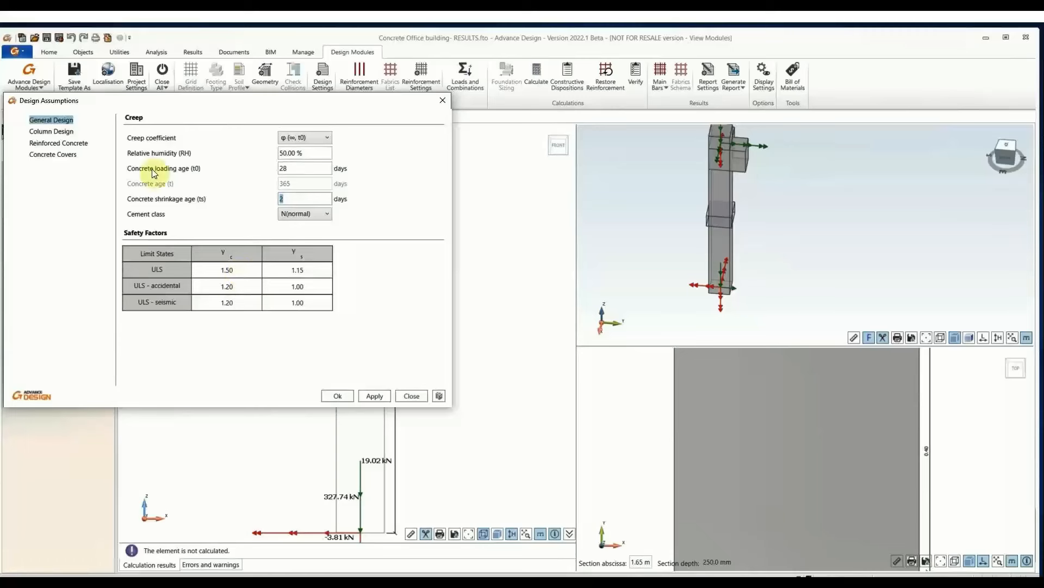
- Review the reinforcement calculation method in the column design assumptions and set the fire resistance to R 60
{"action": "left_click", "coordinate": [53, 133]}
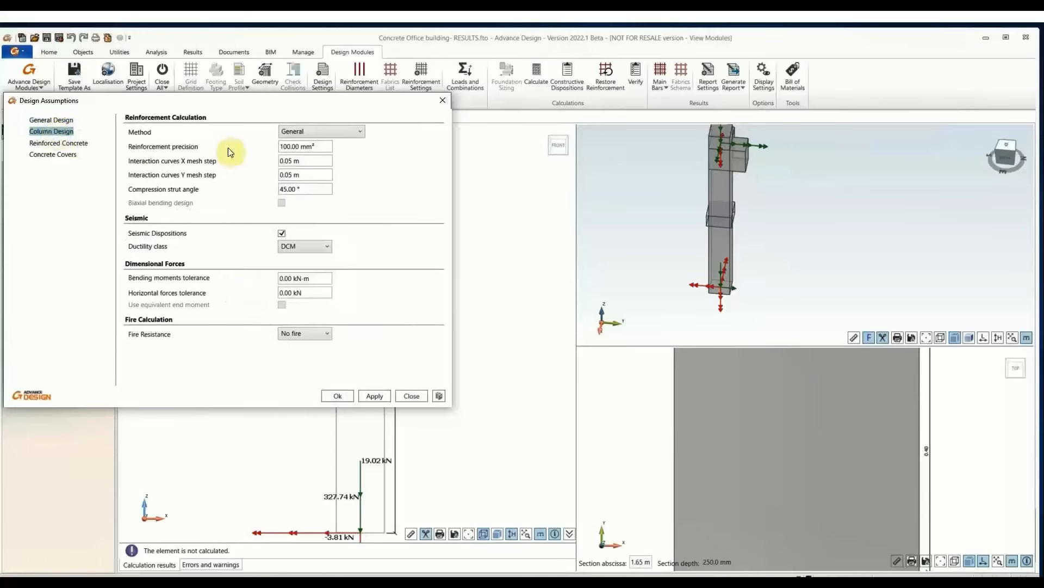
{"action": "left_click", "coordinate": [311, 130]}
{"action": "left_click", "coordinate": [415, 165]}
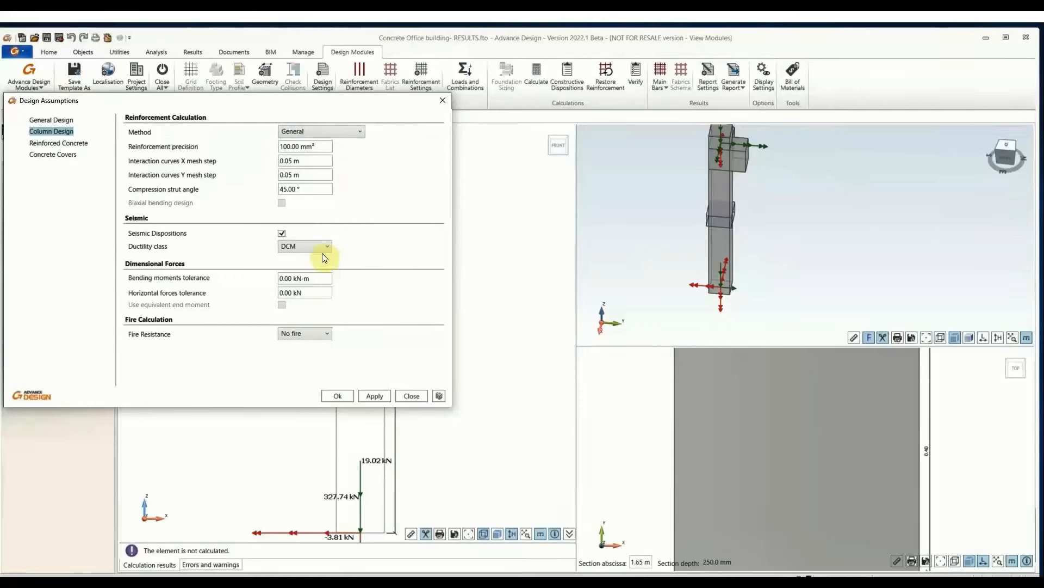
{"action": "left_click", "coordinate": [310, 333]}
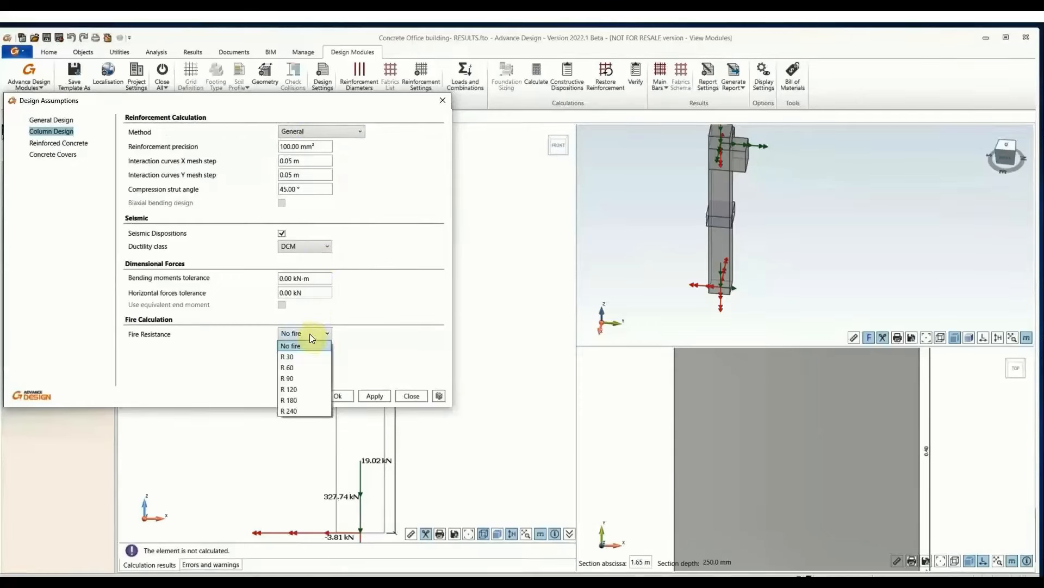
{"action": "left_click", "coordinate": [299, 367]}
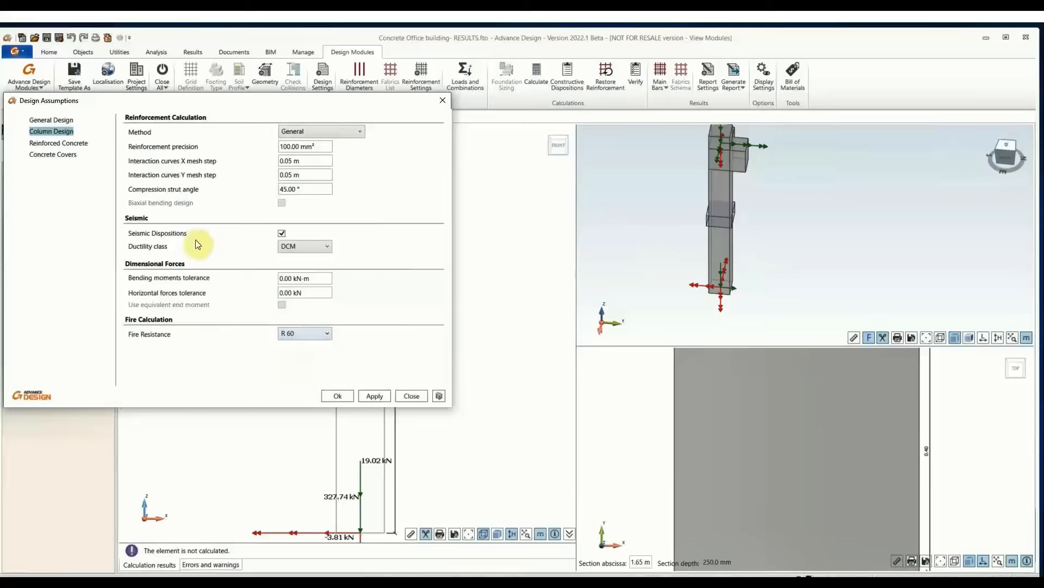
- Set the concrete class to C35/45 and the steel ductility class to B (ε uk = 5%), and check the load duration options
{"action": "left_click", "coordinate": [75, 144]}
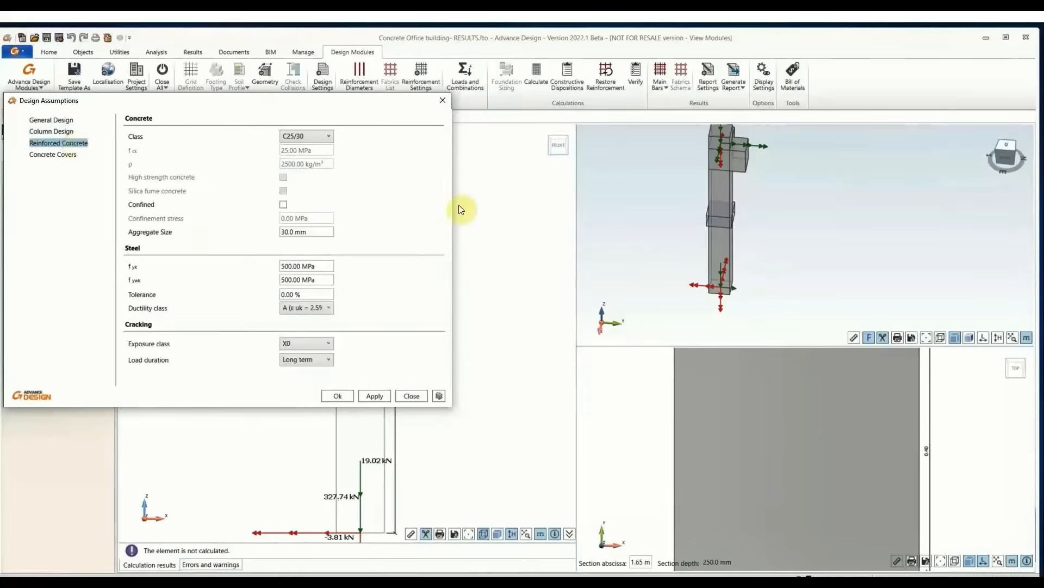
{"action": "left_click", "coordinate": [305, 137]}
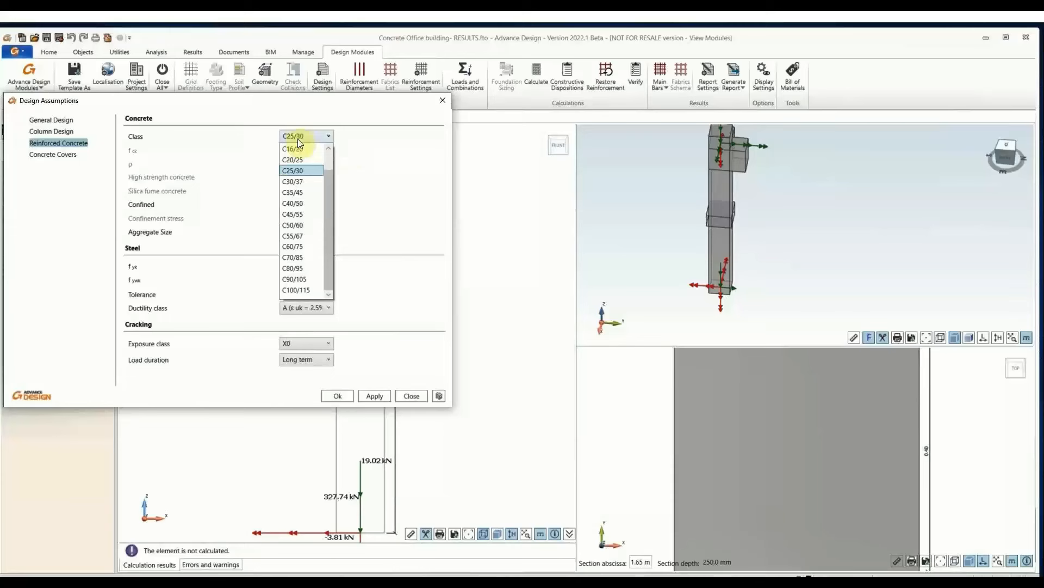
{"action": "left_click", "coordinate": [300, 193]}
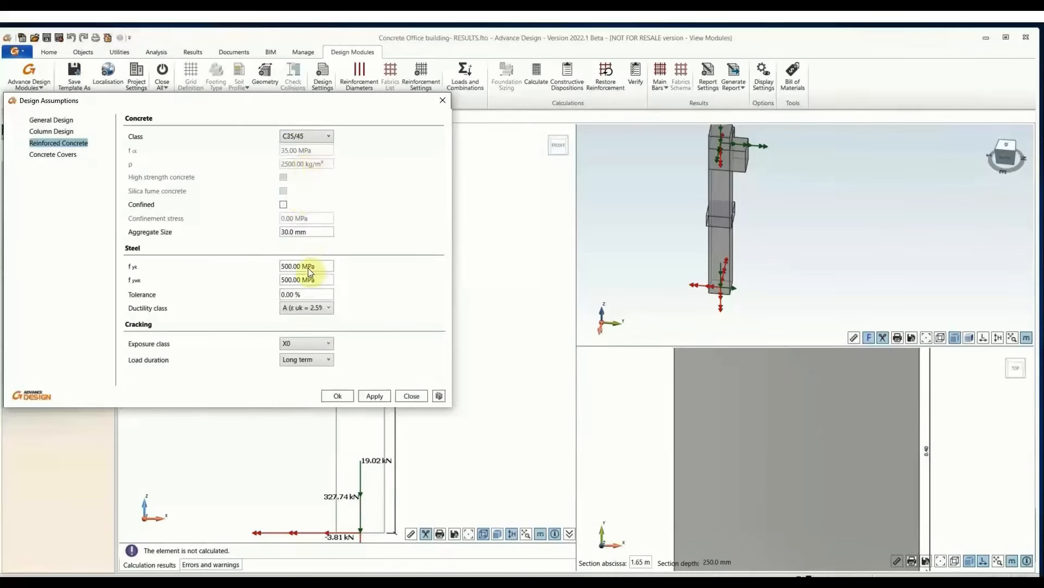
{"action": "left_click", "coordinate": [300, 308]}
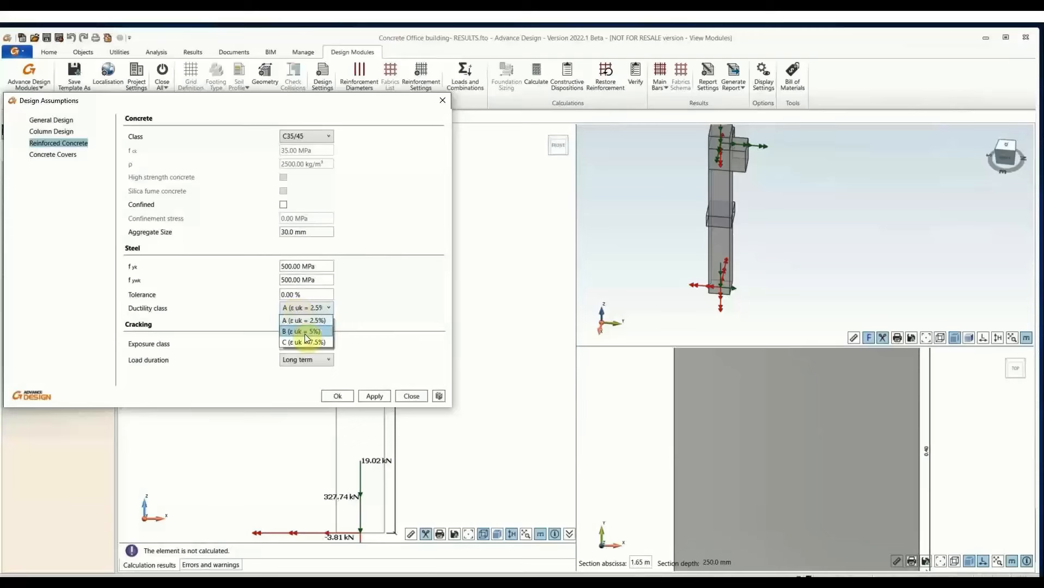
{"action": "left_click", "coordinate": [306, 336]}
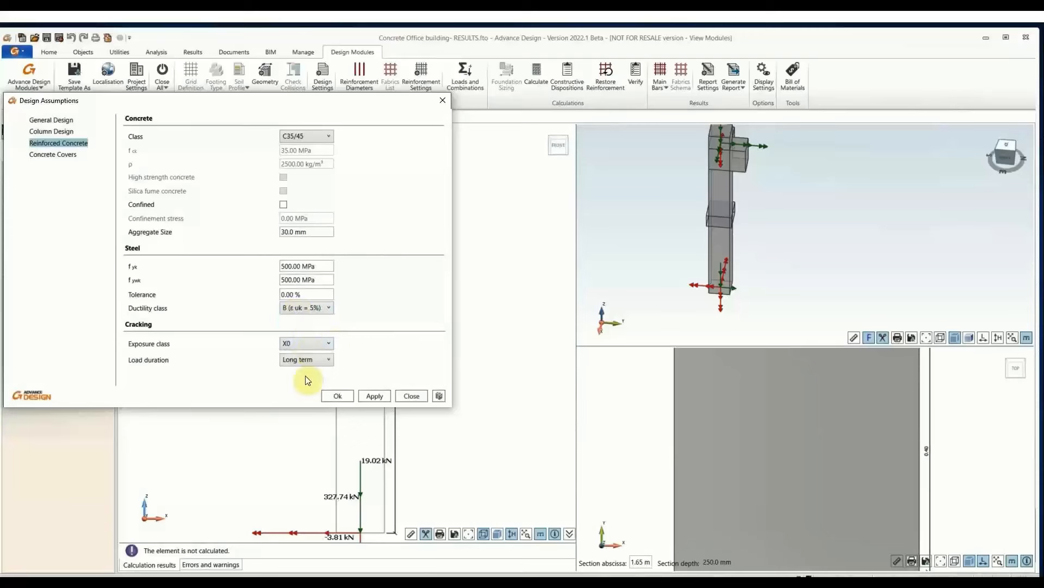
{"action": "left_click", "coordinate": [306, 360]}
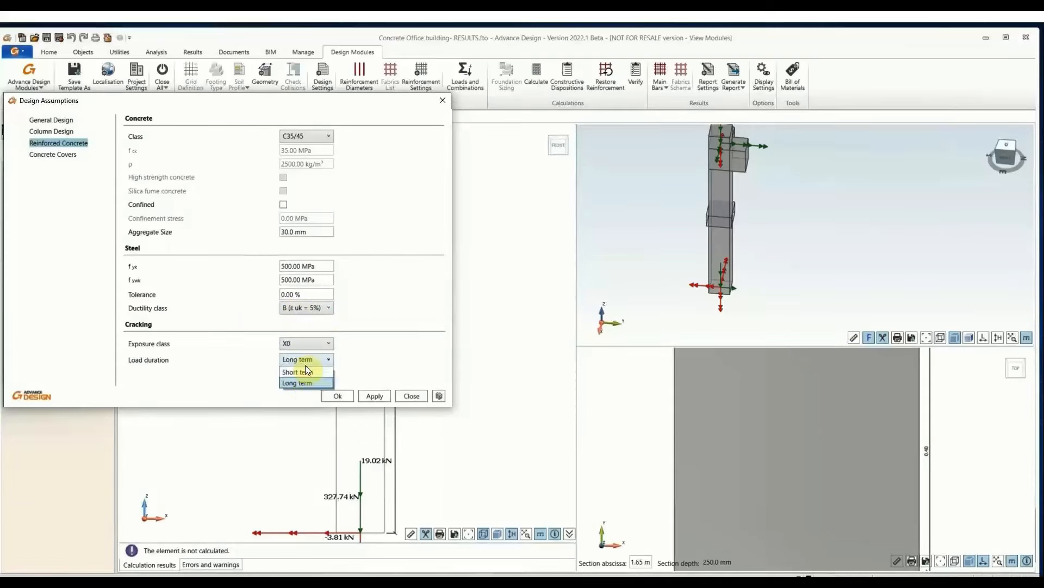
{"action": "left_click", "coordinate": [375, 329]}
- Review the concrete cover and the upper and lower starter bar covers, then apply and confirm the design assumptions
{"action": "left_click", "coordinate": [70, 155]}
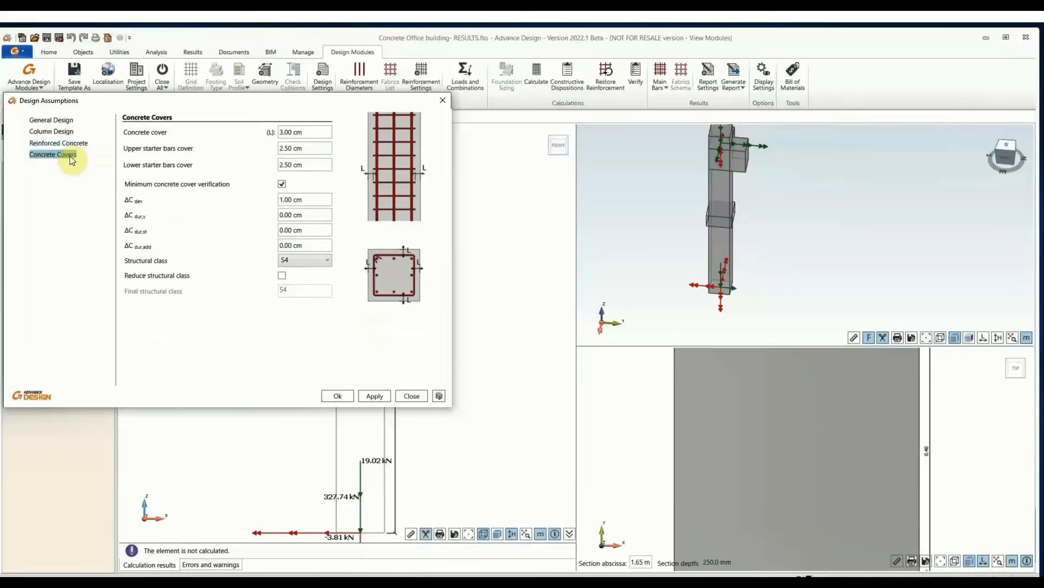
{"action": "left_click", "coordinate": [292, 134]}
{"action": "left_click", "coordinate": [291, 148]}
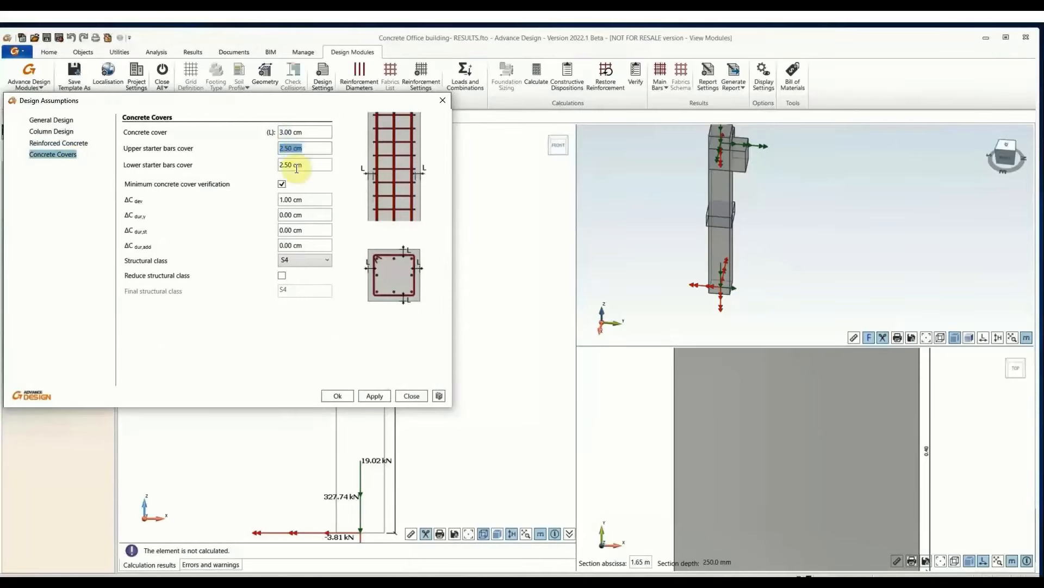
{"action": "left_click", "coordinate": [297, 166]}
{"action": "left_click", "coordinate": [294, 152]}
{"action": "left_click", "coordinate": [294, 163]}
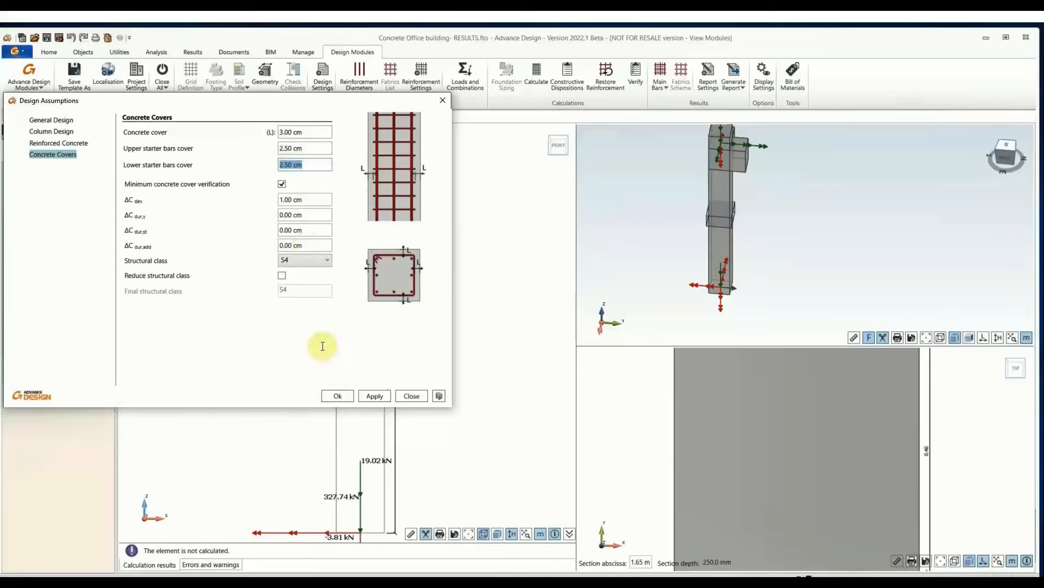
{"action": "left_click", "coordinate": [374, 396]}
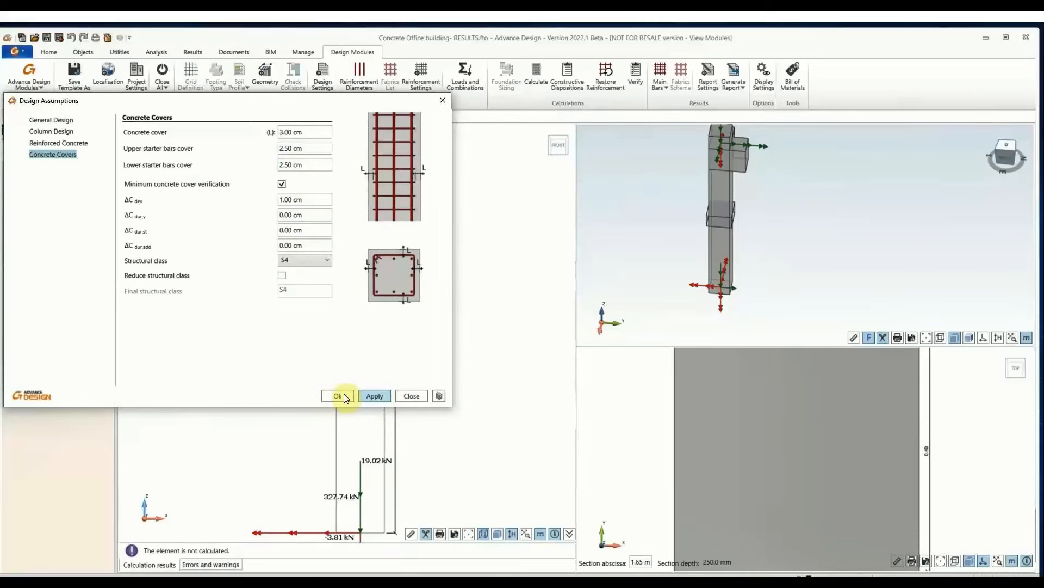
{"action": "left_click", "coordinate": [344, 396]}
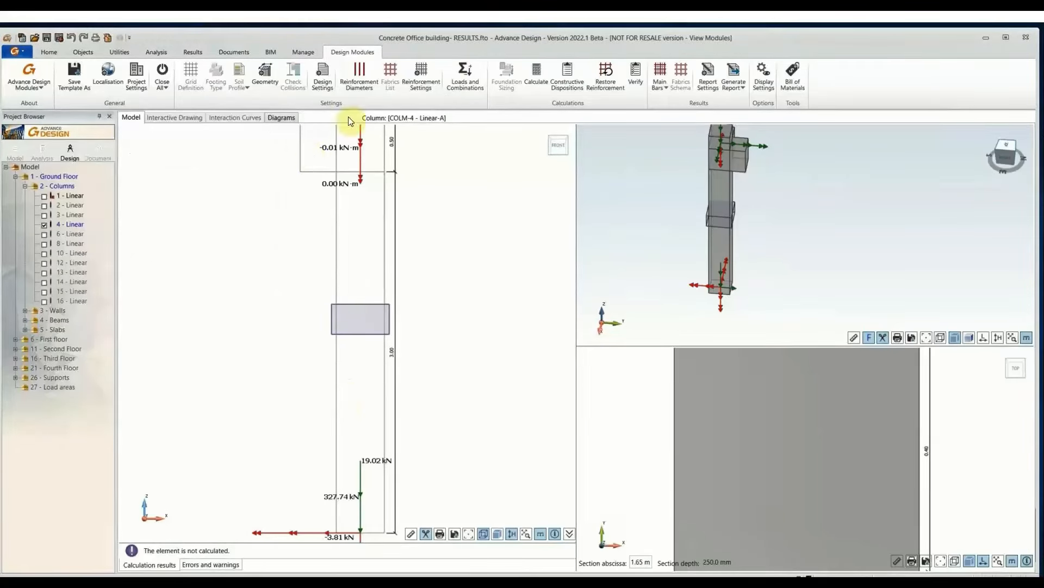
- Review the bar diameters allowed for longitudinal and transversal reinforcement and accept the list
{"action": "left_click", "coordinate": [358, 70]}
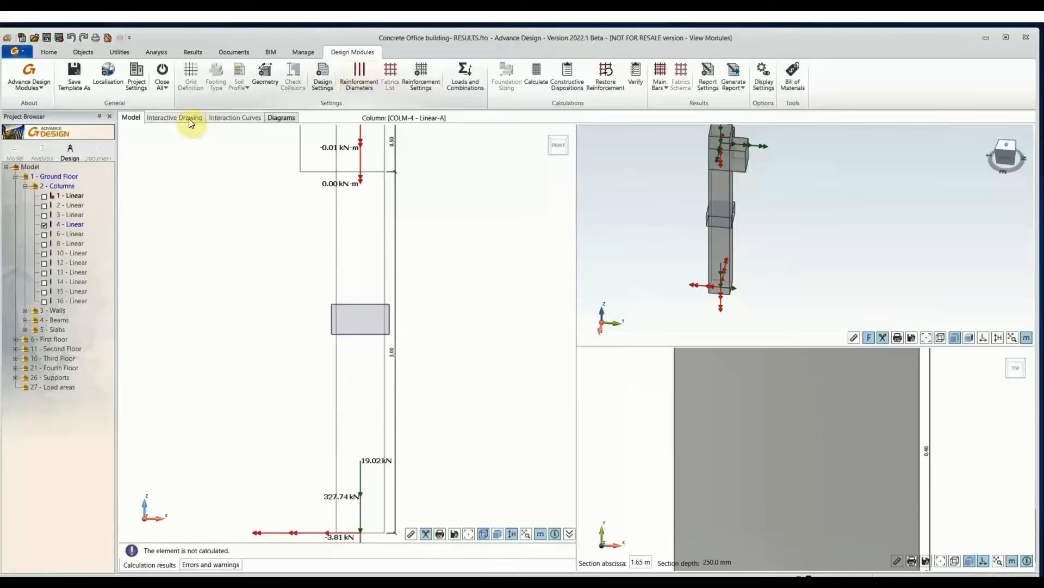
{"action": "left_click", "coordinate": [71, 208]}
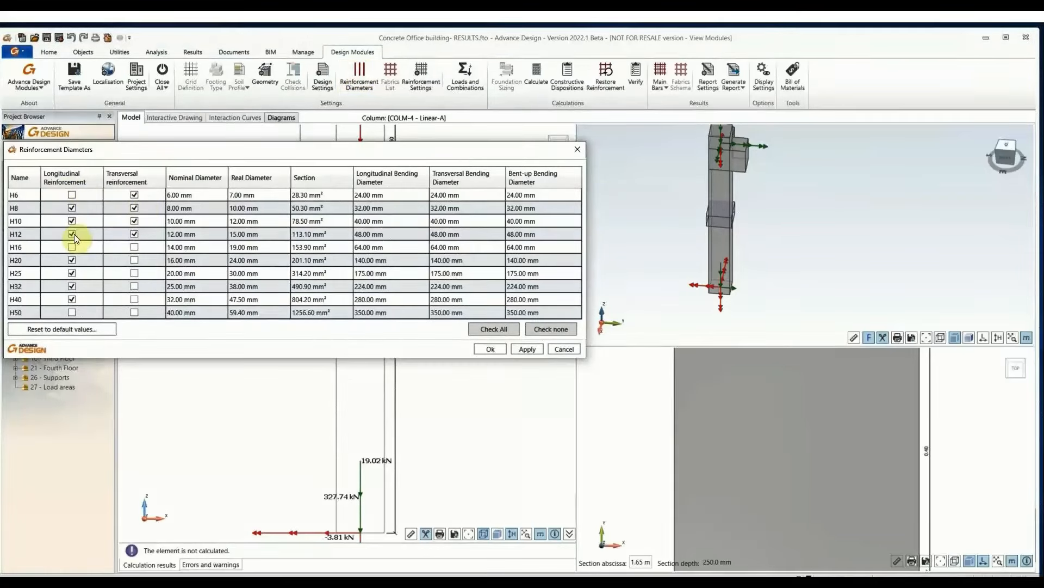
{"action": "left_click", "coordinate": [491, 349]}
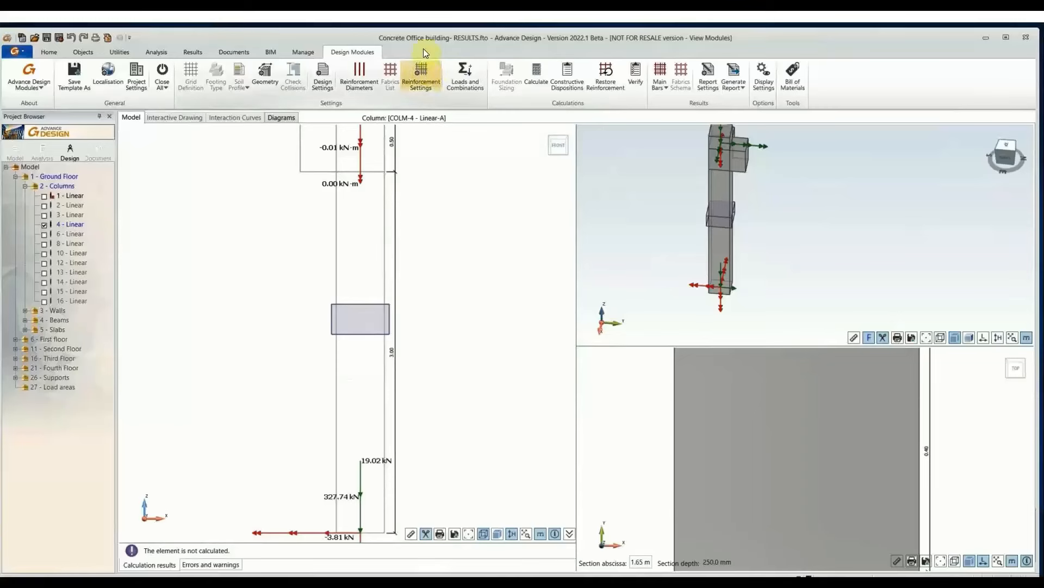
- Open the column's reinforcement assumptions, try the Beam top face cut-off for the longitudinal bars, and set it to Beam bottom face
{"action": "left_click", "coordinate": [426, 77]}
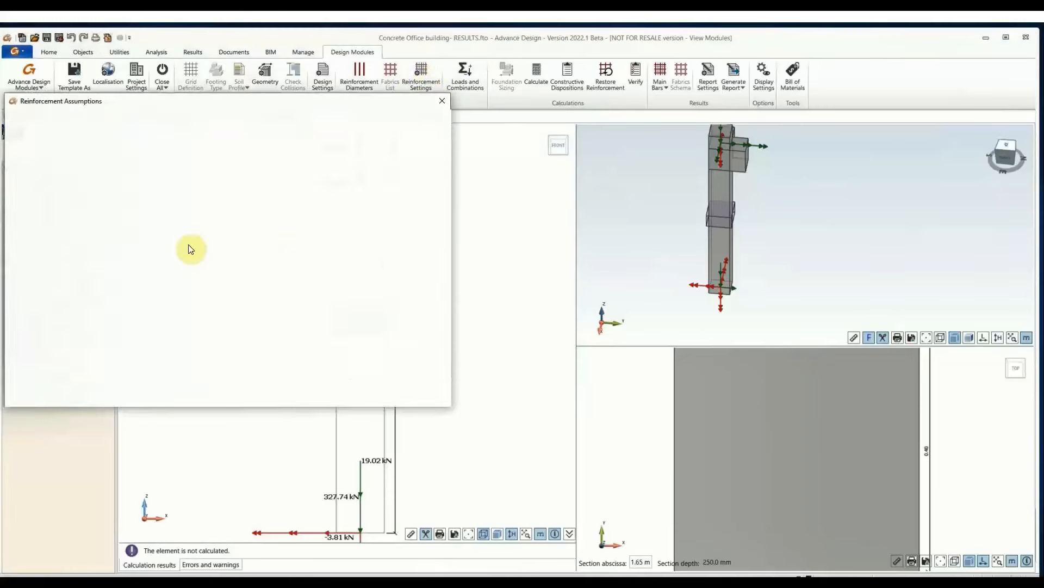
{"action": "left_click_drag", "start_coordinate": [192, 100], "coordinate": [266, 110]}
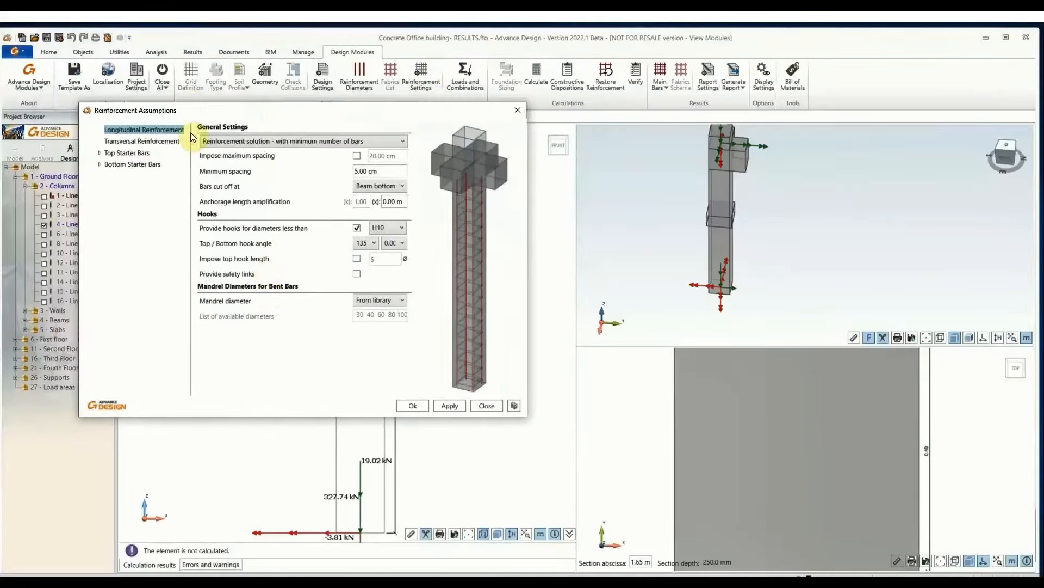
{"action": "left_click", "coordinate": [369, 175]}
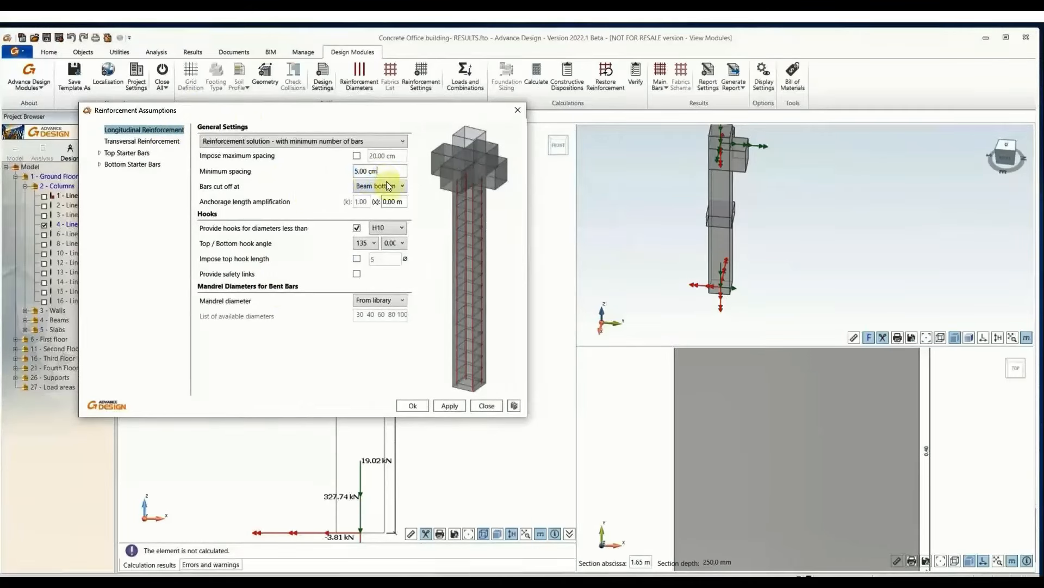
{"action": "left_click", "coordinate": [389, 185]}
{"action": "left_click", "coordinate": [381, 205]}
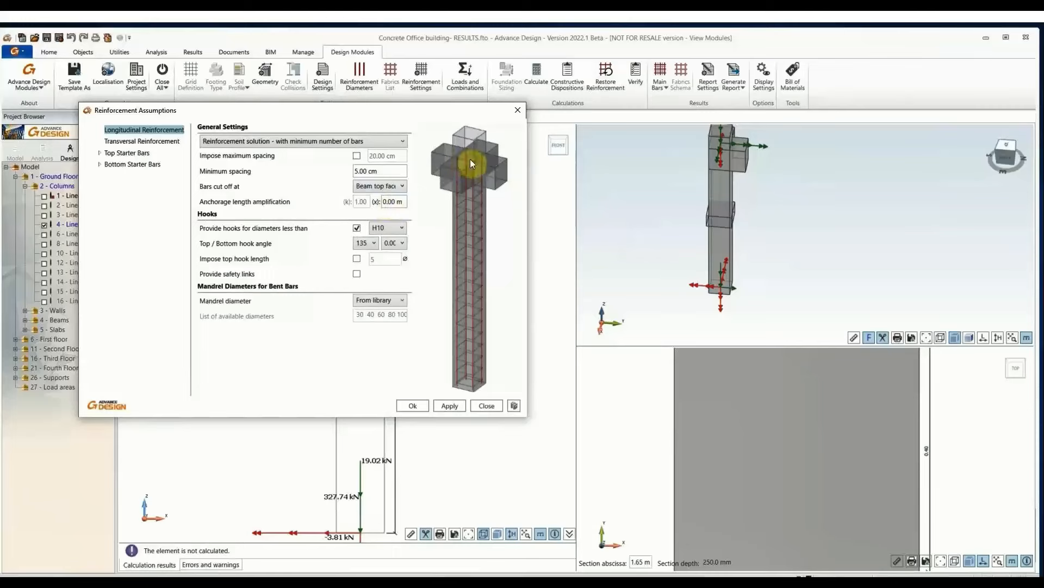
{"action": "left_click", "coordinate": [399, 187]}
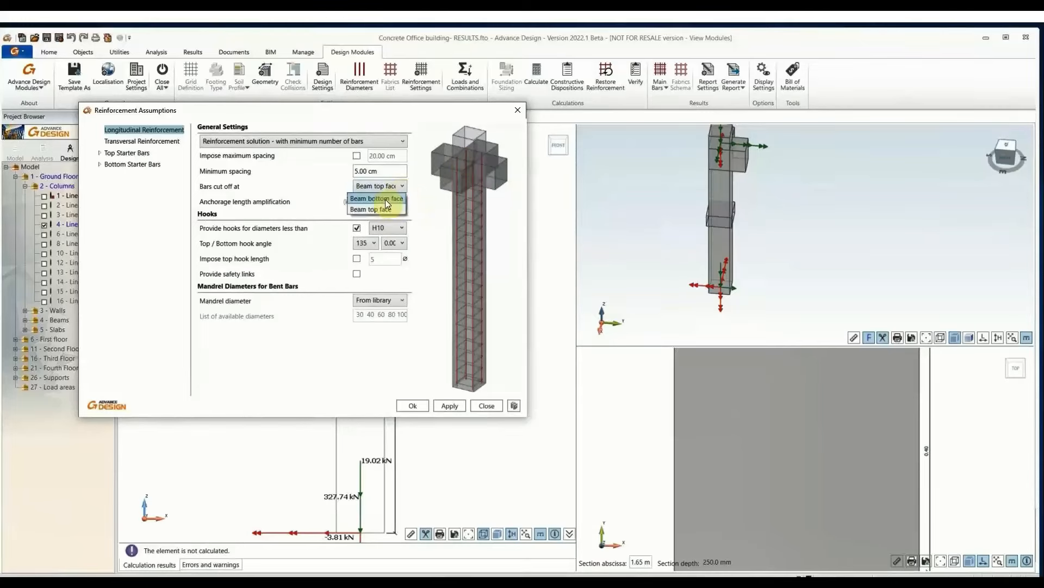
{"action": "left_click", "coordinate": [384, 198]}
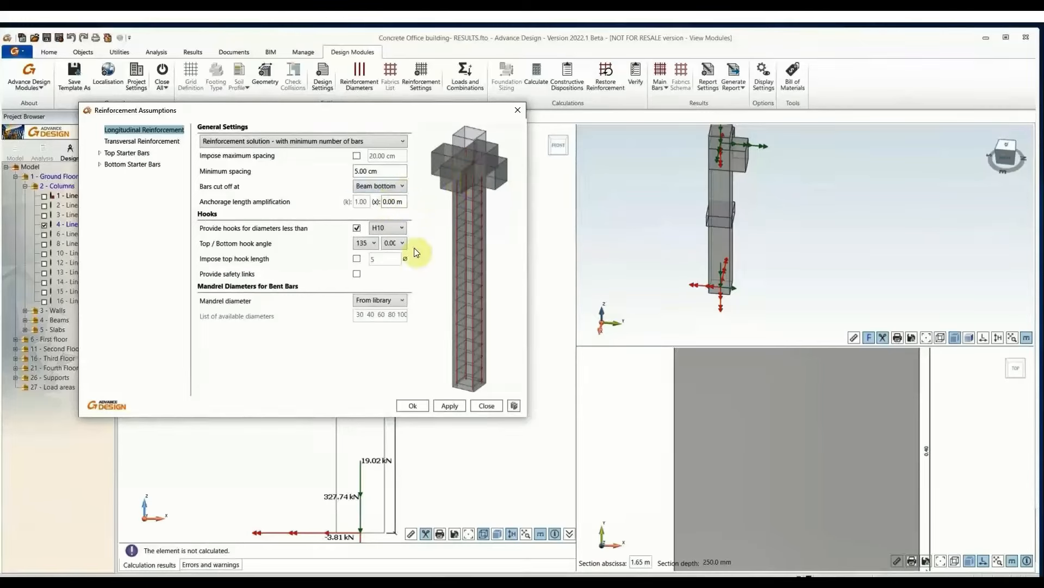
- Check the hook diameter limit and the top hook angle options for the longitudinal reinforcement
{"action": "left_click", "coordinate": [390, 227]}
{"action": "left_click", "coordinate": [429, 220]}
{"action": "left_click", "coordinate": [365, 242]}
{"action": "left_click", "coordinate": [439, 229]}
- Set the minimum diameter of the transversal reinforcement to H8 and check the hooks type
{"action": "left_click", "coordinate": [143, 141]}
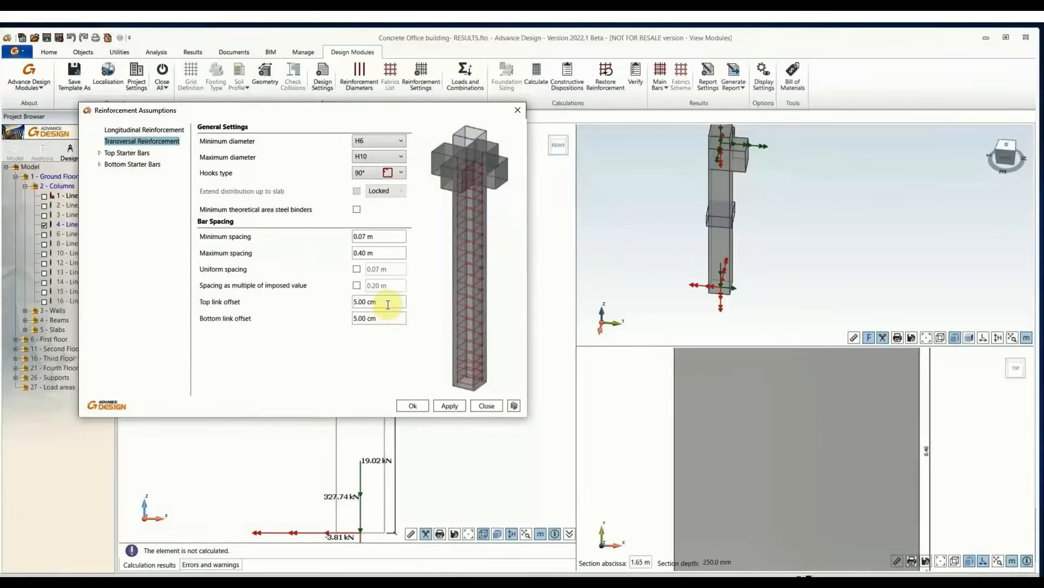
{"action": "left_click", "coordinate": [381, 142]}
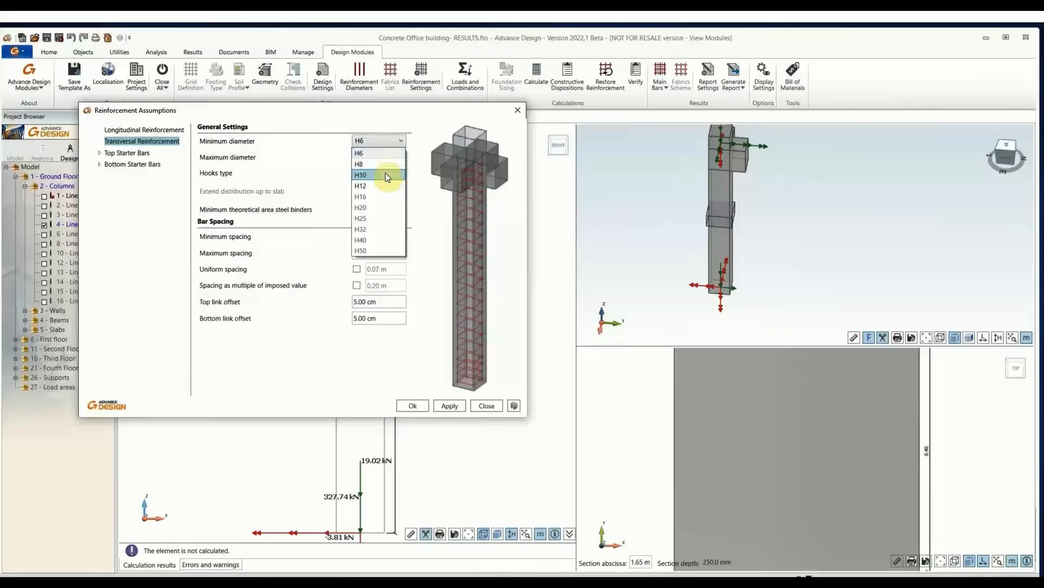
{"action": "left_click", "coordinate": [376, 174]}
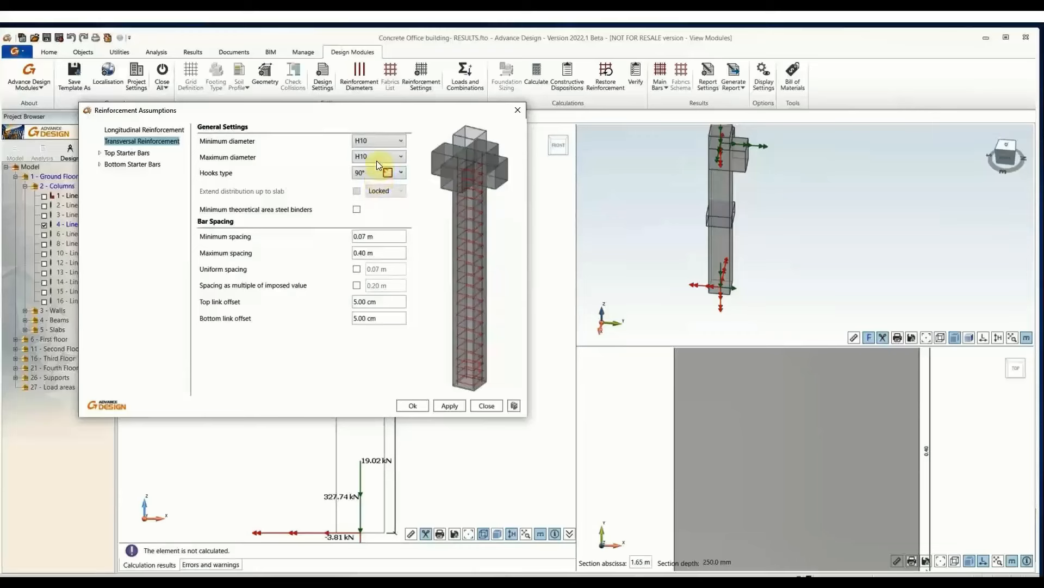
{"action": "left_click", "coordinate": [386, 140]}
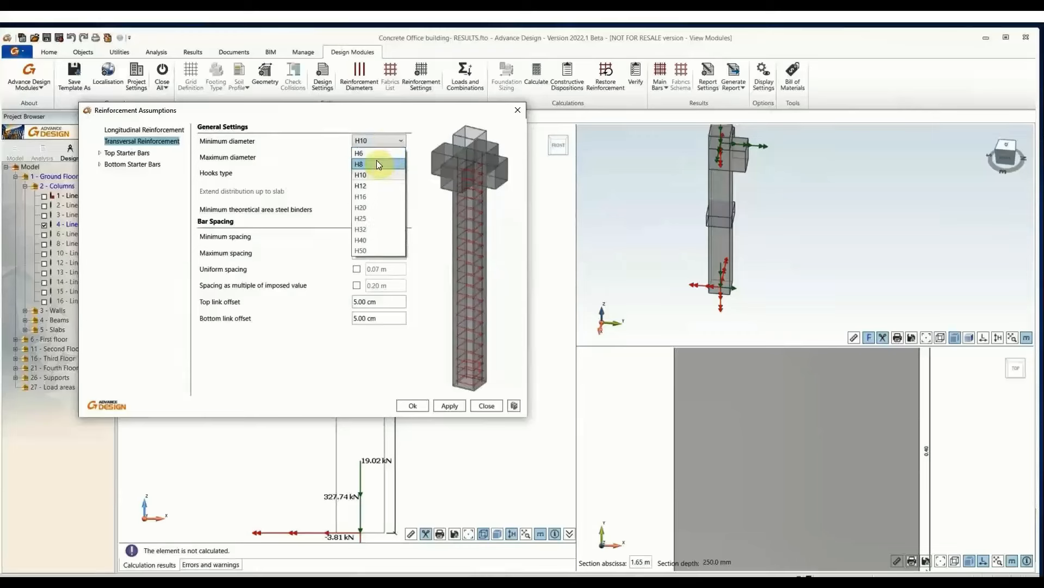
{"action": "left_click", "coordinate": [376, 160]}
{"action": "left_click", "coordinate": [367, 174]}
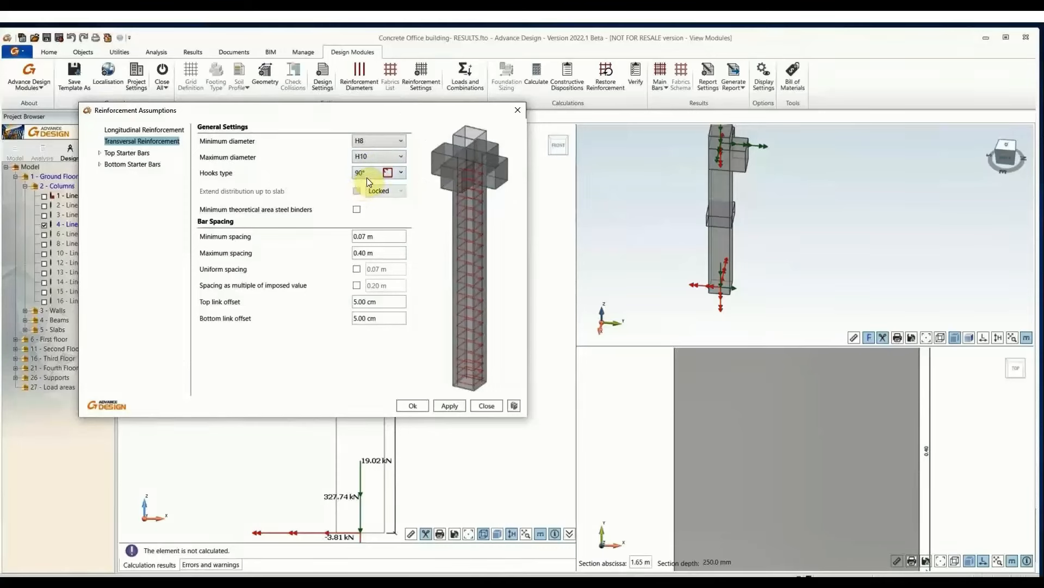
{"action": "left_click", "coordinate": [368, 184]}
- Set the minimum spacing of the transversal bars to 0.075 m and review the maximum and uniform spacing options
{"action": "left_click", "coordinate": [385, 243]}
{"action": "left_click", "coordinate": [373, 243]}
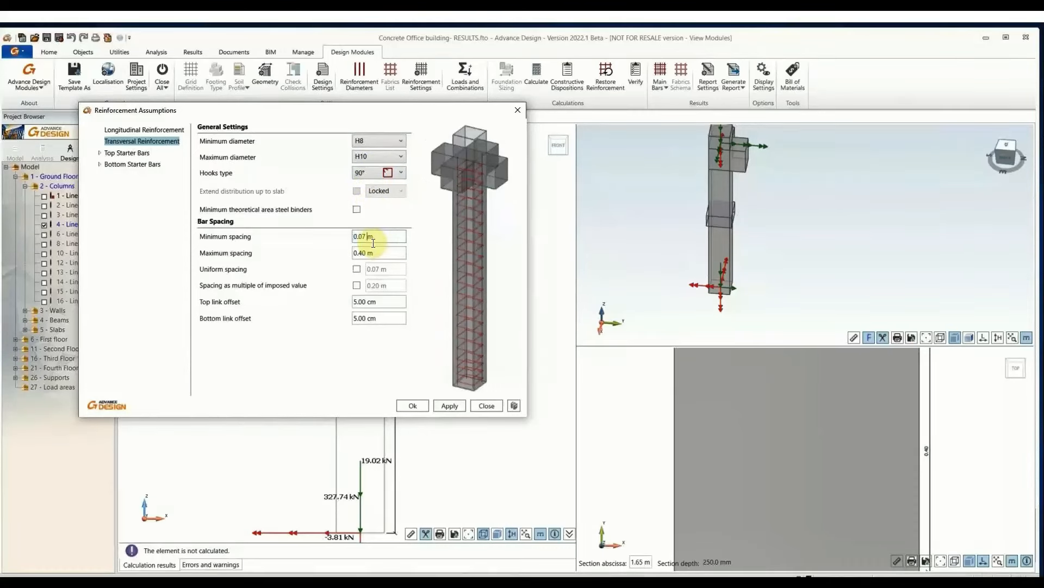
{"action": "type", "text": "5"}
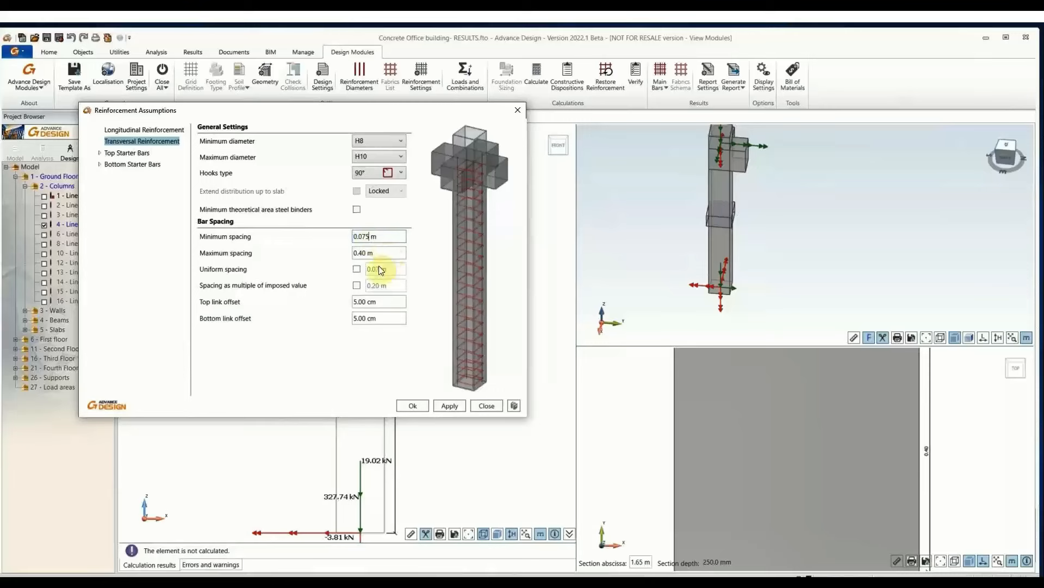
{"action": "left_click", "coordinate": [364, 253]}
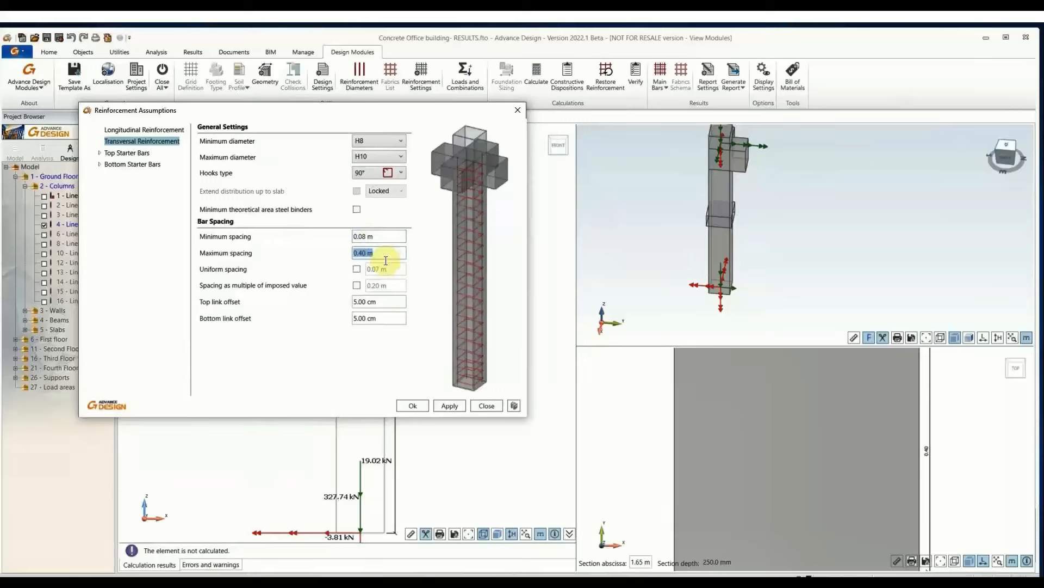
{"action": "left_click", "coordinate": [357, 269]}
- Compare the longitudinal top starter bar types and set them to Additional starter bars (main)
{"action": "left_click", "coordinate": [129, 153]}
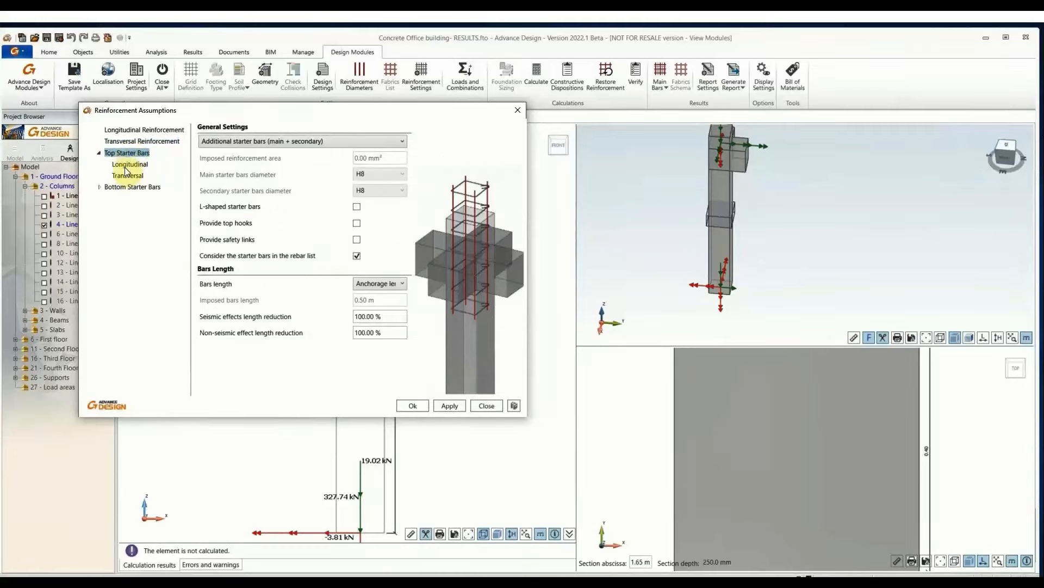
{"action": "left_click", "coordinate": [129, 164]}
{"action": "left_click", "coordinate": [328, 142]}
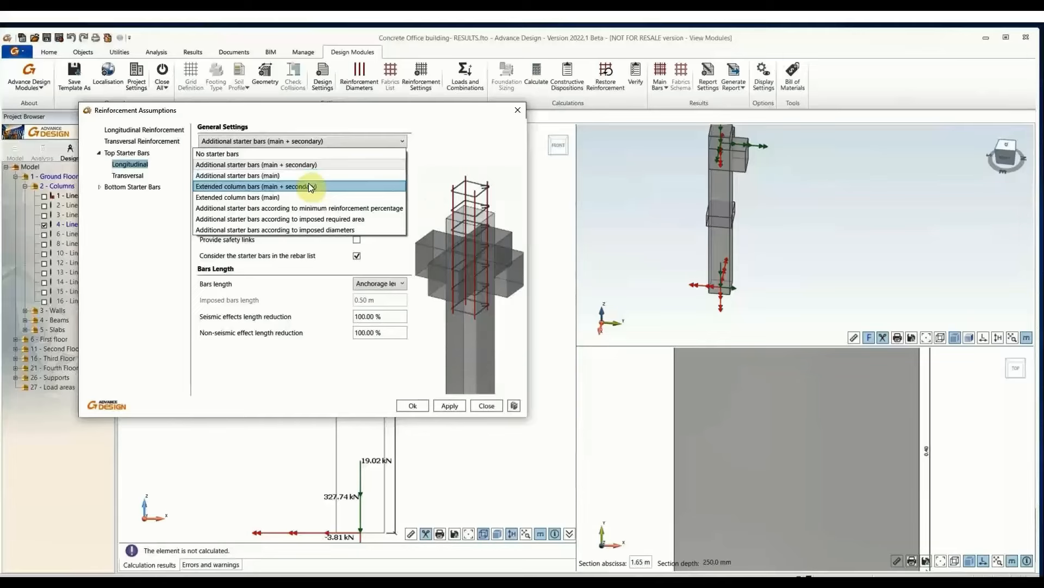
{"action": "left_click", "coordinate": [310, 186]}
{"action": "left_click", "coordinate": [353, 142]}
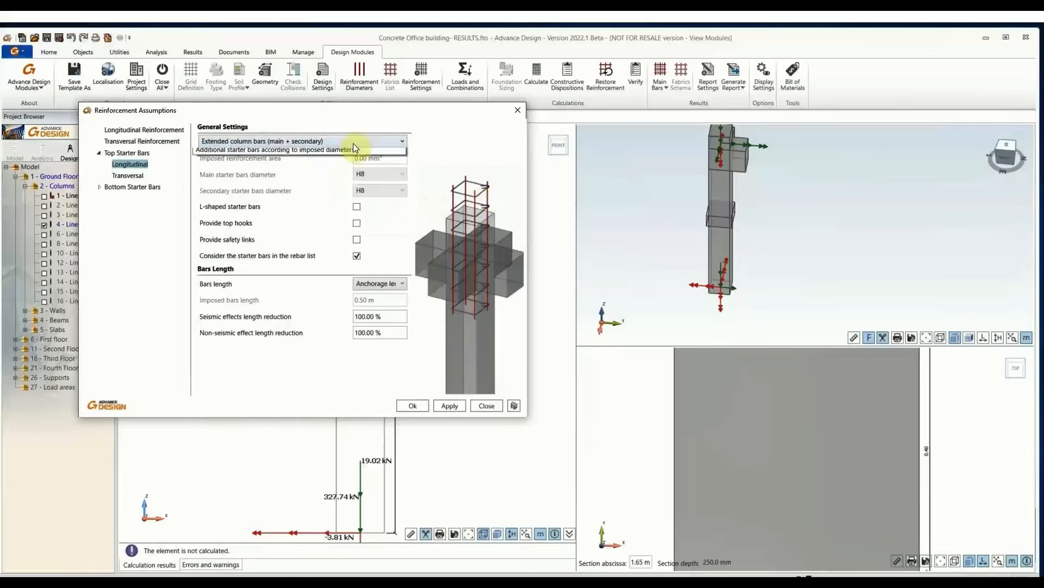
{"action": "left_click", "coordinate": [303, 210]}
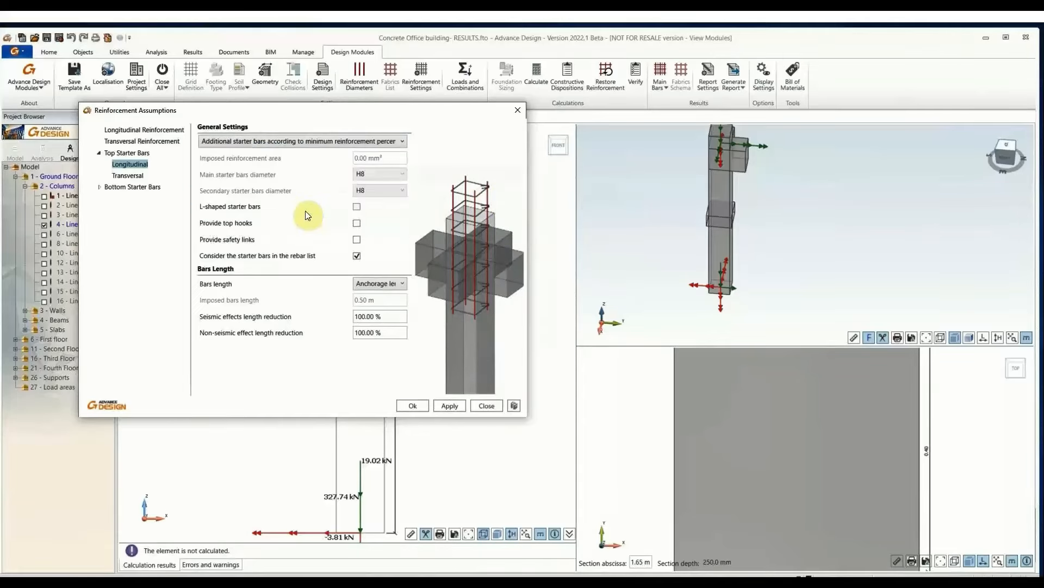
{"action": "left_click", "coordinate": [318, 143]}
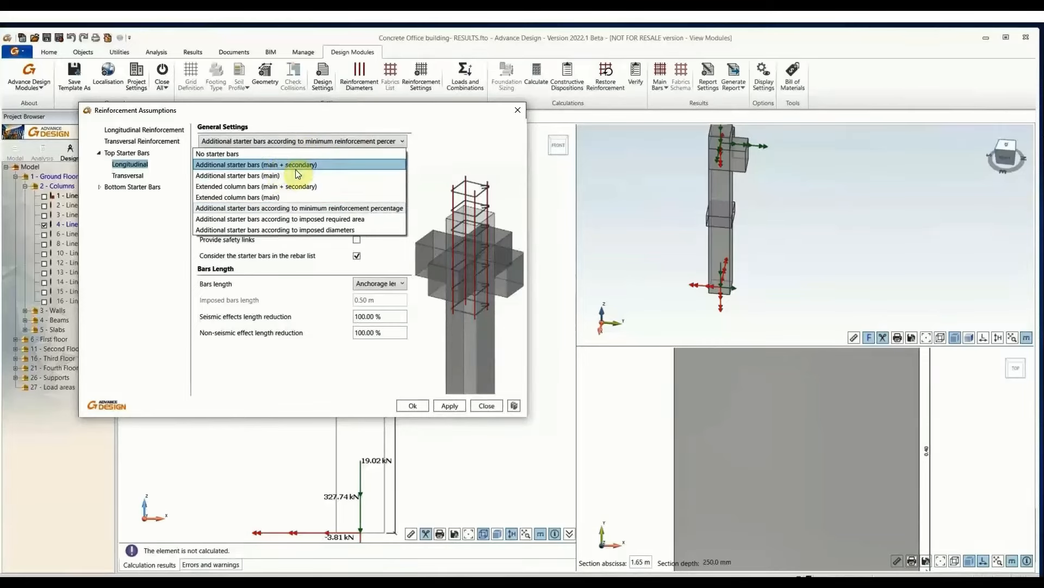
{"action": "left_click", "coordinate": [296, 175]}
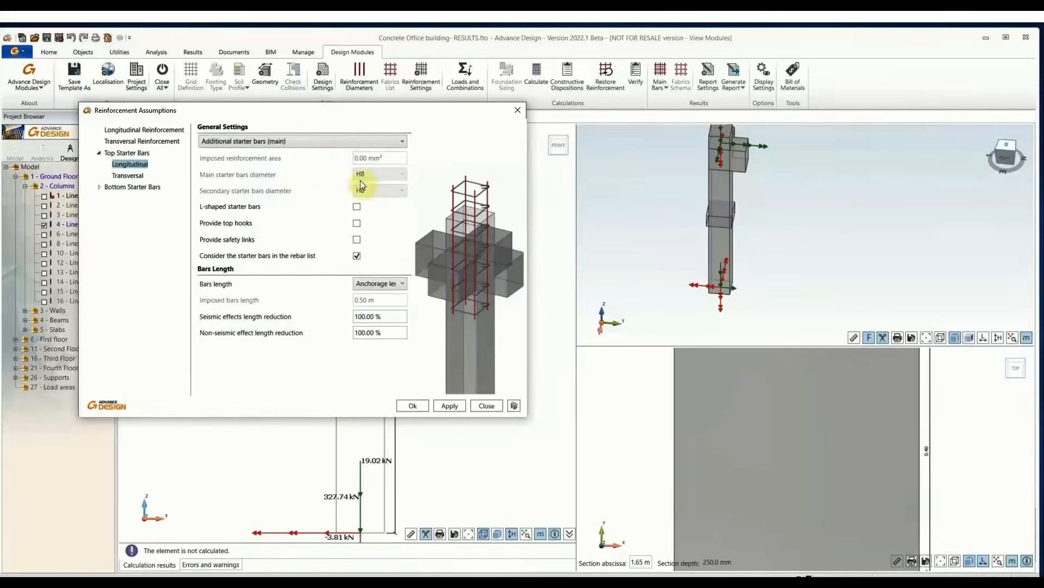
- Try the L-shaped option for the top starter bars and set their bars length to Lap length
{"action": "left_click", "coordinate": [358, 209]}
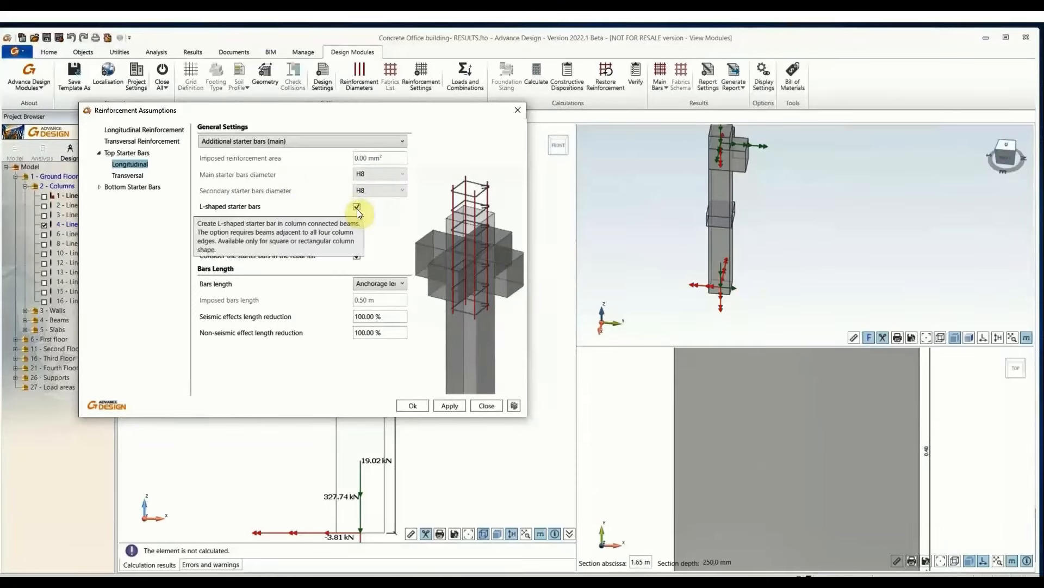
{"action": "left_click", "coordinate": [357, 208]}
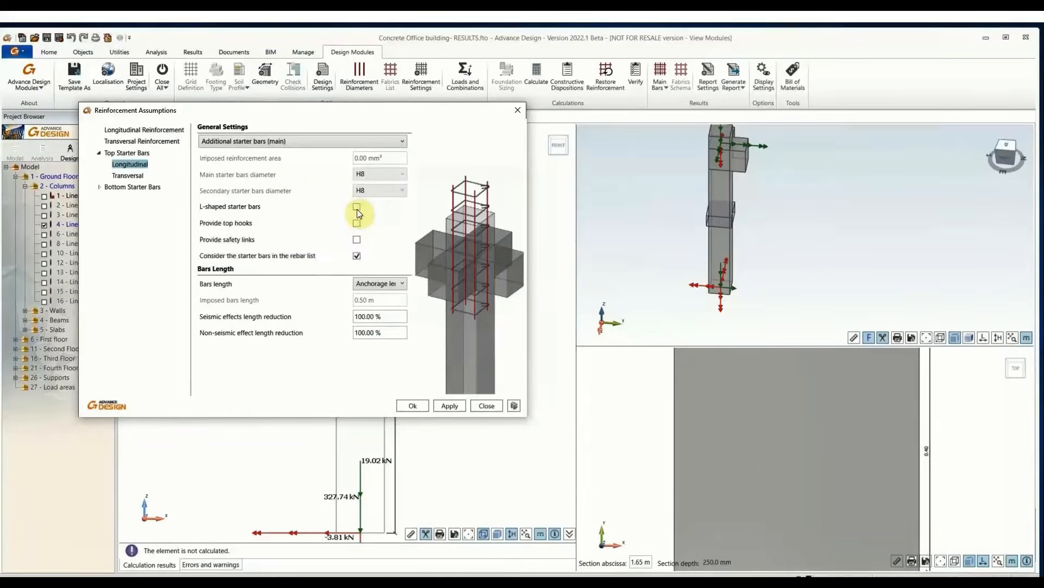
{"action": "left_click", "coordinate": [357, 254]}
{"action": "left_click", "coordinate": [387, 283]}
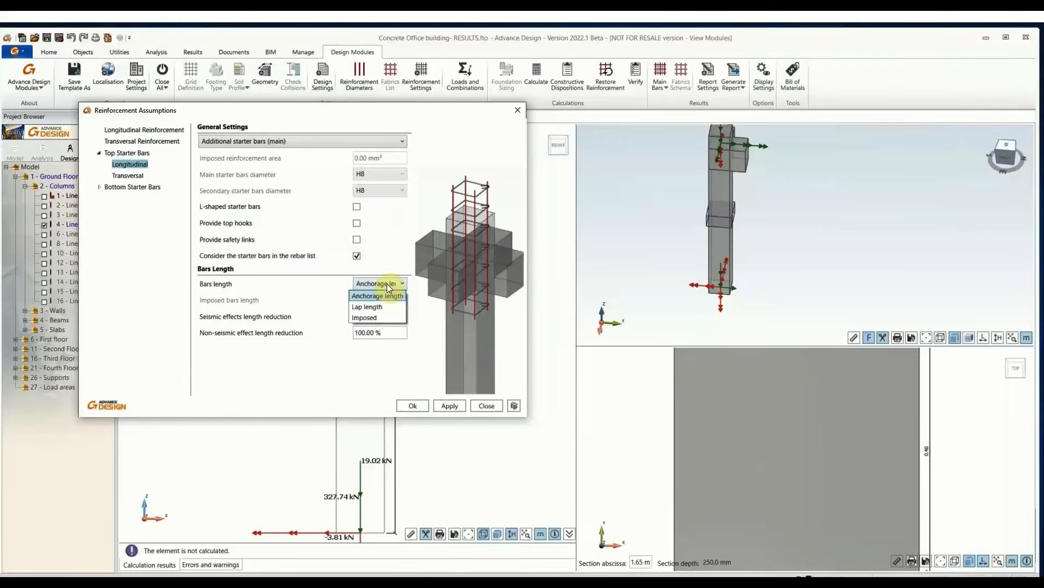
{"action": "left_click", "coordinate": [371, 306]}
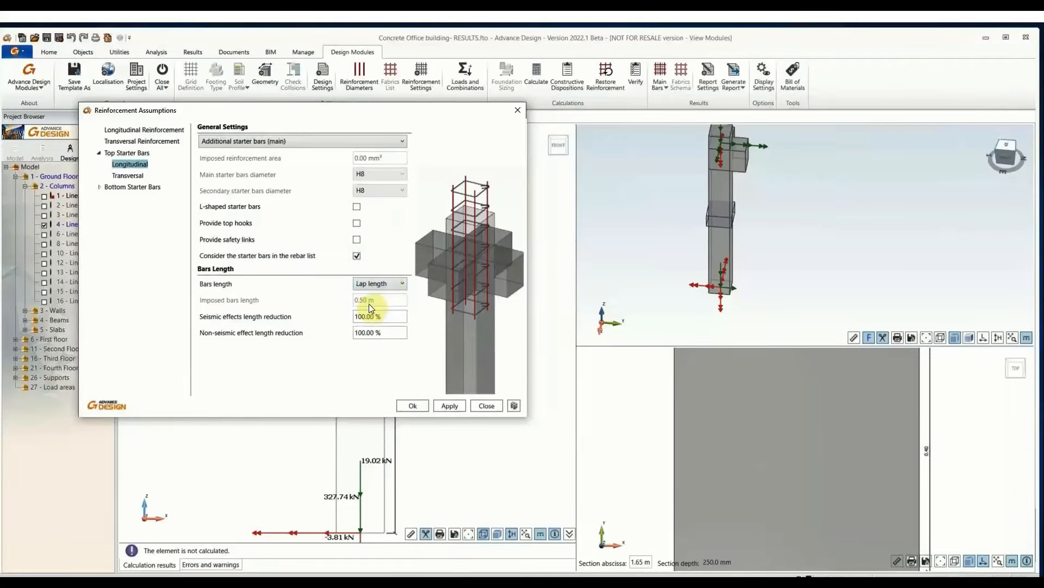
{"action": "left_click", "coordinate": [398, 332]}
{"action": "left_click", "coordinate": [394, 299]}
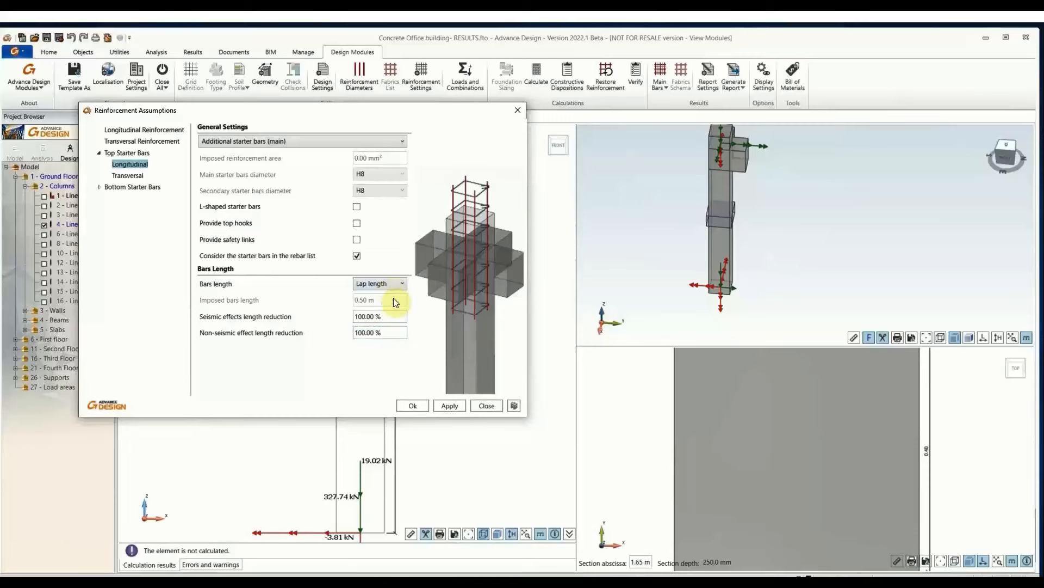
- Try transversal bars on the top starter bars in the Top and the Bottom and Top positions, and switch them off again
{"action": "left_click", "coordinate": [131, 176]}
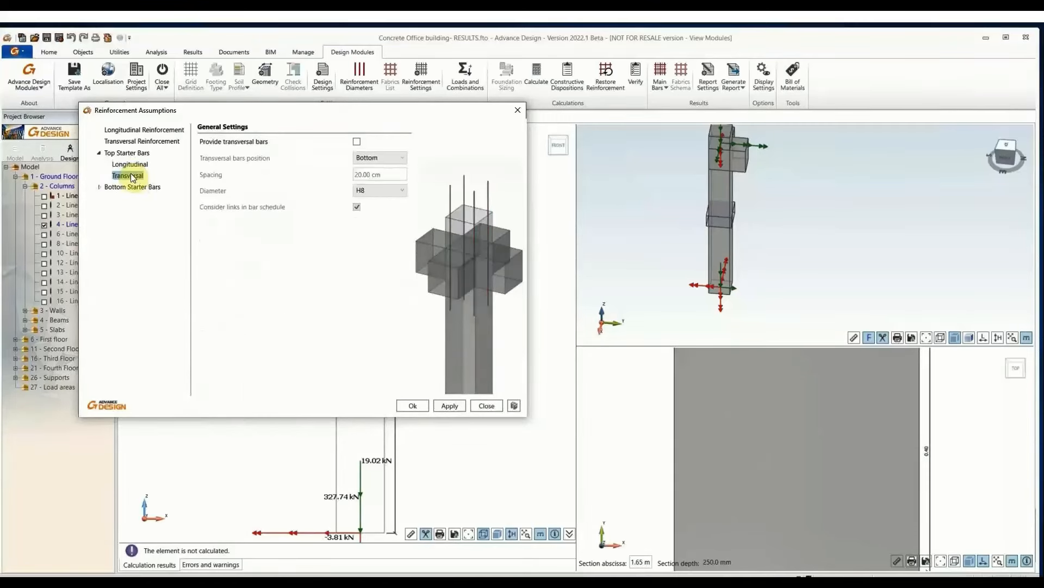
{"action": "left_click", "coordinate": [357, 141]}
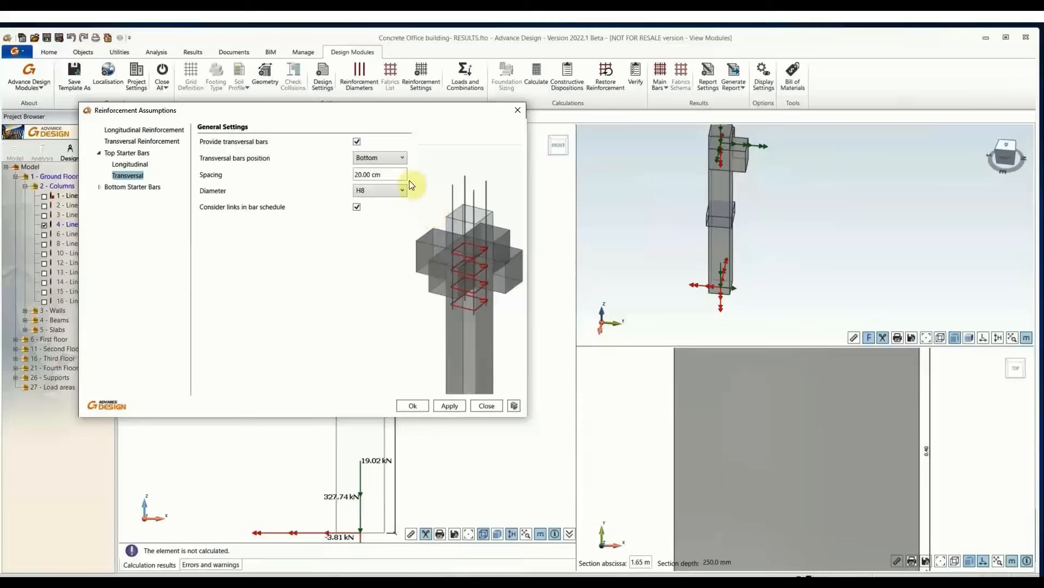
{"action": "left_click", "coordinate": [377, 158]}
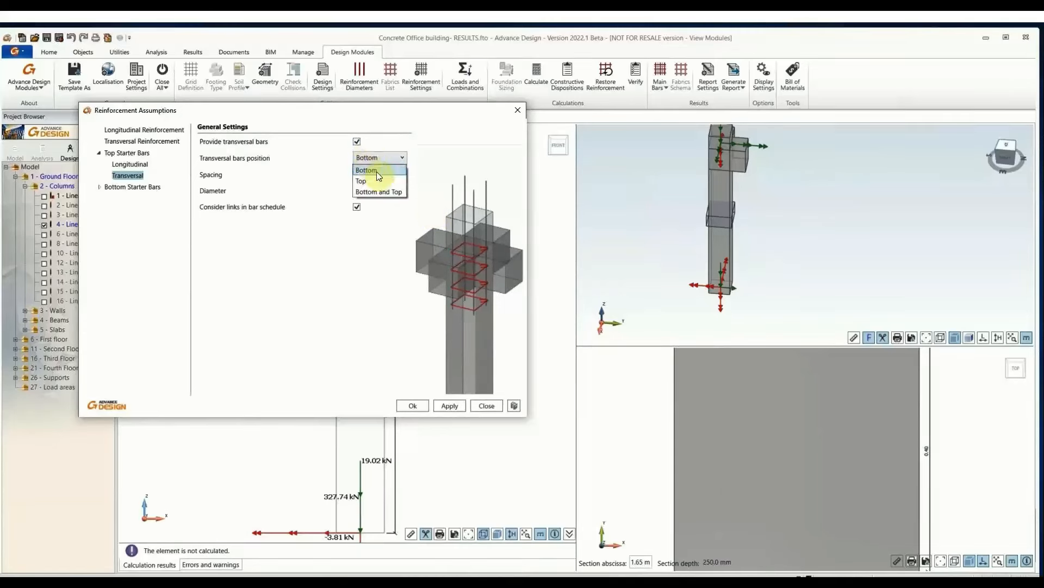
{"action": "left_click", "coordinate": [377, 180]}
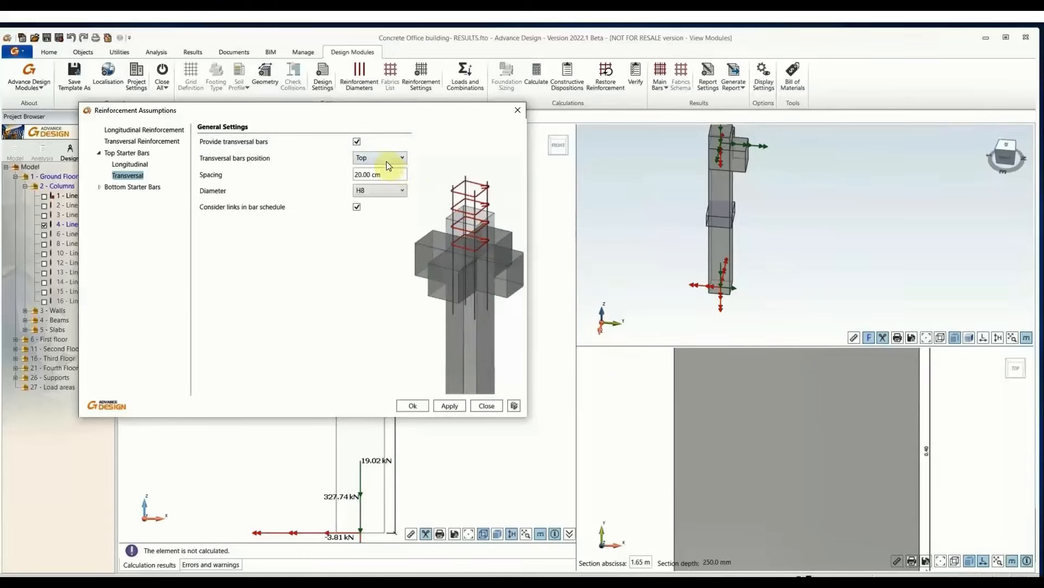
{"action": "left_click", "coordinate": [383, 192]}
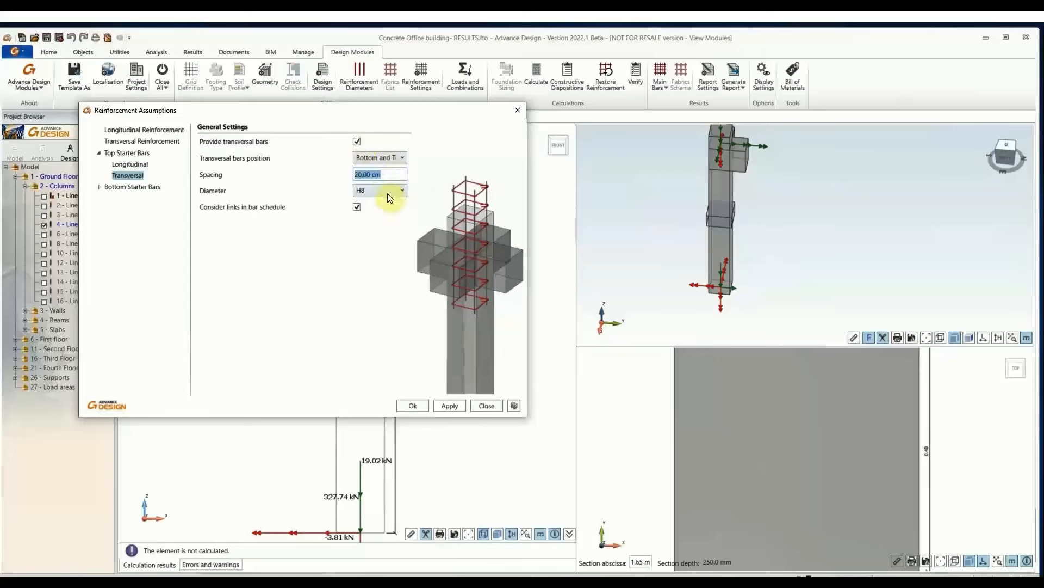
{"action": "left_click", "coordinate": [387, 194]}
{"action": "left_click", "coordinate": [358, 147]}
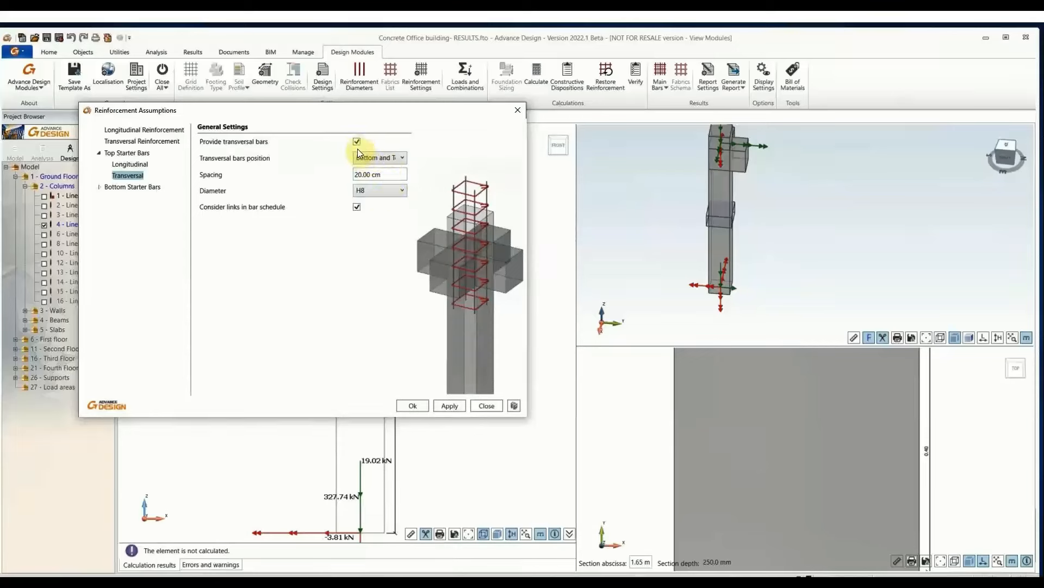
{"action": "left_click", "coordinate": [358, 146]}
- Review the bottom starter bar types, set them to No starter bars, and confirm the reinforcement assumptions
{"action": "left_click", "coordinate": [131, 187]}
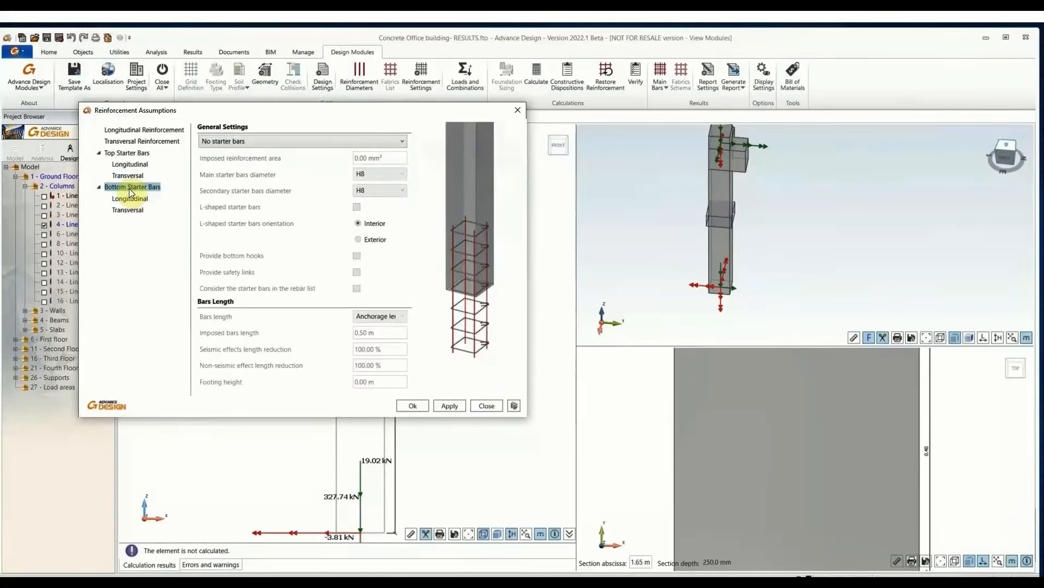
{"action": "left_click", "coordinate": [351, 143]}
{"action": "left_click", "coordinate": [310, 165]}
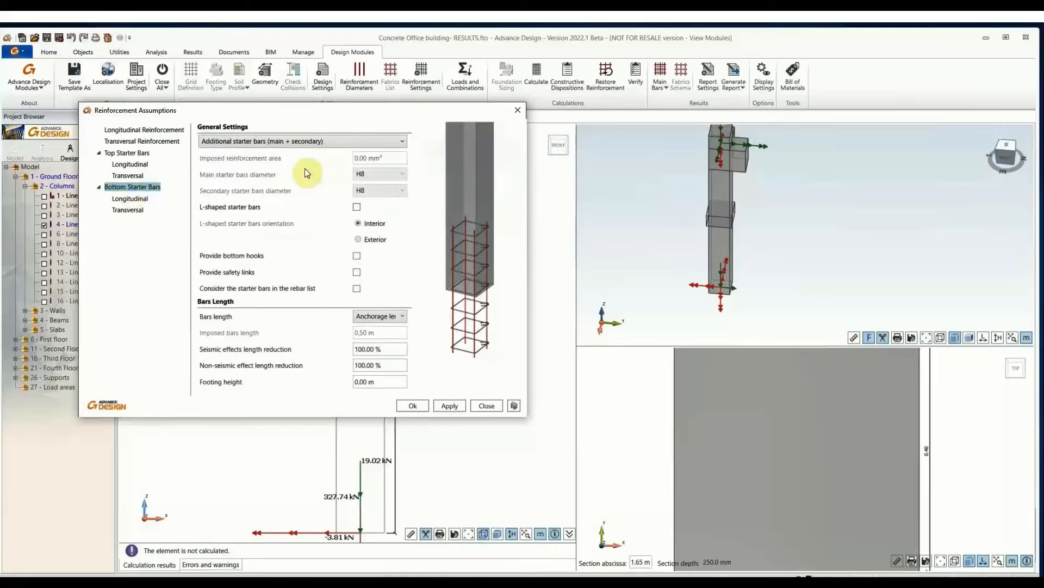
{"action": "left_click", "coordinate": [309, 145]}
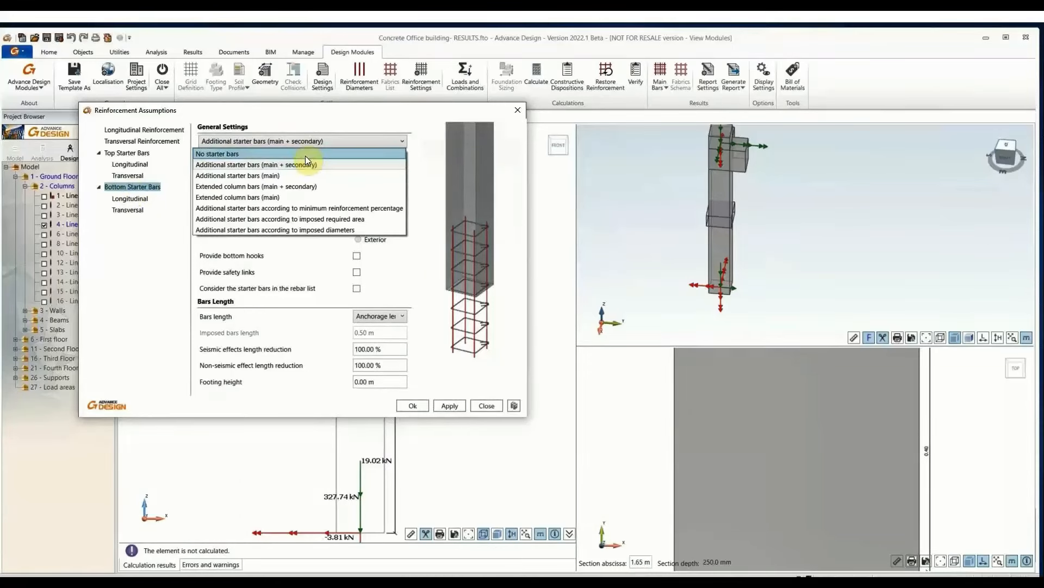
{"action": "left_click", "coordinate": [305, 154]}
{"action": "left_click", "coordinate": [414, 407]}
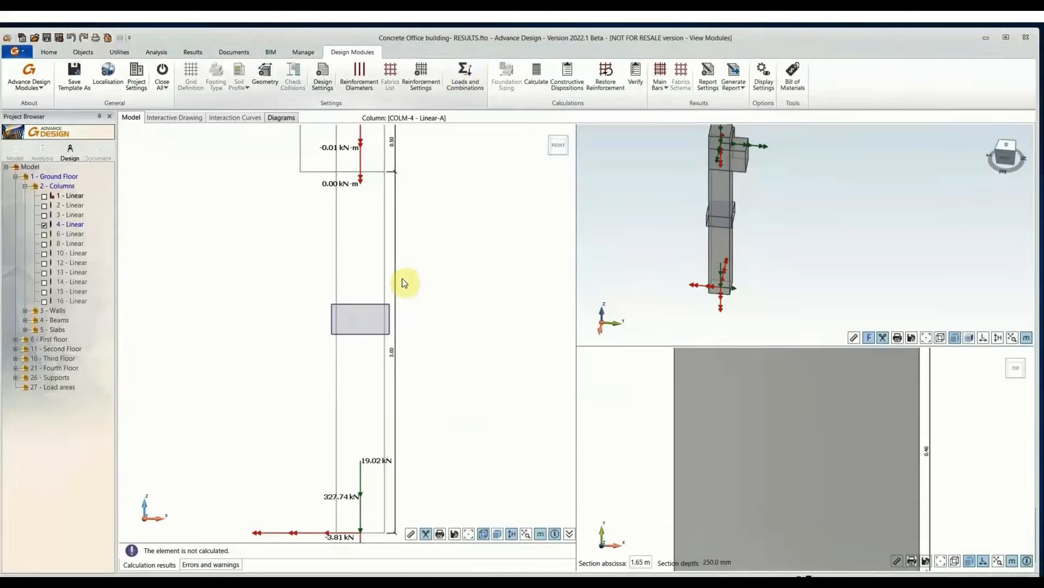
- Review the column's top internal efforts for the DL load case, including axial force, moments and shear
{"action": "left_click", "coordinate": [465, 76]}
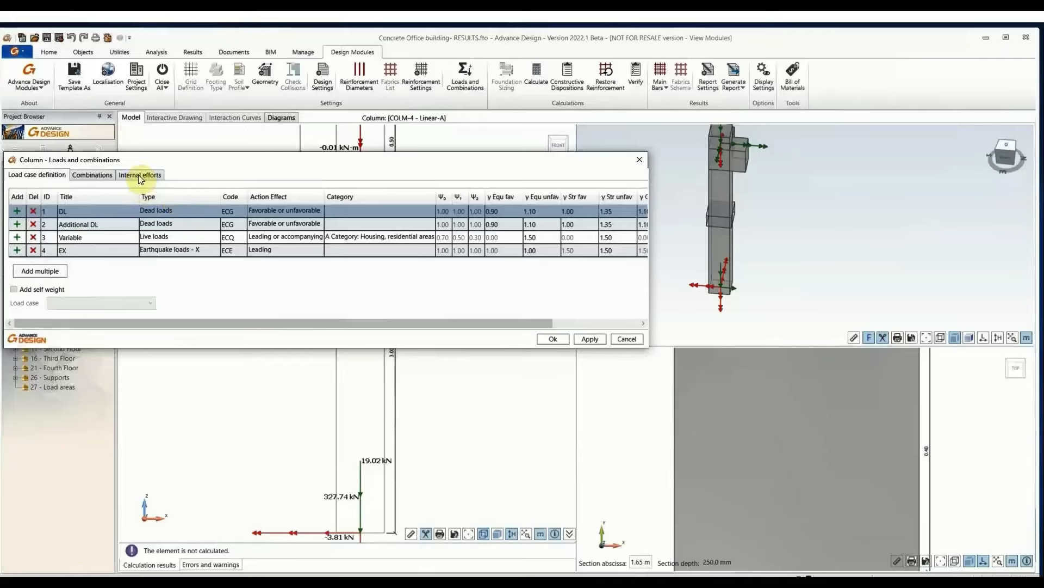
{"action": "left_click", "coordinate": [140, 175]}
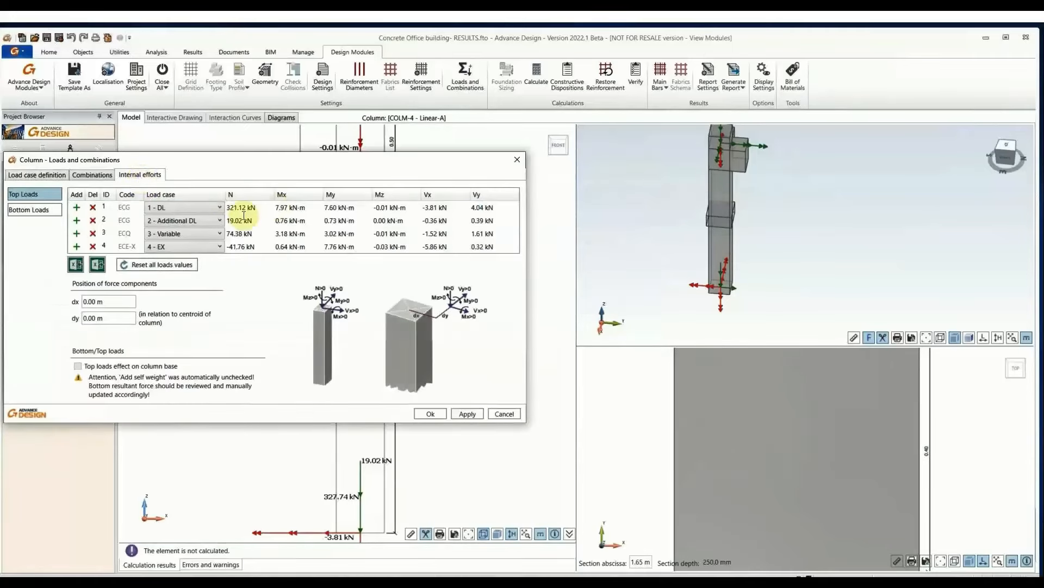
{"action": "left_click", "coordinate": [244, 213]}
{"action": "left_click", "coordinate": [294, 210]}
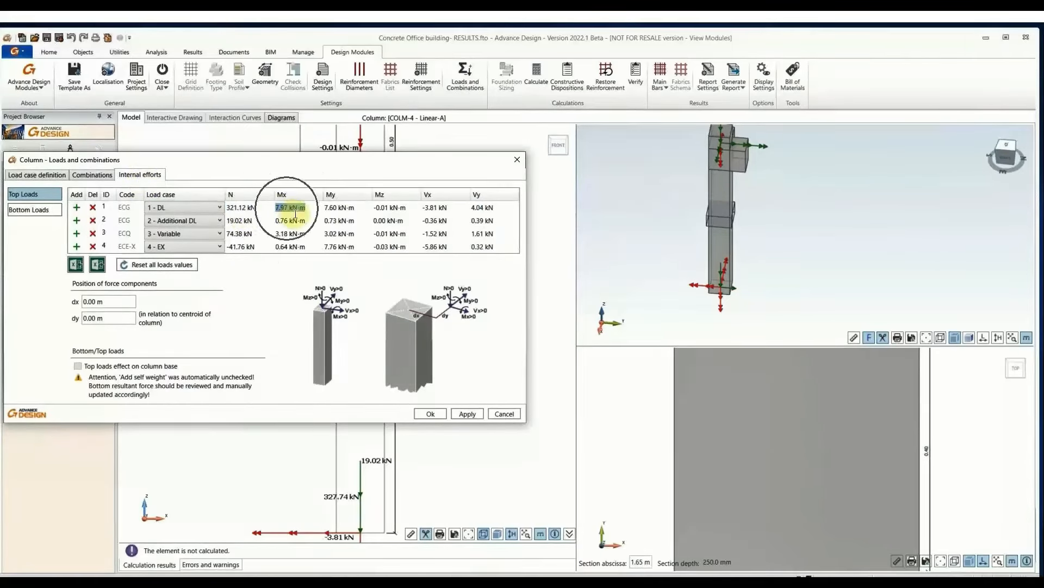
{"action": "left_click", "coordinate": [338, 210]}
{"action": "left_click", "coordinate": [390, 211]}
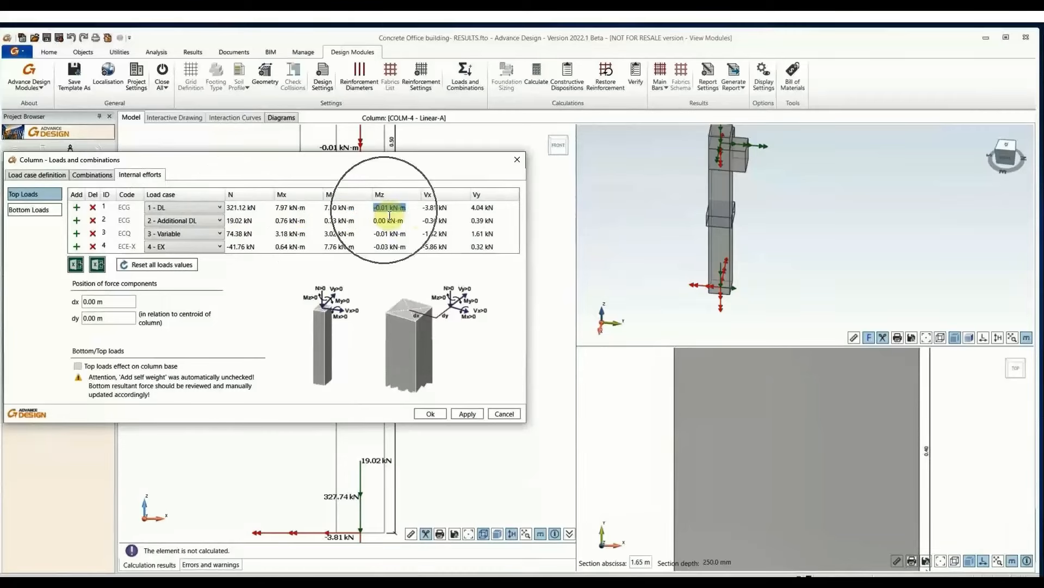
{"action": "left_click", "coordinate": [482, 208]}
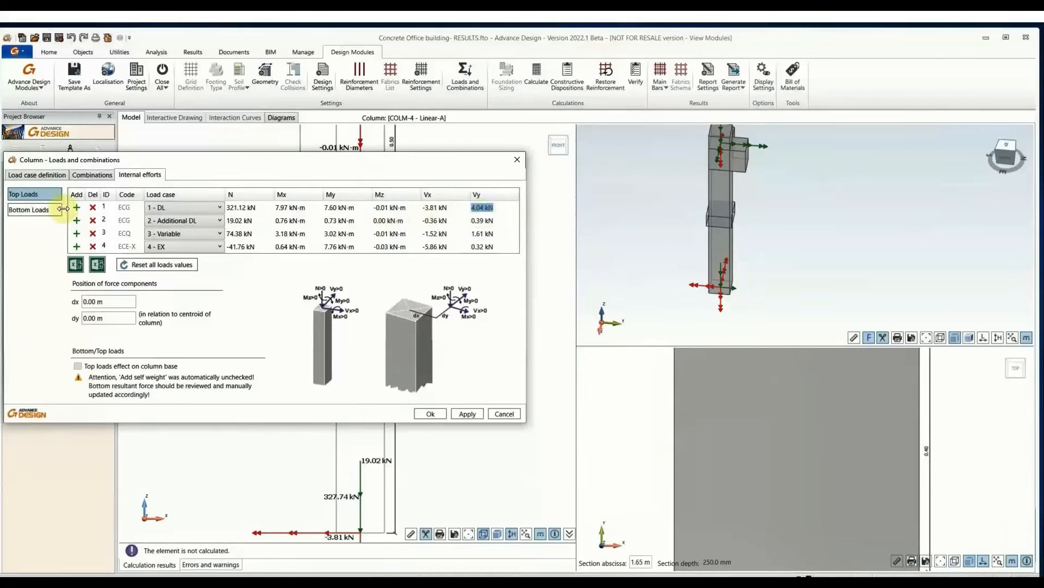
- Compare the column's bottom internal efforts with the top ones and leave the loads and combinations unchanged
{"action": "left_click", "coordinate": [41, 211]}
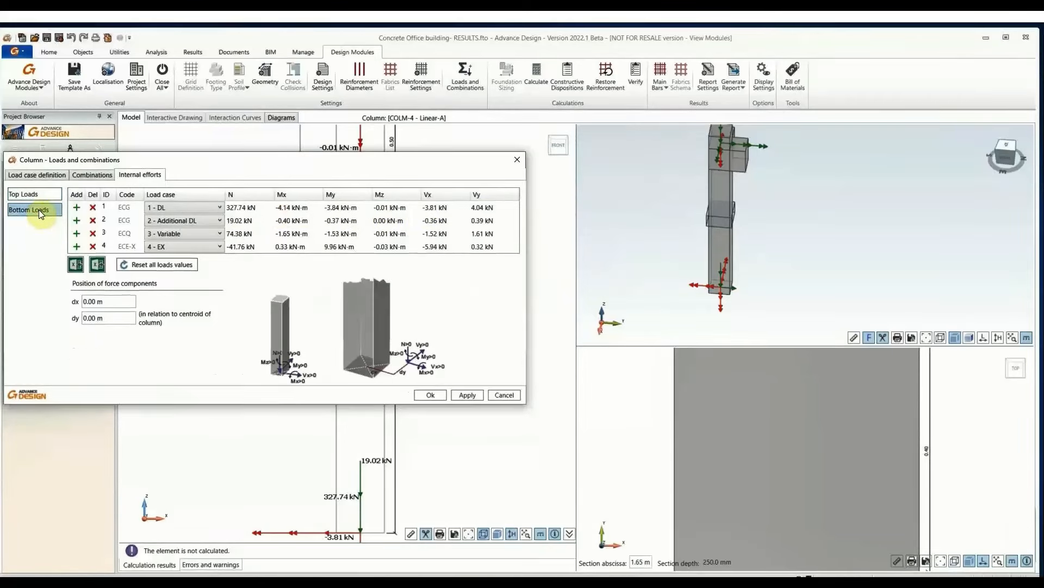
{"action": "left_click", "coordinate": [240, 207]}
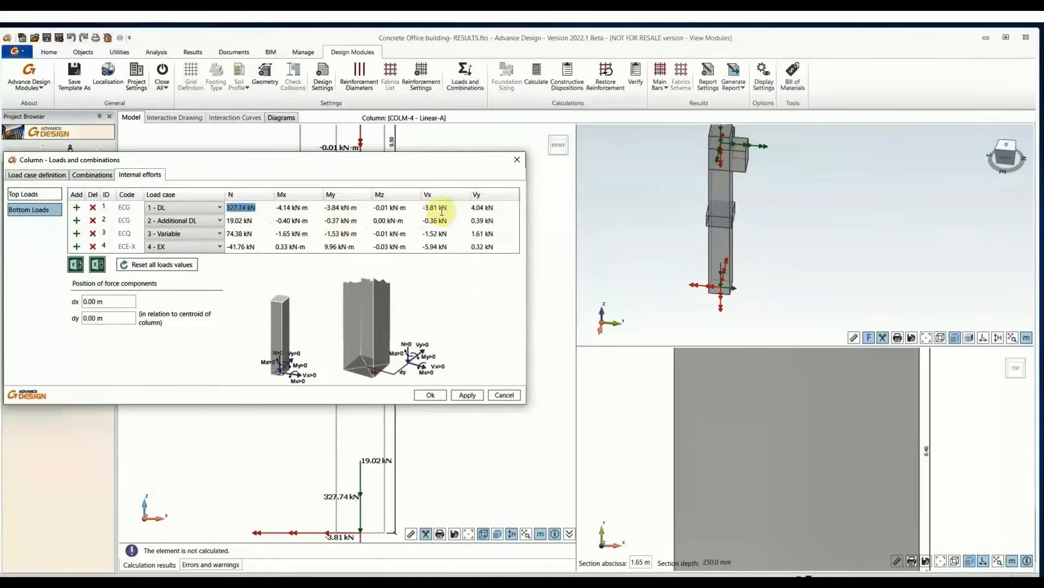
{"action": "left_click", "coordinate": [41, 195]}
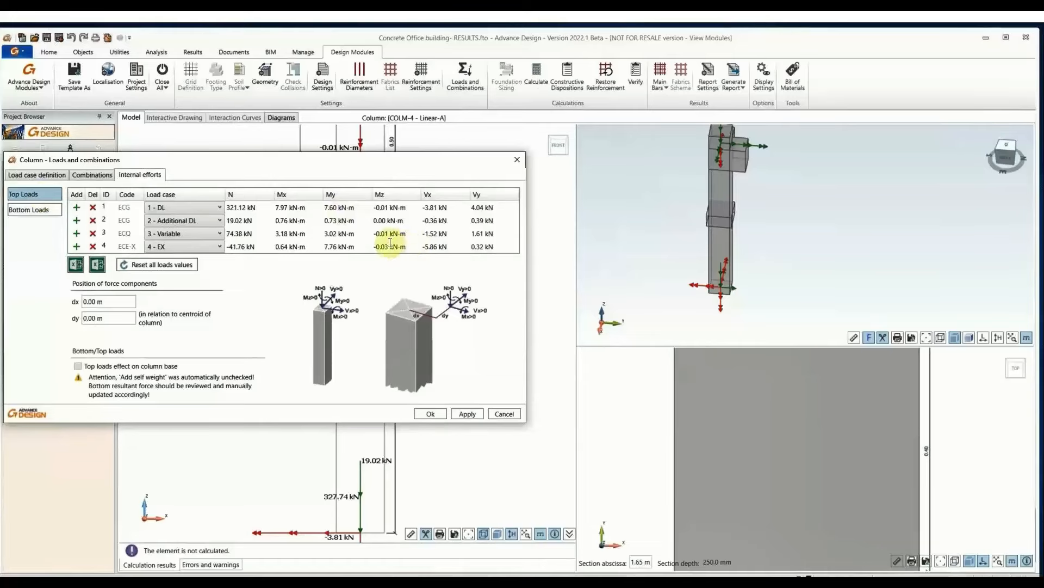
{"action": "left_click", "coordinate": [516, 159]}
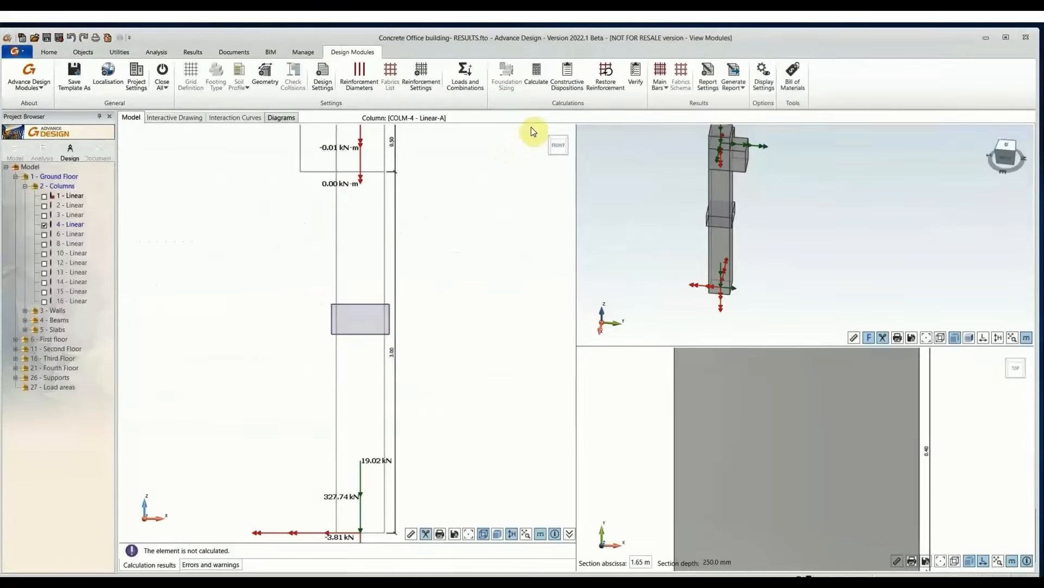
- Calculate the reinforcement of the ground floor column
{"action": "left_click", "coordinate": [537, 77]}
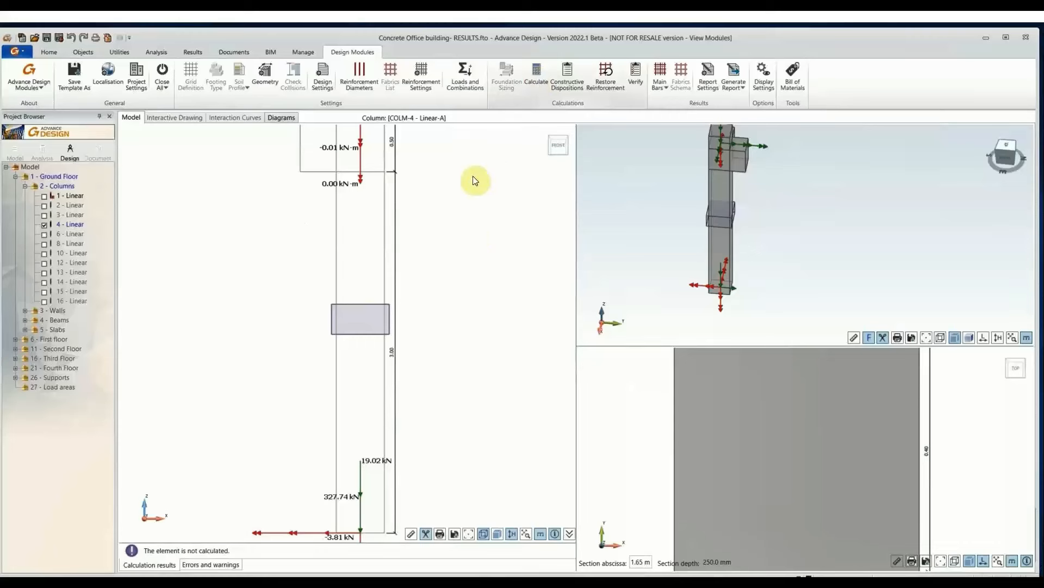
{"action": "left_click", "coordinate": [540, 70]}
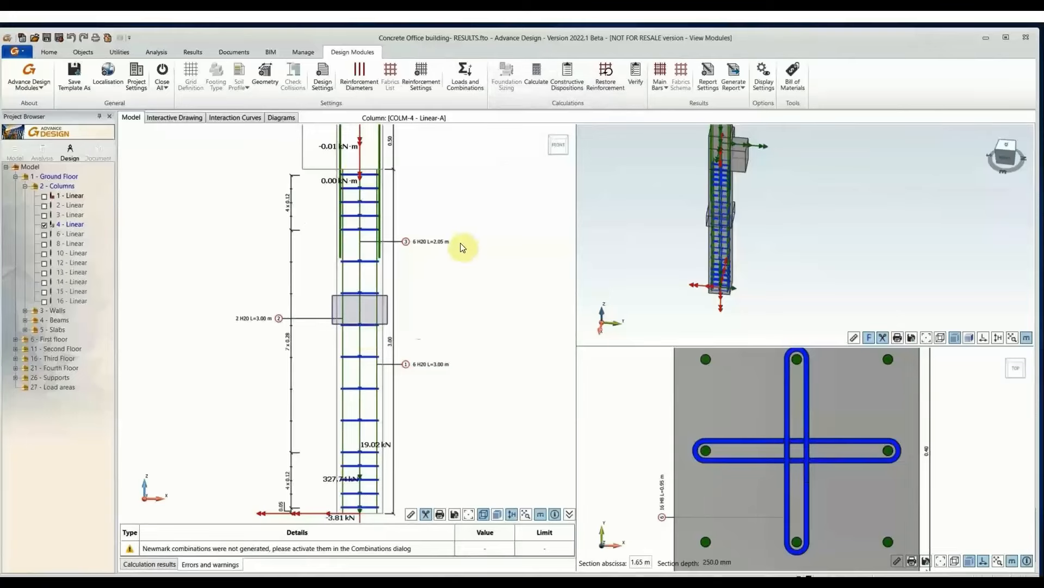
{"action": "scroll", "coordinate": [442, 275], "scroll_direction": "down", "scroll_amount": 2}
{"action": "middle_click_drag", "start_coordinate": [470, 251], "coordinate": [441, 276]}
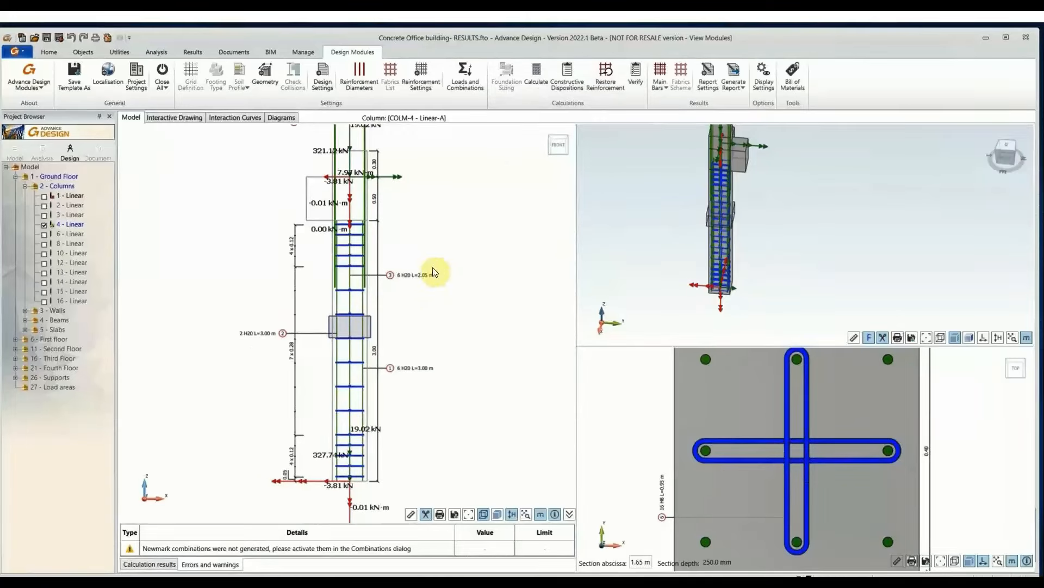
{"action": "scroll", "coordinate": [443, 245], "scroll_direction": "down", "scroll_amount": 1}
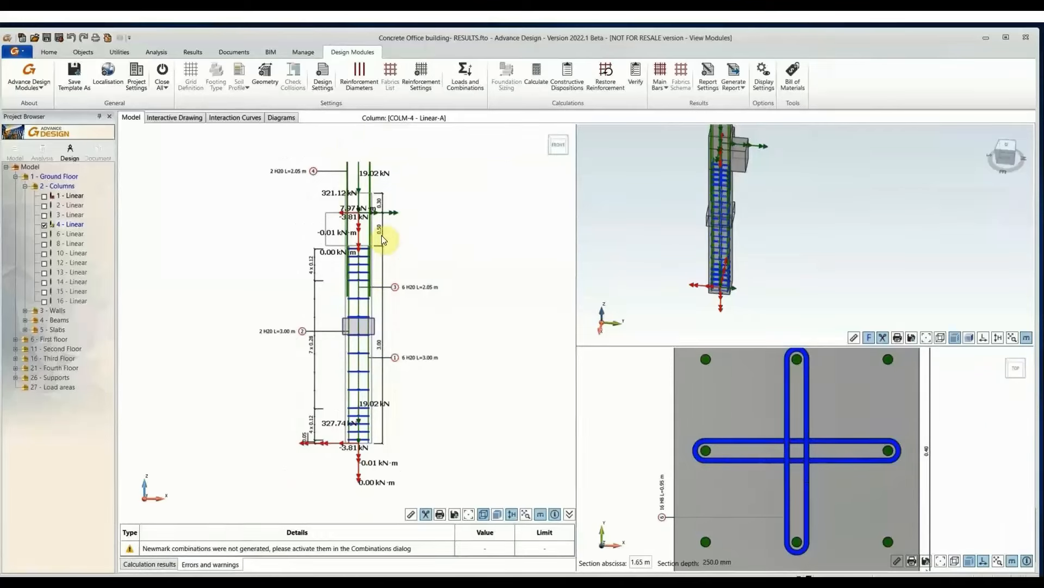
- Examine the main bars, top starter bars and link spacing in the enlarged front elevation of the column
{"action": "double_click", "coordinate": [451, 235]}
{"action": "scroll", "coordinate": [577, 200], "scroll_direction": "up", "scroll_amount": 3}
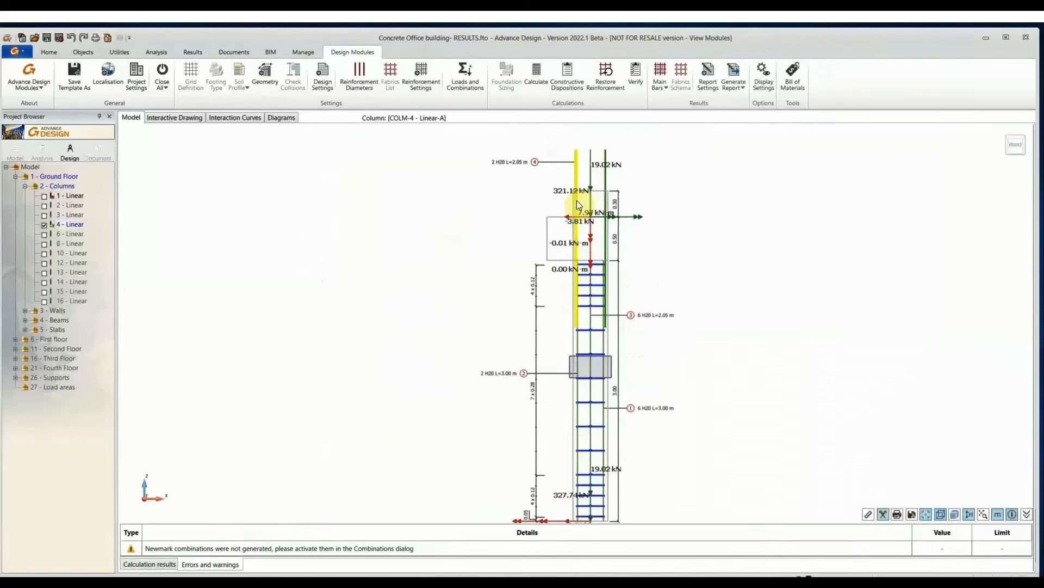
{"action": "middle_click_drag", "start_coordinate": [611, 312], "coordinate": [531, 163]}
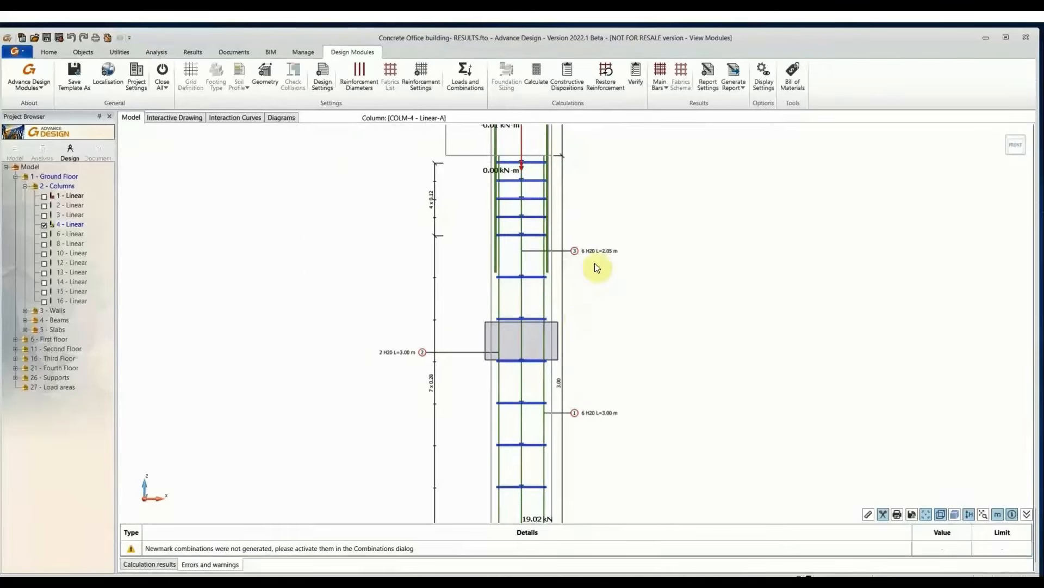
{"action": "scroll", "coordinate": [596, 266], "scroll_direction": "up", "scroll_amount": 5}
{"action": "scroll", "coordinate": [550, 252], "scroll_direction": "down", "scroll_amount": 3}
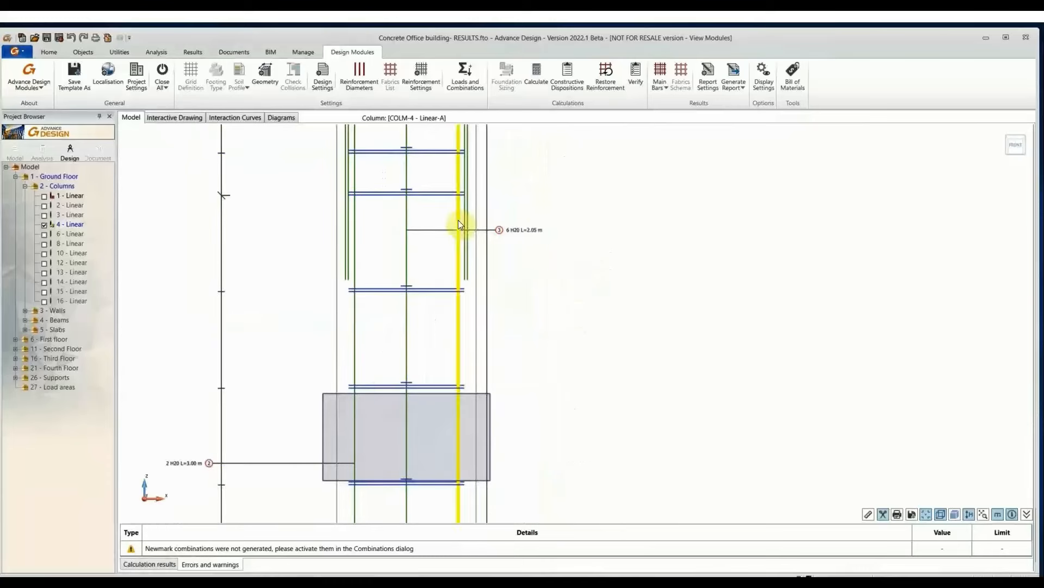
{"action": "key", "text": "ctrl"}
{"action": "scroll", "coordinate": [512, 229], "scroll_direction": "down", "scroll_amount": 2}
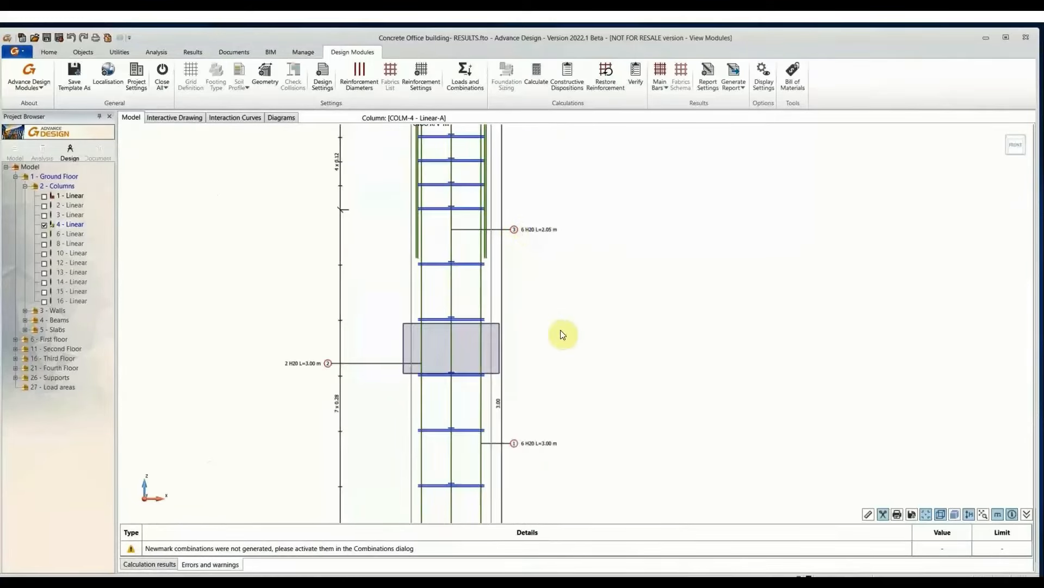
{"action": "middle_click_drag", "start_coordinate": [560, 334], "coordinate": [562, 147]}
{"action": "scroll", "coordinate": [535, 408], "scroll_direction": "down", "scroll_amount": 3}
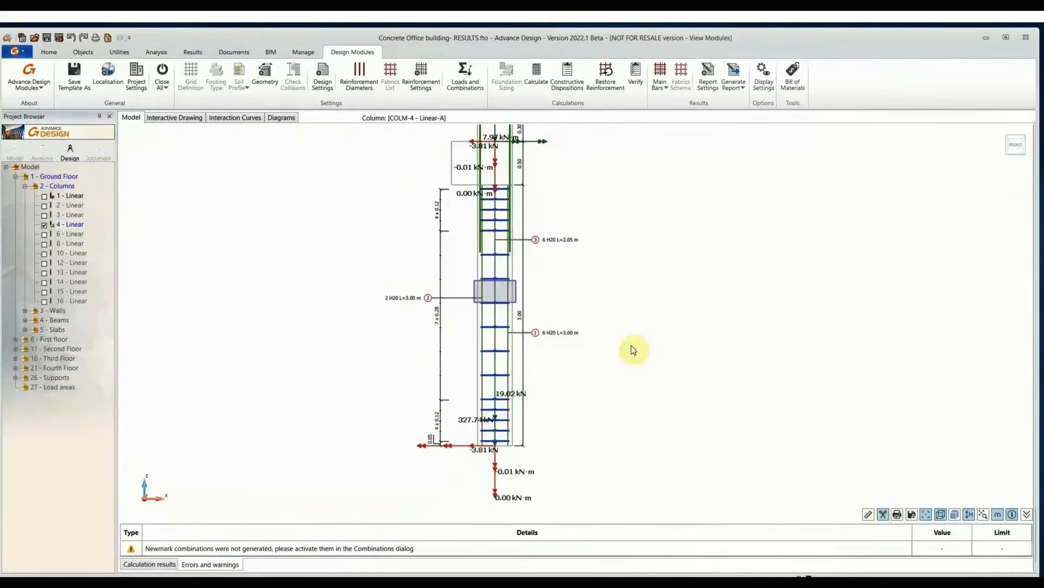
{"action": "double_click", "coordinate": [630, 344]}
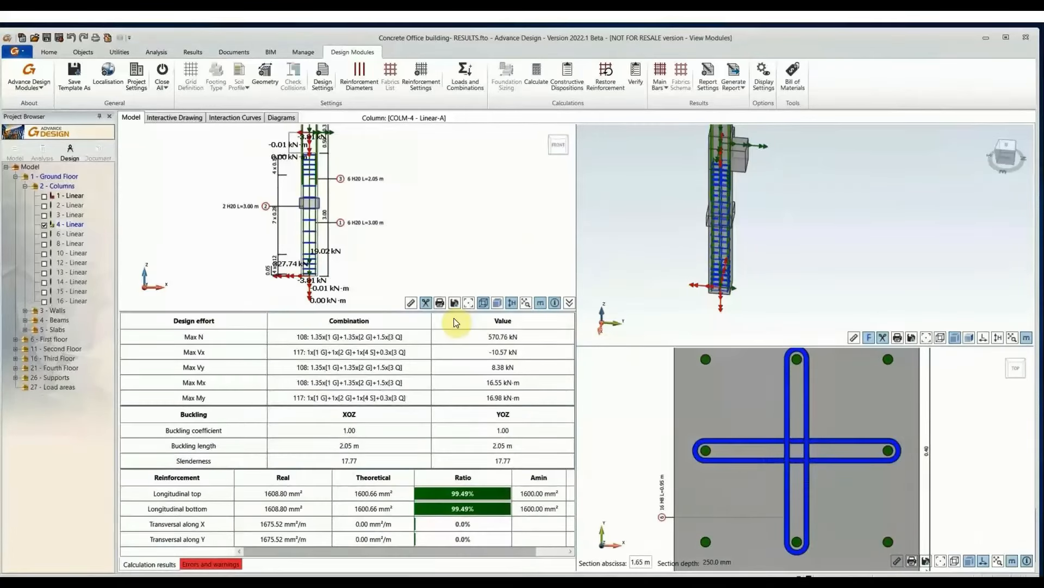
- Inspect the transversal reinforcement around the main bars near the column head in the enlarged 3D view
{"action": "middle_click_drag", "start_coordinate": [806, 217], "coordinate": [842, 218]}
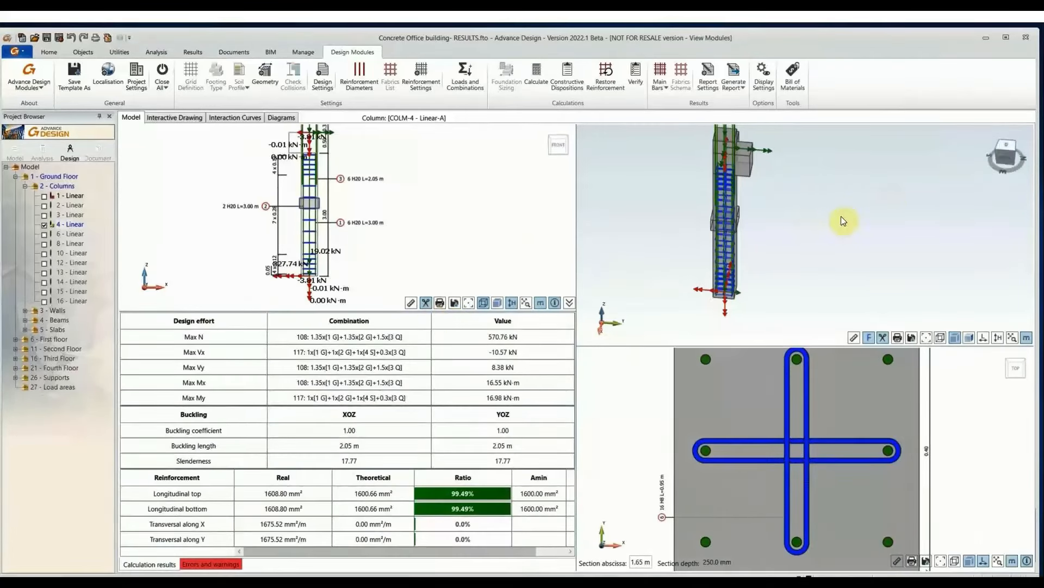
{"action": "double_click", "coordinate": [845, 220]}
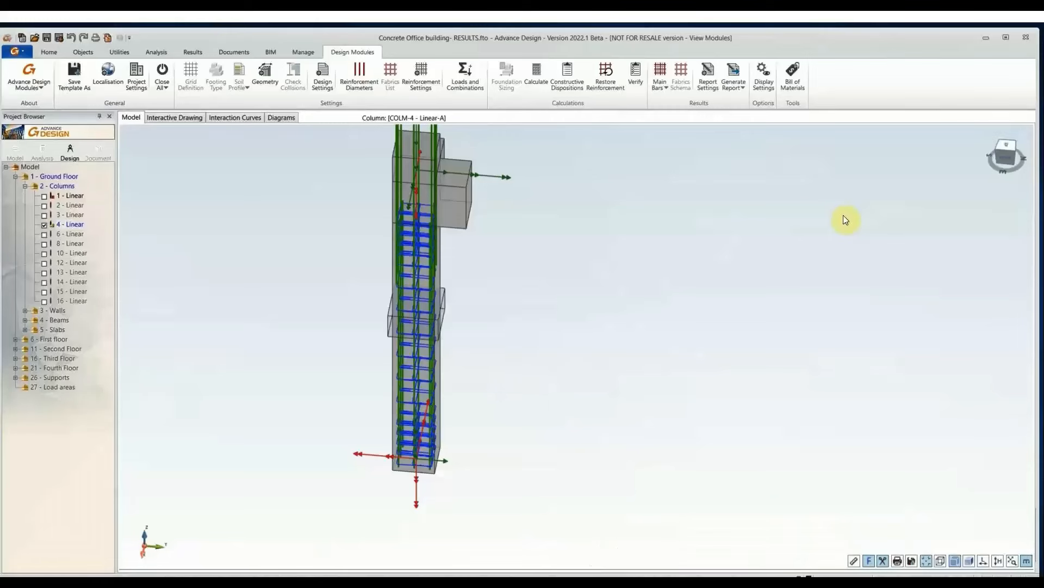
{"action": "middle_click_drag", "start_coordinate": [553, 275], "coordinate": [580, 296]}
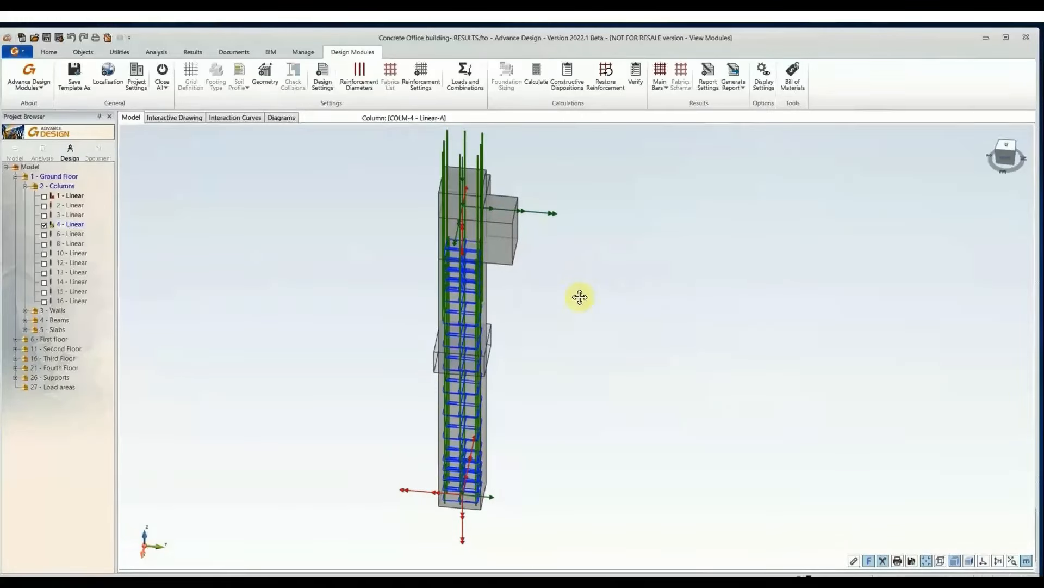
{"action": "scroll", "coordinate": [897, 181], "scroll_direction": "down", "scroll_amount": 2}
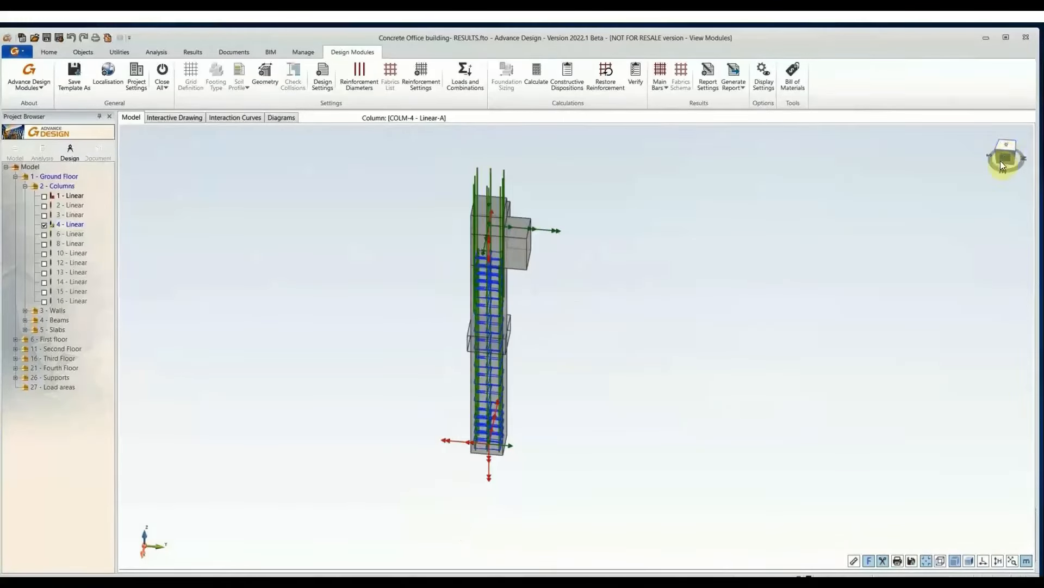
{"action": "mouse_move", "coordinate": [1006, 158]}
{"action": "left_mouse_down"}
{"action": "mouse_move", "coordinate": [1040, 148]}
{"action": "mouse_move", "coordinate": [1001, 155]}
{"action": "left_mouse_up"}
{"action": "scroll", "coordinate": [506, 247], "scroll_direction": "up", "scroll_amount": 1}
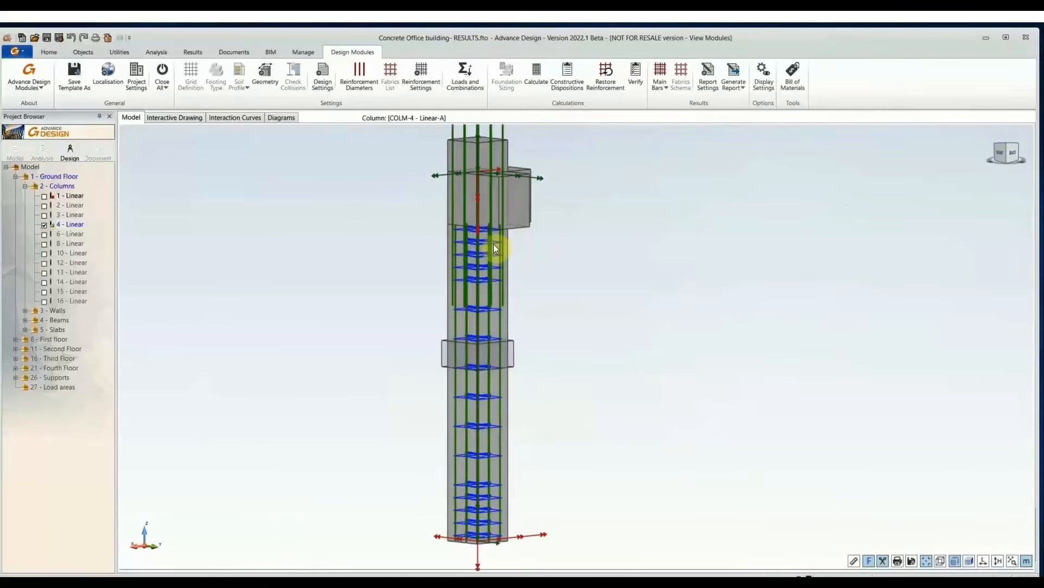
{"action": "scroll", "coordinate": [472, 241], "scroll_direction": "up", "scroll_amount": 4}
{"action": "scroll", "coordinate": [413, 174], "scroll_direction": "up", "scroll_amount": 1}
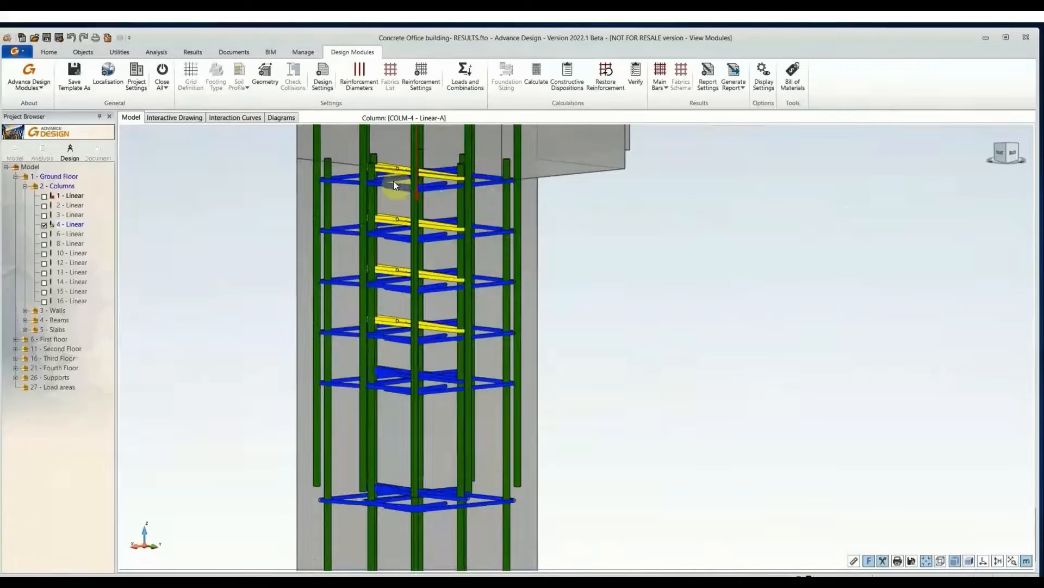
{"action": "scroll", "coordinate": [393, 181], "scroll_direction": "up", "scroll_amount": 5}
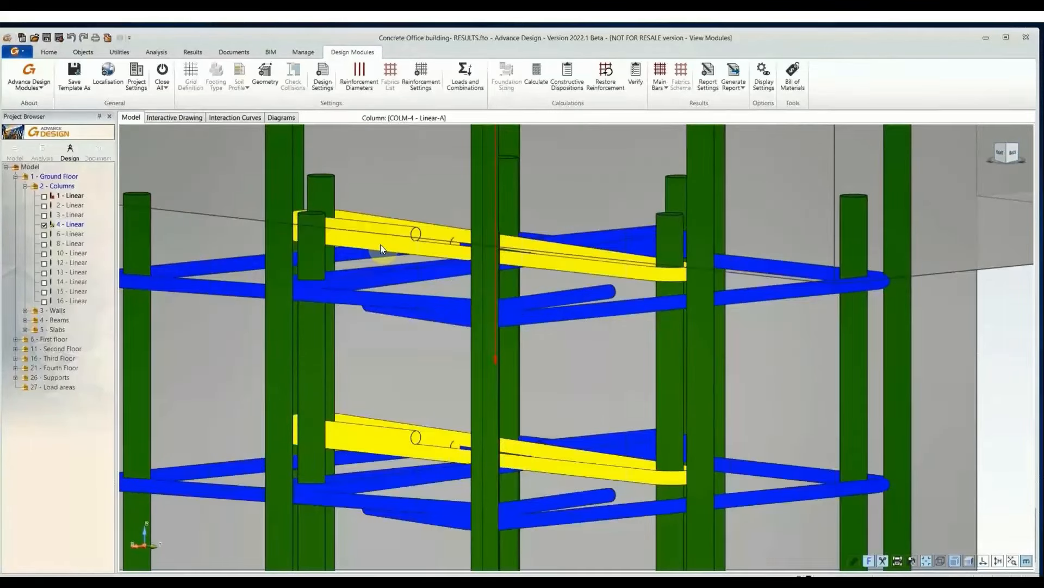
{"action": "scroll", "coordinate": [382, 249], "scroll_direction": "up", "scroll_amount": 2}
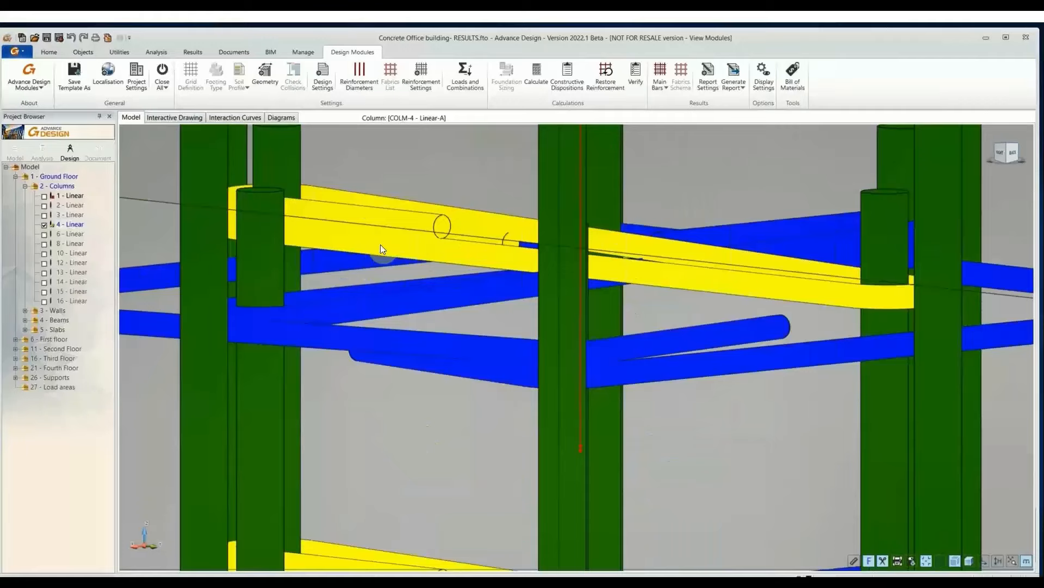
- Examine in 3D how the top starter bars run alongside the main bars and extend above the column through the beam zone
{"action": "middle_click_drag", "start_coordinate": [685, 296], "coordinate": [707, 236]}
{"action": "scroll", "coordinate": [795, 340], "scroll_direction": "down", "scroll_amount": 5}
{"action": "scroll", "coordinate": [707, 234], "scroll_direction": "down", "scroll_amount": 2}
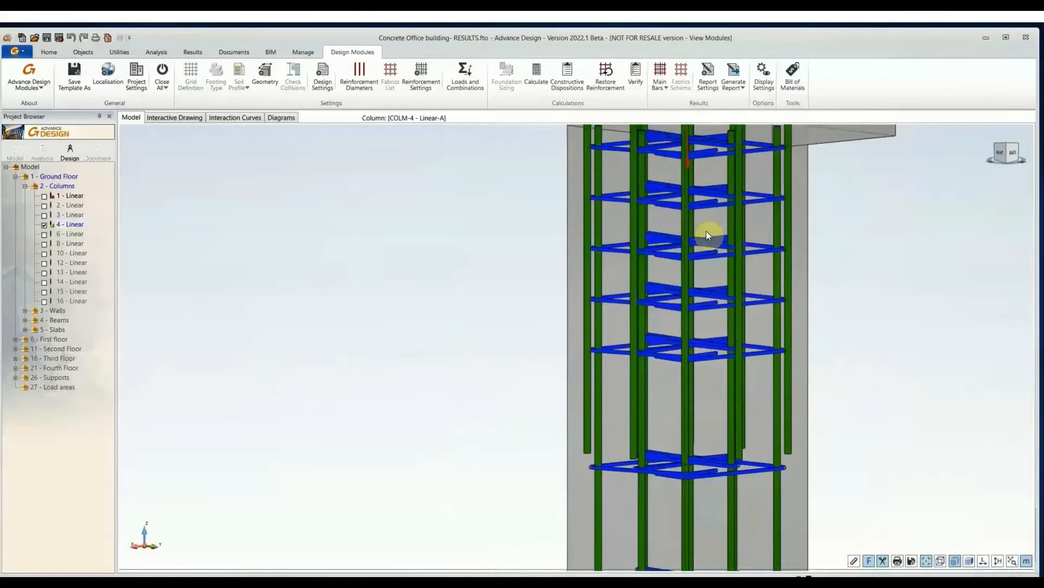
{"action": "scroll", "coordinate": [706, 234], "scroll_direction": "down", "scroll_amount": 2}
{"action": "middle_click_drag", "start_coordinate": [720, 129], "coordinate": [663, 302]}
{"action": "scroll", "coordinate": [681, 328], "scroll_direction": "up", "scroll_amount": 3}
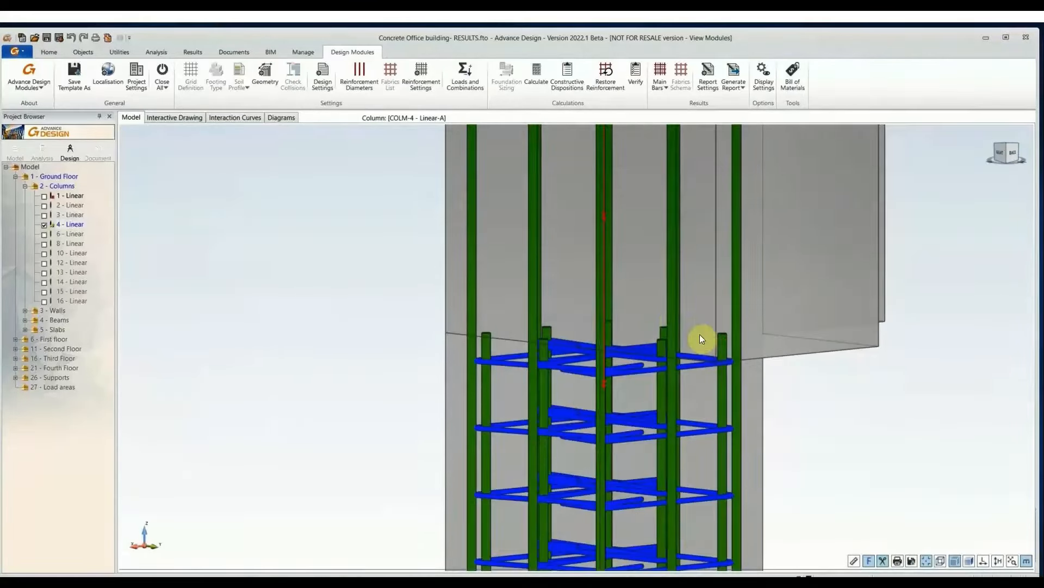
{"action": "scroll", "coordinate": [729, 351], "scroll_direction": "up", "scroll_amount": 3}
{"action": "scroll", "coordinate": [729, 351], "scroll_direction": "down", "scroll_amount": 3}
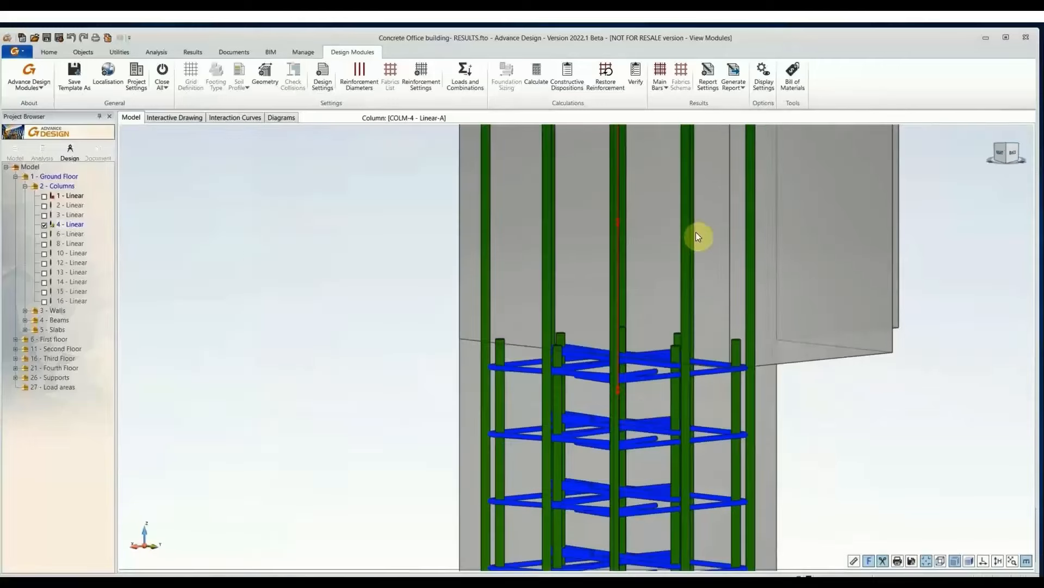
{"action": "middle_click_drag", "start_coordinate": [696, 233], "coordinate": [665, 290]}
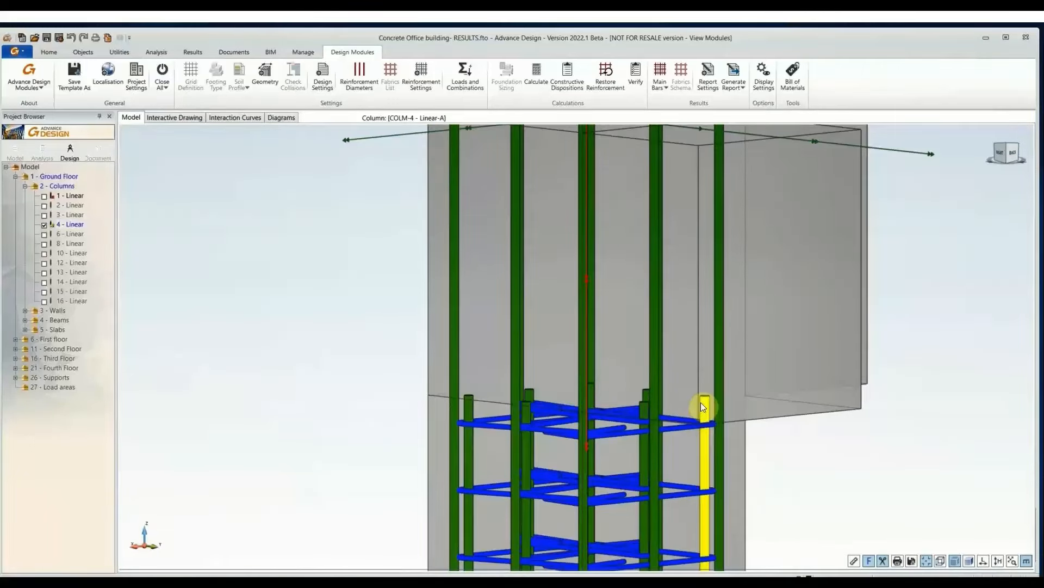
{"action": "middle_click_drag", "start_coordinate": [645, 230], "coordinate": [590, 374]}
{"action": "middle_click_drag", "start_coordinate": [587, 236], "coordinate": [571, 359]}
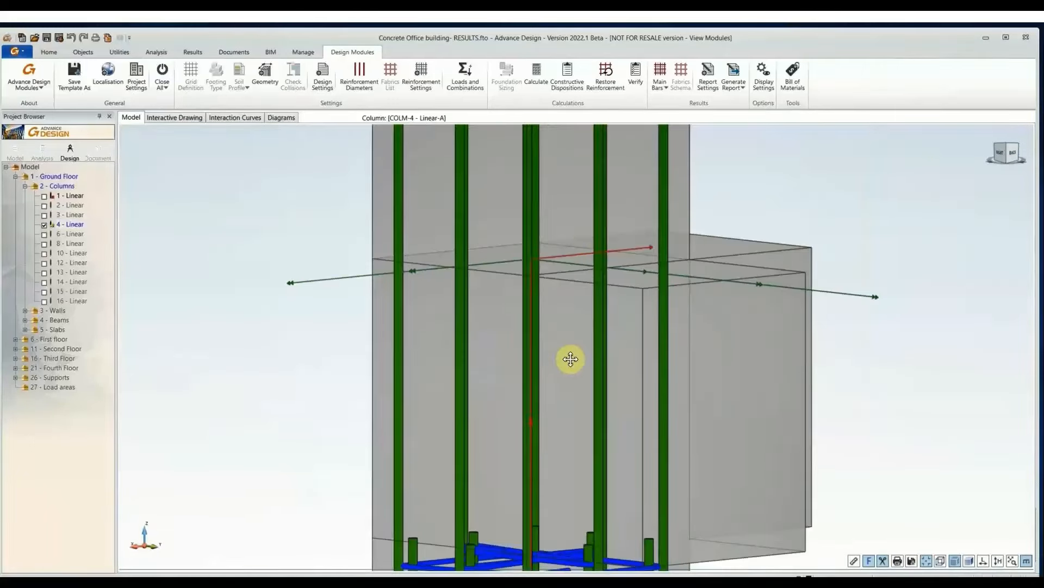
{"action": "scroll", "coordinate": [571, 359], "scroll_direction": "down", "scroll_amount": 5}
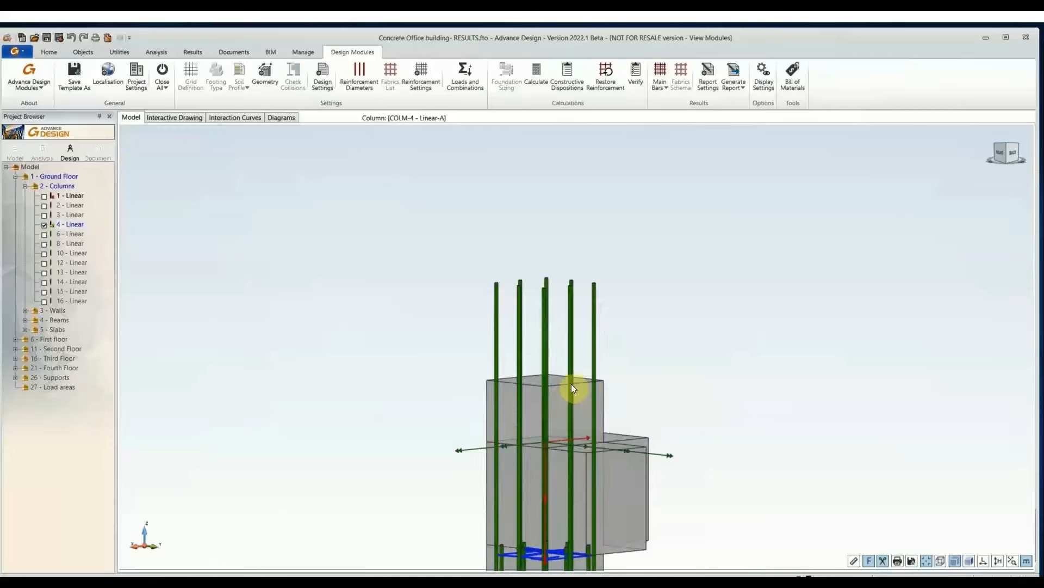
{"action": "scroll", "coordinate": [544, 316], "scroll_direction": "up", "scroll_amount": 2}
{"action": "scroll", "coordinate": [548, 316], "scroll_direction": "down", "scroll_amount": 5}
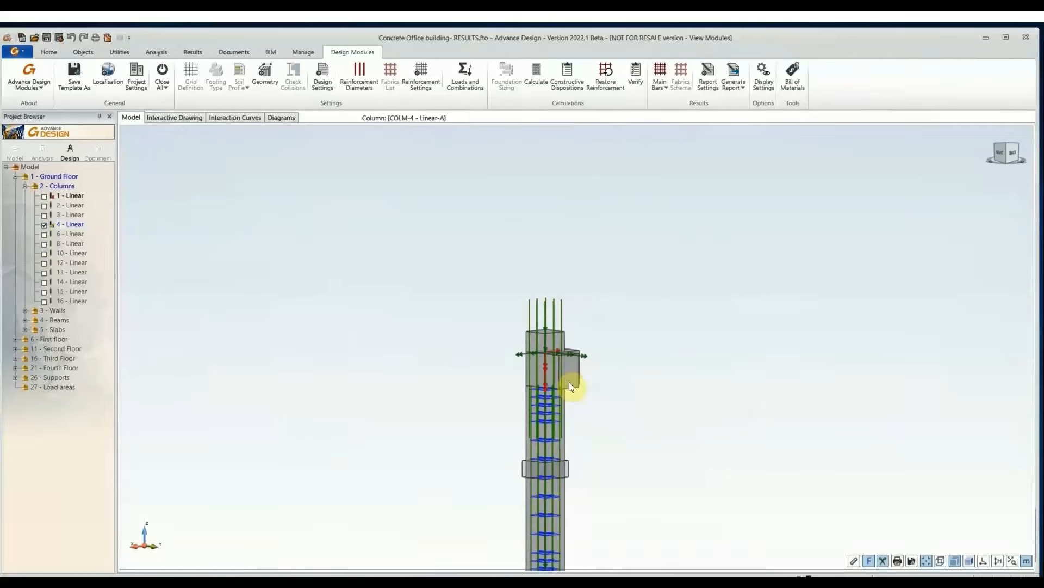
{"action": "middle_click_drag", "start_coordinate": [569, 382], "coordinate": [576, 262]}
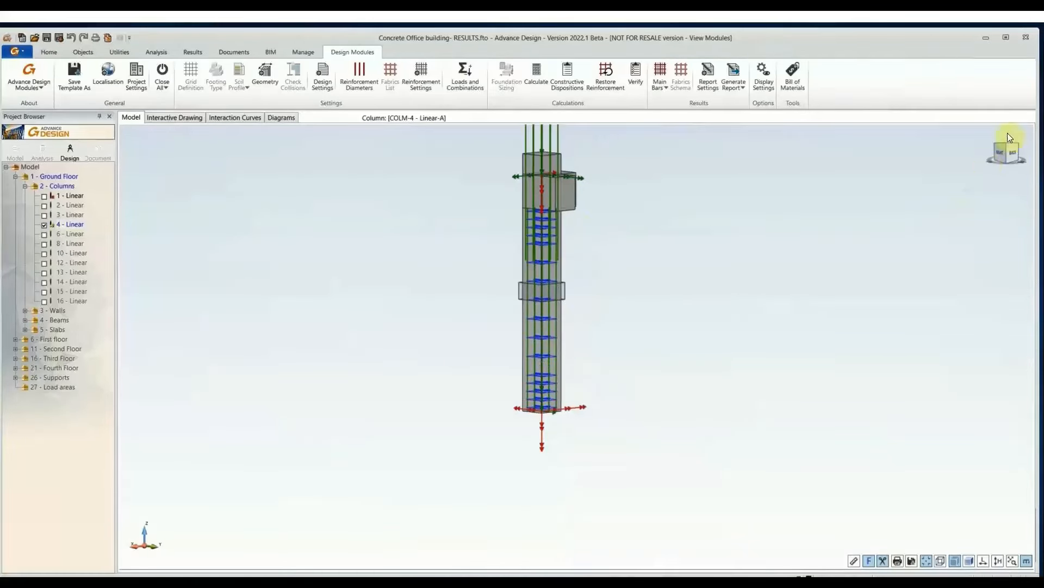
- Examine in an enlarged 3D view how the links and their hooks wrap the main bars near the column base
{"action": "left_click_drag", "start_coordinate": [1010, 155], "coordinate": [1008, 147]}
{"action": "middle_click_drag", "start_coordinate": [758, 198], "coordinate": [783, 310]}
{"action": "middle_click_drag", "start_coordinate": [728, 276], "coordinate": [604, 379]}
{"action": "scroll", "coordinate": [541, 278], "scroll_direction": "up", "scroll_amount": 6}
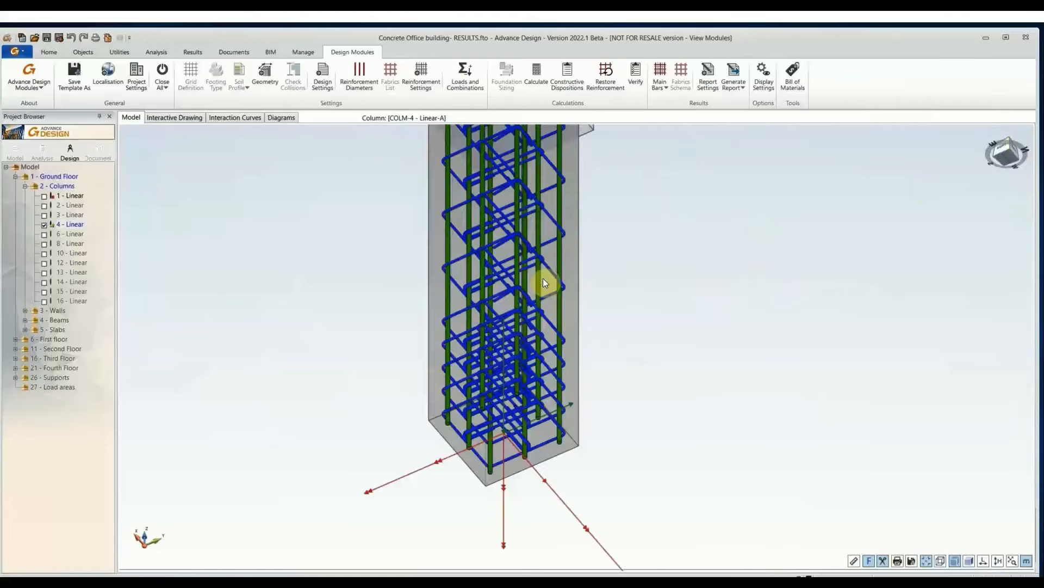
{"action": "scroll", "coordinate": [517, 305], "scroll_direction": "up", "scroll_amount": 4}
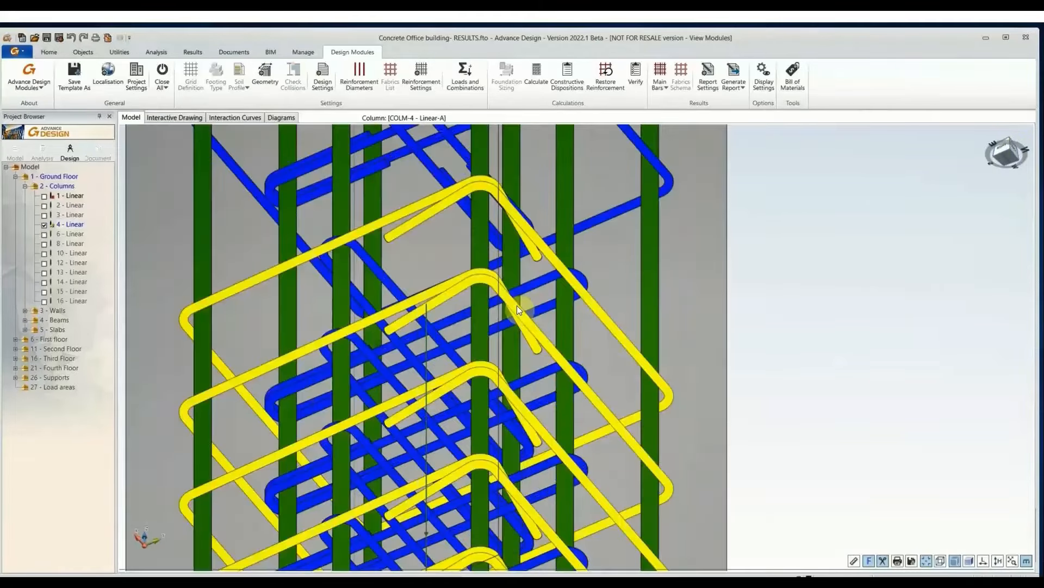
{"action": "scroll", "coordinate": [517, 305], "scroll_direction": "up", "scroll_amount": 2}
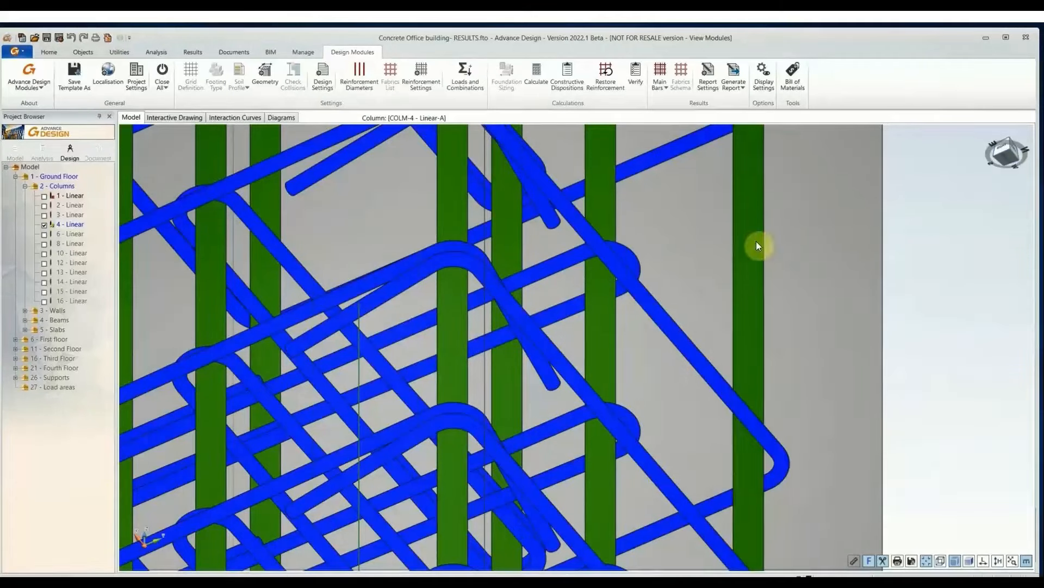
{"action": "scroll", "coordinate": [810, 244], "scroll_direction": "down", "scroll_amount": 10}
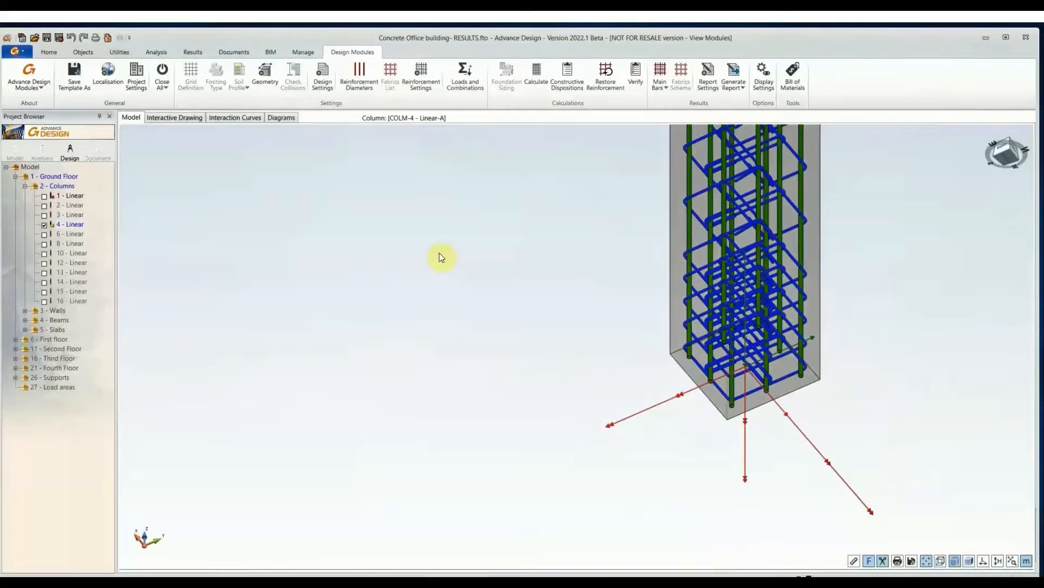
{"action": "double_click", "coordinate": [422, 262]}
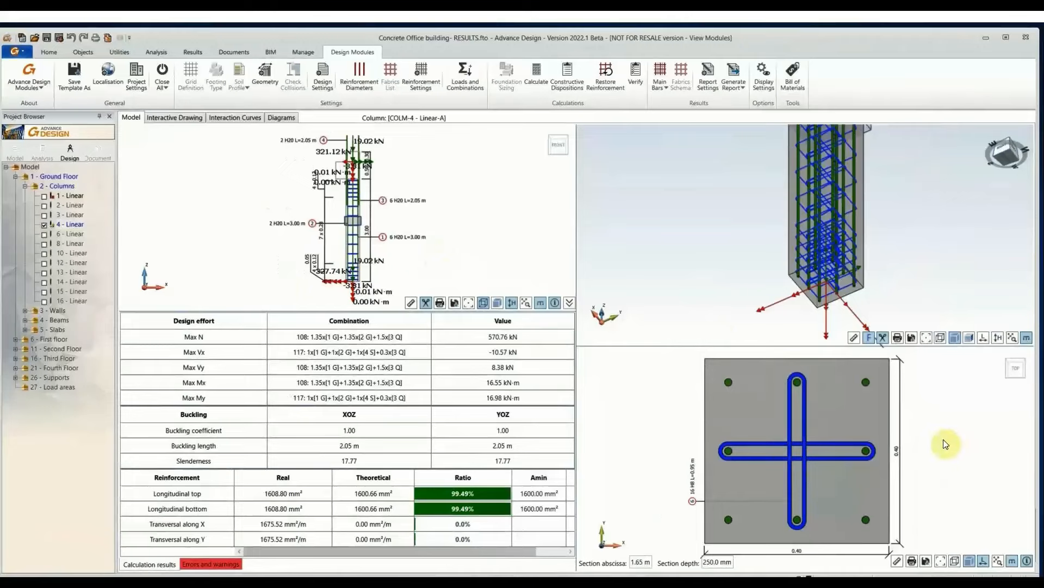
- Inspect the crossing inner links around the middle bars in the enlarged column cross-section
{"action": "double_click", "coordinate": [810, 431]}
{"action": "scroll", "coordinate": [573, 327], "scroll_direction": "up", "scroll_amount": 1}
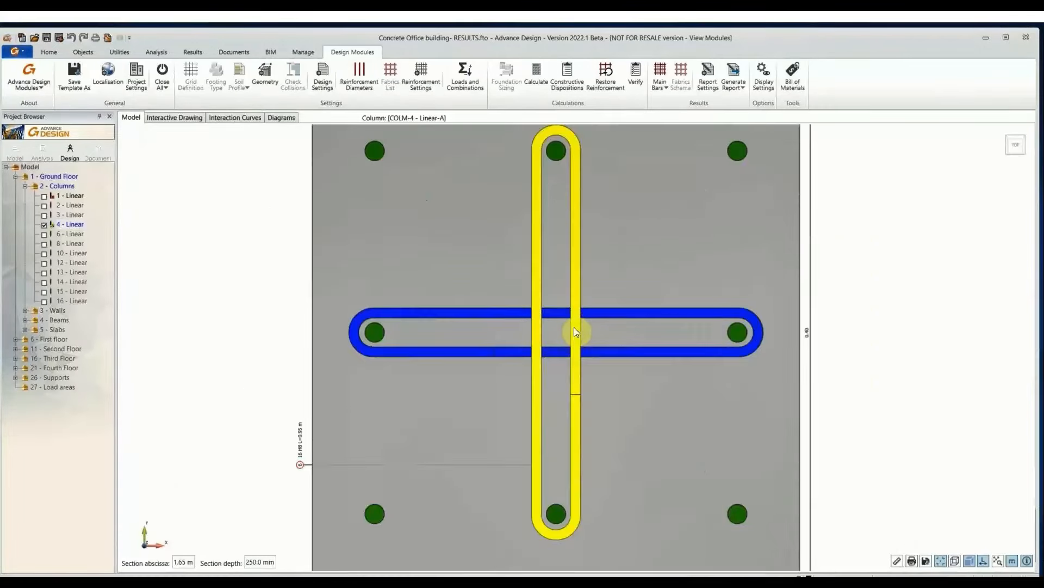
{"action": "double_click", "coordinate": [952, 333]}
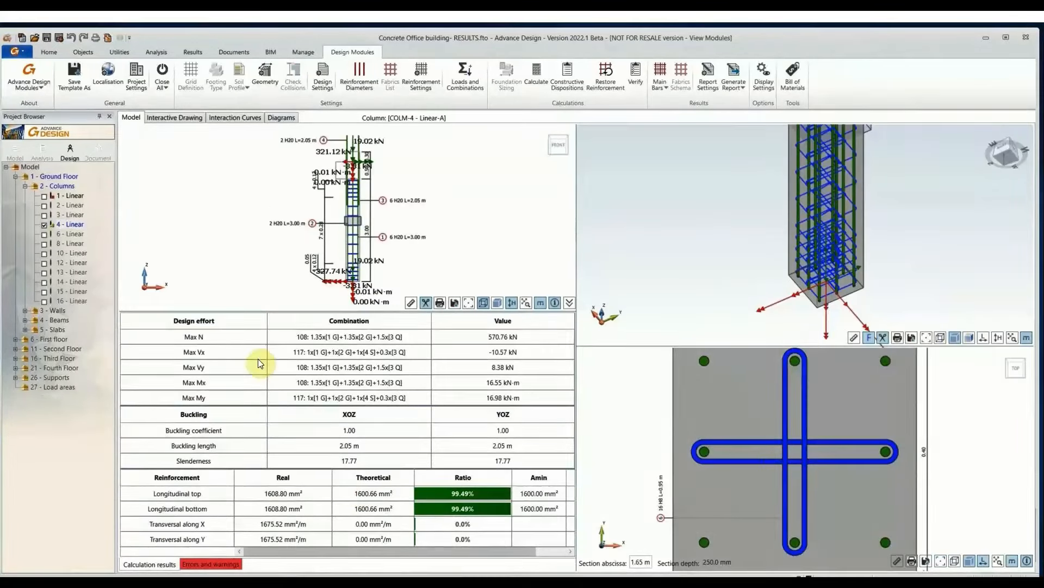
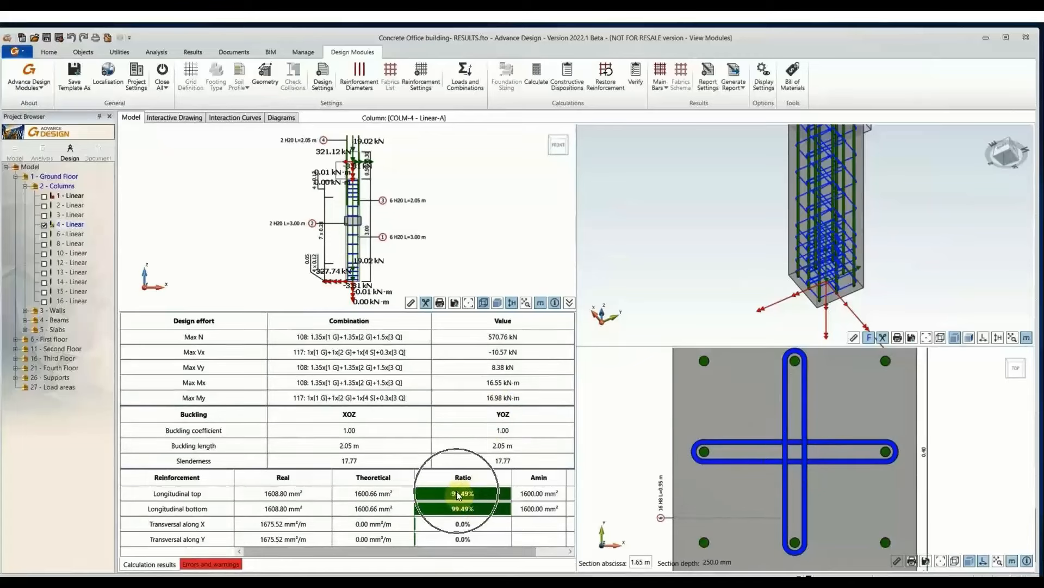
- Review the longitudinal and transversal reinforcement ratios in the column's calculation results
{"action": "left_click", "coordinate": [467, 511]}
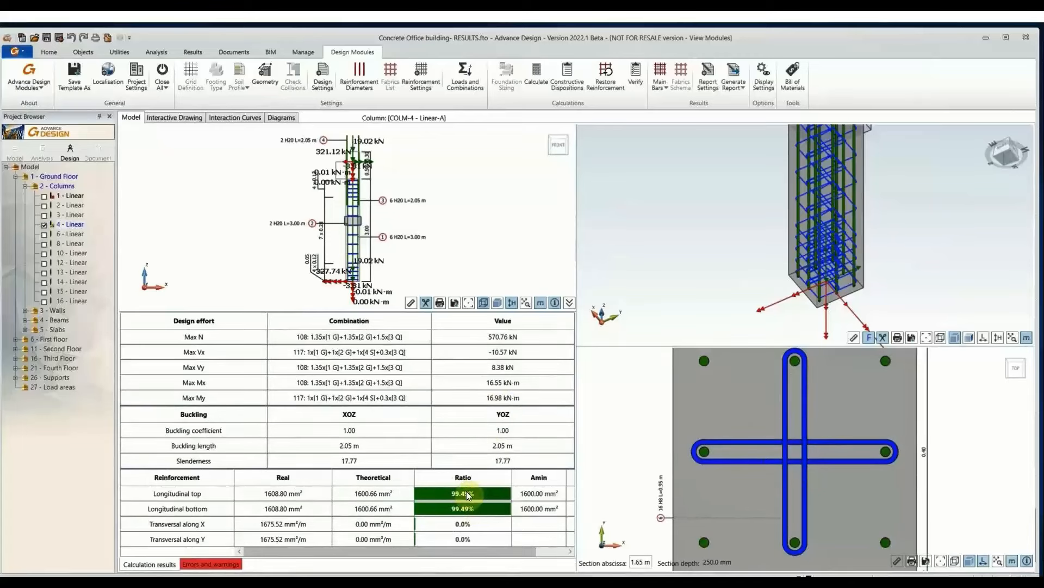
{"action": "left_click_drag", "start_coordinate": [453, 558], "coordinate": [439, 536]}
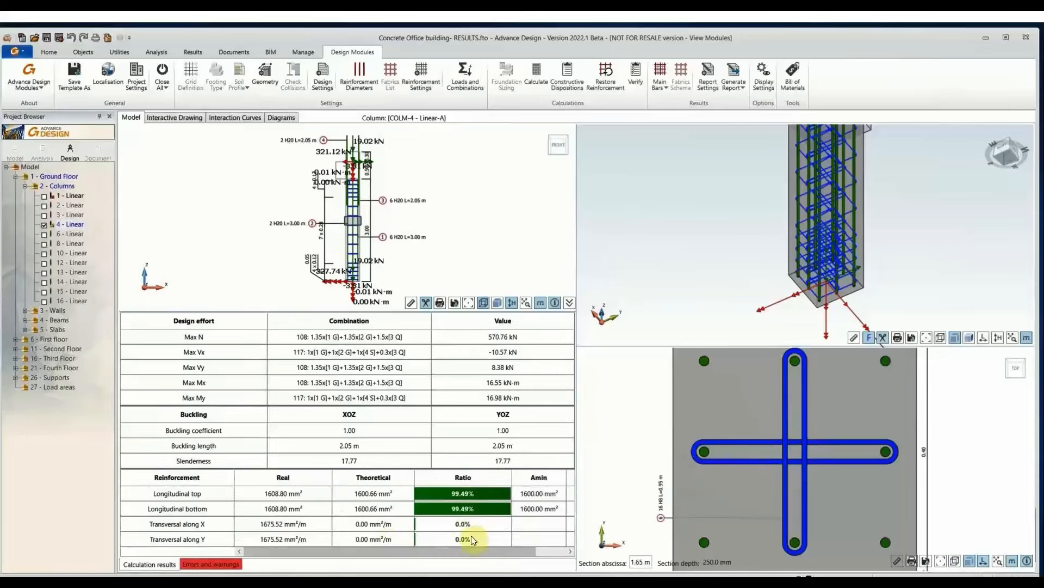
{"action": "left_click", "coordinate": [447, 495]}
{"action": "left_click", "coordinate": [447, 505]}
{"action": "left_click", "coordinate": [450, 493]}
{"action": "left_click", "coordinate": [449, 493]}
{"action": "left_click", "coordinate": [450, 493]}
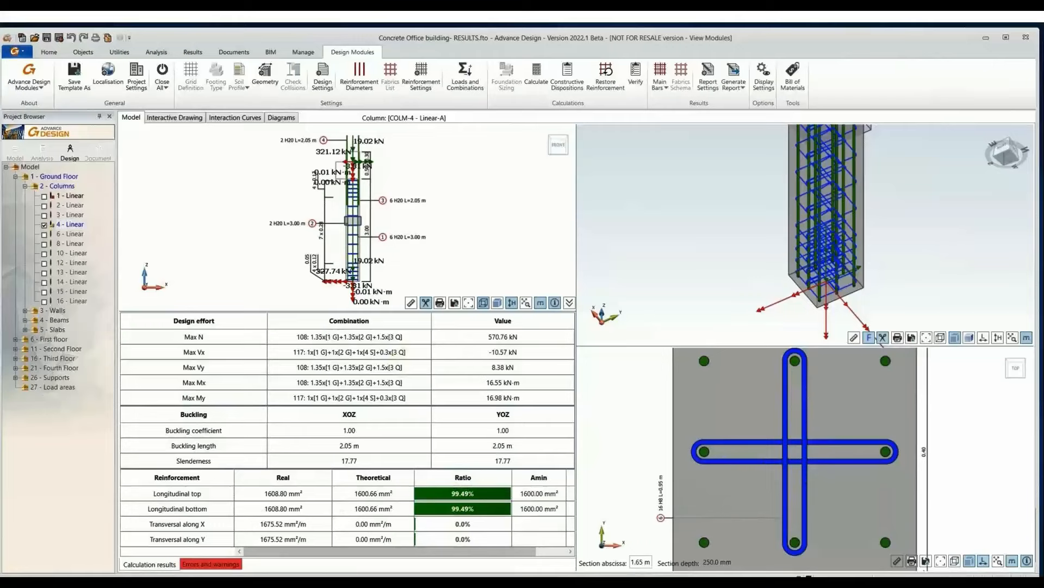
{"action": "left_click", "coordinate": [469, 508]}
{"action": "left_click", "coordinate": [470, 508]}
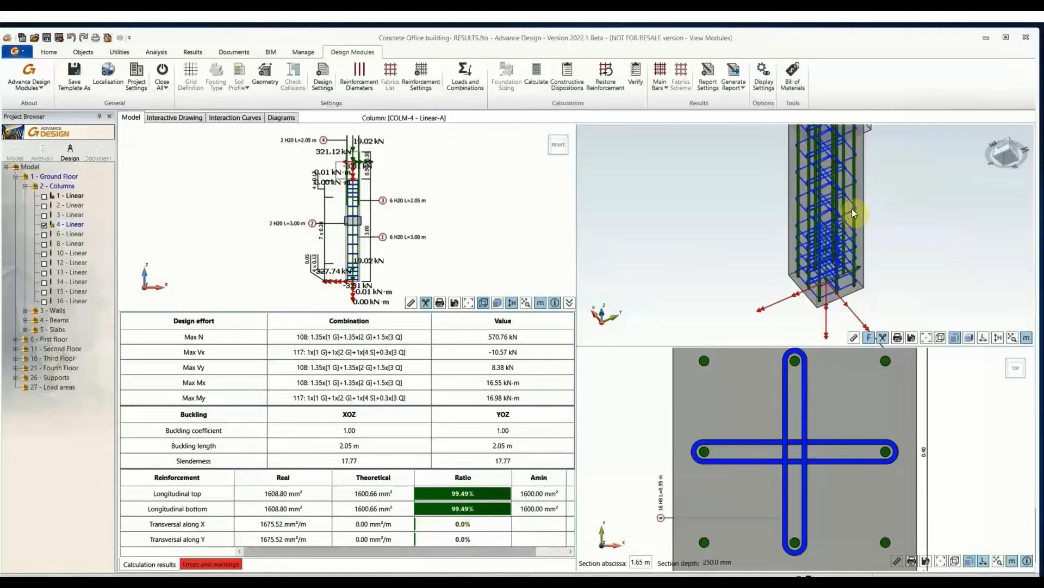
- Inspect the top starter bars and adjoining beam stubs at the column head in the 3D view
{"action": "scroll", "coordinate": [843, 224], "scroll_direction": "down", "scroll_amount": 3}
{"action": "middle_click_drag", "start_coordinate": [899, 199], "coordinate": [864, 302]}
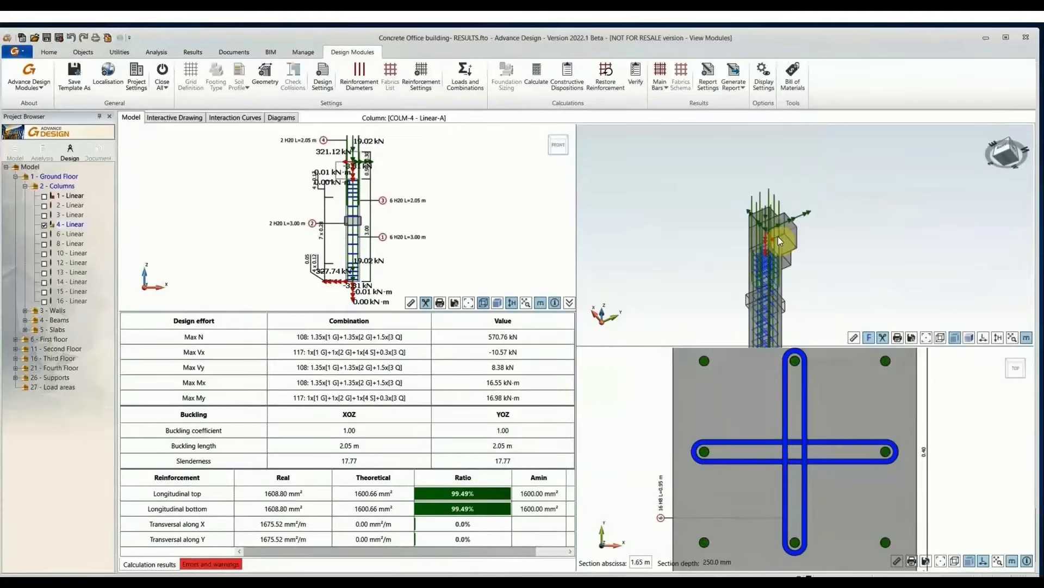
{"action": "scroll", "coordinate": [777, 235], "scroll_direction": "up", "scroll_amount": 3}
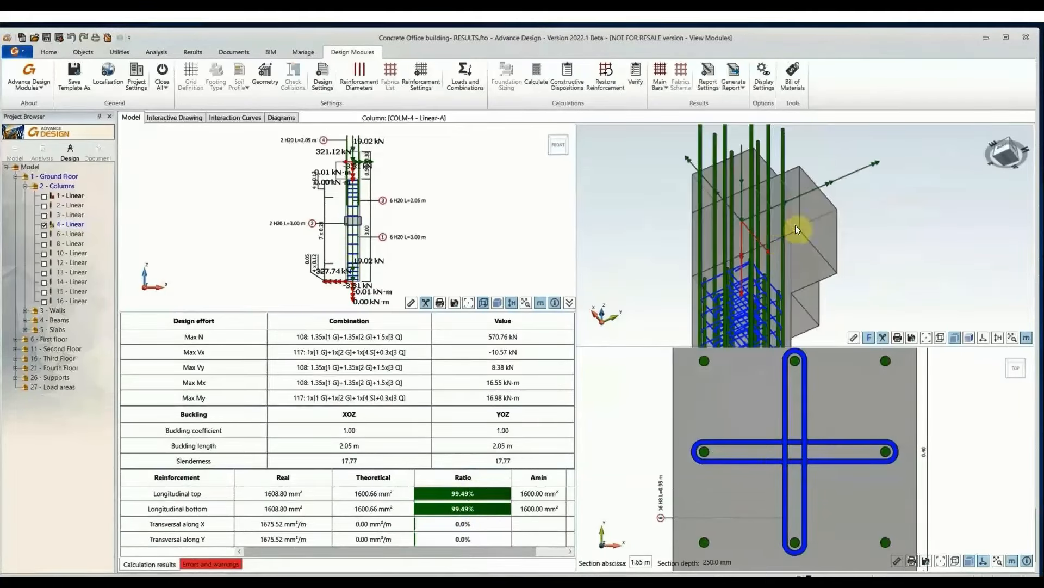
{"action": "middle_click_drag", "start_coordinate": [796, 225], "coordinate": [805, 235]}
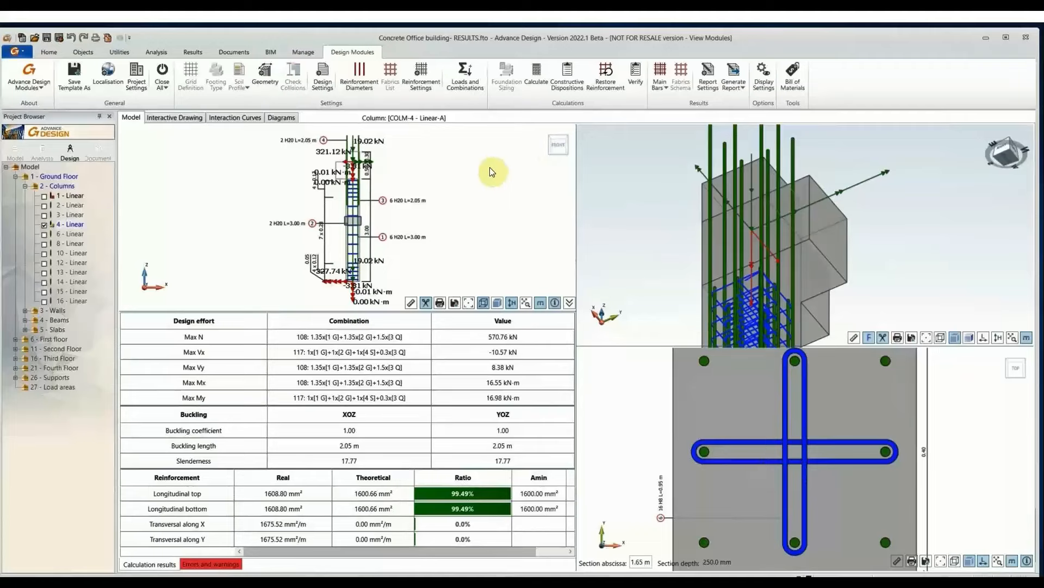
- Set the column's longitudinal bottom starter bars to Additional starter bars (main) in the reinforcement assumptions
{"action": "left_click", "coordinate": [422, 78]}
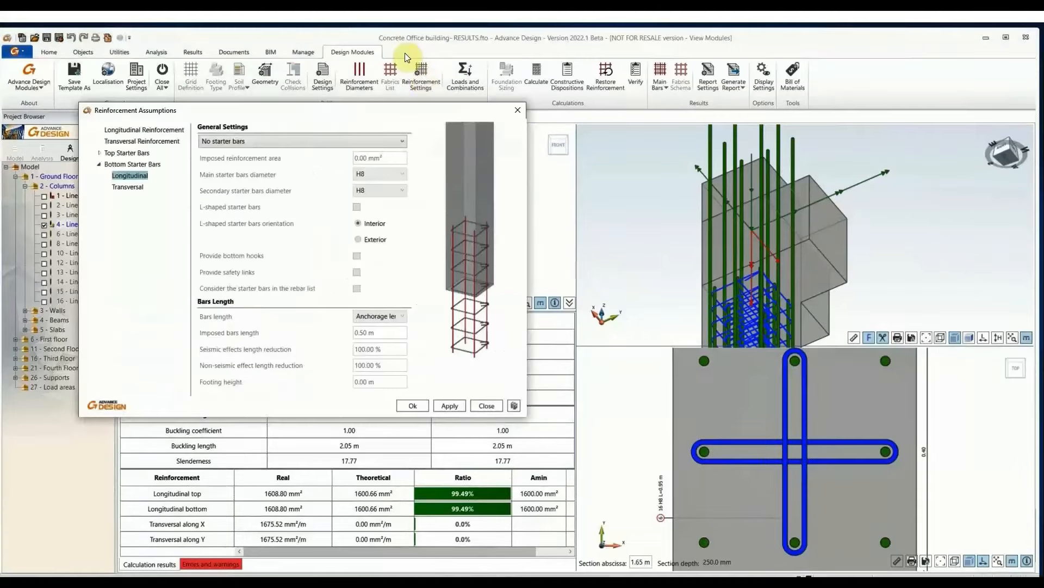
{"action": "left_click", "coordinate": [282, 142]}
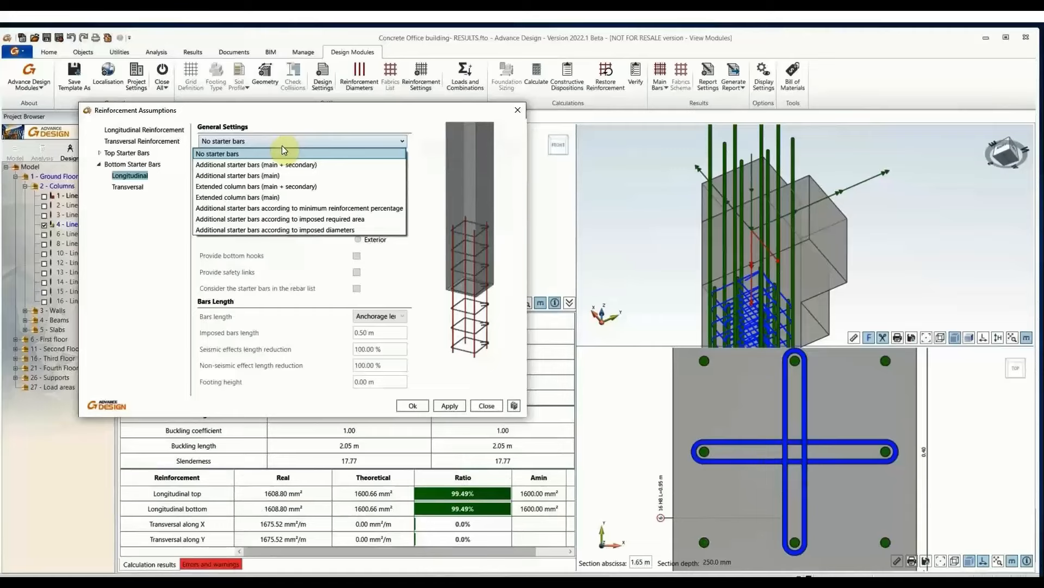
{"action": "left_click", "coordinate": [272, 176]}
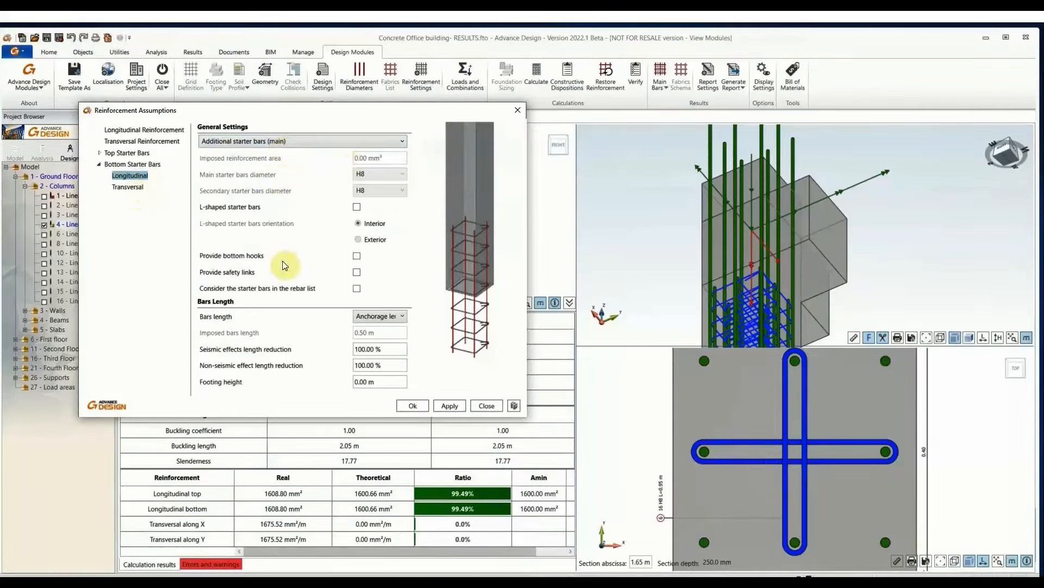
{"action": "left_click", "coordinate": [451, 406]}
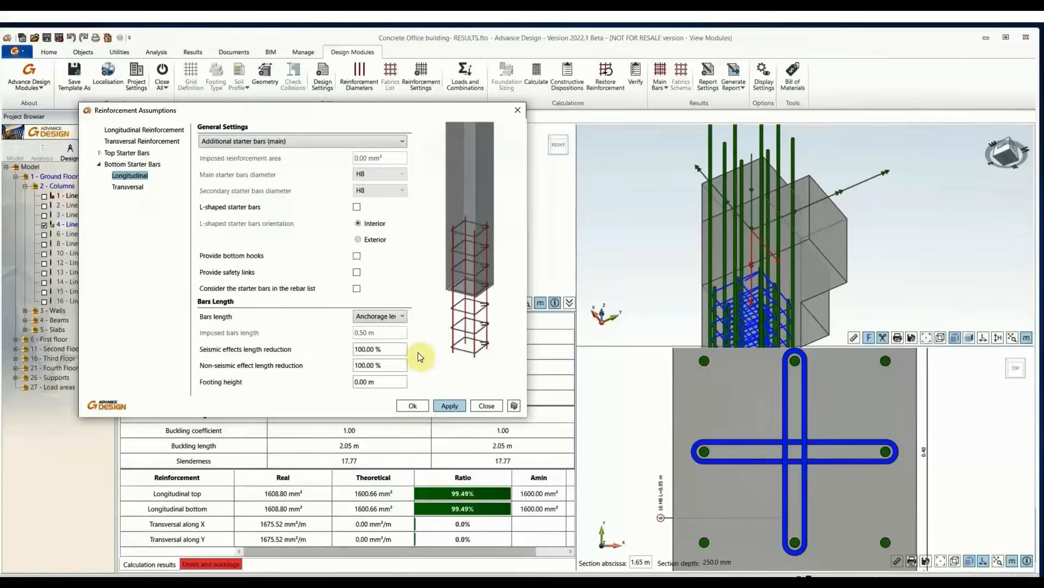
{"action": "left_click", "coordinate": [413, 406]}
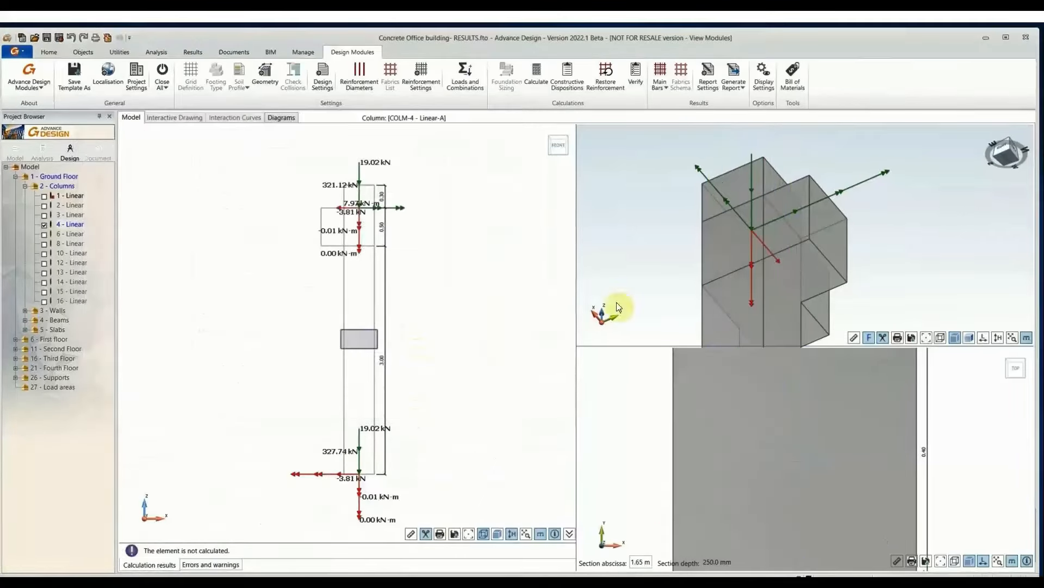
- Set the column's main bar quantity to 4 along a and 4 along a'
{"action": "left_click", "coordinate": [661, 69]}
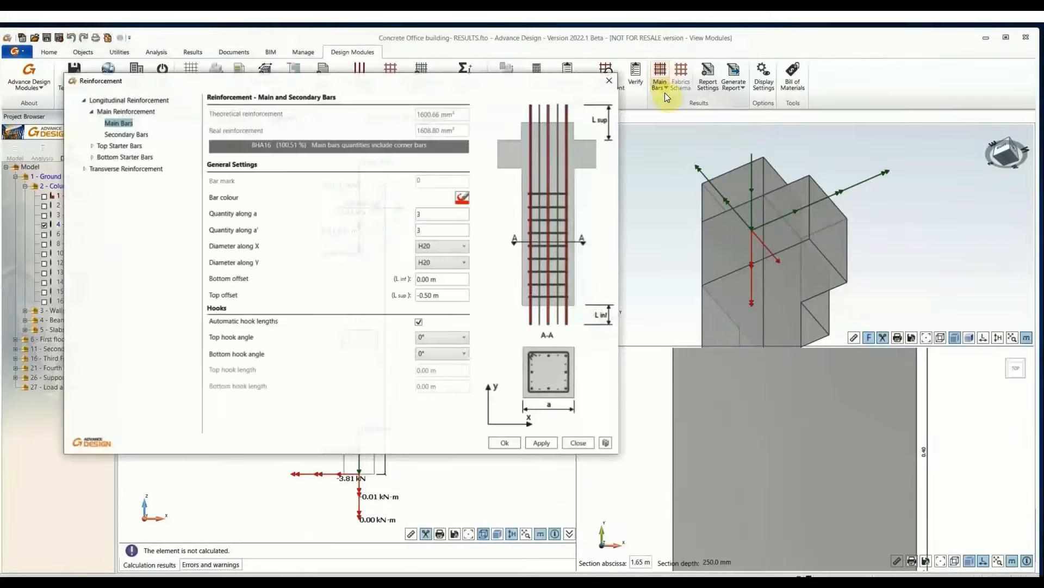
{"action": "double_click", "coordinate": [442, 217]}
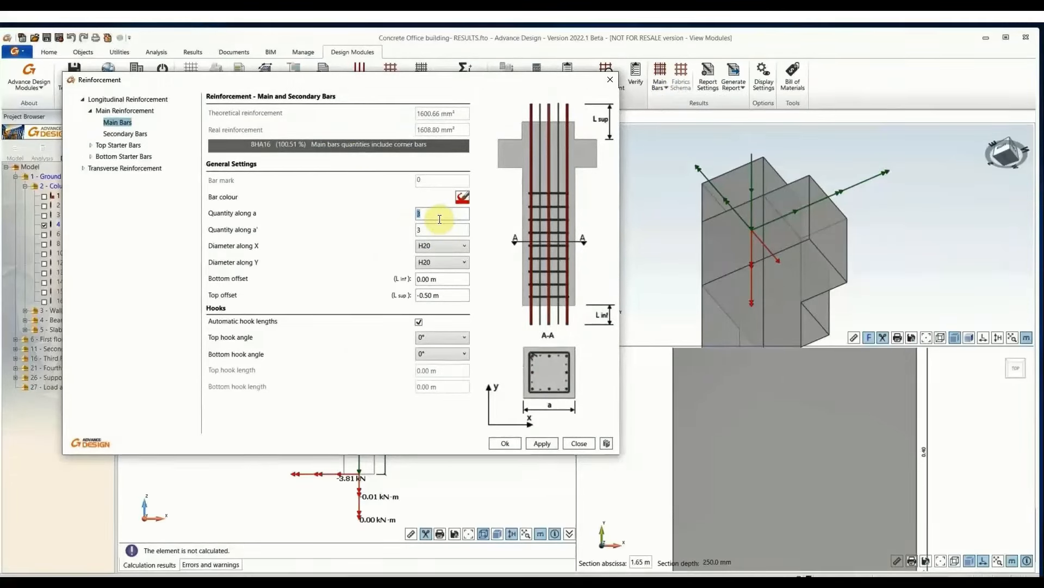
{"action": "type", "text": "4"}
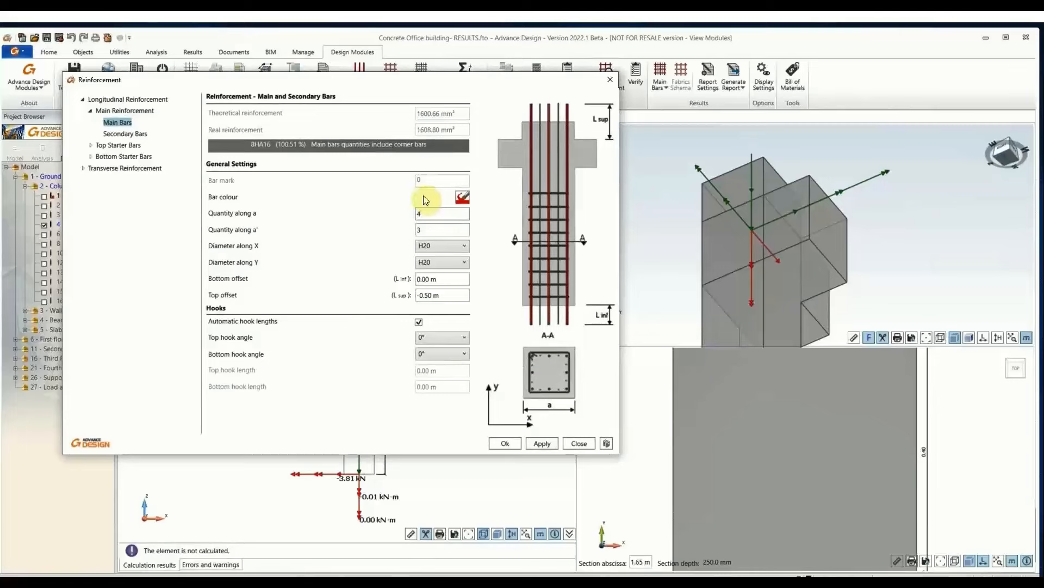
{"action": "double_click", "coordinate": [434, 233]}
{"action": "type", "text": "4"}
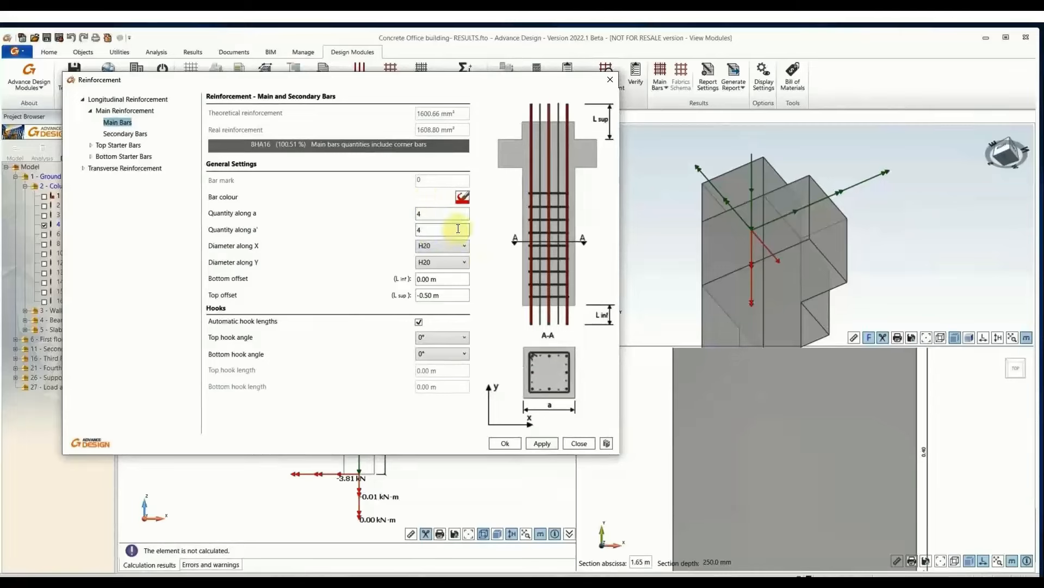
- Set the column's main bar quantities along a and a' to 3 each
{"action": "left_click", "coordinate": [131, 134]}
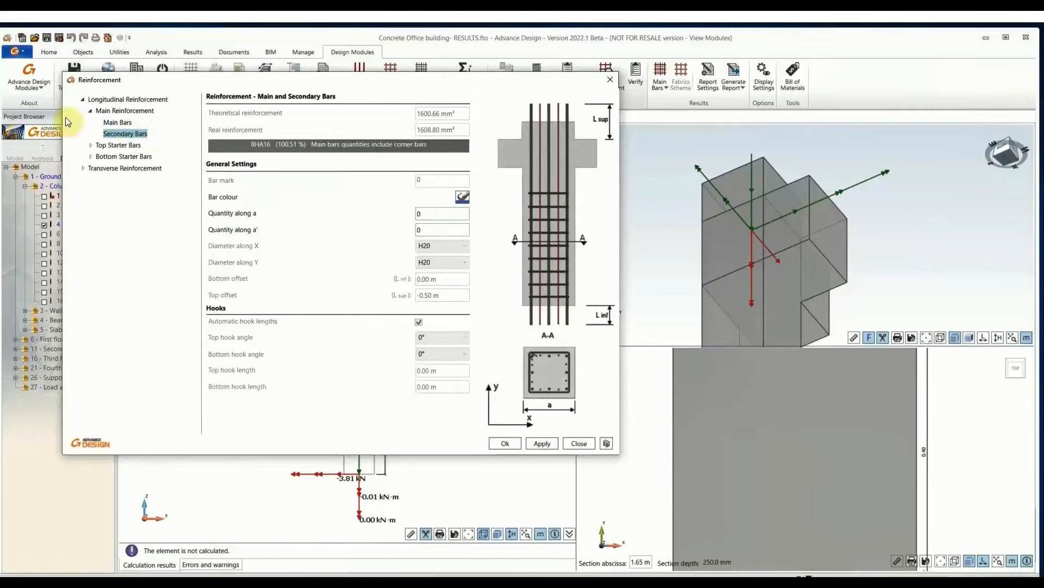
{"action": "left_click", "coordinate": [131, 122]}
{"action": "double_click", "coordinate": [440, 219]}
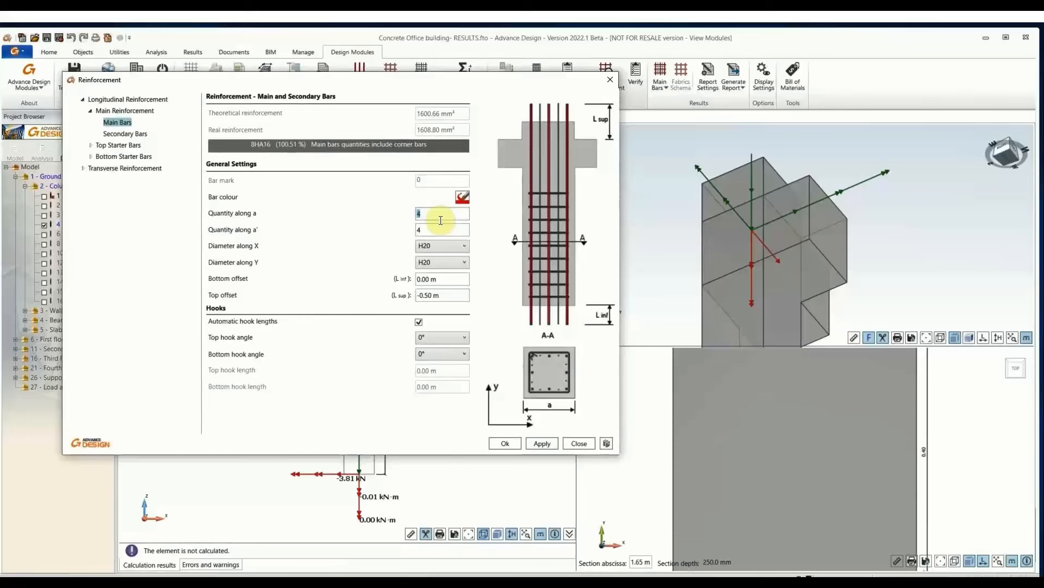
{"action": "type", "text": "3"}
{"action": "double_click", "coordinate": [430, 229]}
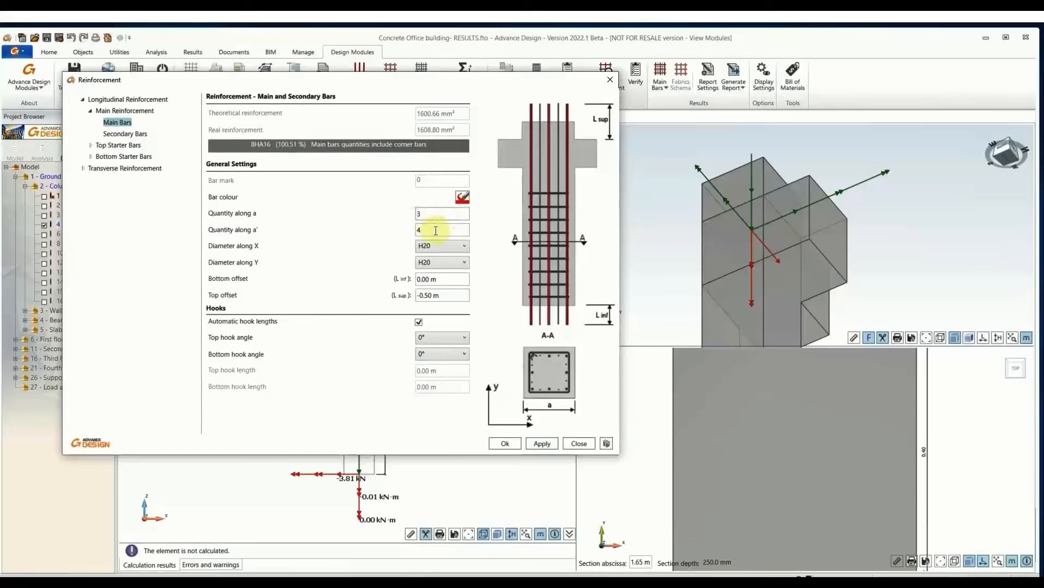
{"action": "type", "text": "3"}
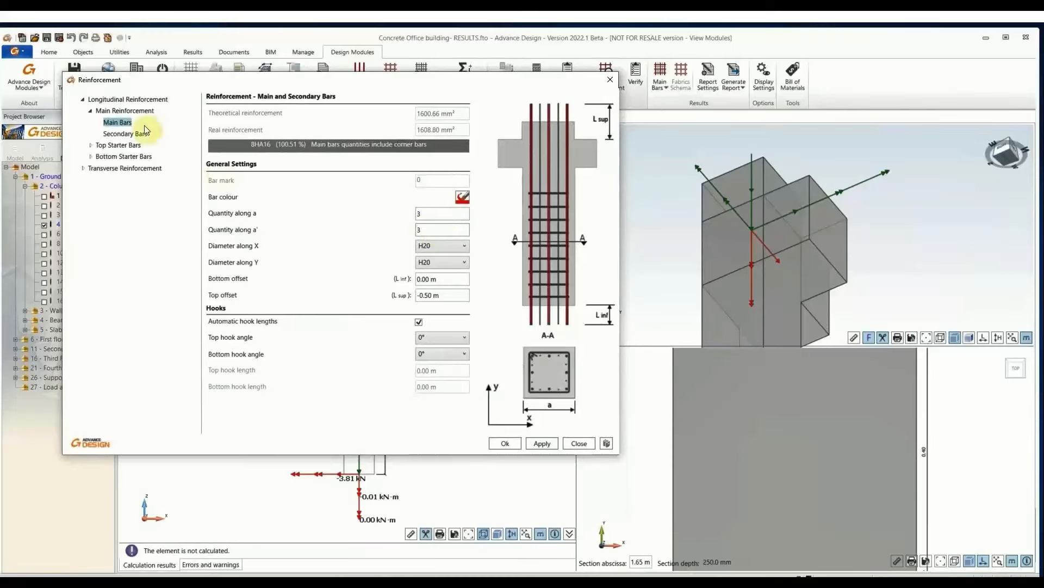
- Set the column's secondary bar quantities along a and a' to 2 each
{"action": "left_click", "coordinate": [125, 134]}
{"action": "double_click", "coordinate": [435, 214]}
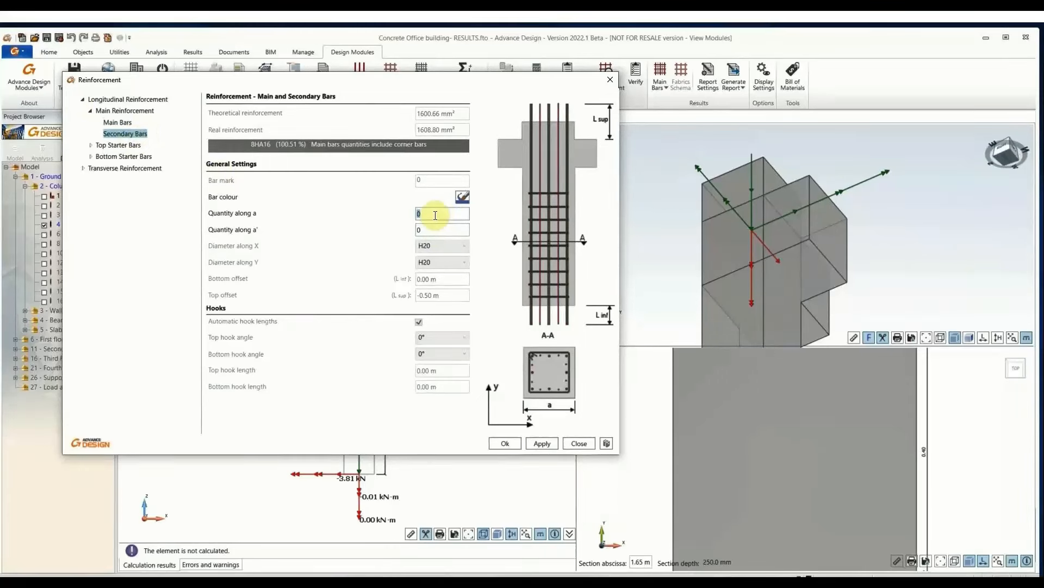
{"action": "type", "text": "3"}
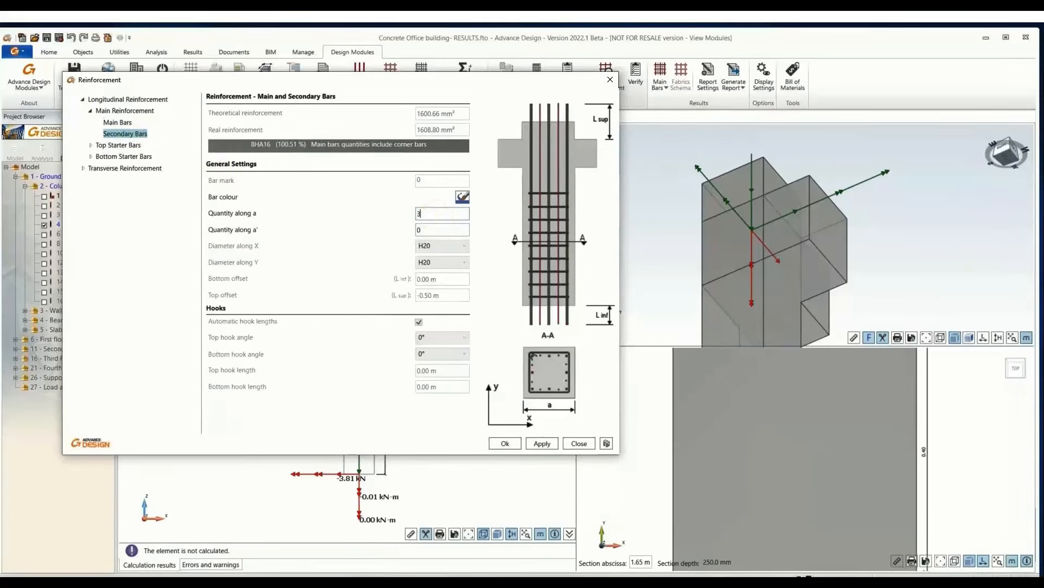
{"action": "key", "text": "BackSpace"}
{"action": "type", "text": "2"}
{"action": "double_click", "coordinate": [442, 230]}
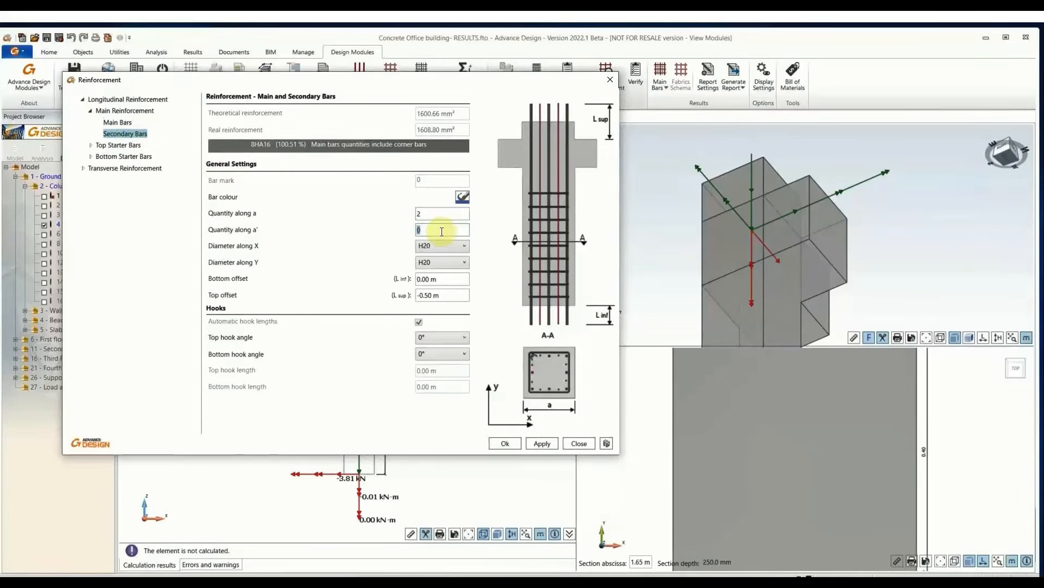
{"action": "type", "text": "2"}
{"action": "double_click", "coordinate": [435, 213]}
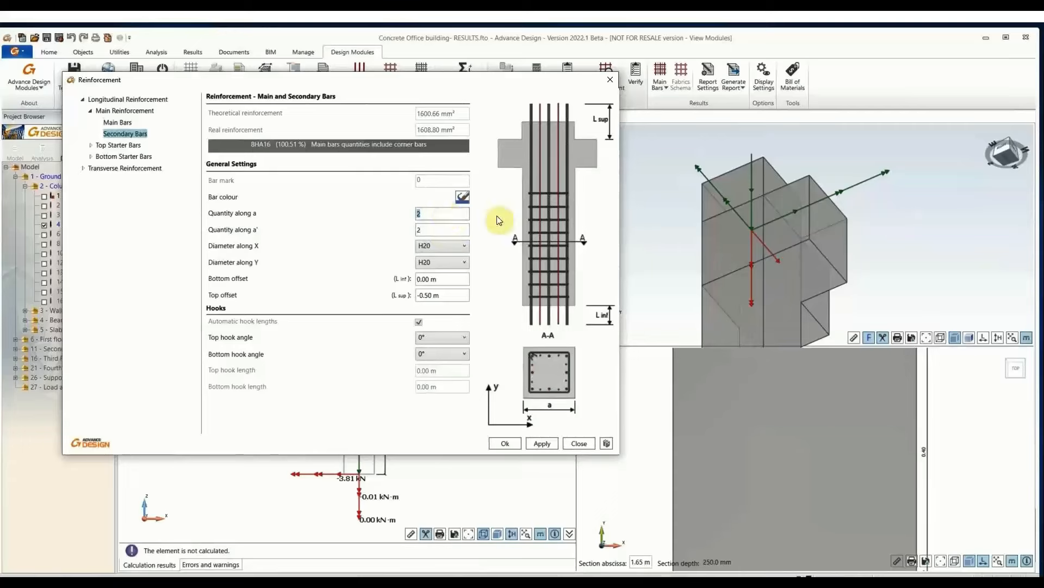
- Set the secondary bar diameters along X and Y to H12 and apply the reinforcement to the column
{"action": "left_click", "coordinate": [433, 246]}
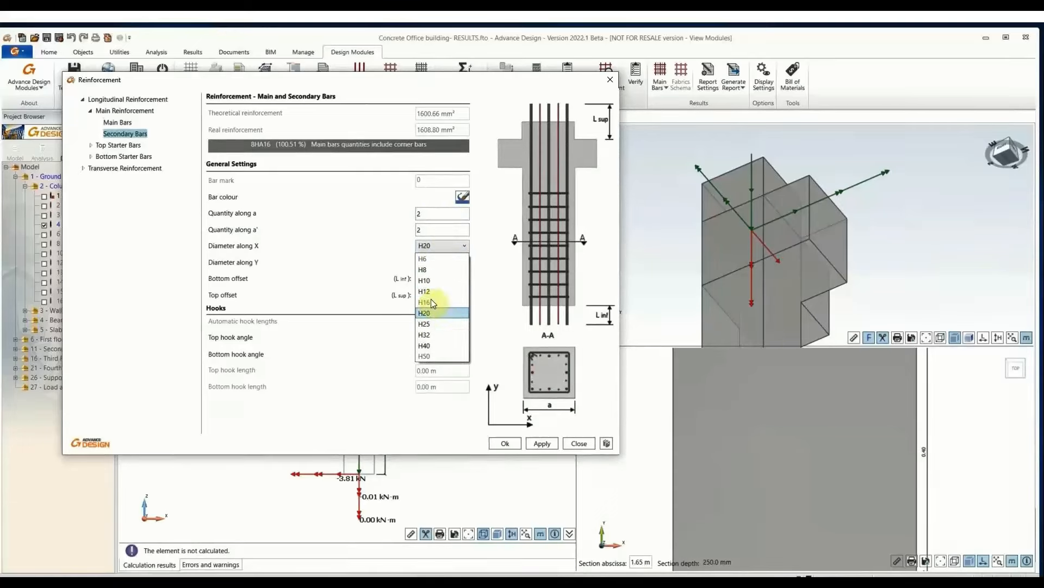
{"action": "left_click", "coordinate": [433, 291]}
{"action": "left_click", "coordinate": [445, 263]}
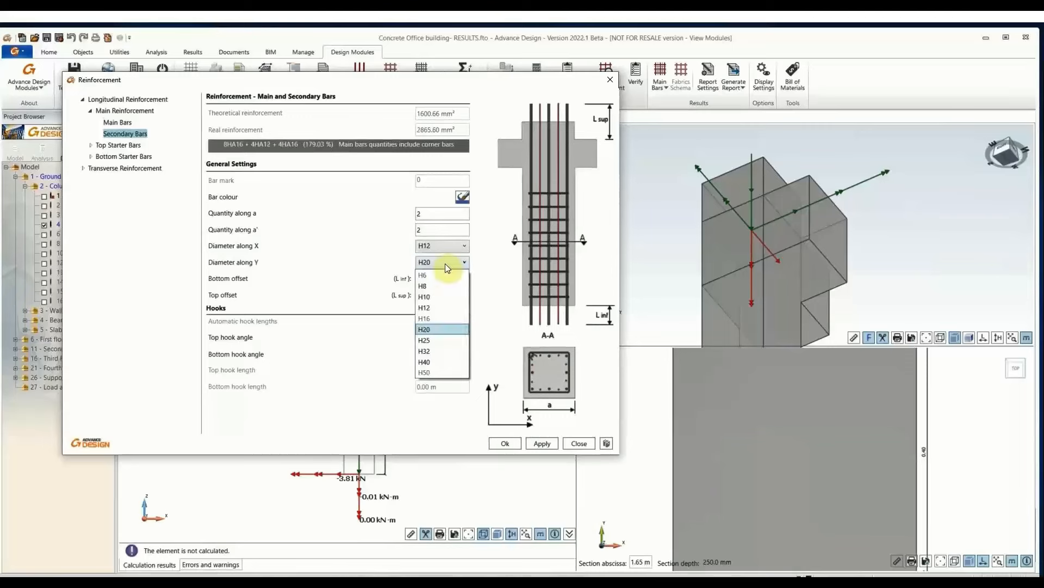
{"action": "left_click", "coordinate": [443, 309]}
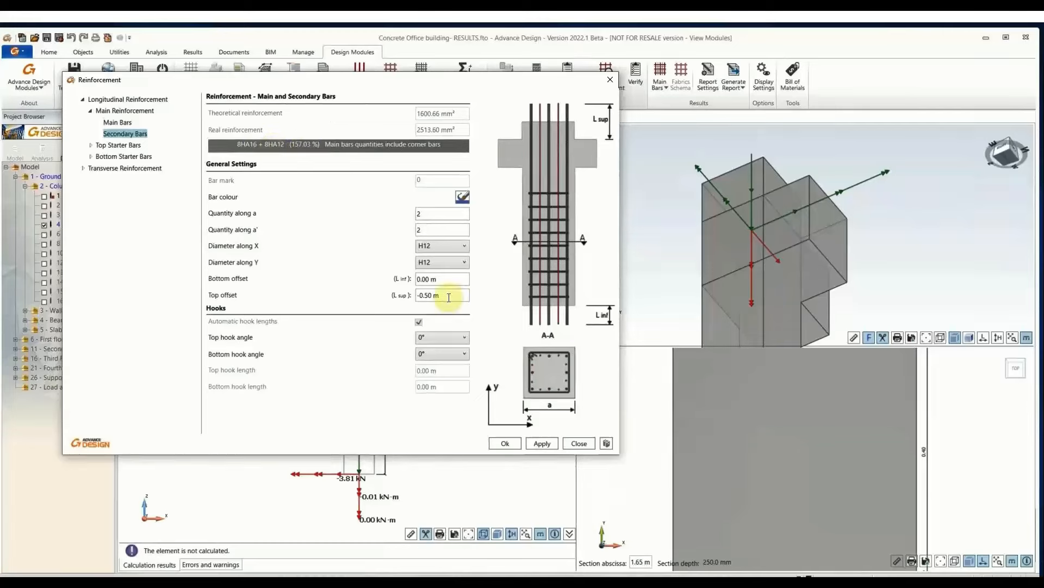
{"action": "double_click", "coordinate": [119, 146]}
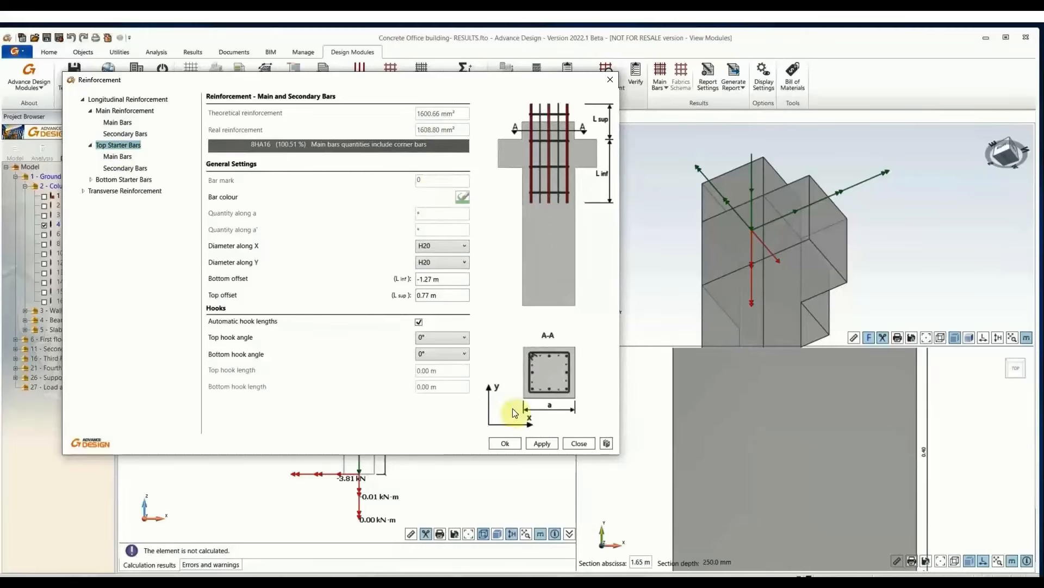
{"action": "left_click", "coordinate": [505, 445]}
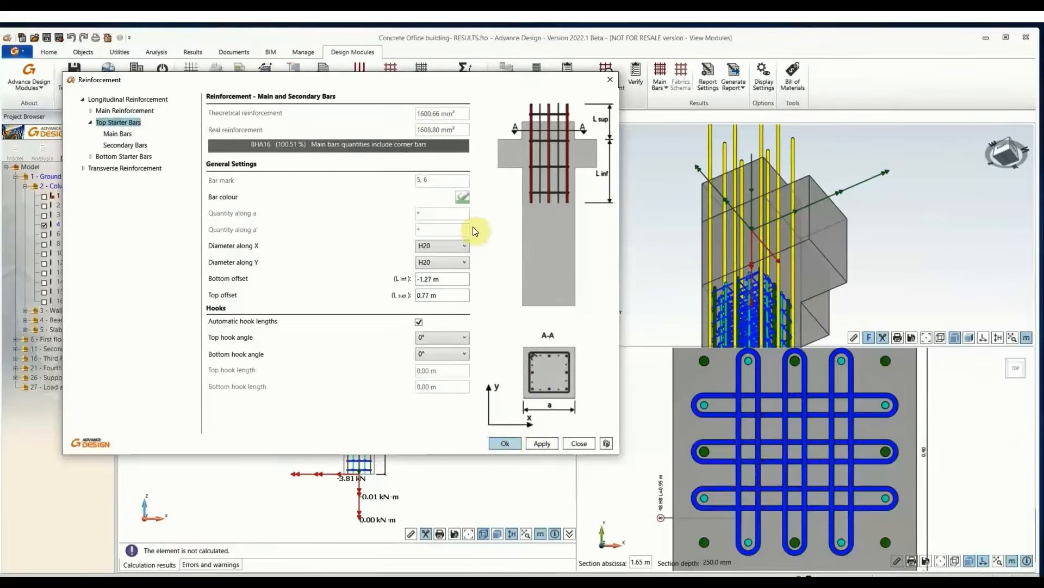
{"action": "left_click", "coordinate": [579, 442]}
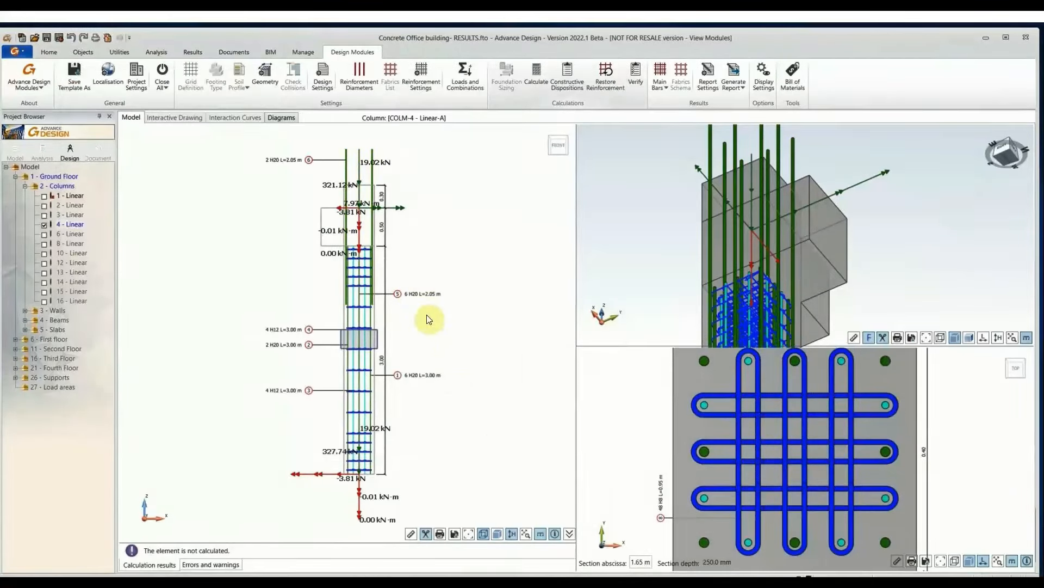
- Calculate the column's reinforcement and display the calculation results
{"action": "scroll", "coordinate": [415, 308], "scroll_direction": "up", "scroll_amount": 1}
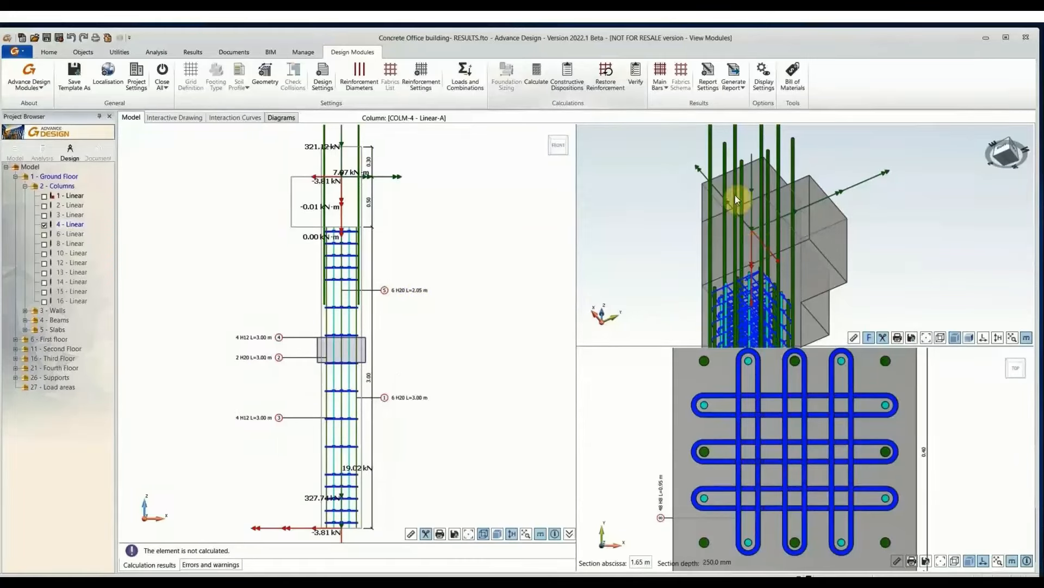
{"action": "scroll", "coordinate": [696, 288], "scroll_direction": "down", "scroll_amount": 5}
{"action": "middle_click_drag", "start_coordinate": [696, 287], "coordinate": [747, 198]}
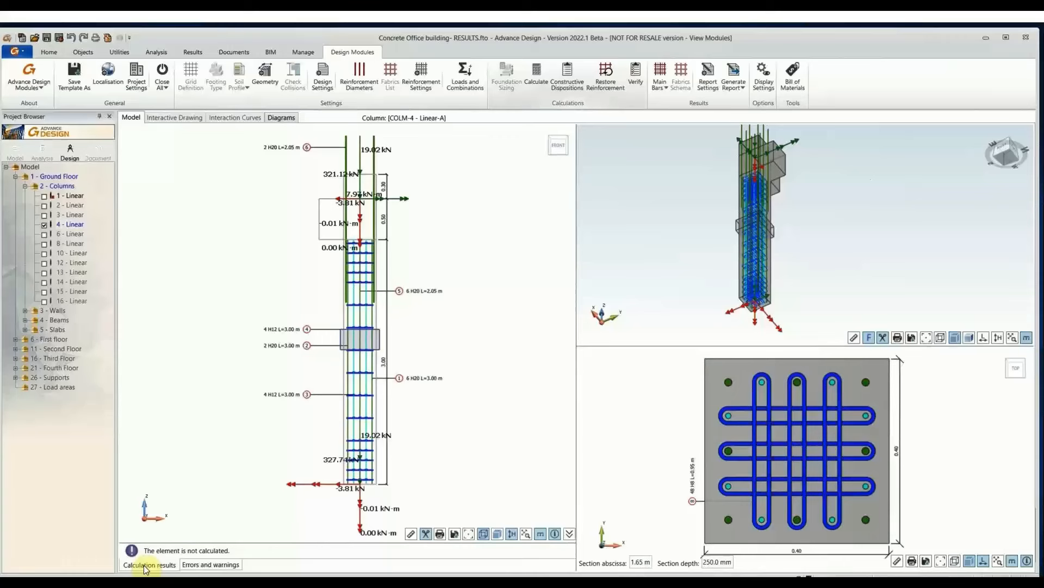
{"action": "left_click", "coordinate": [540, 74]}
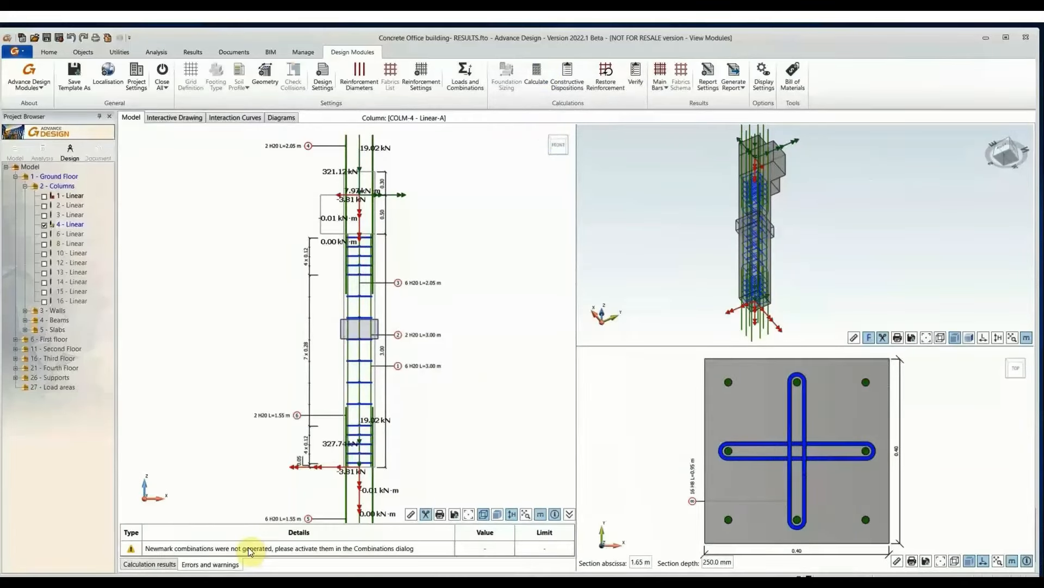
{"action": "left_click", "coordinate": [150, 564]}
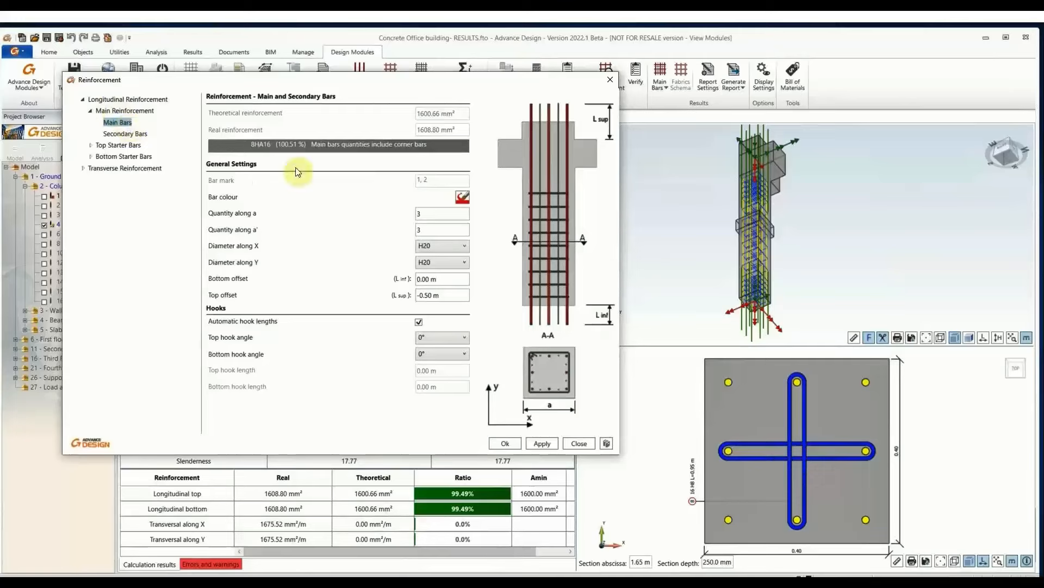
- Set the quantities of the column's main bars along a and a' to 4 each
{"action": "double_click", "coordinate": [444, 215]}
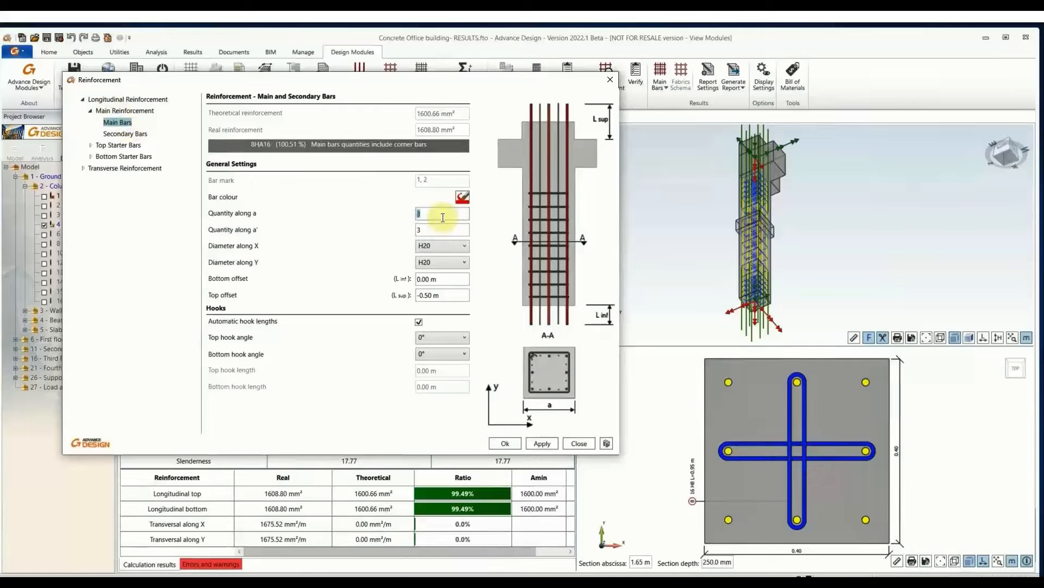
{"action": "type", "text": "4"}
{"action": "key", "text": "Tab"}
{"action": "type", "text": "4"}
- Set the main bar diameters along X and Y to H25 and apply the reinforcement changes
{"action": "left_click", "coordinate": [450, 246]}
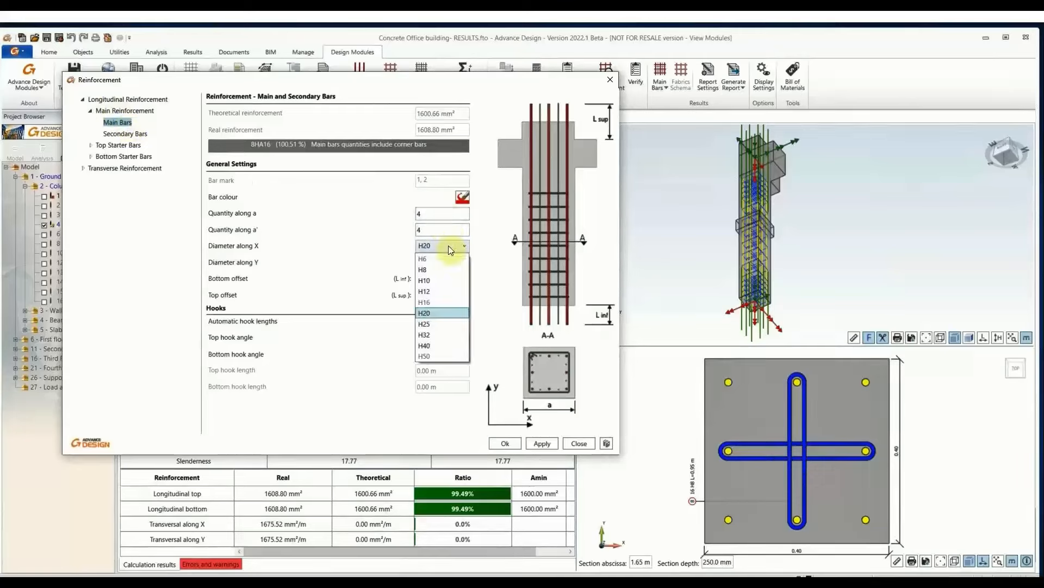
{"action": "left_click", "coordinate": [445, 318]}
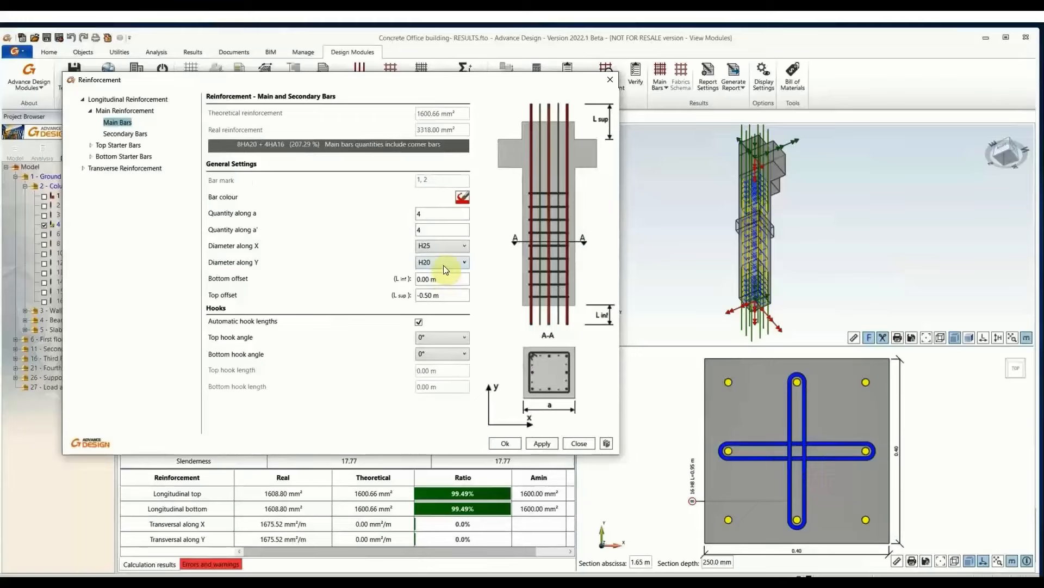
{"action": "left_click", "coordinate": [443, 263]}
{"action": "left_click", "coordinate": [440, 339]}
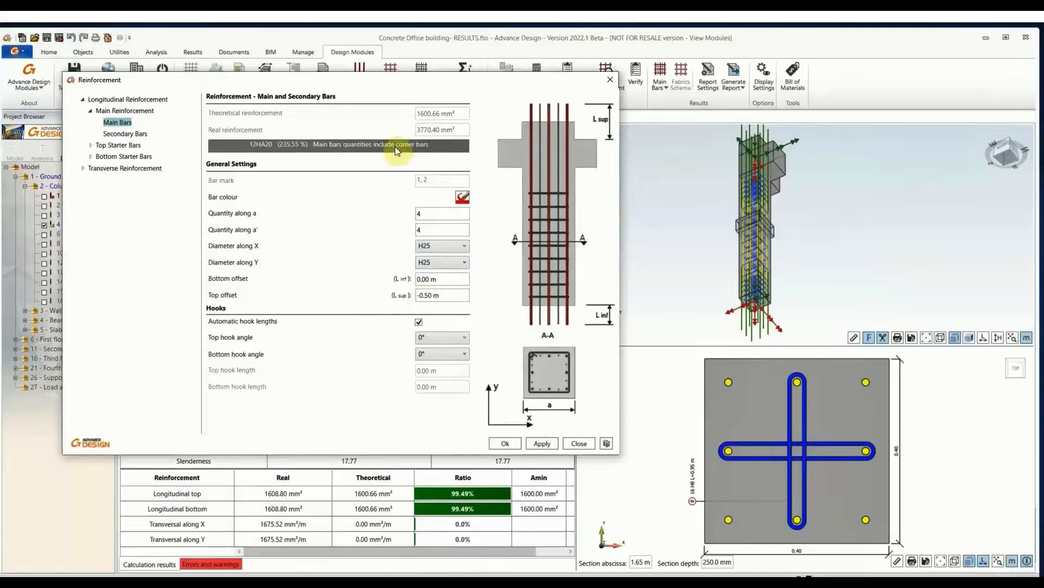
{"action": "left_click", "coordinate": [543, 442]}
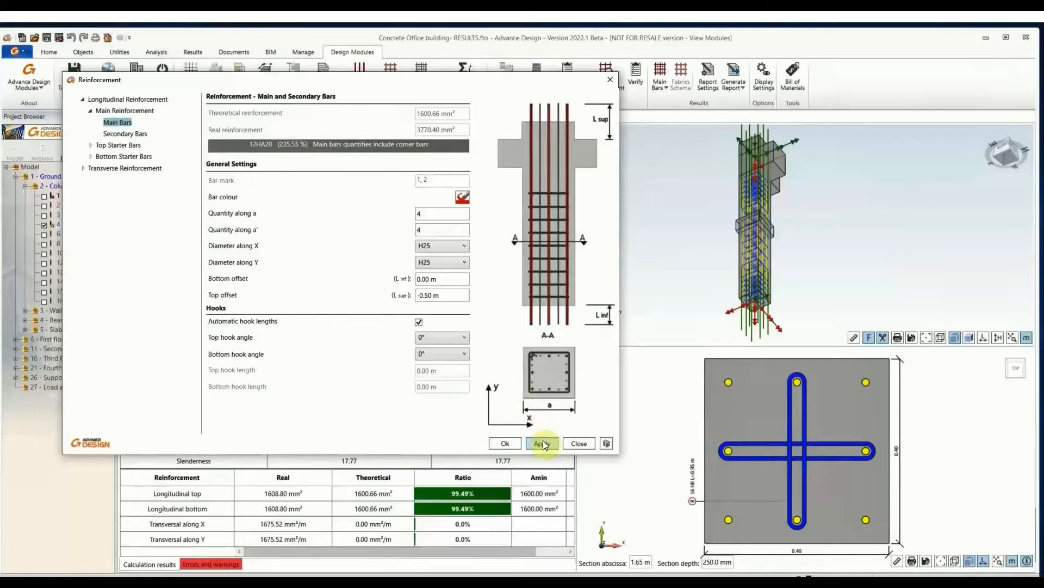
{"action": "left_click", "coordinate": [505, 444]}
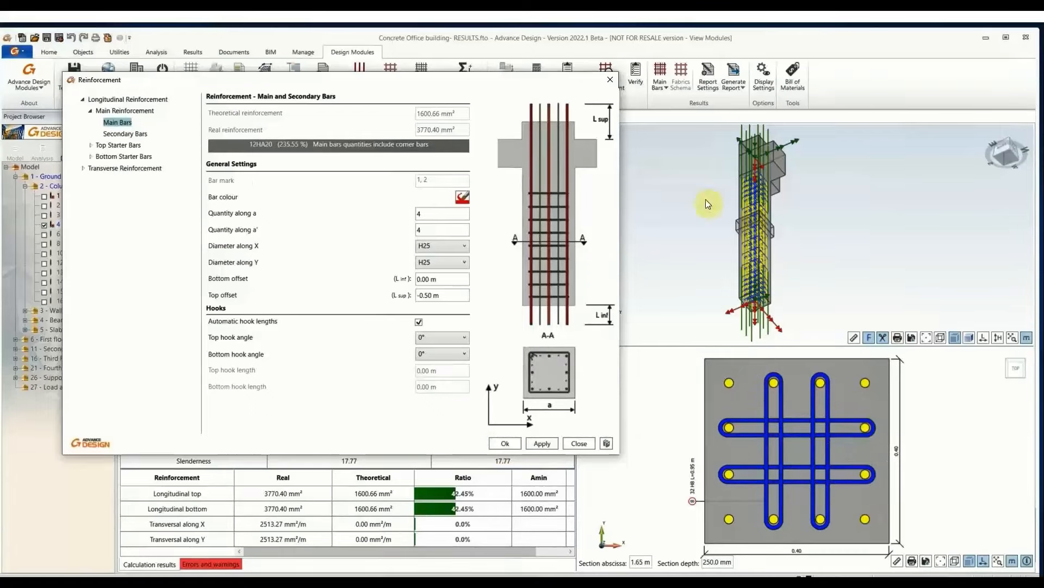
{"action": "left_click", "coordinate": [579, 443]}
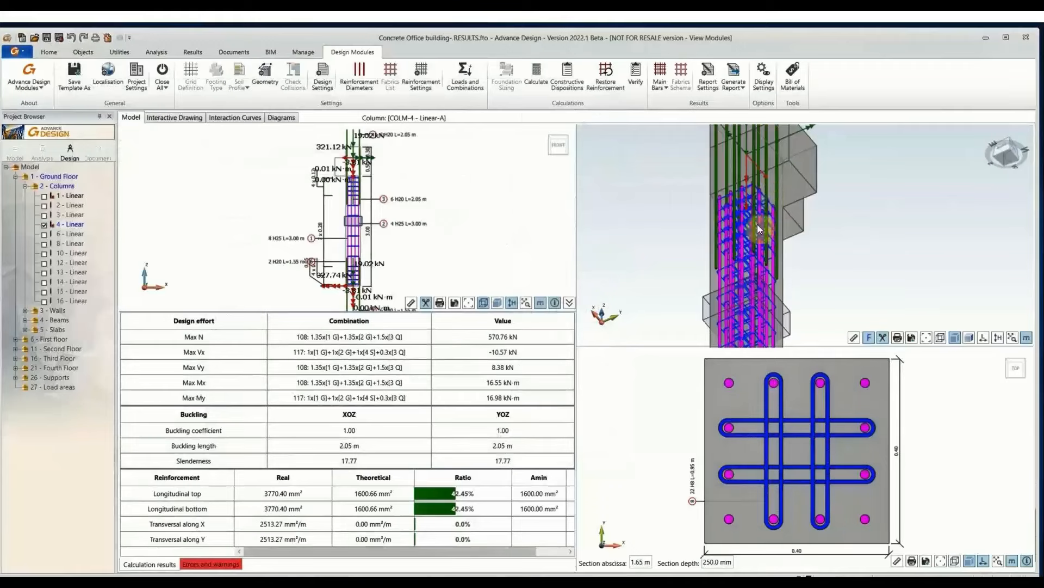
- Review the column's interaction curves and its internal force and moment diagrams
{"action": "scroll", "coordinate": [757, 224], "scroll_direction": "up", "scroll_amount": 5}
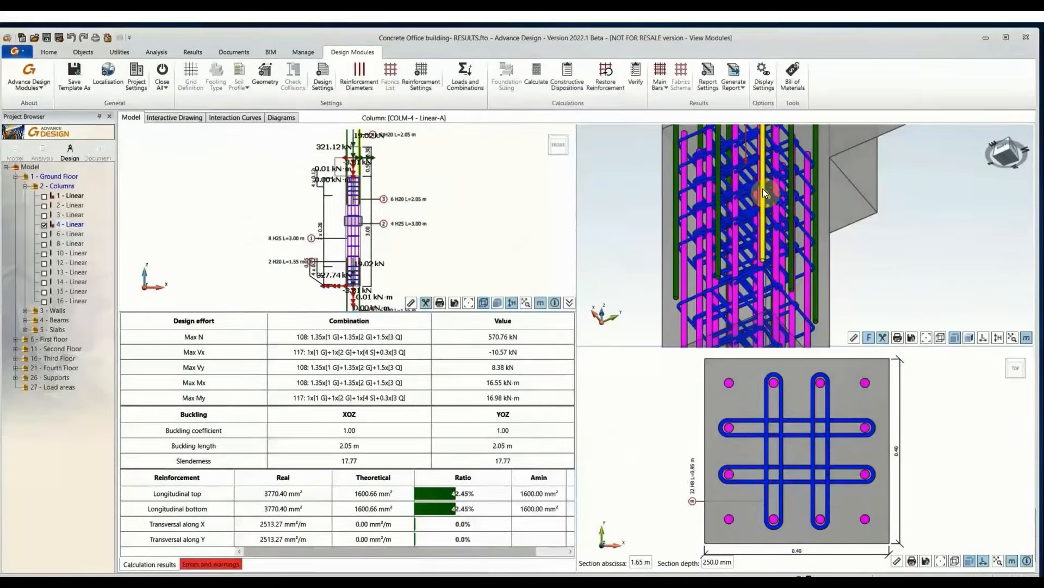
{"action": "scroll", "coordinate": [763, 188], "scroll_direction": "down", "scroll_amount": 5}
{"action": "left_click", "coordinate": [472, 510]}
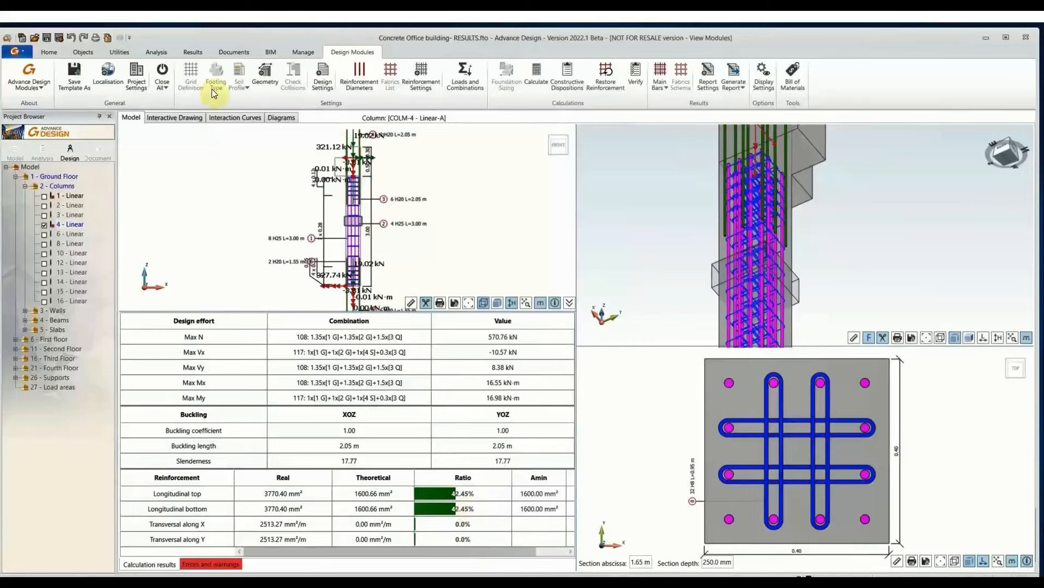
{"action": "left_click", "coordinate": [232, 127]}
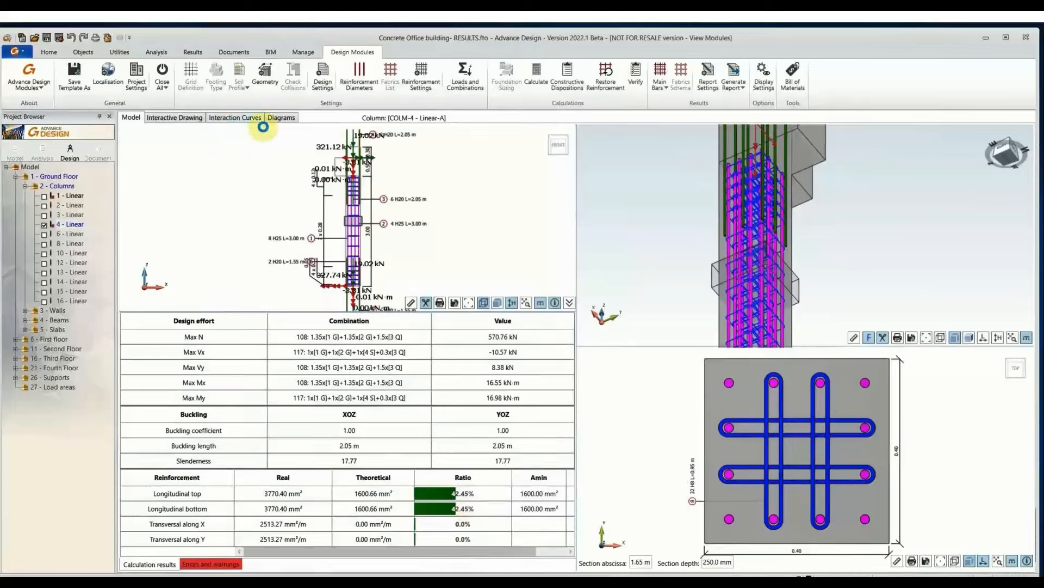
{"action": "left_click", "coordinate": [235, 118]}
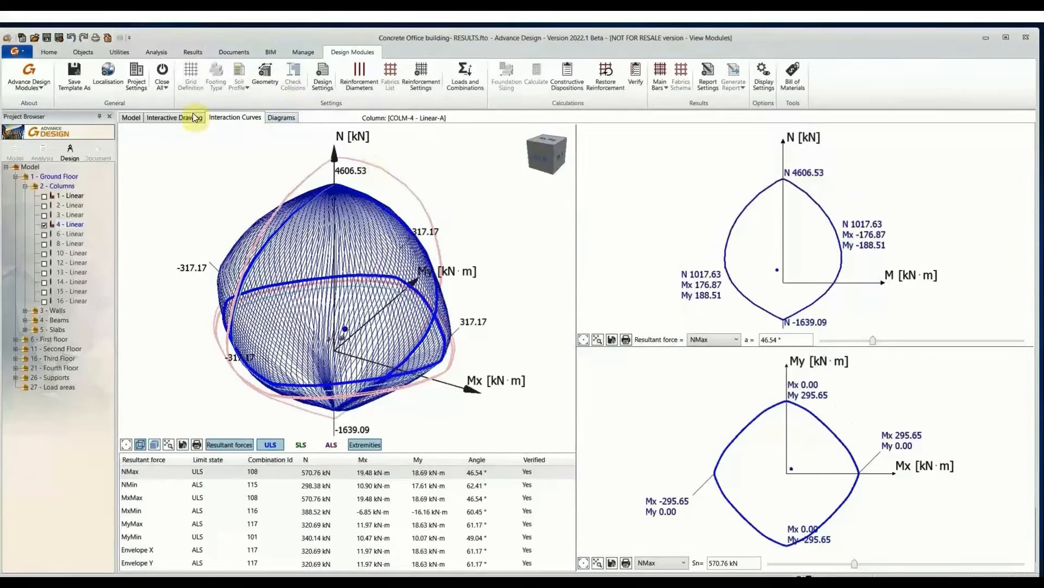
{"action": "left_click", "coordinate": [281, 117]}
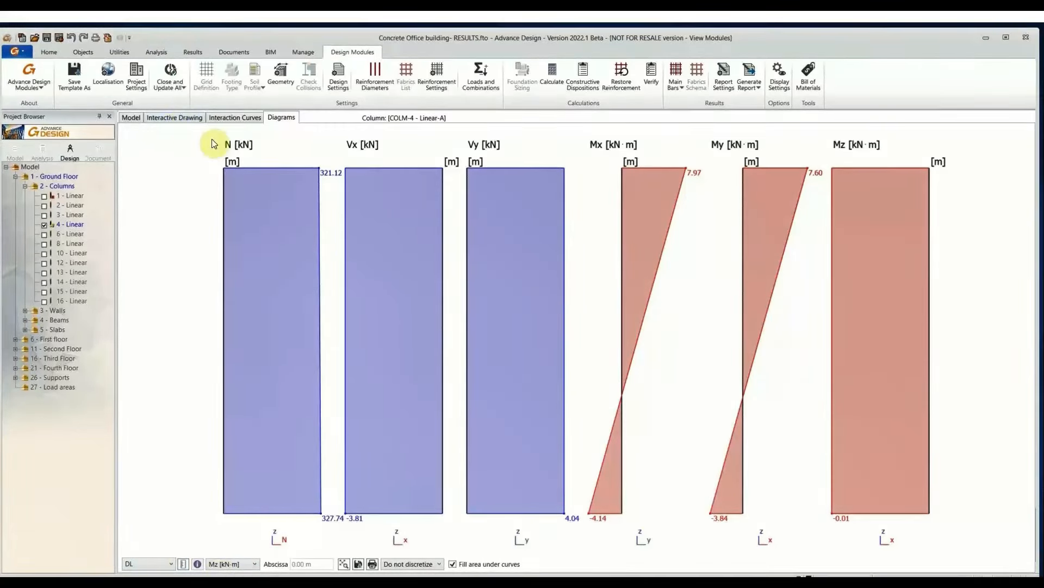
- Show the column's interactive drawing and examine the reinforcement elevation on Sheet 1
{"action": "left_click", "coordinate": [175, 117]}
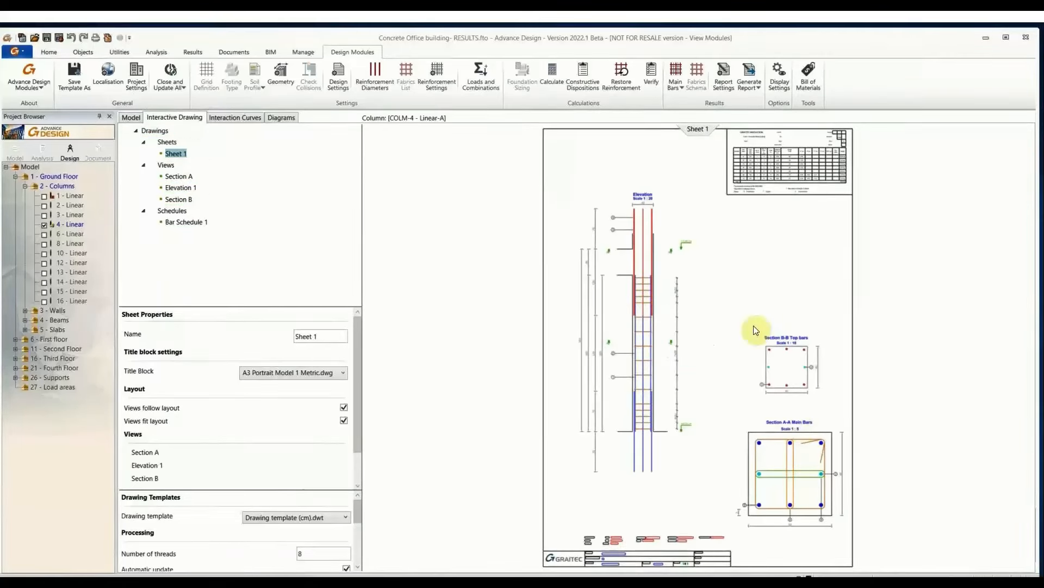
{"action": "middle_click_drag", "start_coordinate": [700, 321], "coordinate": [677, 305]}
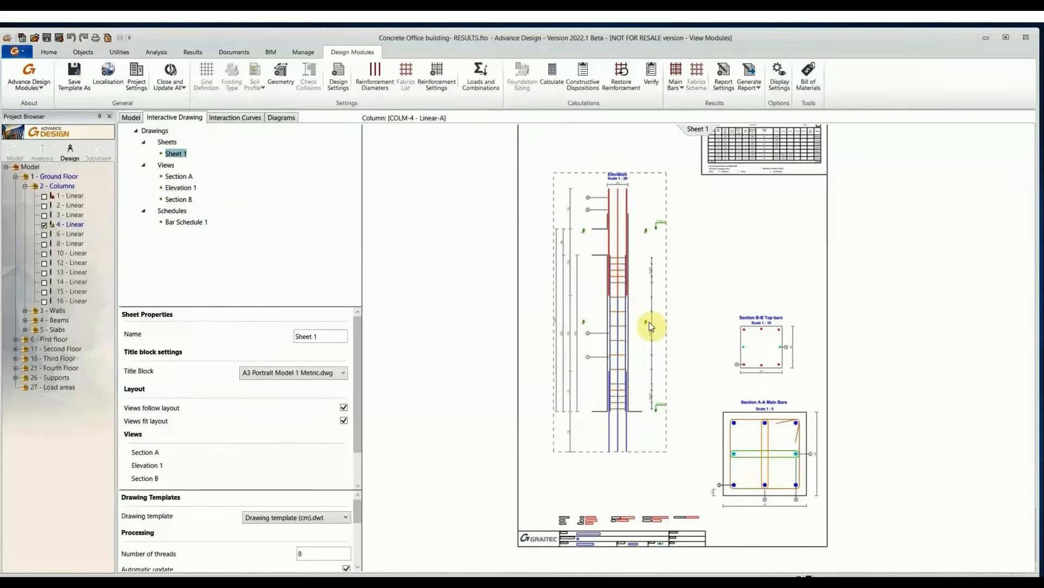
{"action": "scroll", "coordinate": [617, 290], "scroll_direction": "up", "scroll_amount": 3}
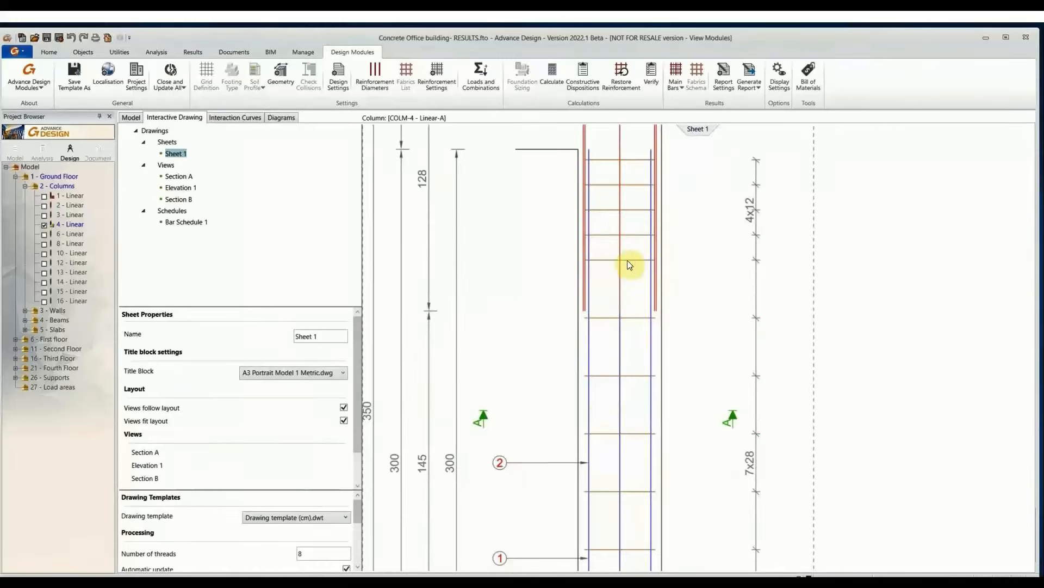
{"action": "scroll", "coordinate": [626, 242], "scroll_direction": "down", "scroll_amount": 4}
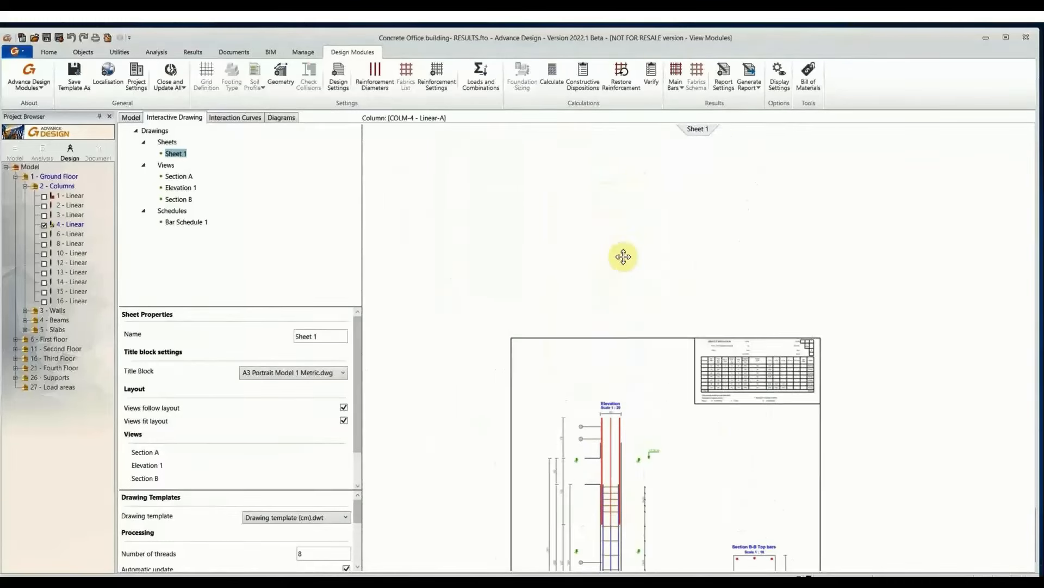
{"action": "scroll", "coordinate": [594, 234], "scroll_direction": "down", "scroll_amount": 3}
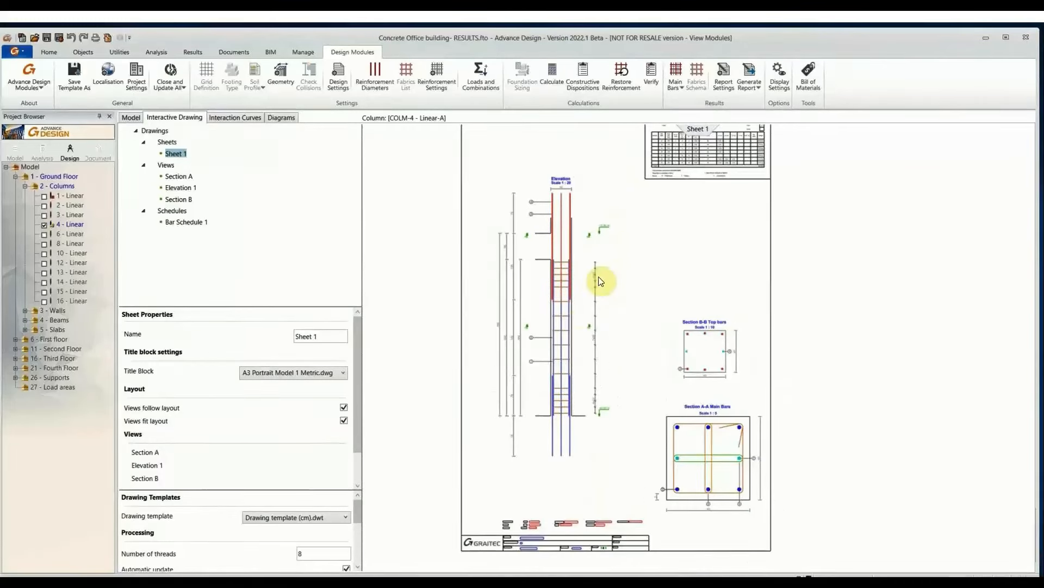
- Move the Elevation 1 view on Sheet 1 and try scales 1:10, 1:5 and 1:25 for it
{"action": "left_click", "coordinate": [565, 321]}
{"action": "left_click_drag", "start_coordinate": [565, 322], "coordinate": [600, 279]}
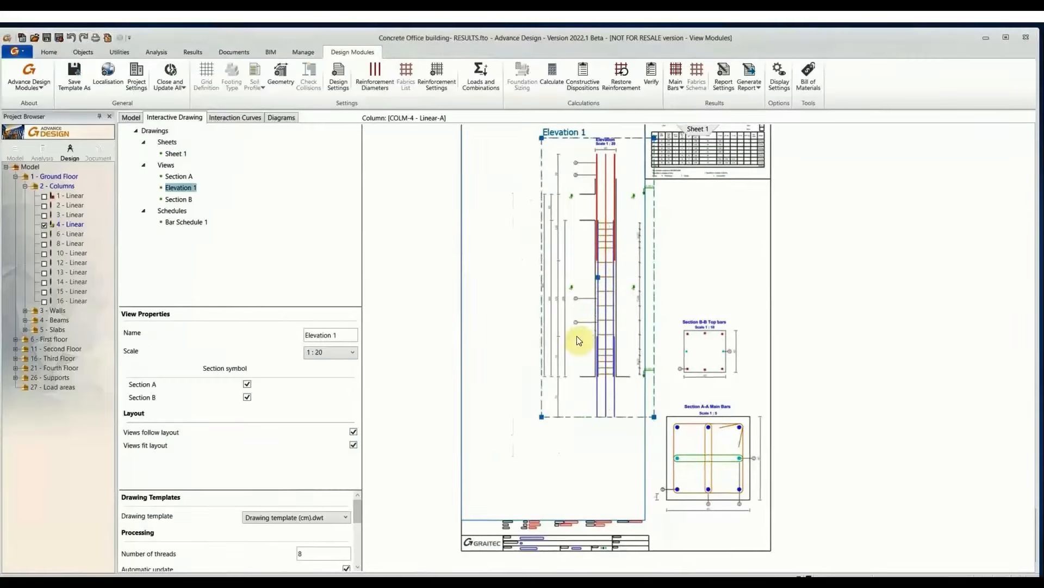
{"action": "left_click", "coordinate": [333, 352]}
{"action": "left_click", "coordinate": [327, 376]}
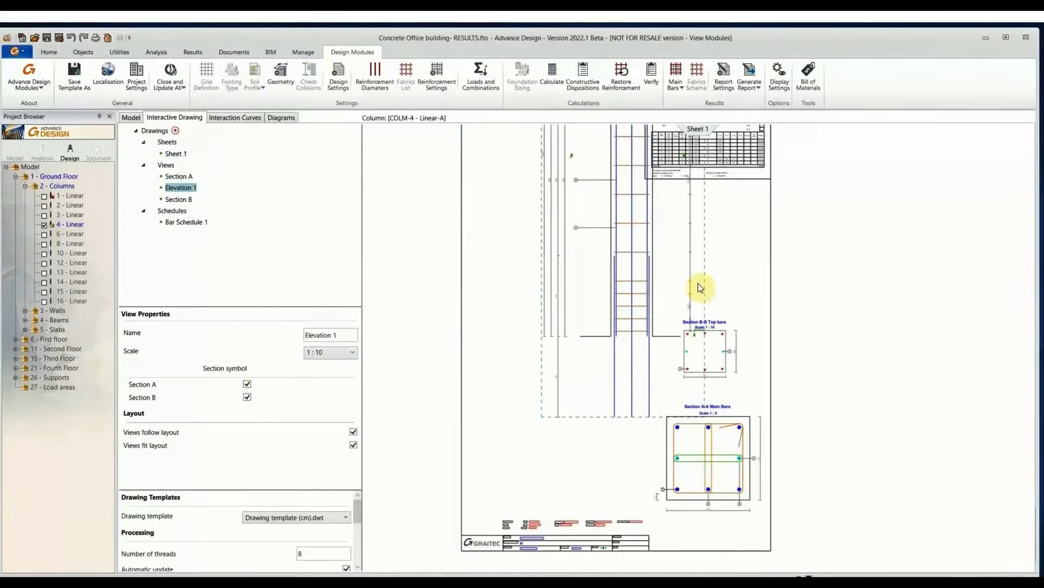
{"action": "left_click", "coordinate": [326, 354]}
{"action": "left_click", "coordinate": [327, 366]}
{"action": "left_click", "coordinate": [334, 357]}
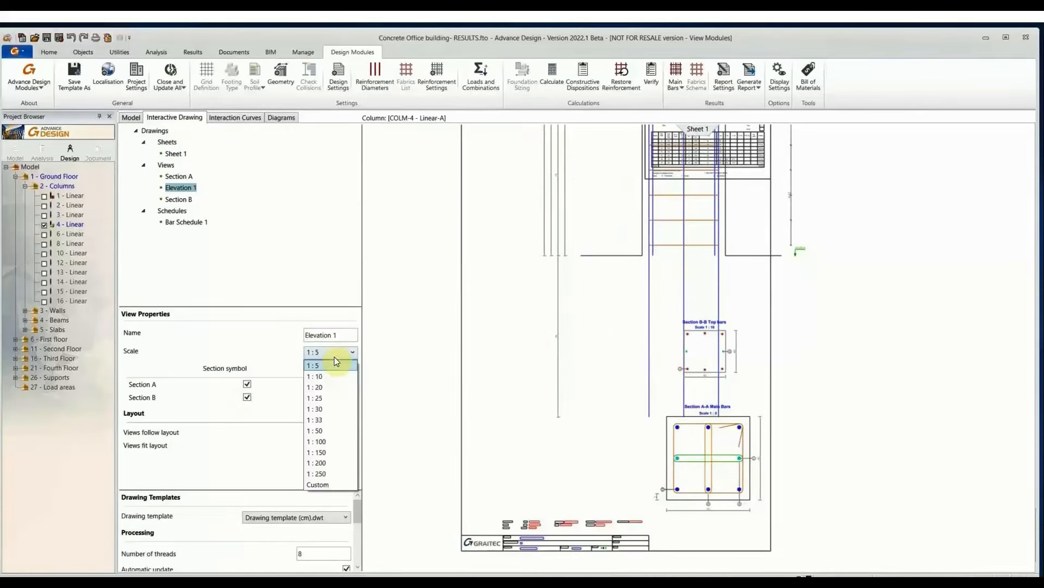
{"action": "left_click", "coordinate": [325, 397]}
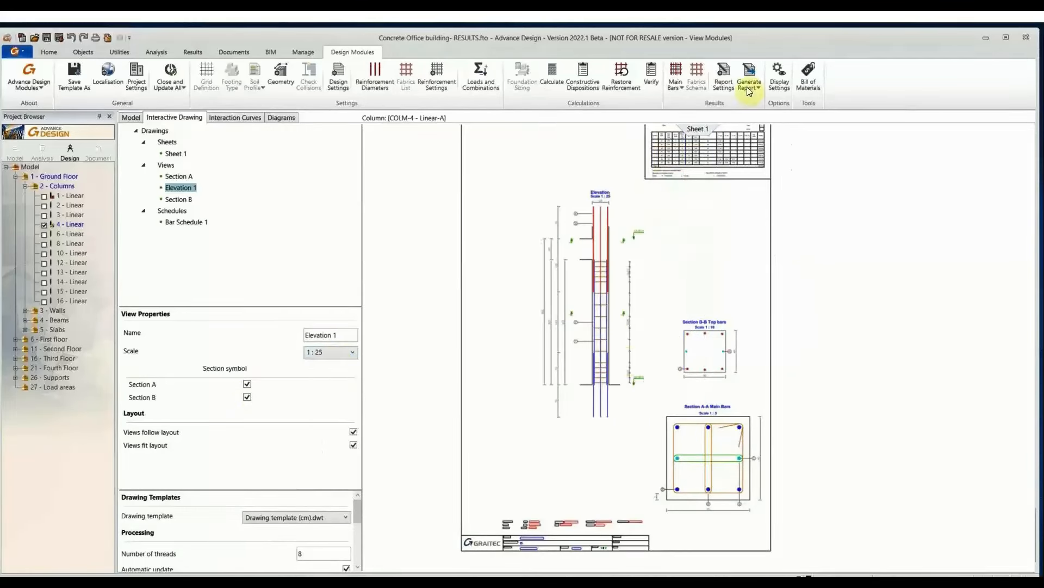
- Restore the layout of Sheet 1
{"action": "right_click", "coordinate": [680, 263]}
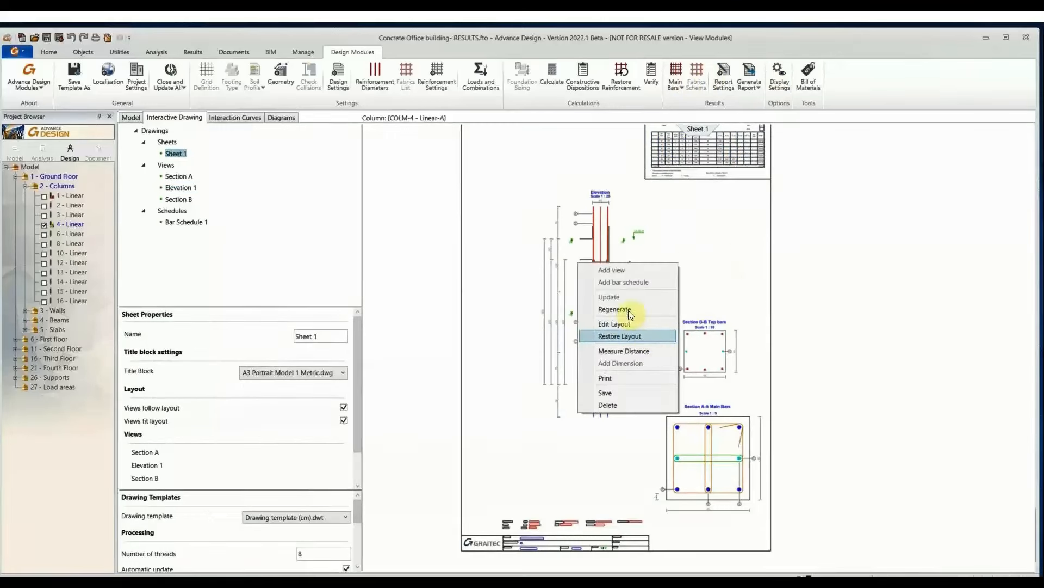
{"action": "left_click", "coordinate": [620, 336]}
- Examine Section B-B and Section A-A on the sheet, and view Bar Schedule 1
{"action": "left_click", "coordinate": [725, 357]}
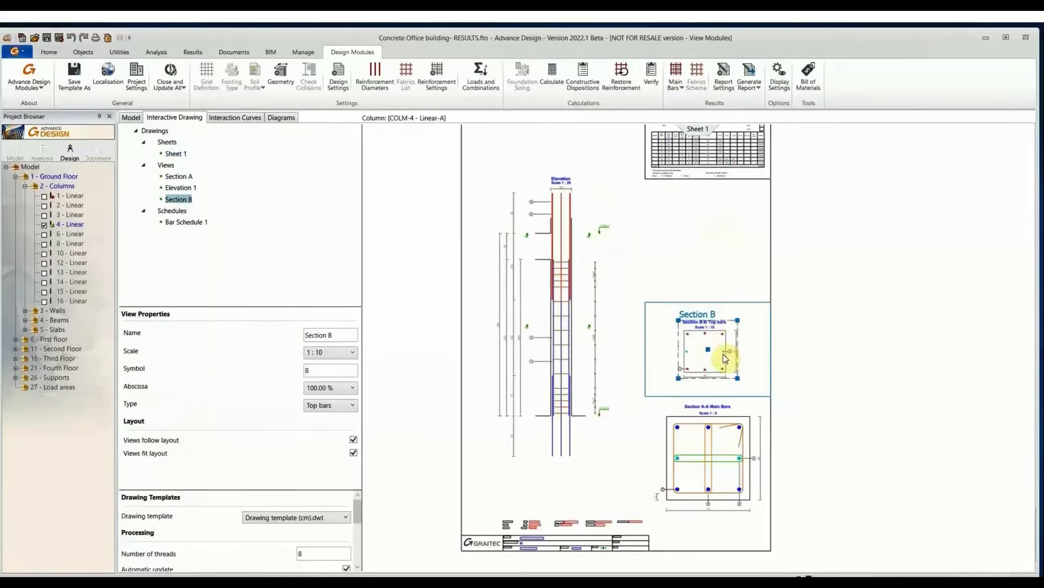
{"action": "scroll", "coordinate": [712, 355], "scroll_direction": "up", "scroll_amount": 3}
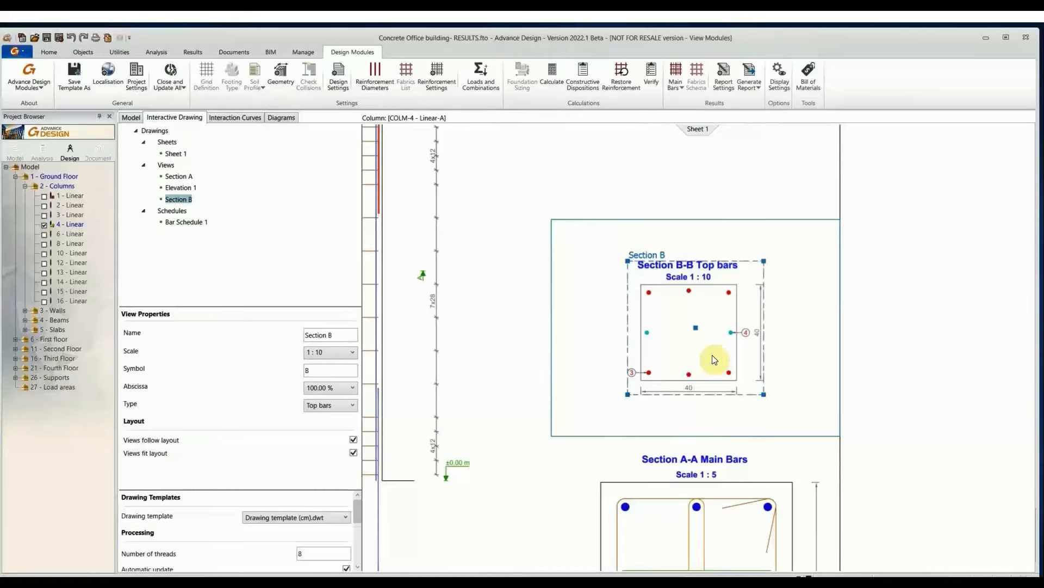
{"action": "middle_click_drag", "start_coordinate": [714, 360], "coordinate": [647, 97]}
{"action": "scroll", "coordinate": [649, 318], "scroll_direction": "up", "scroll_amount": 3}
{"action": "scroll", "coordinate": [648, 316], "scroll_direction": "down", "scroll_amount": 3}
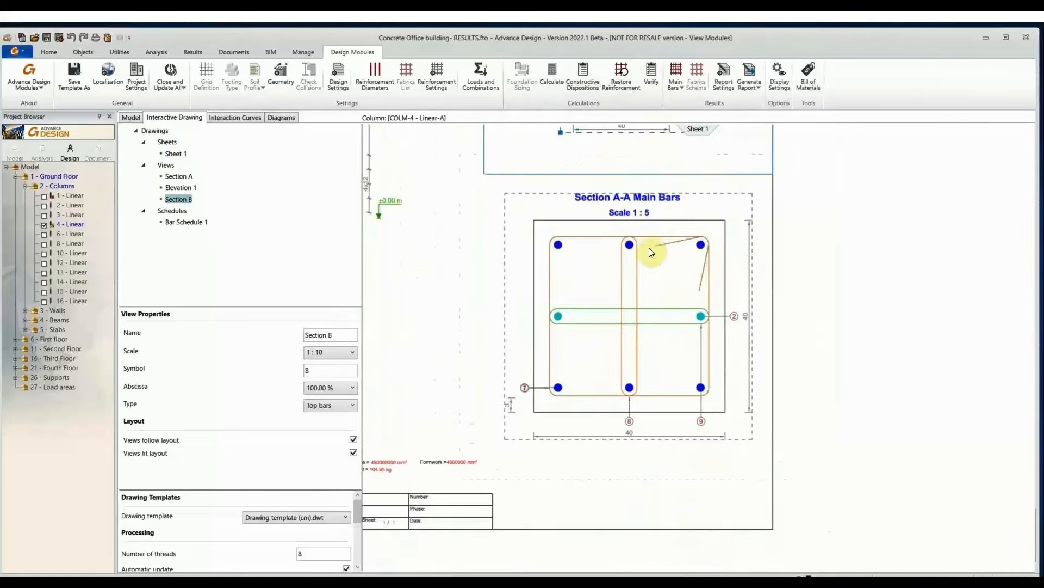
{"action": "left_click", "coordinate": [200, 222]}
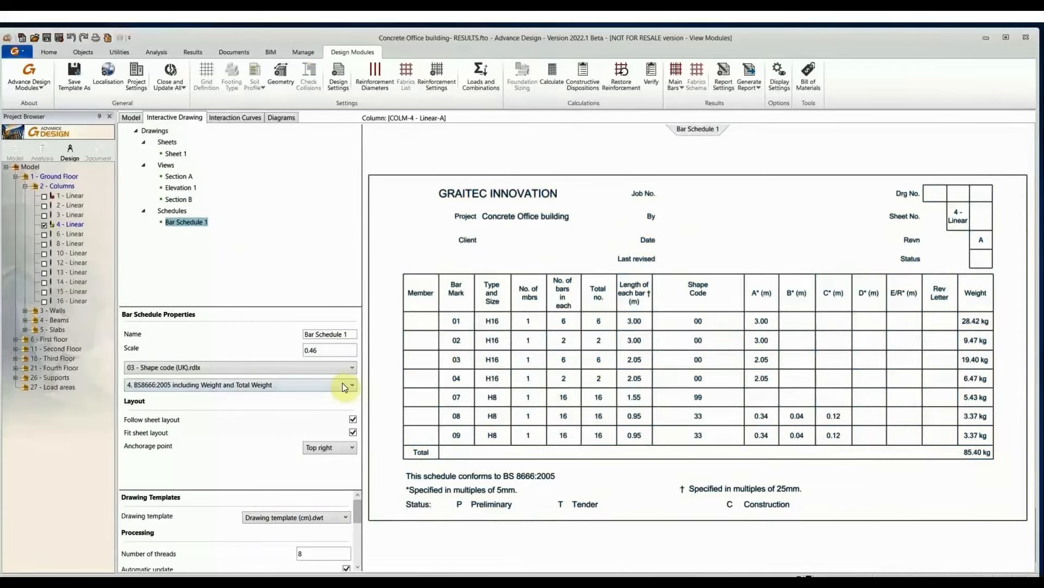
- Save Sheet 1 as Sheet 1.dwg in the RC DESIGN WITH AD folder under AD USER WEEK
{"action": "left_click", "coordinate": [170, 154]}
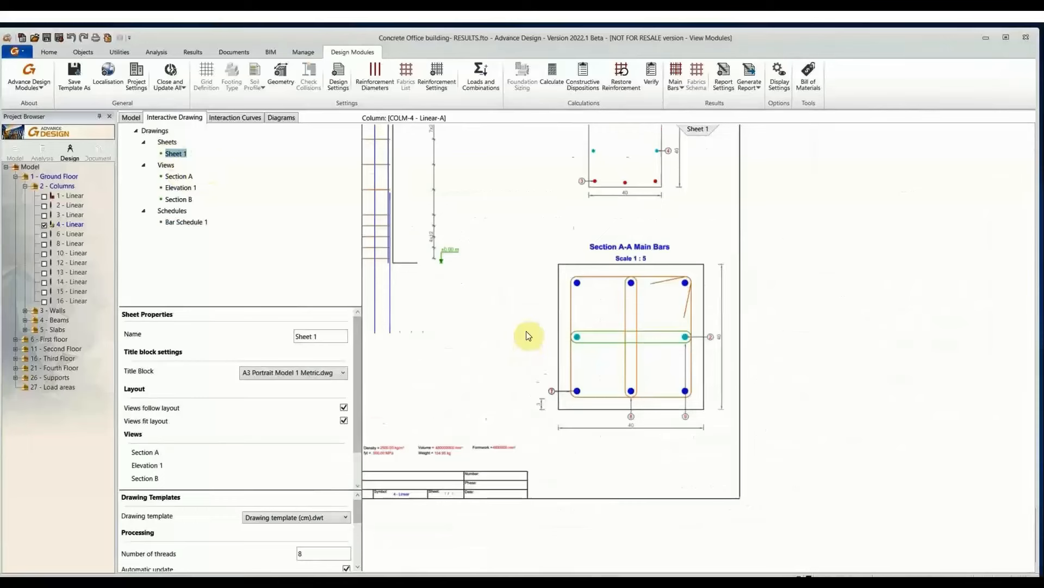
{"action": "scroll", "coordinate": [526, 331], "scroll_direction": "down", "scroll_amount": 1}
{"action": "middle_click_drag", "start_coordinate": [556, 361], "coordinate": [576, 374]}
{"action": "scroll", "coordinate": [576, 373], "scroll_direction": "down", "scroll_amount": 1}
{"action": "right_click", "coordinate": [576, 374]}
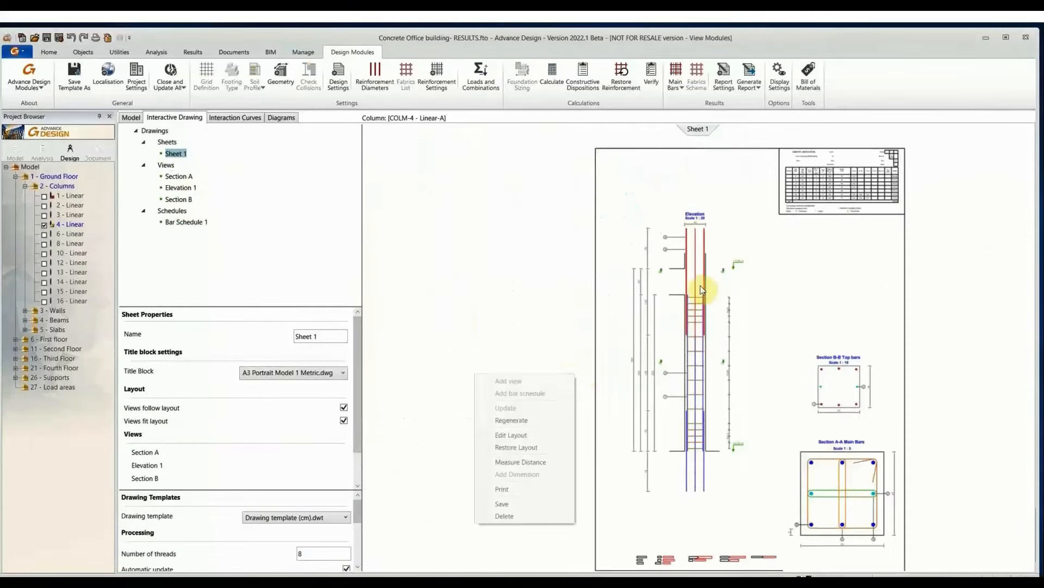
{"action": "right_click", "coordinate": [771, 288]}
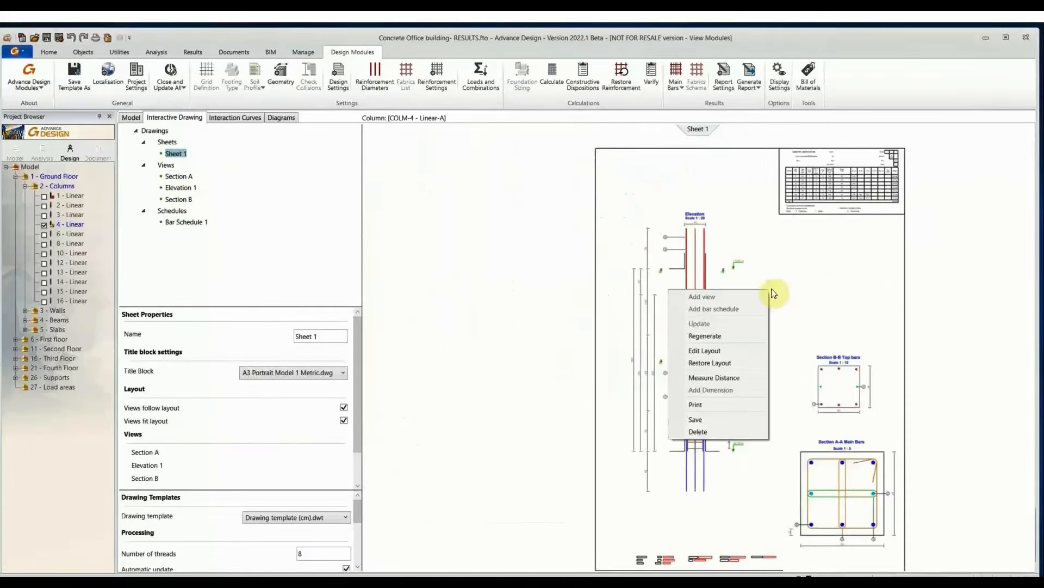
{"action": "left_click", "coordinate": [706, 421]}
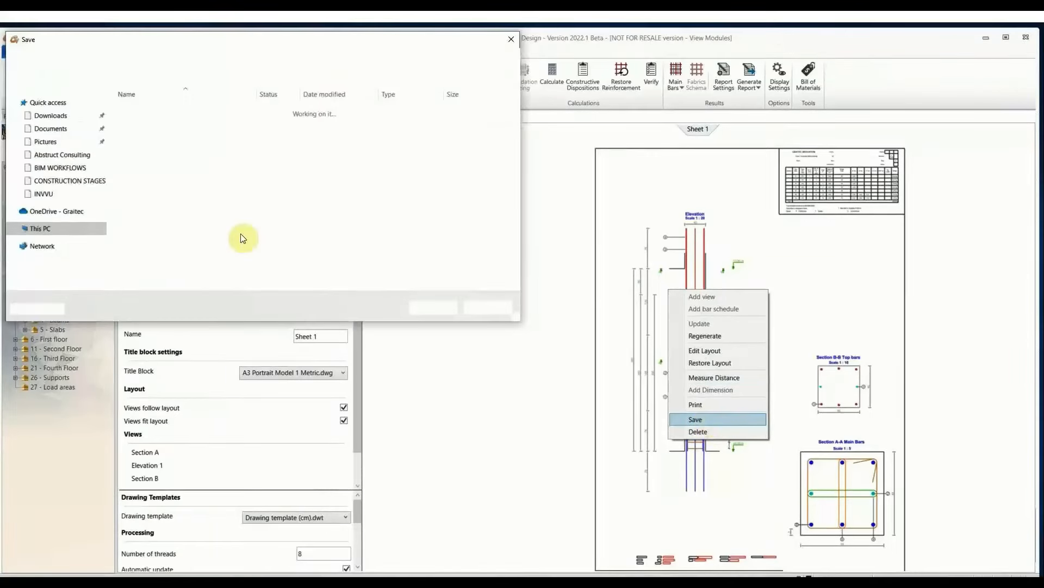
{"action": "left_click_drag", "start_coordinate": [101, 177], "coordinate": [110, 77]}
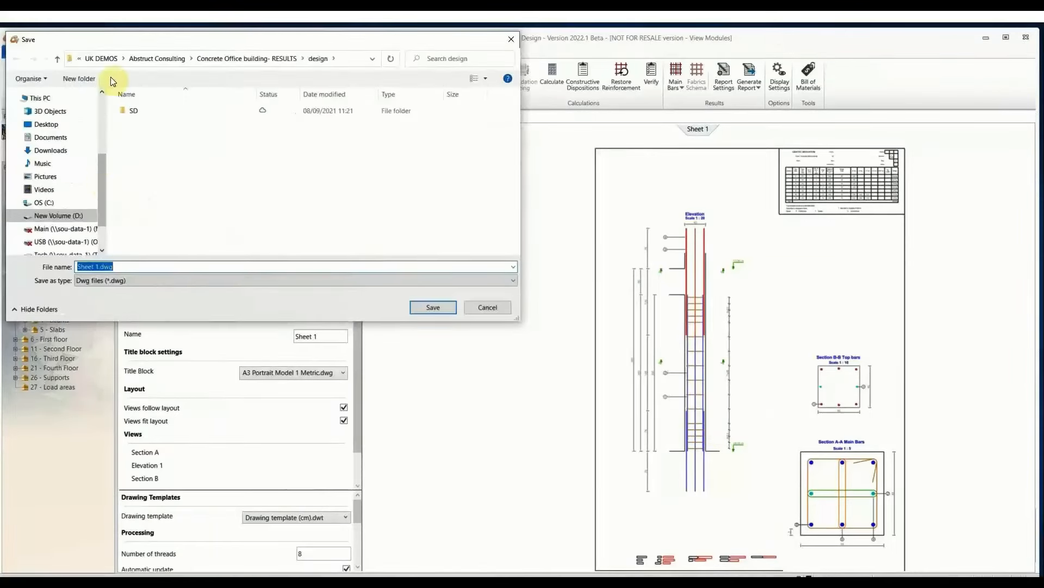
{"action": "left_click", "coordinate": [64, 184]}
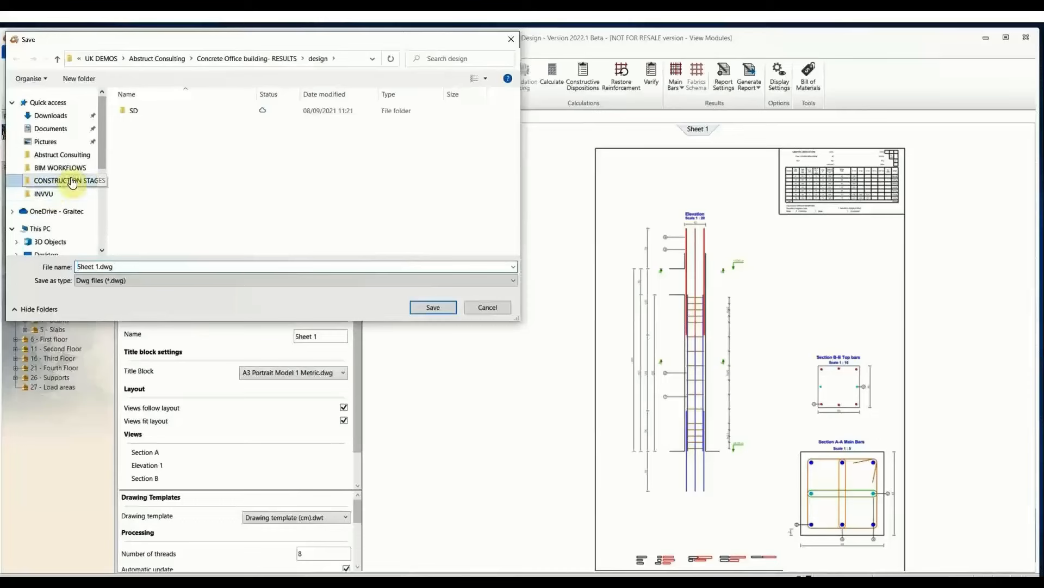
{"action": "left_click", "coordinate": [205, 58]}
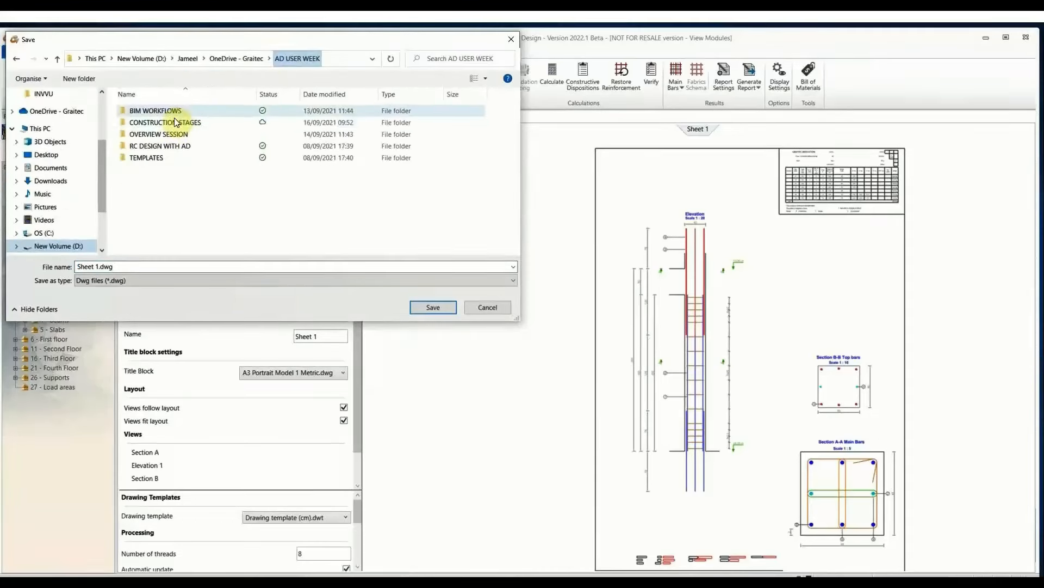
{"action": "double_click", "coordinate": [163, 146]}
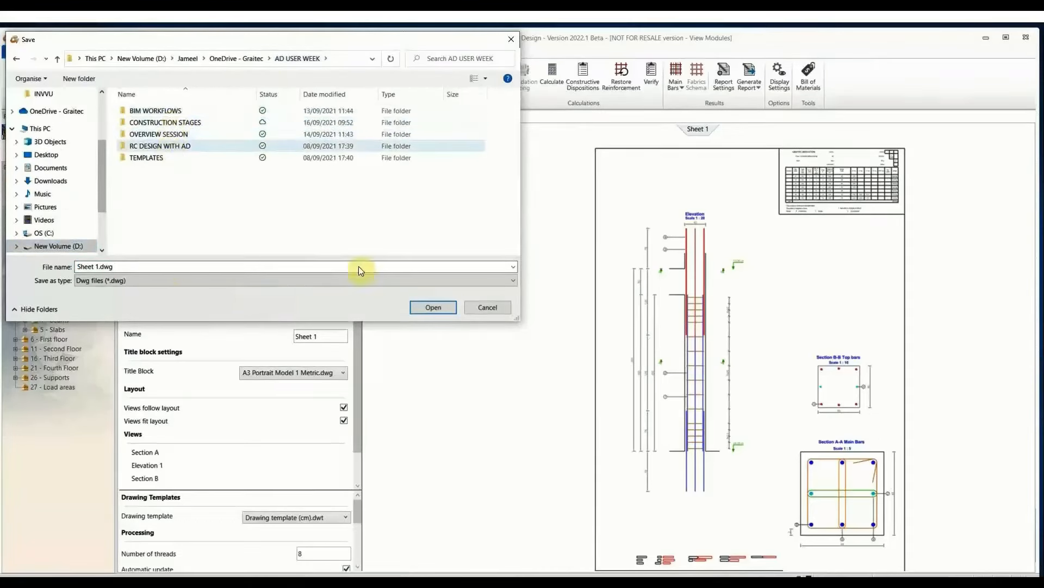
{"action": "left_click", "coordinate": [440, 306]}
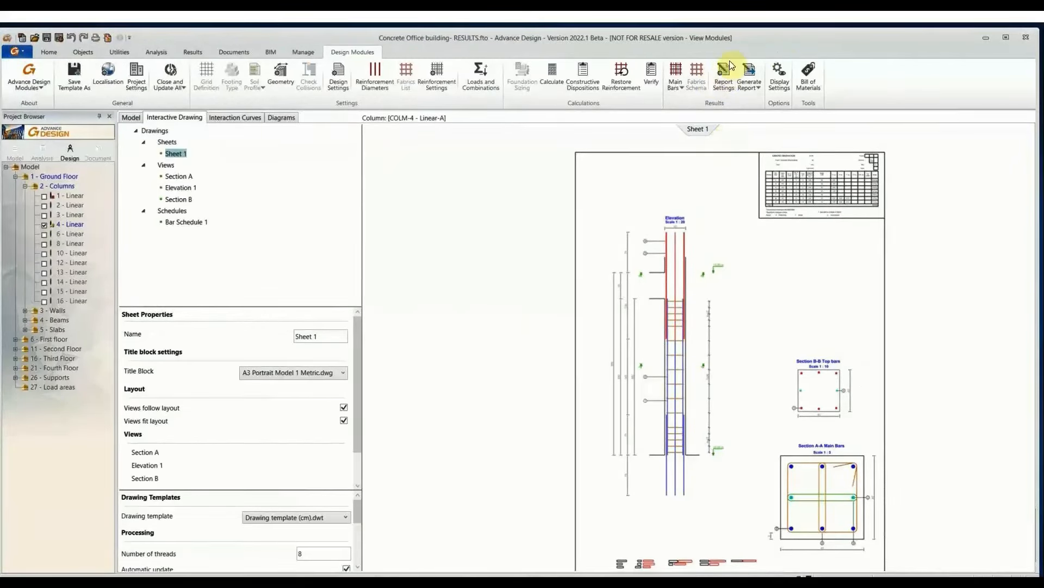
- Set the report template to Column Synthetic Report in the report settings and confirm
{"action": "left_click", "coordinate": [719, 86]}
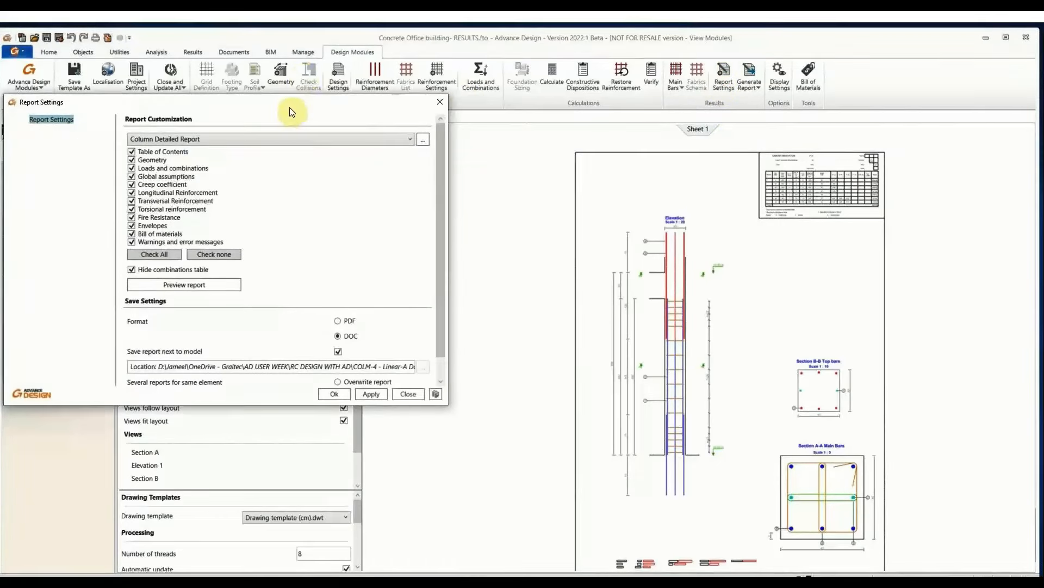
{"action": "left_click_drag", "start_coordinate": [292, 113], "coordinate": [429, 129]}
{"action": "left_click", "coordinate": [428, 157]}
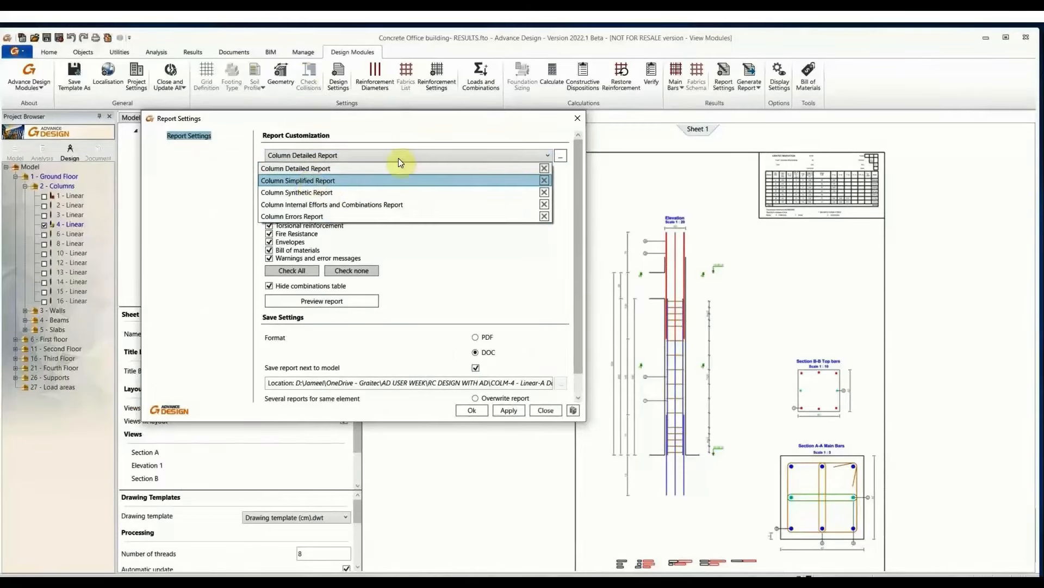
{"action": "left_click", "coordinate": [298, 180]}
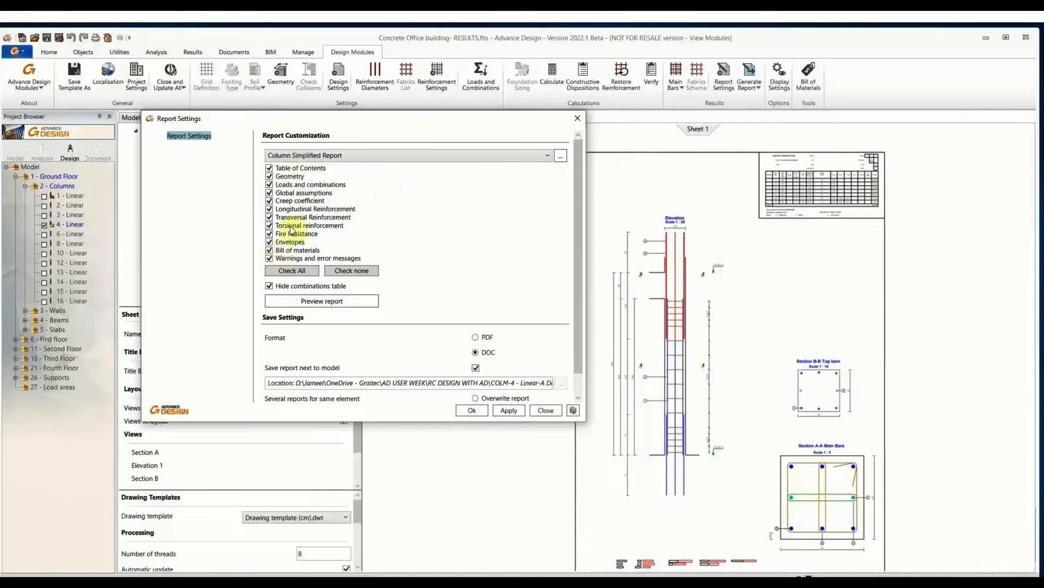
{"action": "left_click", "coordinate": [319, 158]}
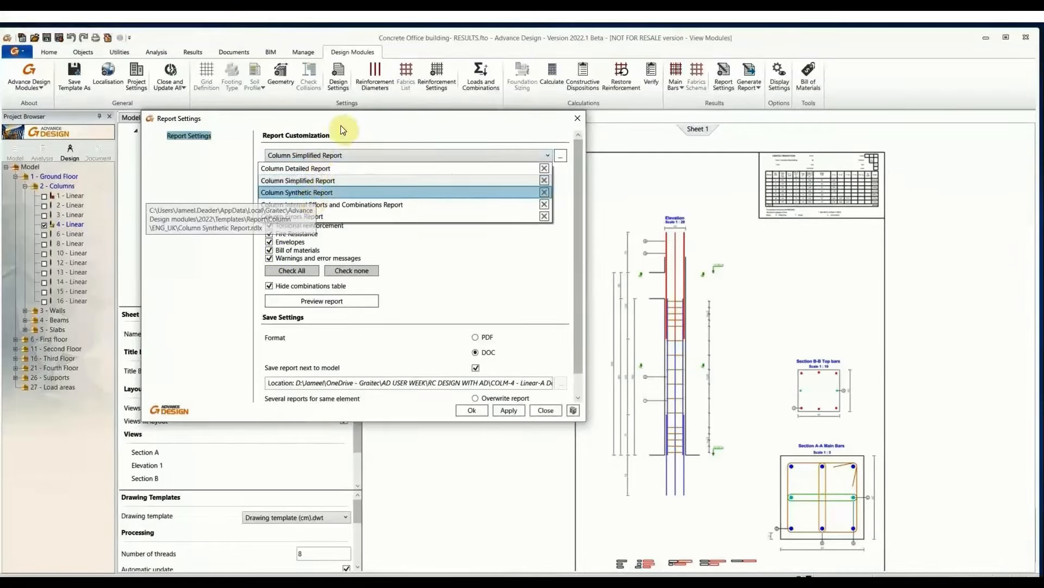
{"action": "left_click", "coordinate": [297, 192]}
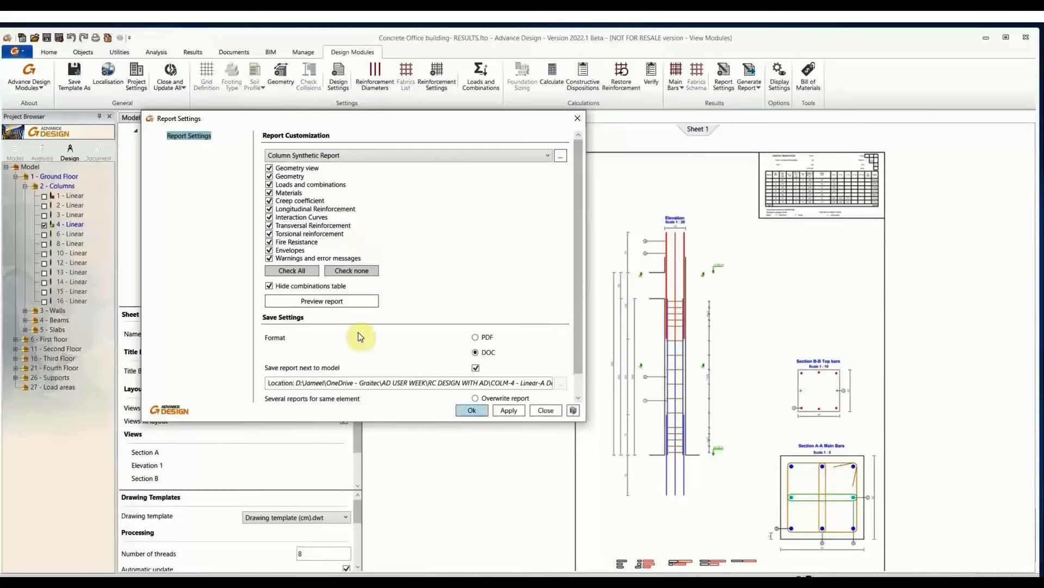
{"action": "left_click", "coordinate": [471, 411]}
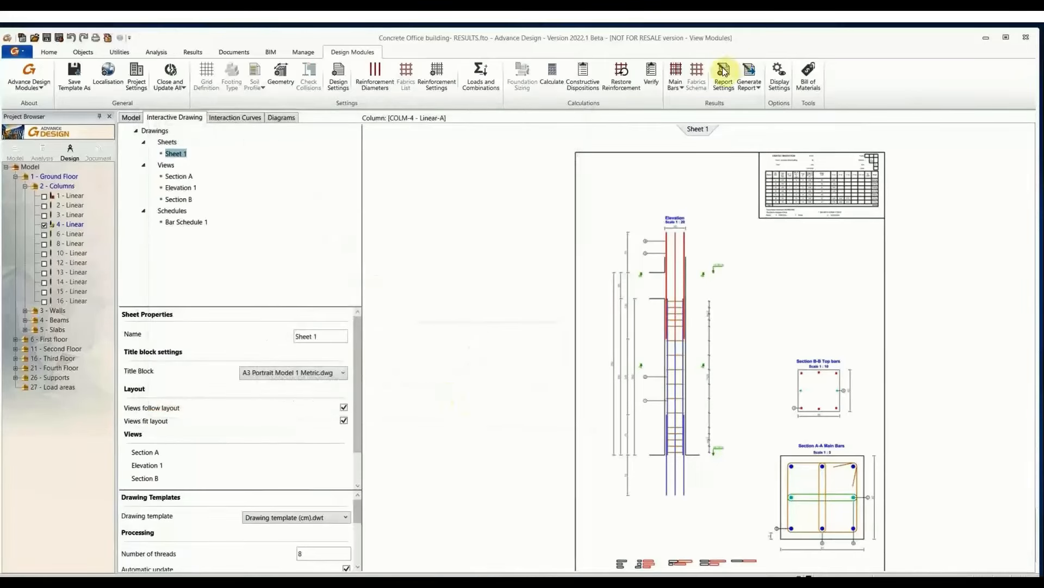
- Generate the column report and show the document full screen in Word
{"action": "left_click", "coordinate": [751, 71]}
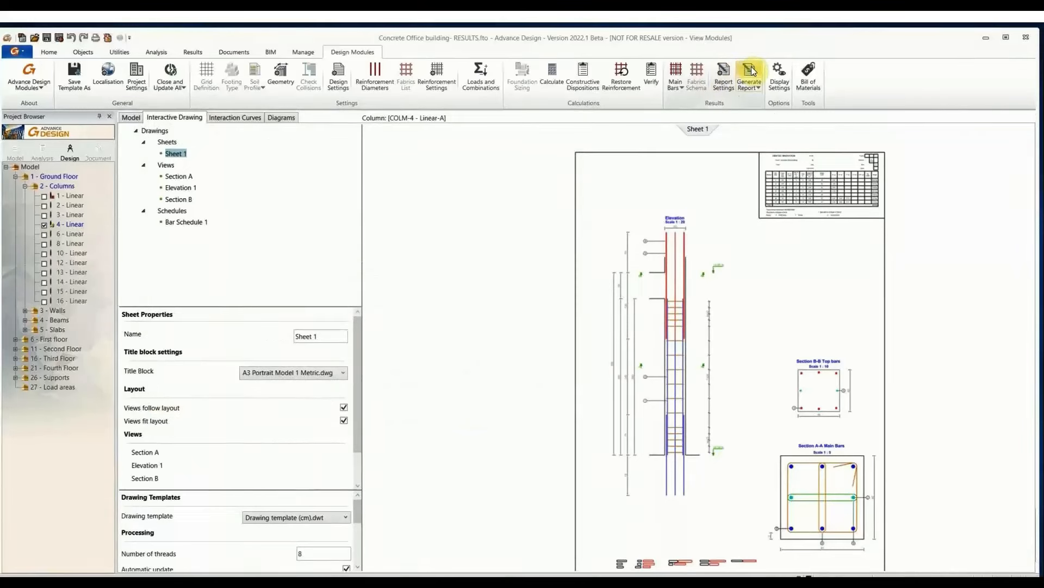
{"action": "key", "text": "ctrl"}
{"action": "key", "text": "ctrl"}
{"action": "left_click", "coordinate": [751, 72]}
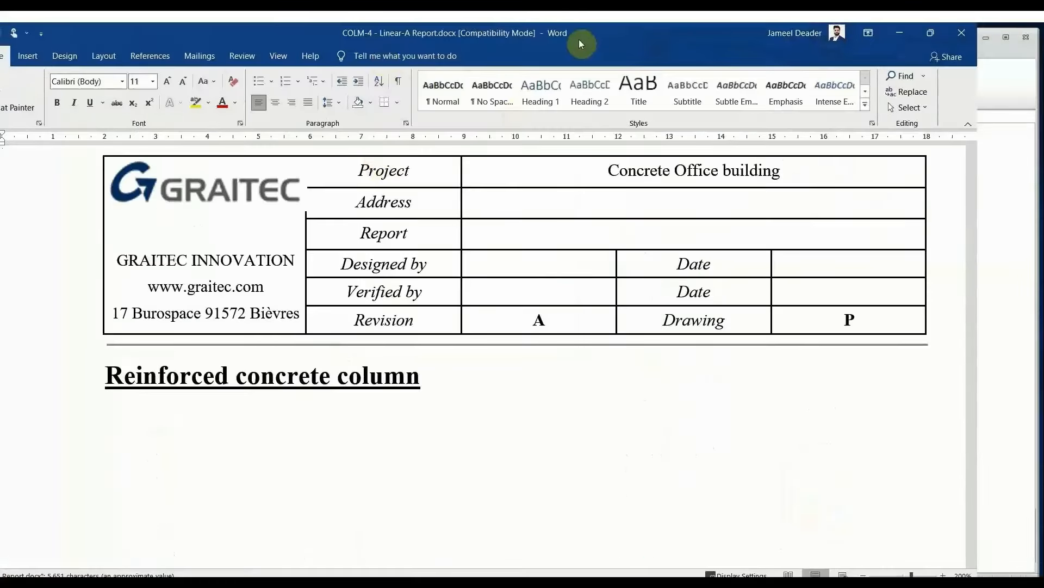
{"action": "double_click", "coordinate": [579, 40]}
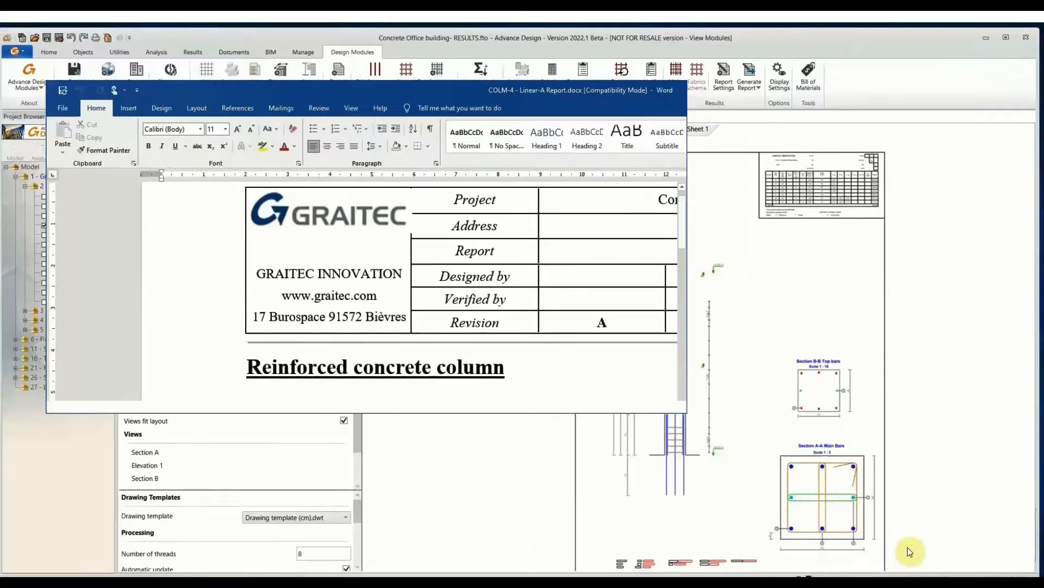
{"action": "left_click", "coordinate": [654, 99]}
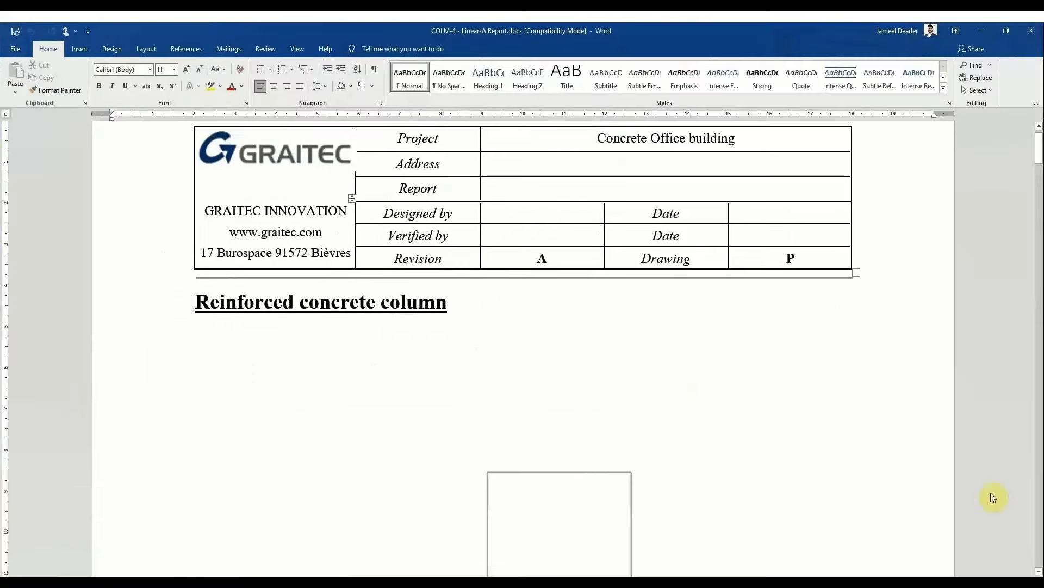
{"action": "left_click", "coordinate": [956, 586]}
{"action": "left_click", "coordinate": [956, 586]}
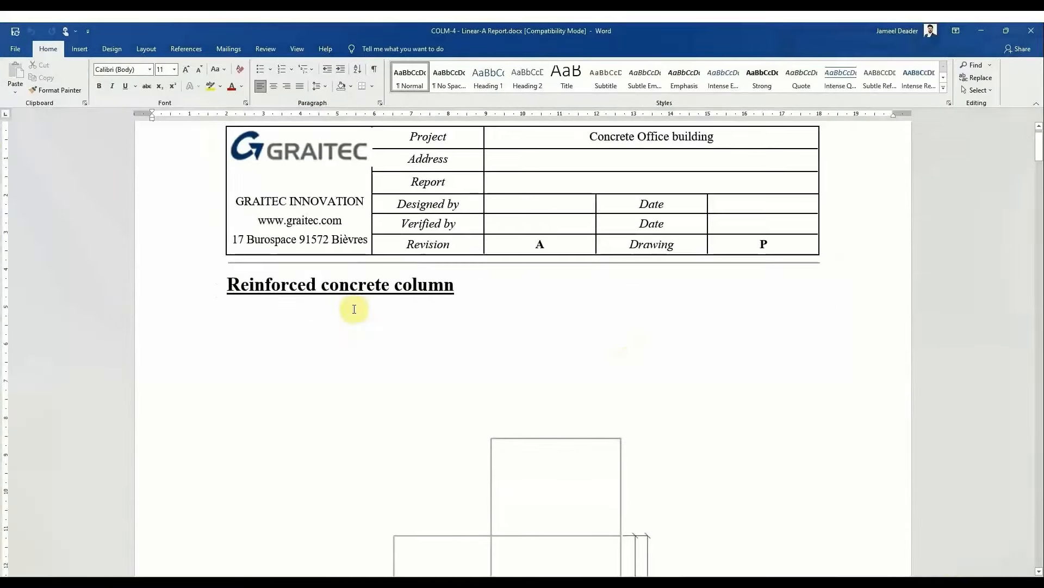
- Change the name of load case 2 to "Additional Dead L" in the report's Internal efforts table
{"action": "scroll", "coordinate": [517, 298], "scroll_direction": "down", "scroll_amount": 10}
{"action": "scroll", "coordinate": [560, 264], "scroll_direction": "up", "scroll_amount": 5}
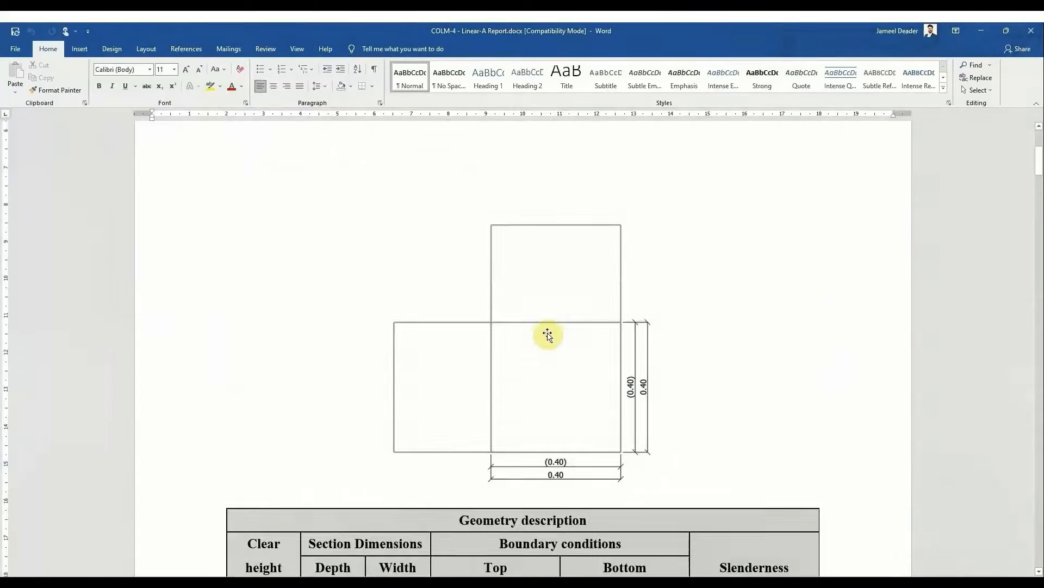
{"action": "scroll", "coordinate": [546, 335], "scroll_direction": "down", "scroll_amount": 9}
{"action": "left_click", "coordinate": [420, 250]}
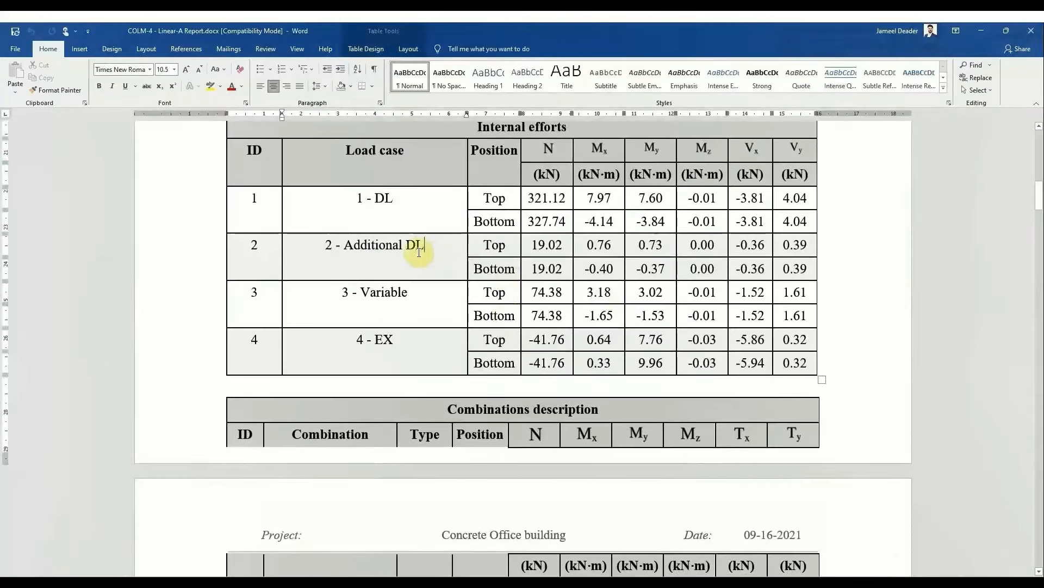
{"action": "type", "text": "ead"}
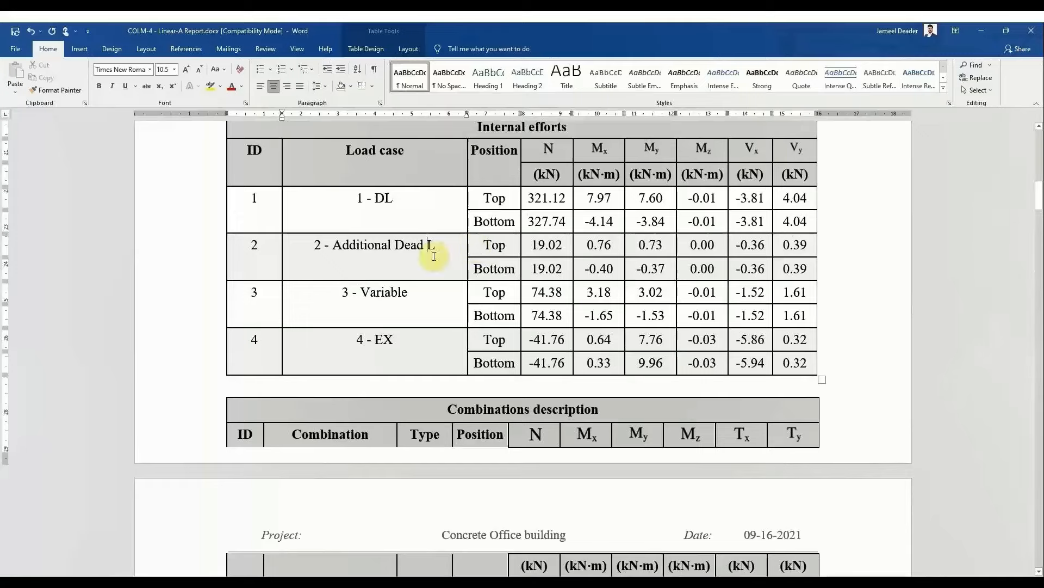
- Review the report's load combinations, materials, creep coefficient and real longitudinal reinforcement tables
{"action": "scroll", "coordinate": [538, 290], "scroll_direction": "down", "scroll_amount": 3}
{"action": "scroll", "coordinate": [539, 289], "scroll_direction": "down", "scroll_amount": 10}
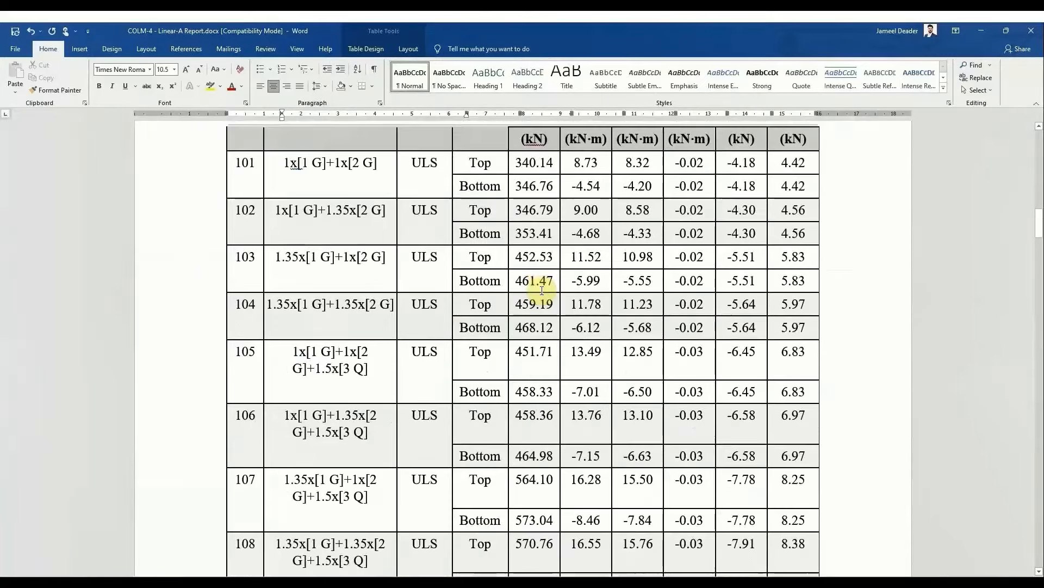
{"action": "scroll", "coordinate": [567, 301], "scroll_direction": "down", "scroll_amount": 15}
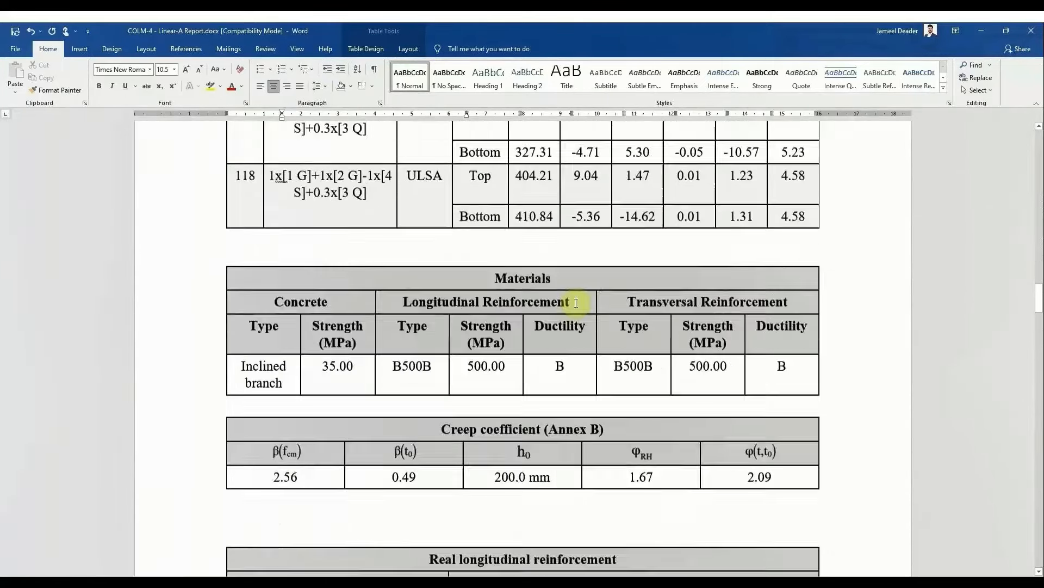
{"action": "left_click_drag", "start_coordinate": [551, 243], "coordinate": [493, 237]}
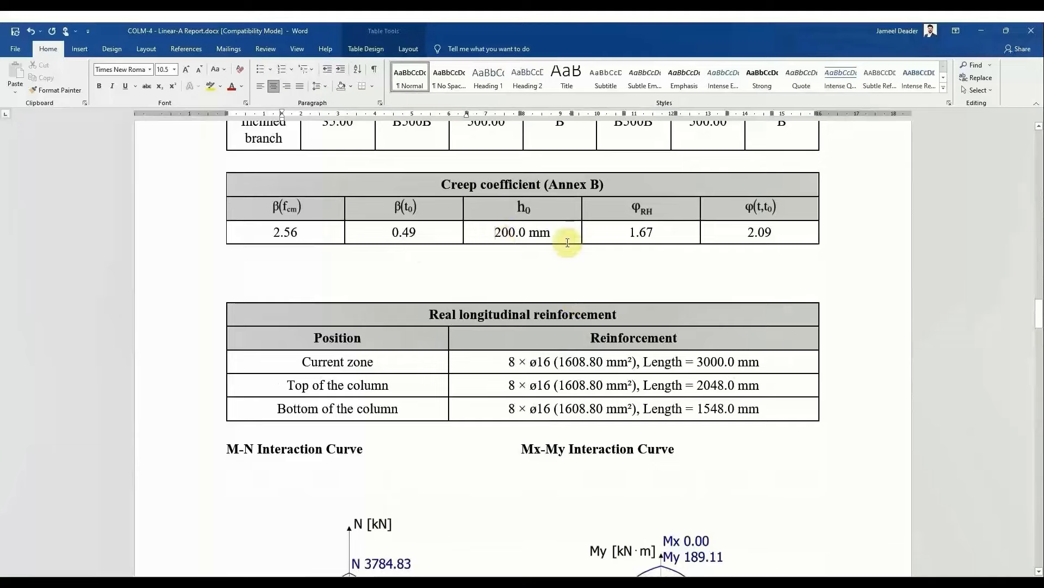
- Review the report's interaction curves, transversal and torsion reinforcement, fire resistance, envelope tables, and warnings and errors
{"action": "scroll", "coordinate": [544, 261], "scroll_direction": "down", "scroll_amount": 3}
{"action": "scroll", "coordinate": [539, 288], "scroll_direction": "down", "scroll_amount": 6}
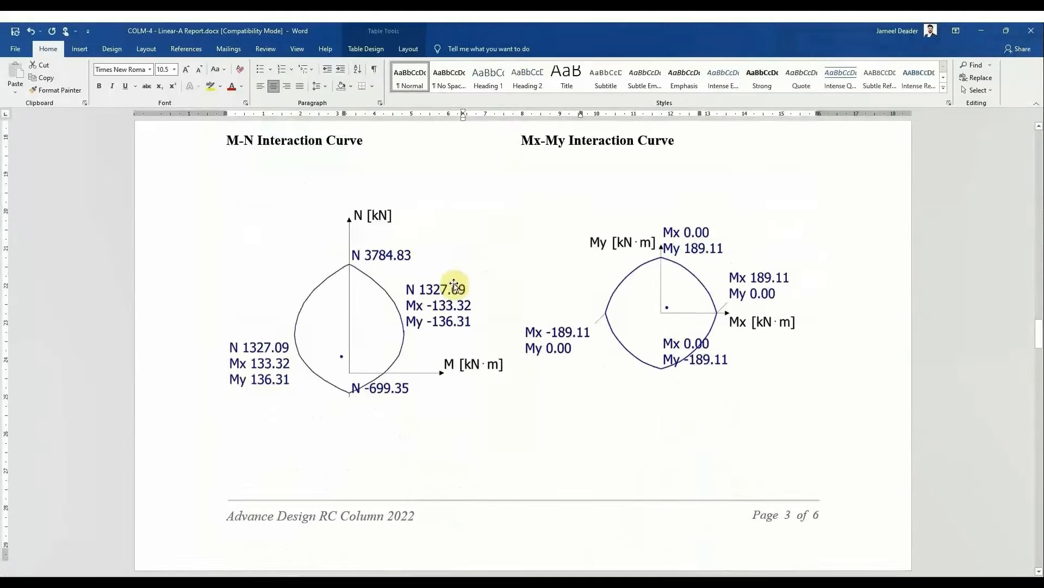
{"action": "scroll", "coordinate": [620, 293], "scroll_direction": "down", "scroll_amount": 20}
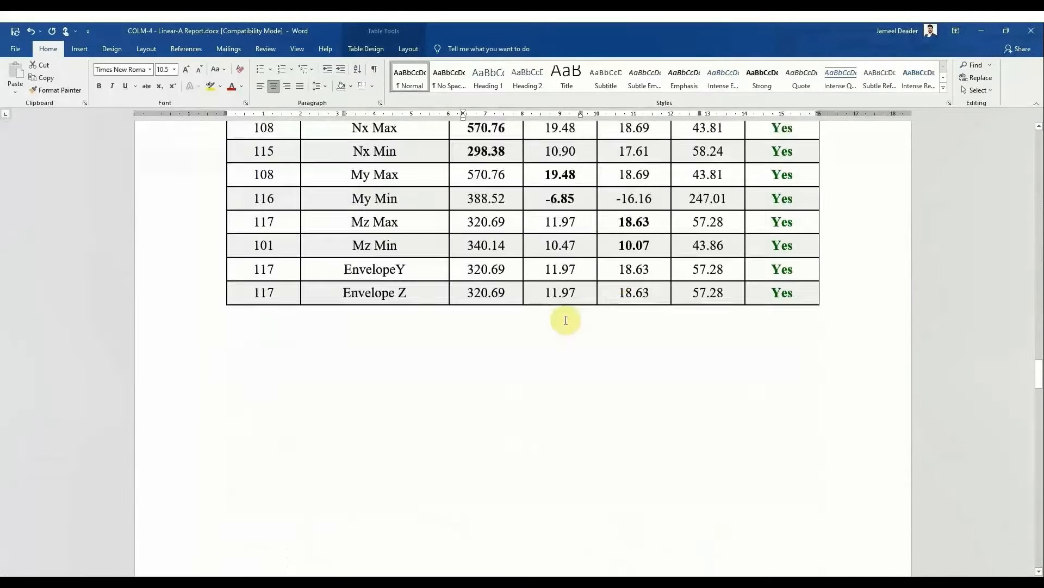
{"action": "scroll", "coordinate": [515, 343], "scroll_direction": "down", "scroll_amount": 3}
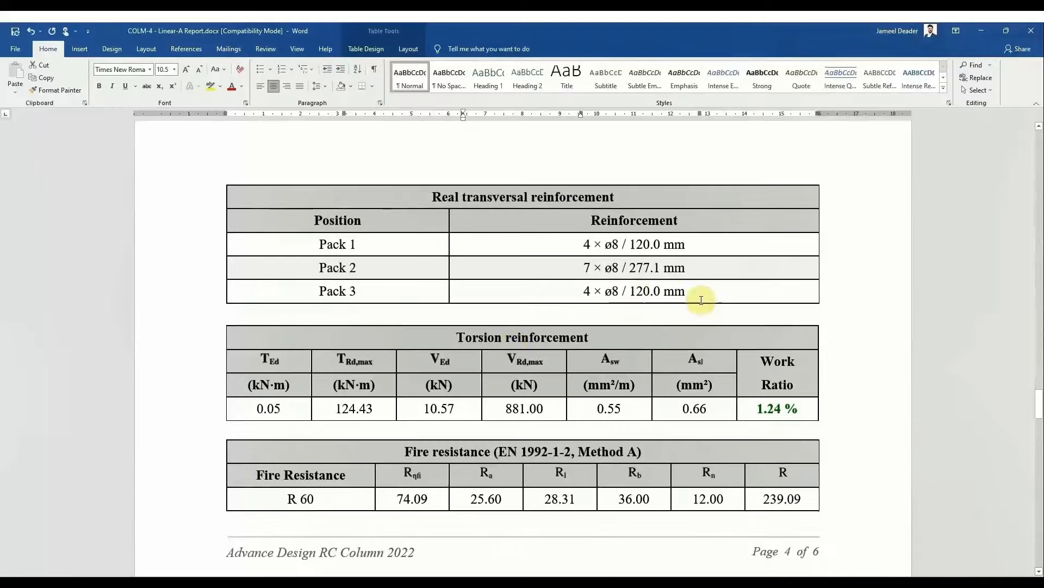
{"action": "left_click_drag", "start_coordinate": [605, 293], "coordinate": [666, 293]}
{"action": "scroll", "coordinate": [667, 294], "scroll_direction": "down", "scroll_amount": 13}
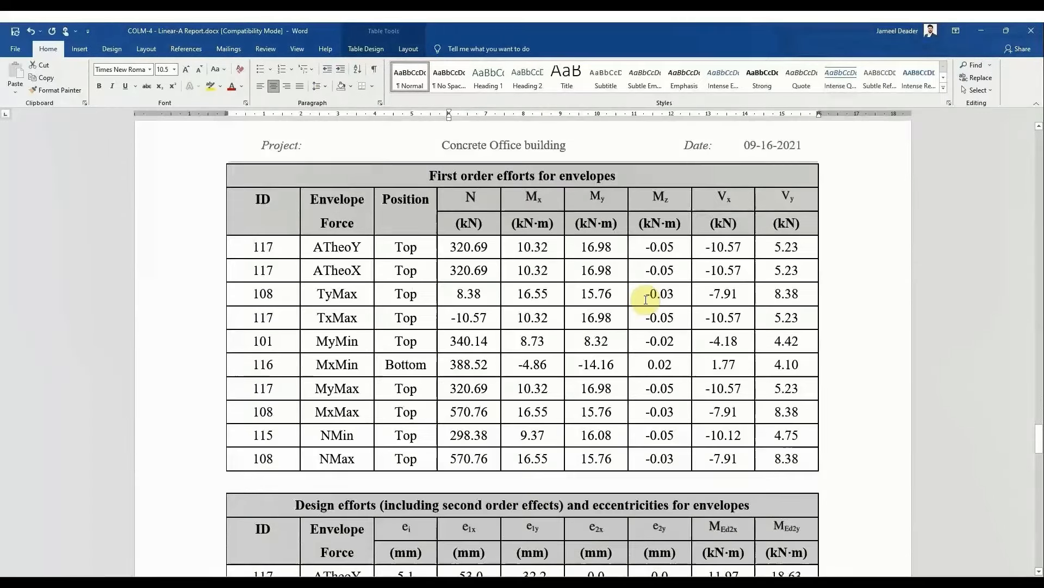
{"action": "scroll", "coordinate": [506, 280], "scroll_direction": "down", "scroll_amount": 20}
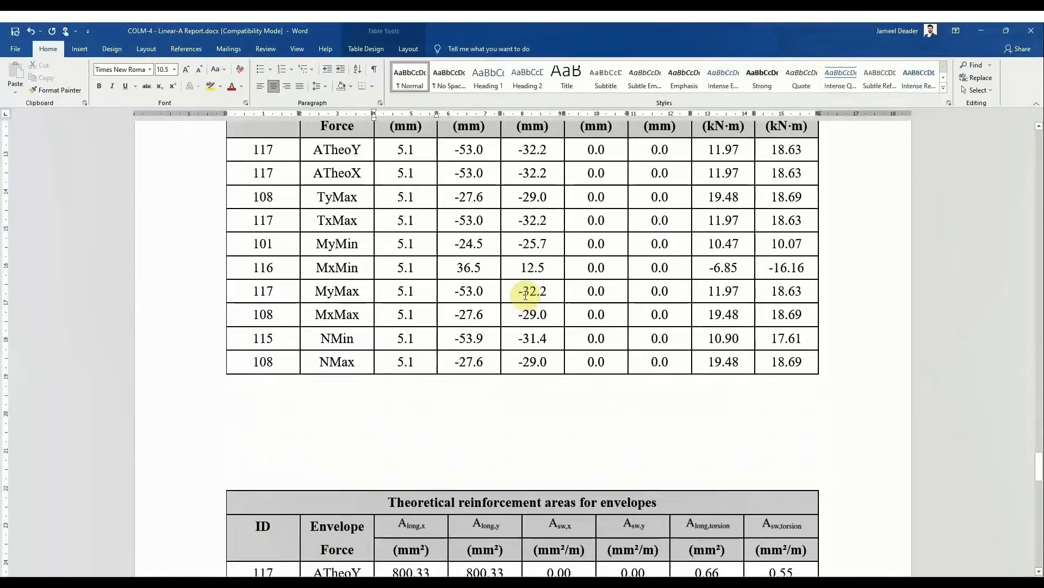
{"action": "scroll", "coordinate": [522, 295], "scroll_direction": "down", "scroll_amount": 3}
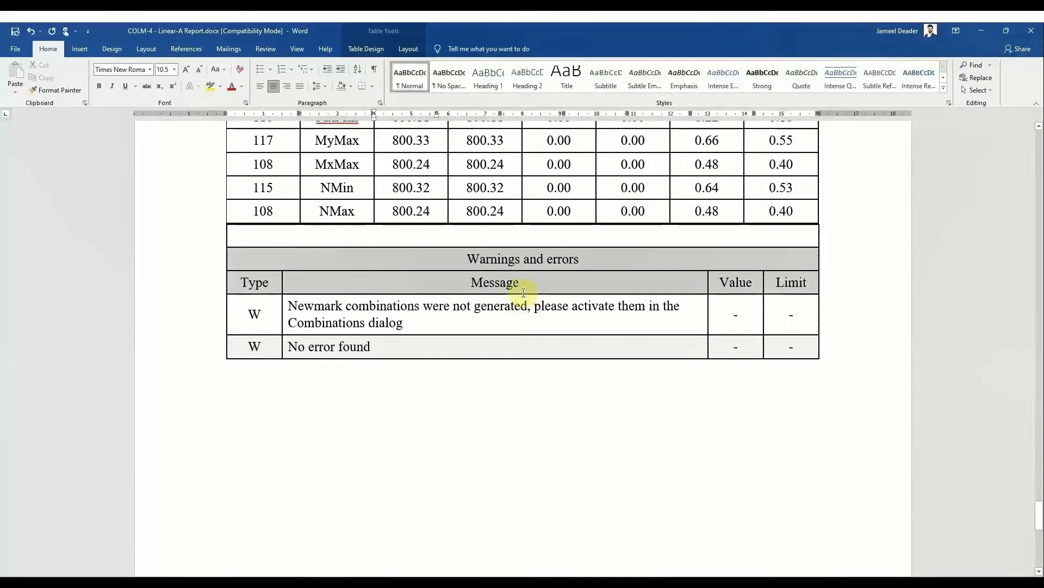
- Close the Word report without saving and open Sheet 1.dwg from the RC DESIGN WITH AD folder in AutoCAD
{"action": "left_click", "coordinate": [1031, 30]}
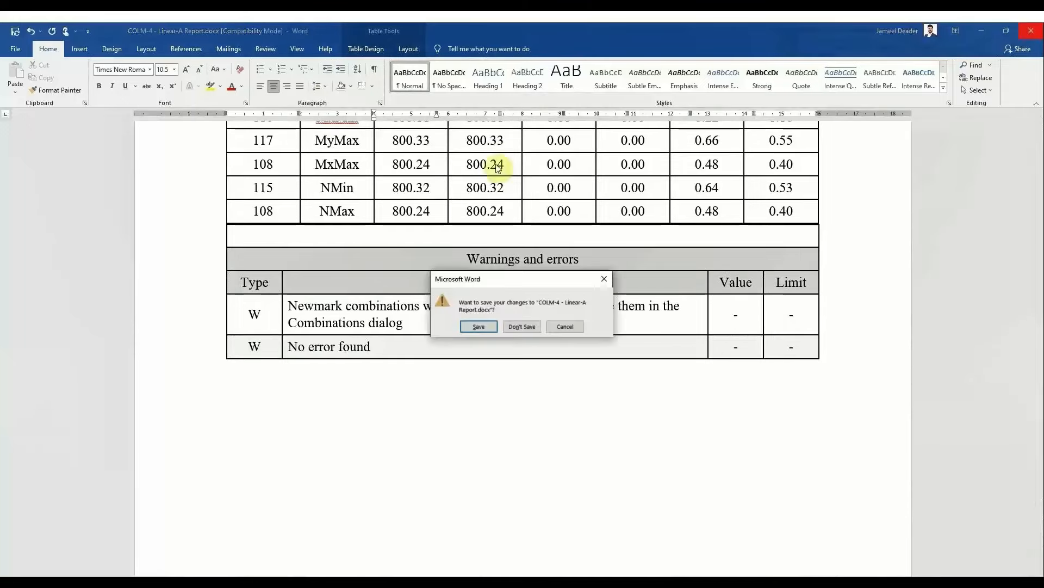
{"action": "left_click", "coordinate": [522, 326]}
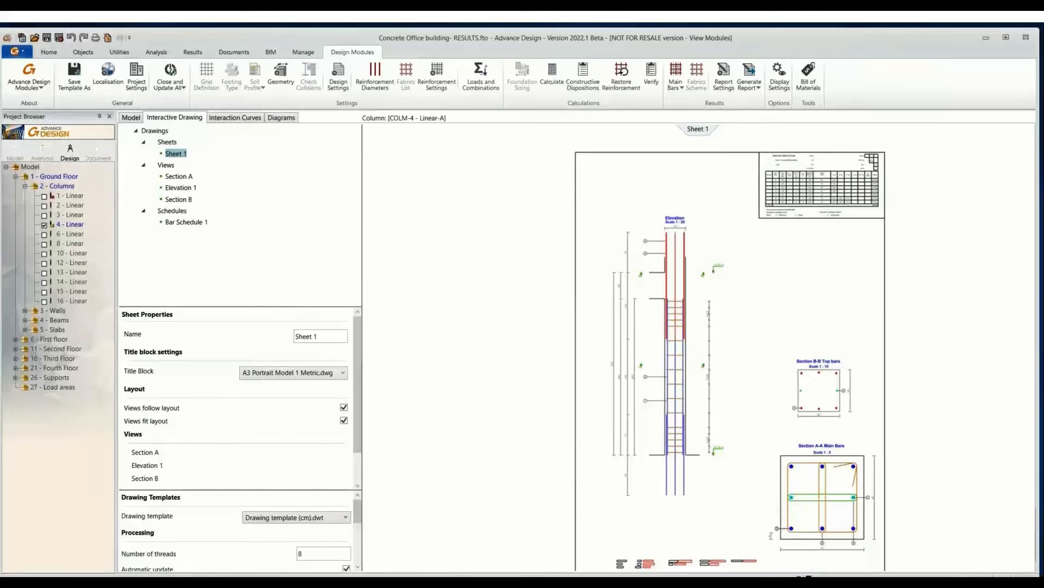
{"action": "mouse_move", "coordinate": [305, 582]}
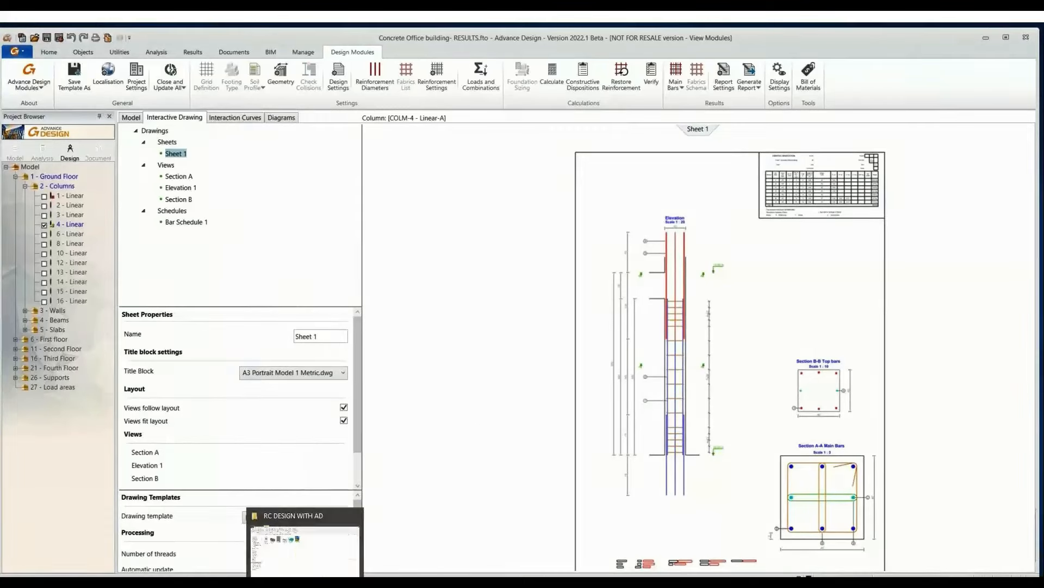
{"action": "left_click", "coordinate": [306, 554]}
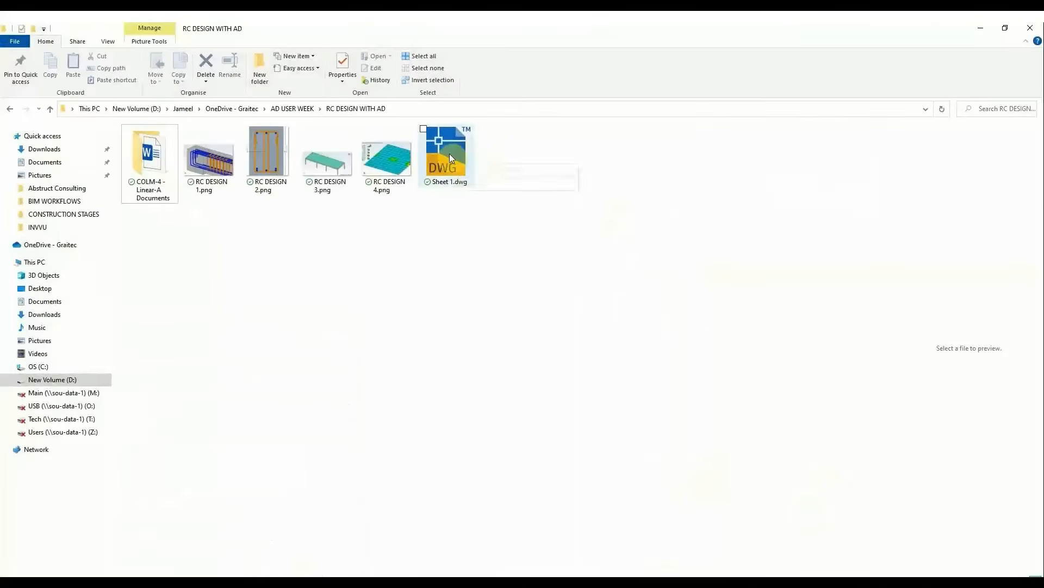
{"action": "double_click", "coordinate": [449, 153]}
{"action": "right_click", "coordinate": [449, 154]}
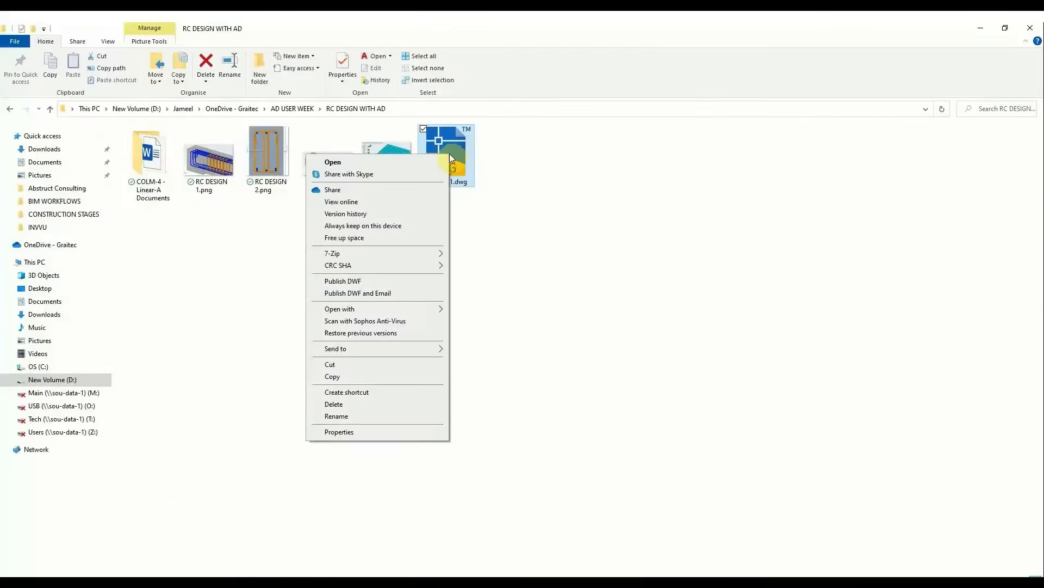
{"action": "left_click", "coordinate": [424, 161]}
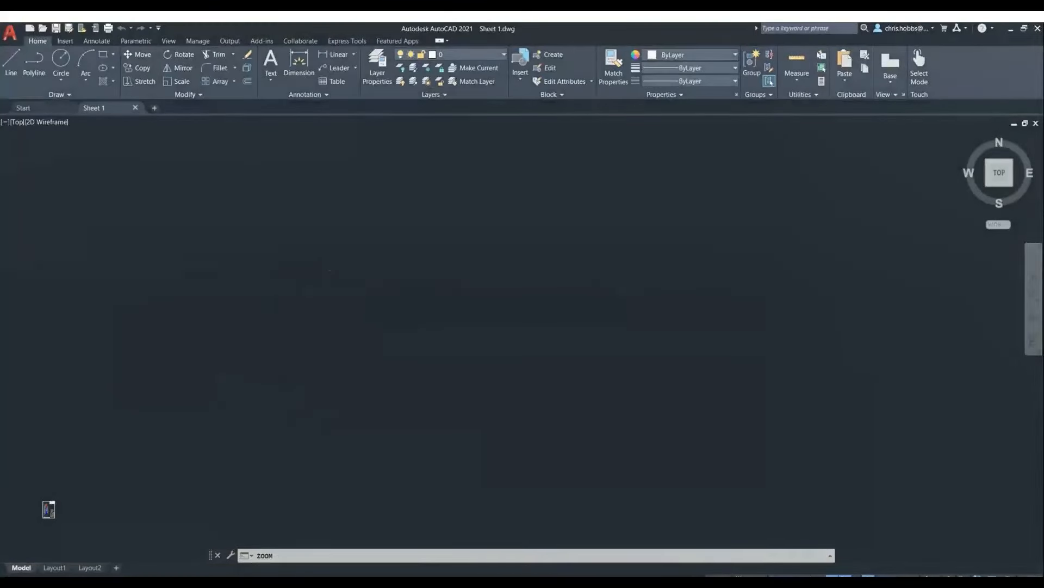
- Examine the column elevation, the Section B-B top bars and the Section A-A main bars in the exported drawing
{"action": "scroll", "coordinate": [468, 293], "scroll_direction": "up", "scroll_amount": 2}
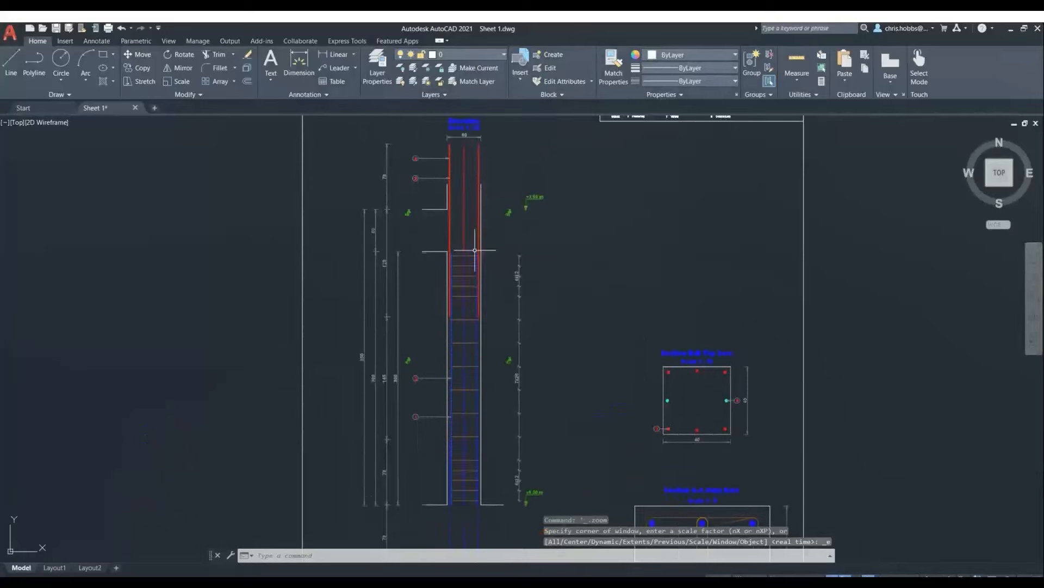
{"action": "scroll", "coordinate": [467, 156], "scroll_direction": "up", "scroll_amount": 4}
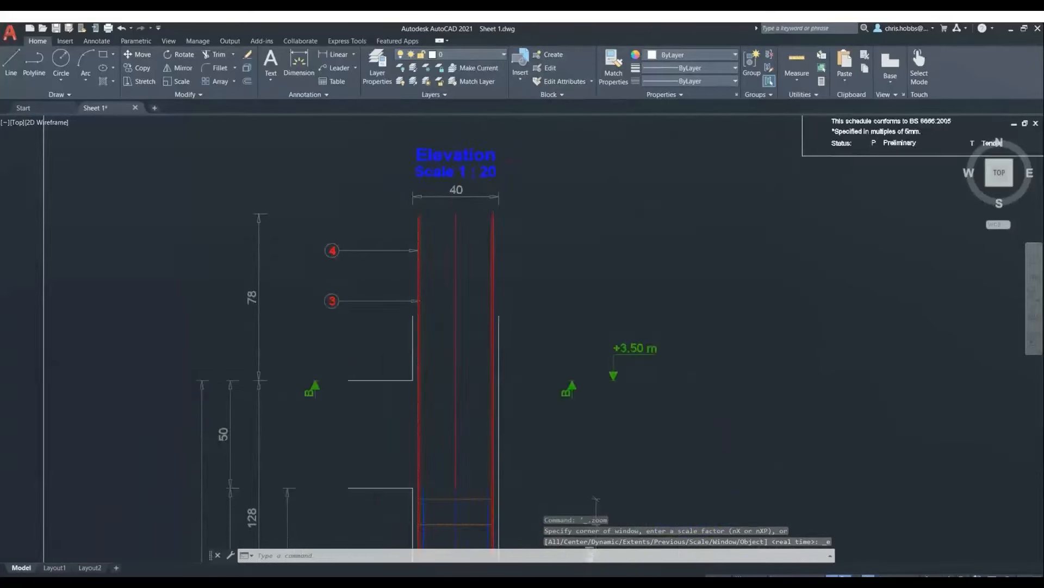
{"action": "scroll", "coordinate": [596, 498], "scroll_direction": "down", "scroll_amount": 5}
{"action": "middle_click_drag", "start_coordinate": [440, 414], "coordinate": [441, 342]}
{"action": "scroll", "coordinate": [441, 341], "scroll_direction": "up", "scroll_amount": 8}
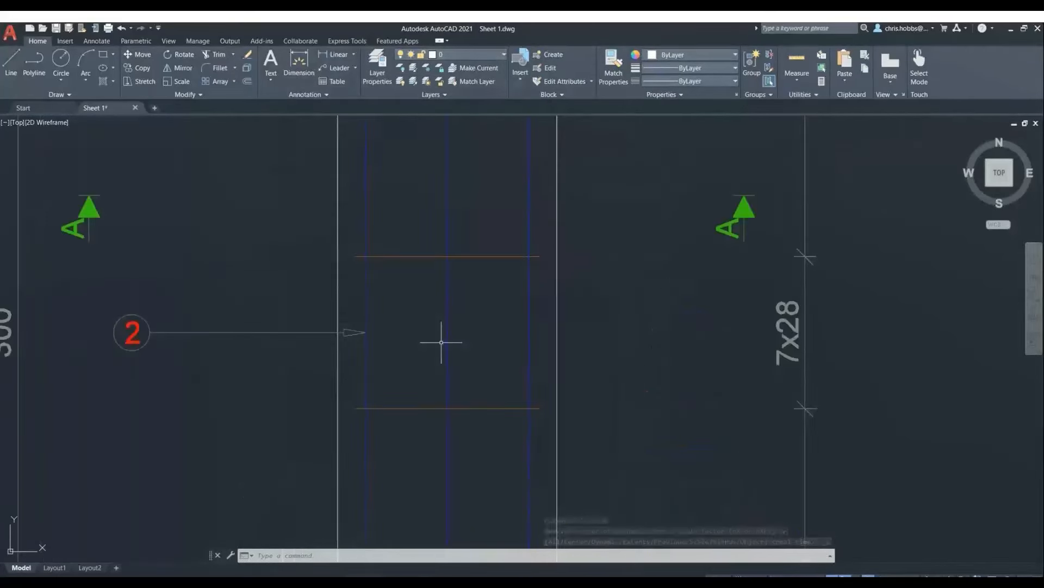
{"action": "scroll", "coordinate": [441, 341], "scroll_direction": "down", "scroll_amount": 5}
{"action": "scroll", "coordinate": [595, 362], "scroll_direction": "up", "scroll_amount": 7}
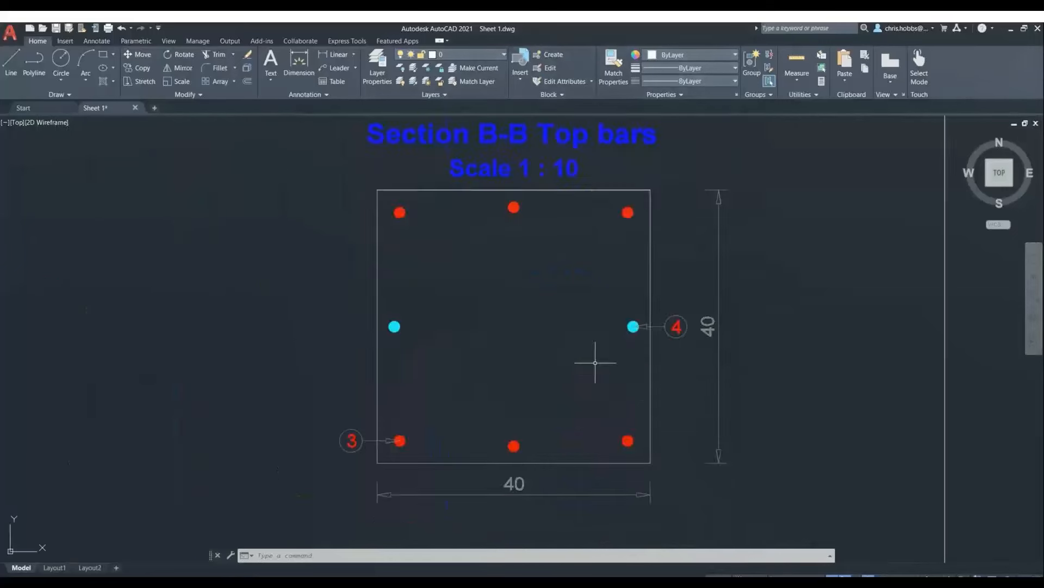
{"action": "middle_click_drag", "start_coordinate": [594, 351], "coordinate": [580, 264]}
{"action": "scroll", "coordinate": [580, 265], "scroll_direction": "down", "scroll_amount": 5}
{"action": "middle_click_drag", "start_coordinate": [569, 438], "coordinate": [554, 305]}
{"action": "middle_click_drag", "start_coordinate": [547, 371], "coordinate": [544, 357]}
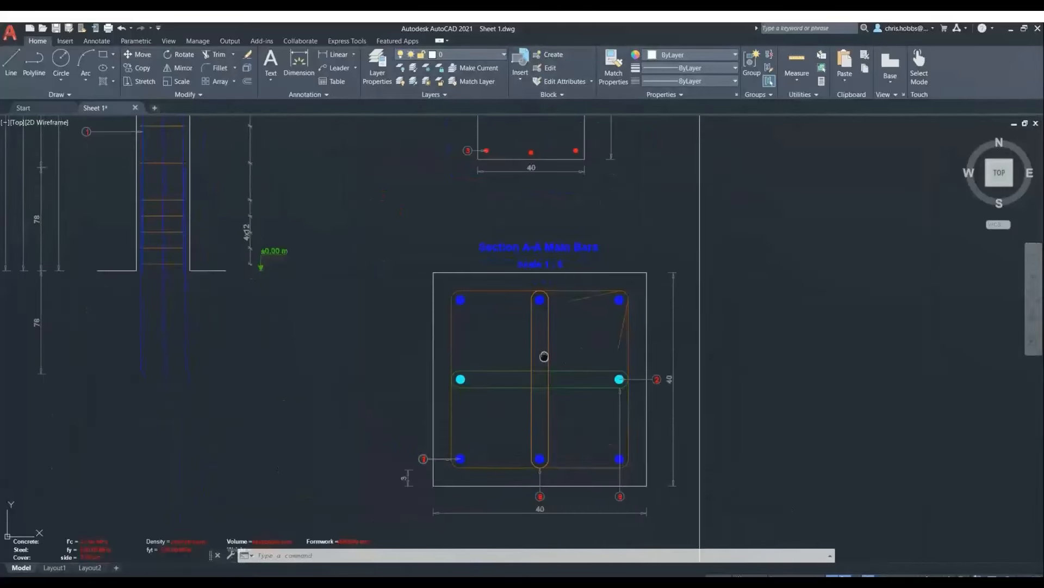
{"action": "scroll", "coordinate": [544, 356], "scroll_direction": "up", "scroll_amount": 4}
{"action": "scroll", "coordinate": [541, 345], "scroll_direction": "down", "scroll_amount": 4}
- Inspect the sheet's material quantities and bar schedule, and close AutoCAD to return to Advance Design
{"action": "middle_click_drag", "start_coordinate": [274, 547], "coordinate": [457, 429]}
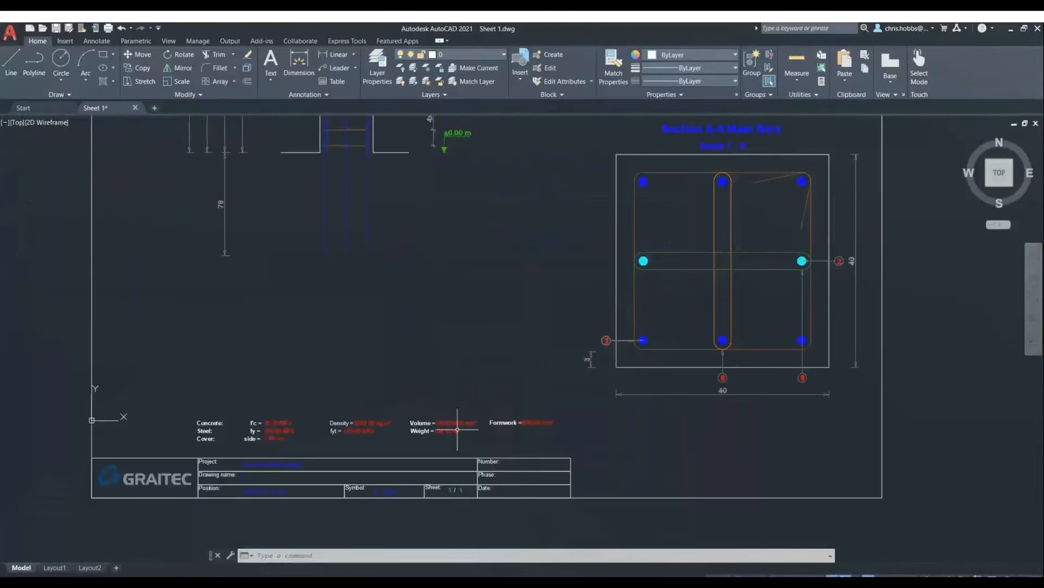
{"action": "scroll", "coordinate": [370, 458], "scroll_direction": "up", "scroll_amount": 6}
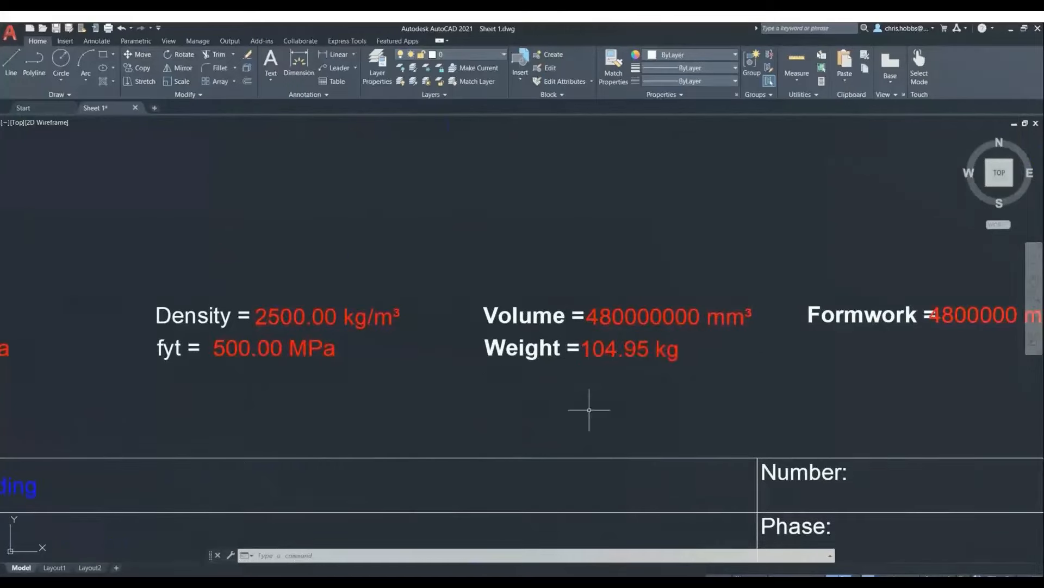
{"action": "scroll", "coordinate": [632, 378], "scroll_direction": "down", "scroll_amount": 9}
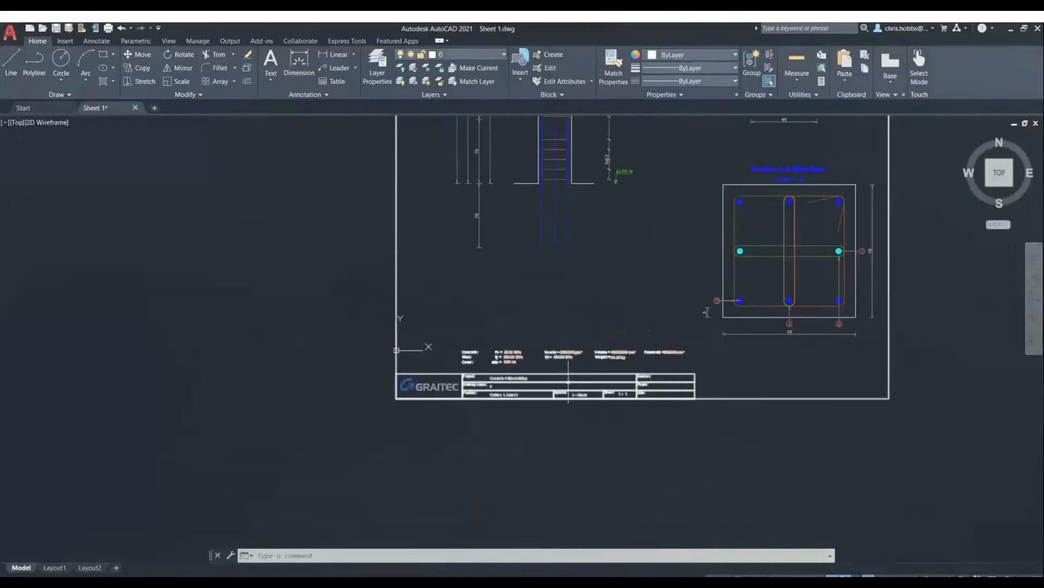
{"action": "middle_click_drag", "start_coordinate": [554, 308], "coordinate": [502, 417]}
{"action": "scroll", "coordinate": [475, 224], "scroll_direction": "up", "scroll_amount": 6}
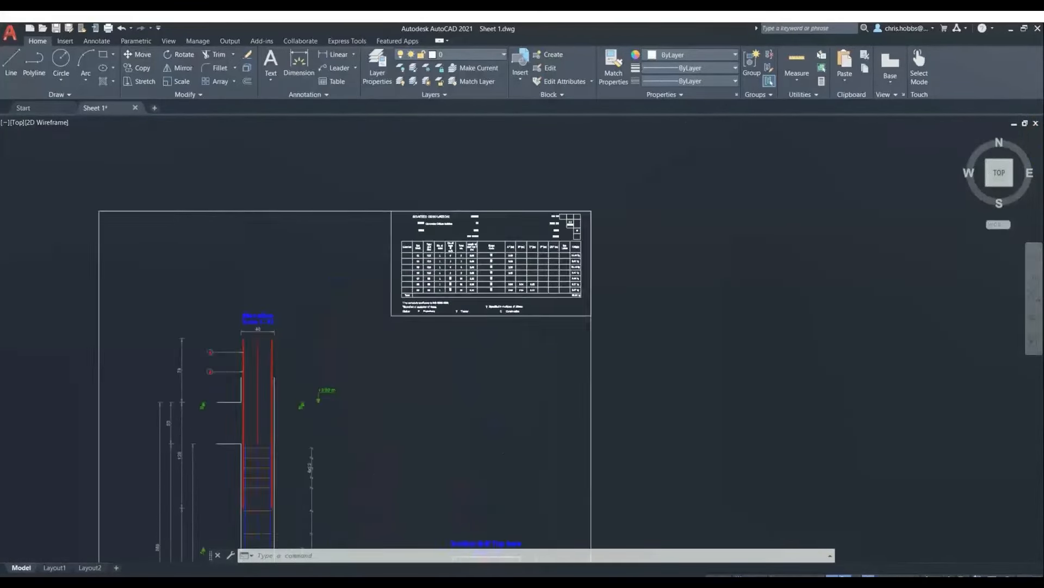
{"action": "scroll", "coordinate": [490, 286], "scroll_direction": "up", "scroll_amount": 4}
{"action": "middle_click_drag", "start_coordinate": [624, 394], "coordinate": [327, 354]}
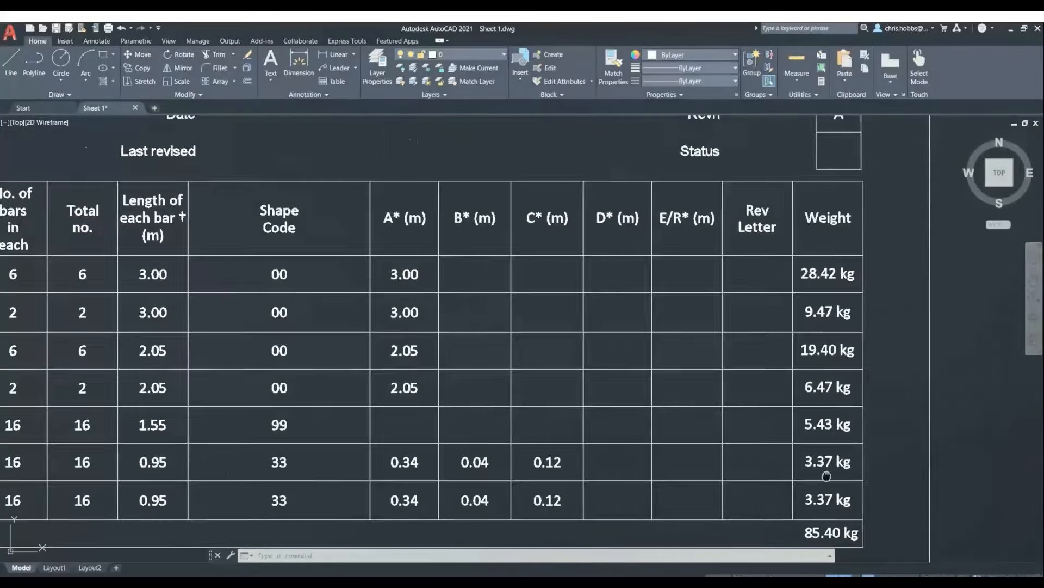
{"action": "scroll", "coordinate": [839, 397], "scroll_direction": "down", "scroll_amount": 7}
{"action": "scroll", "coordinate": [839, 397], "scroll_direction": "down", "scroll_amount": 2}
{"action": "middle_click_drag", "start_coordinate": [792, 438], "coordinate": [544, 268]}
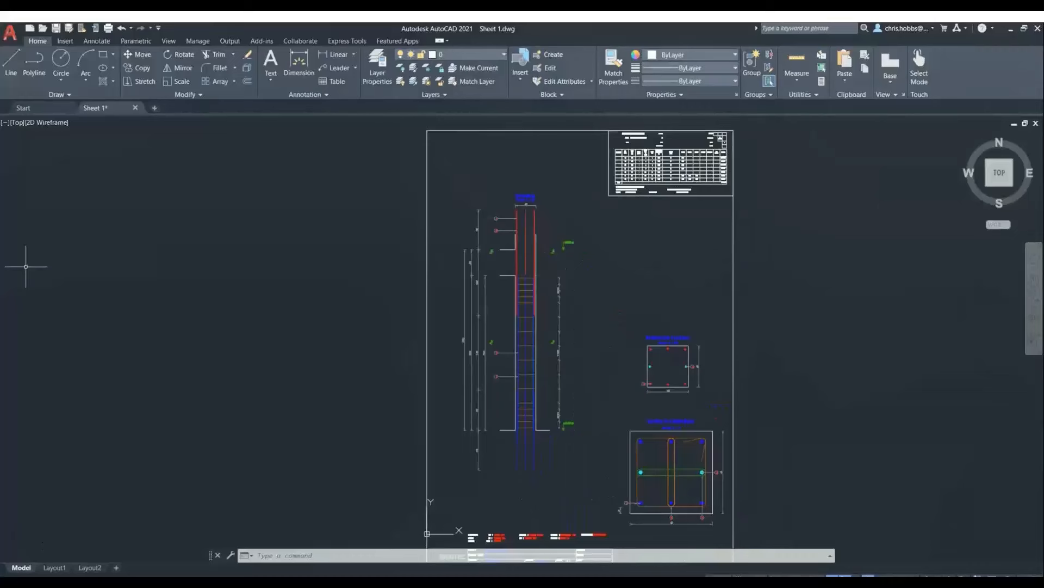
{"action": "key", "text": "alt+Tab"}
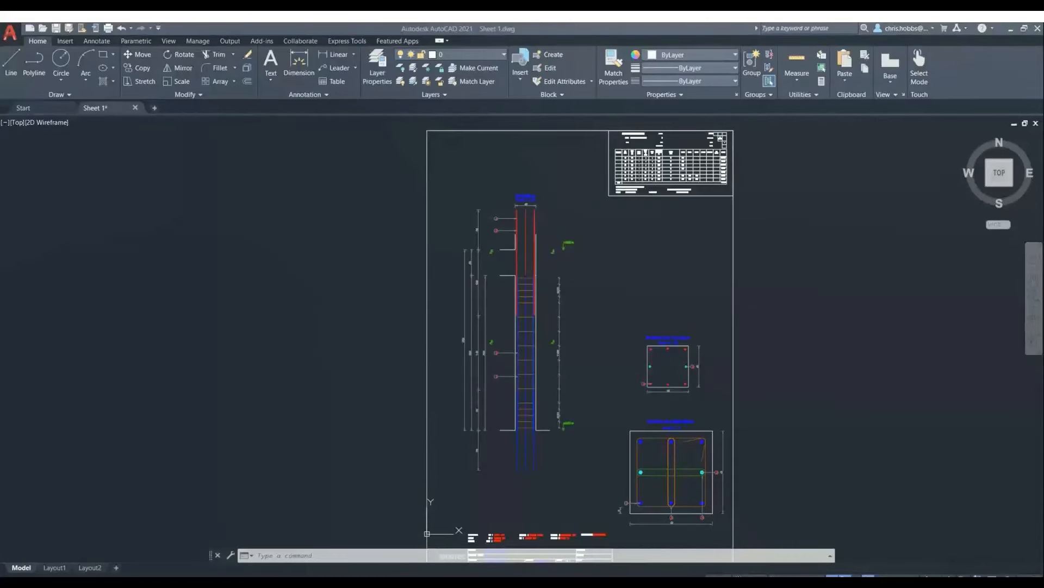
{"action": "left_click", "coordinate": [1038, 28]}
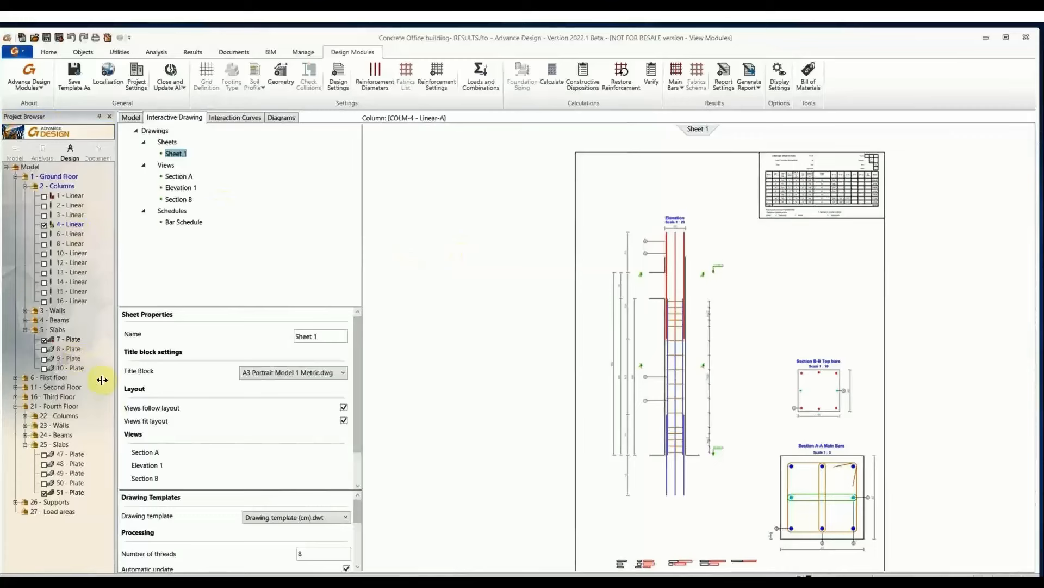
- Open the design of fourth floor slab 51 to view its theoretical reinforcement, and select ground floor slab 7
{"action": "left_click", "coordinate": [69, 339]}
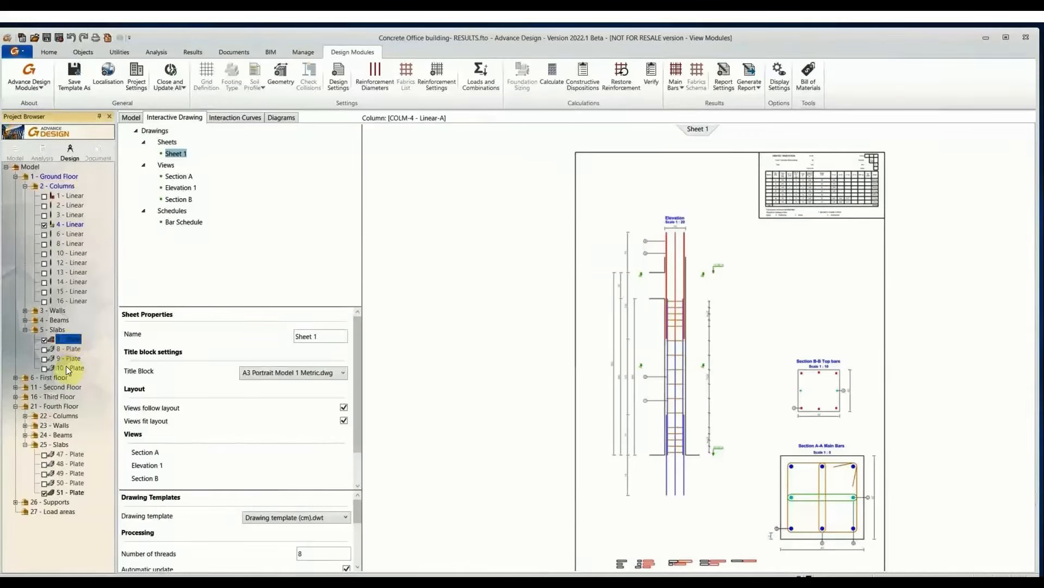
{"action": "left_click", "coordinate": [77, 495]}
{"action": "right_click", "coordinate": [79, 493]}
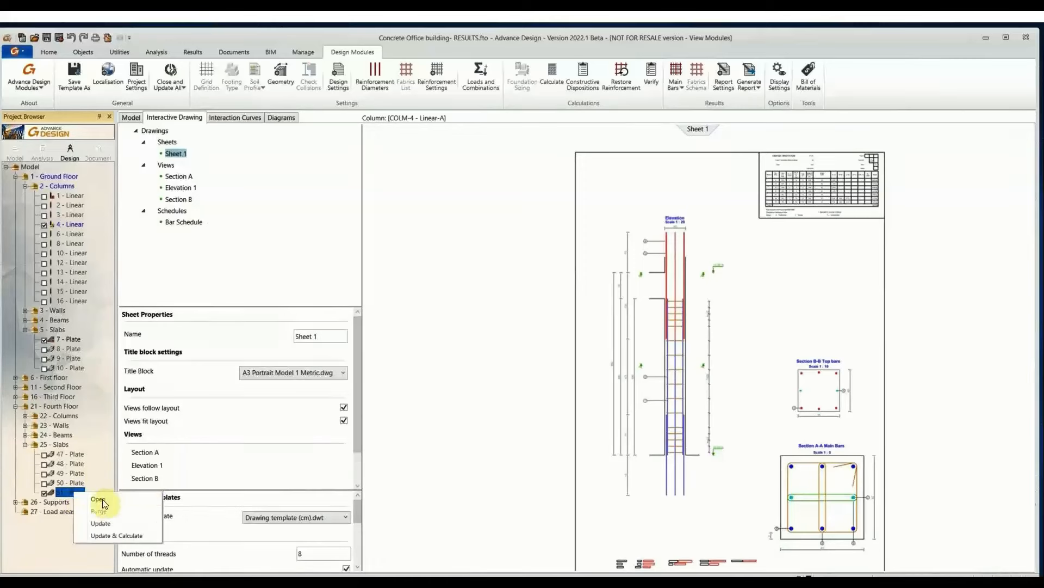
{"action": "left_click", "coordinate": [97, 447]}
{"action": "left_click", "coordinate": [78, 492]}
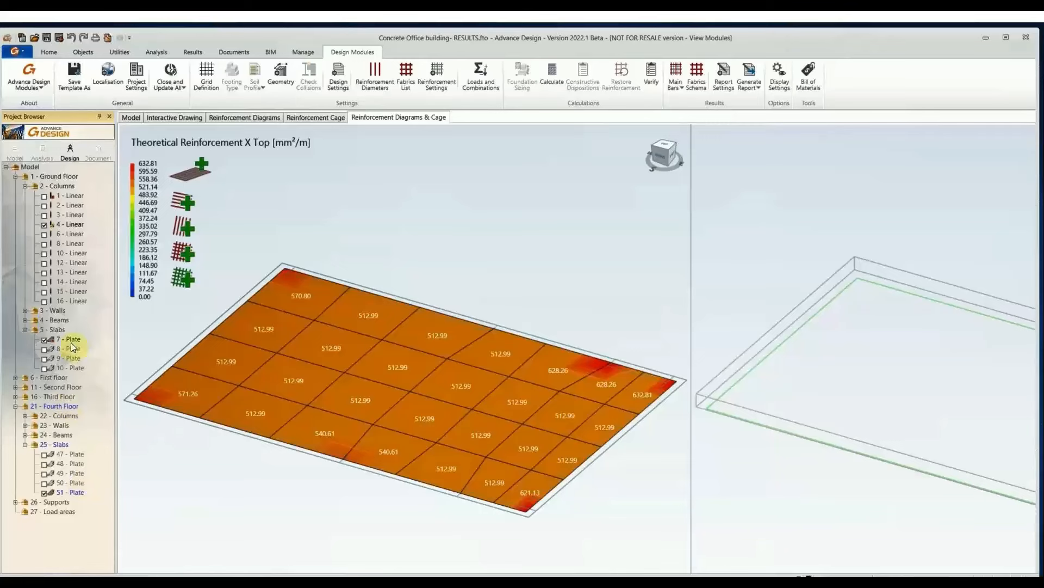
{"action": "left_click", "coordinate": [71, 339]}
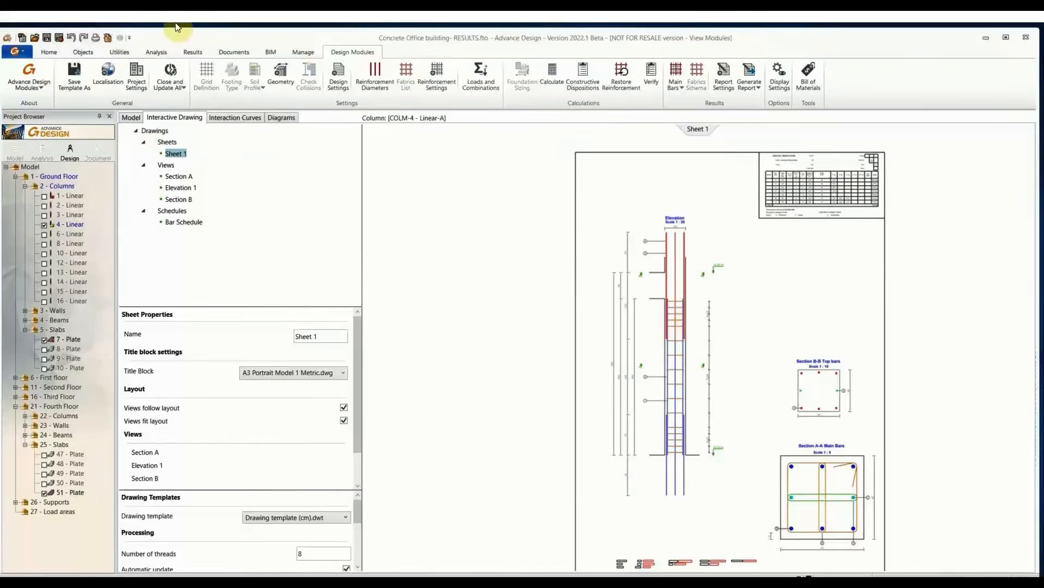
- Close and update all open design modules and show the 3D analysis model of the office building
{"action": "left_click", "coordinate": [184, 88]}
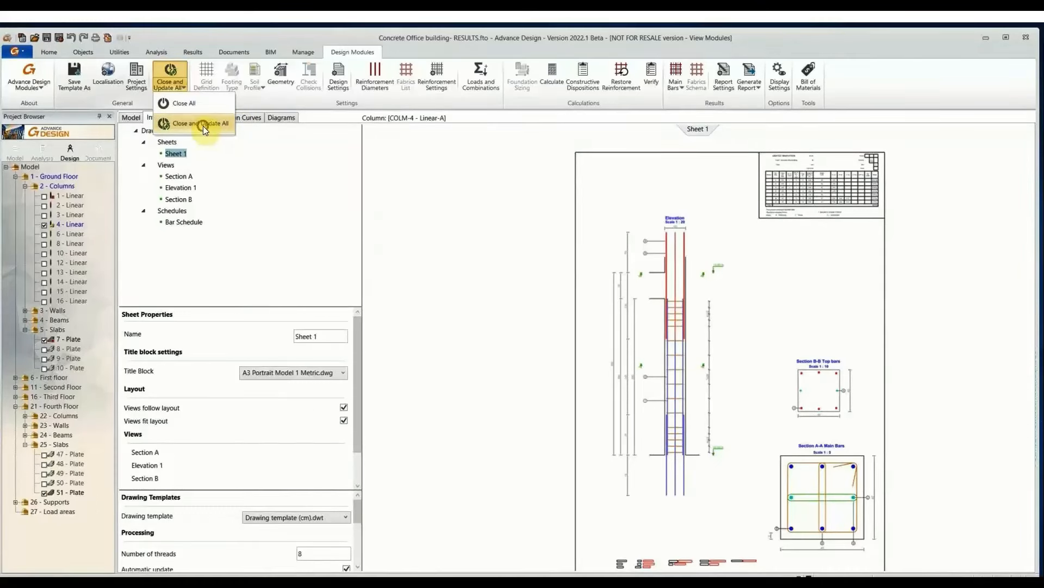
{"action": "left_click", "coordinate": [210, 103]}
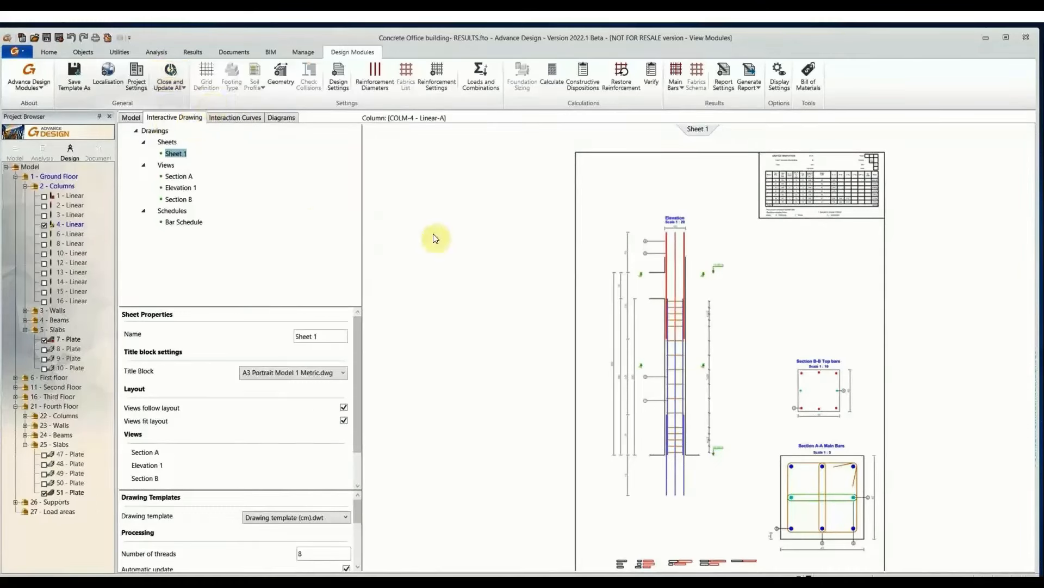
{"action": "left_click", "coordinate": [170, 77]}
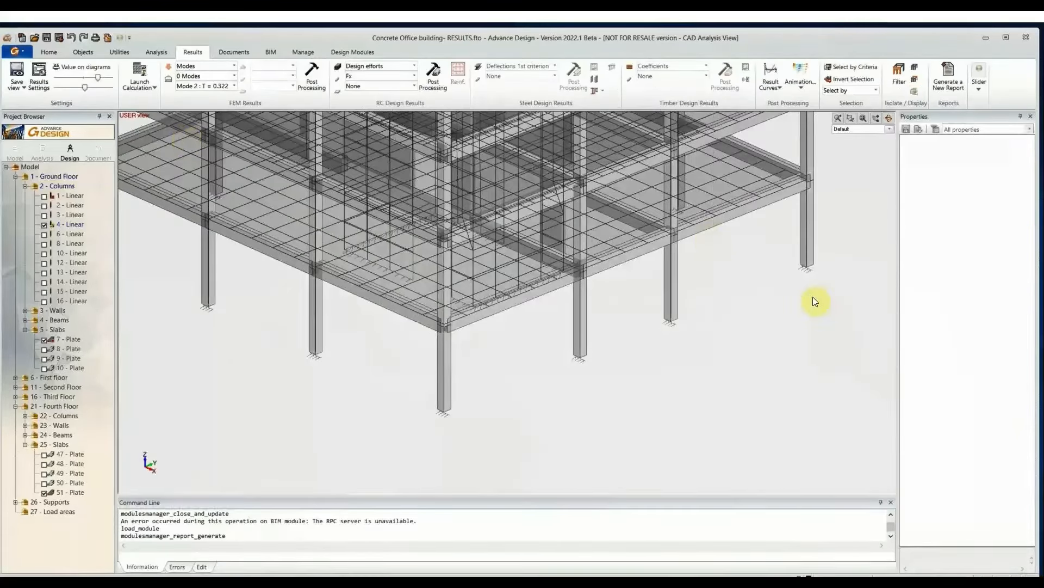
{"action": "scroll", "coordinate": [820, 301], "scroll_direction": "down", "scroll_amount": 3}
{"action": "middle_click_drag", "start_coordinate": [821, 223], "coordinate": [778, 293]}
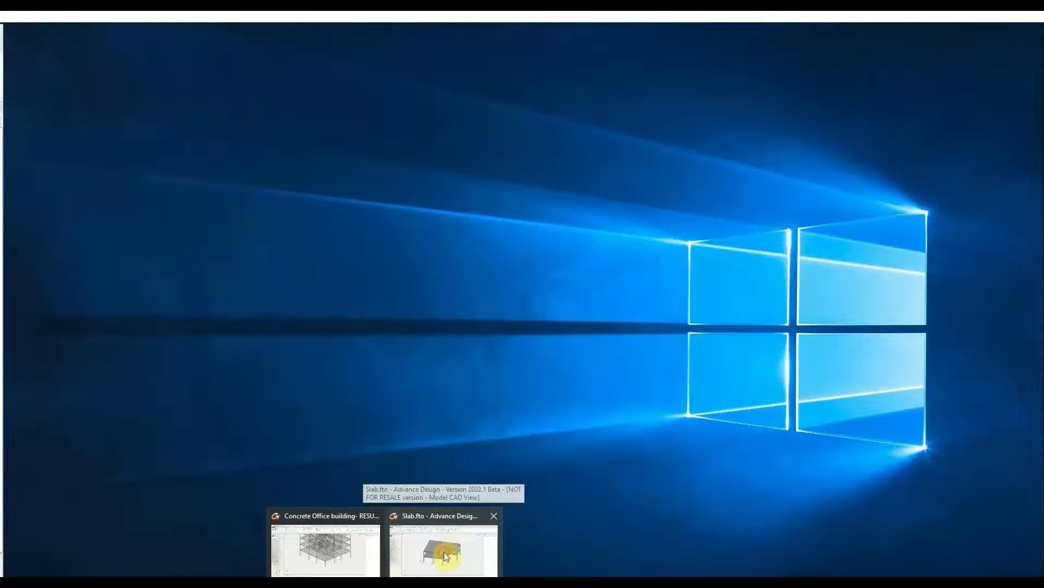
- Switch to the Slab.fto model, select the lower slab and open the current analysis model
{"action": "left_click", "coordinate": [444, 552]}
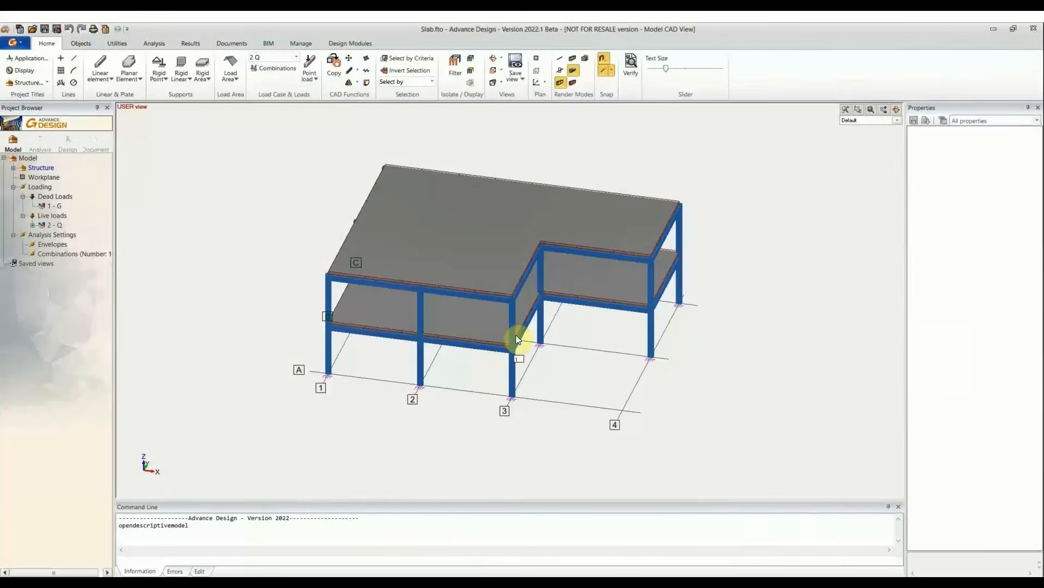
{"action": "left_click", "coordinate": [481, 318]}
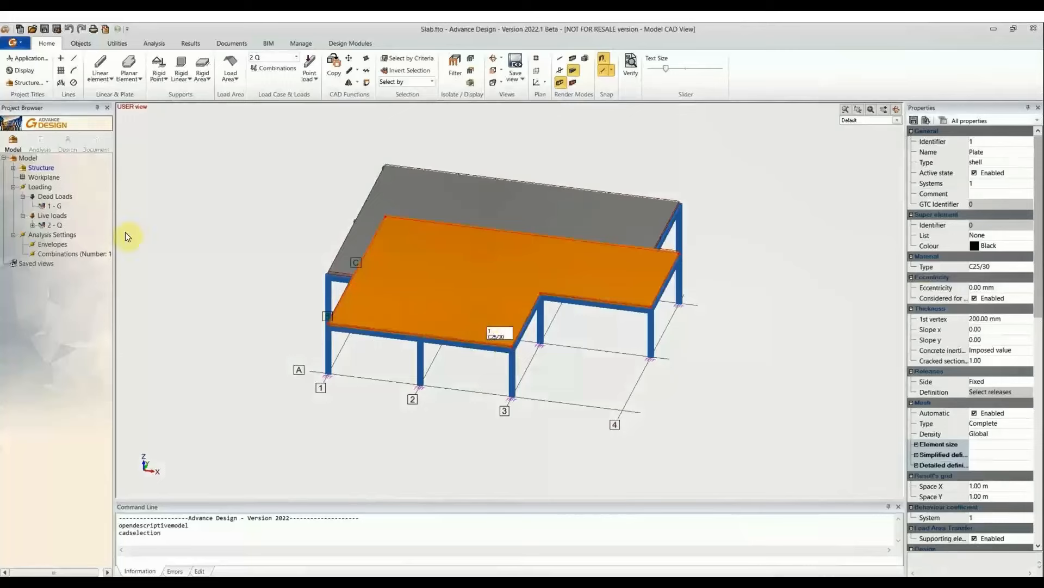
{"action": "left_click", "coordinate": [45, 144]}
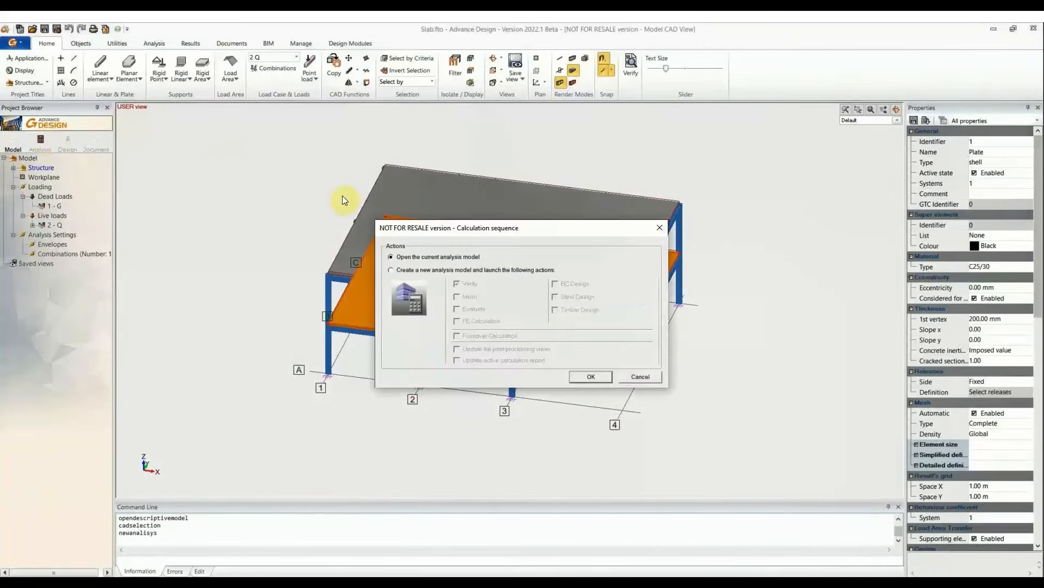
{"action": "left_click", "coordinate": [591, 375]}
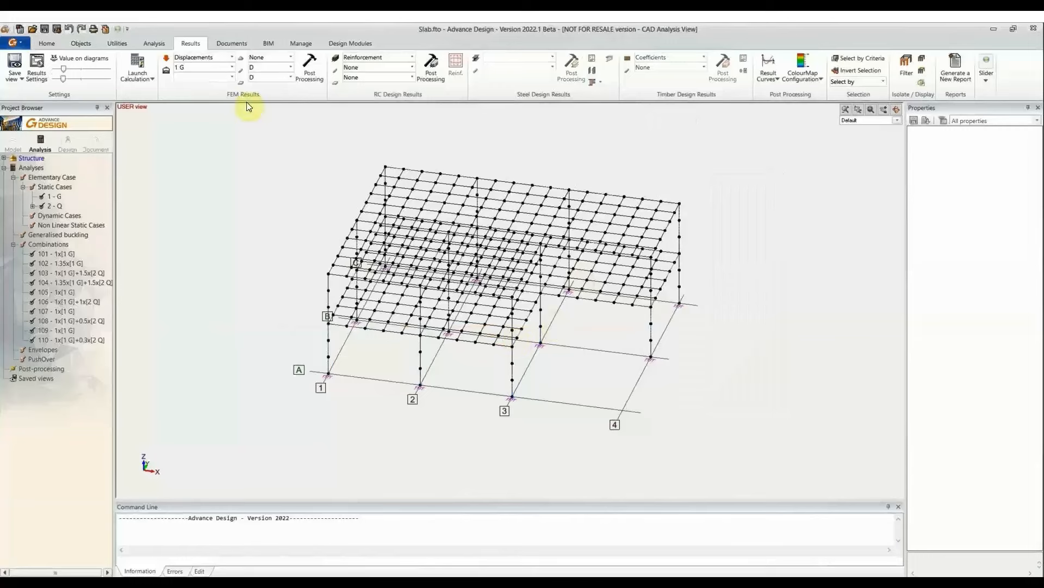
- Render the analysis model as shaded, ghosted shapes and hide the mesh
{"action": "left_click", "coordinate": [47, 43]}
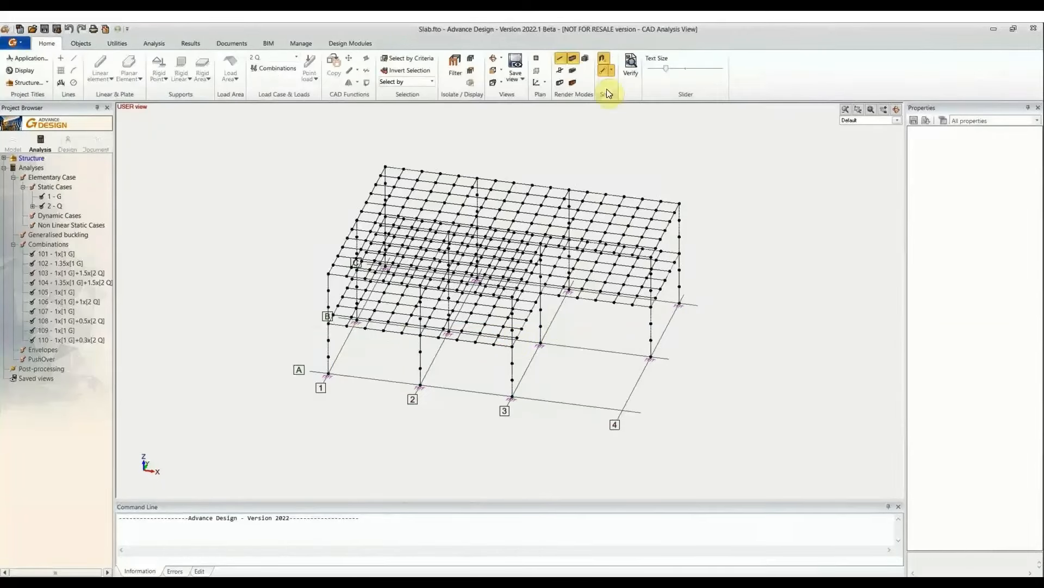
{"action": "left_click", "coordinate": [559, 83]}
{"action": "left_click", "coordinate": [573, 83]}
{"action": "left_click", "coordinate": [585, 58]}
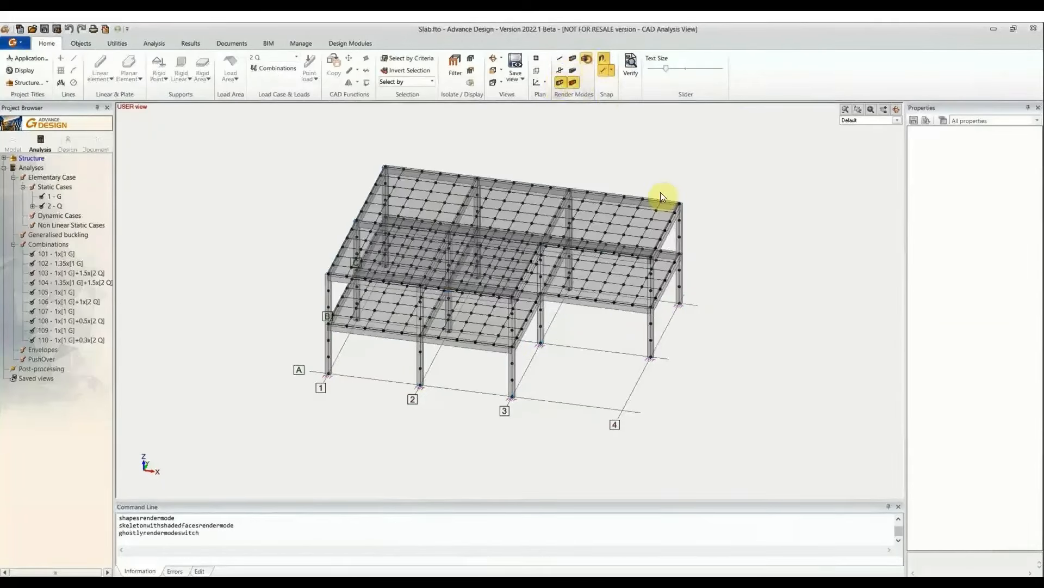
{"action": "right_click", "coordinate": [693, 158]}
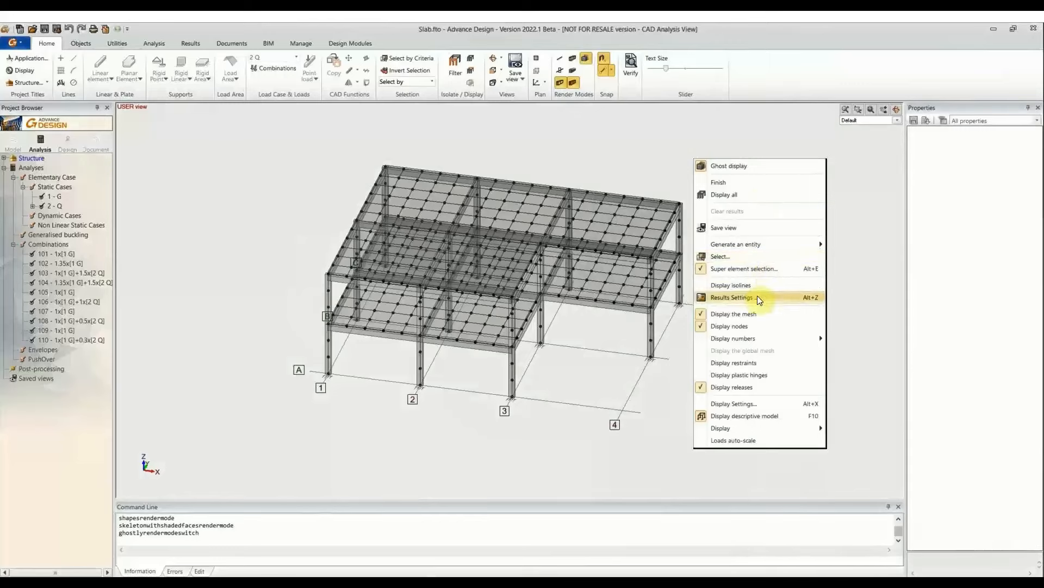
{"action": "left_click", "coordinate": [752, 315]}
- Select the lower slab and open it in the slab design module
{"action": "left_click", "coordinate": [472, 322]}
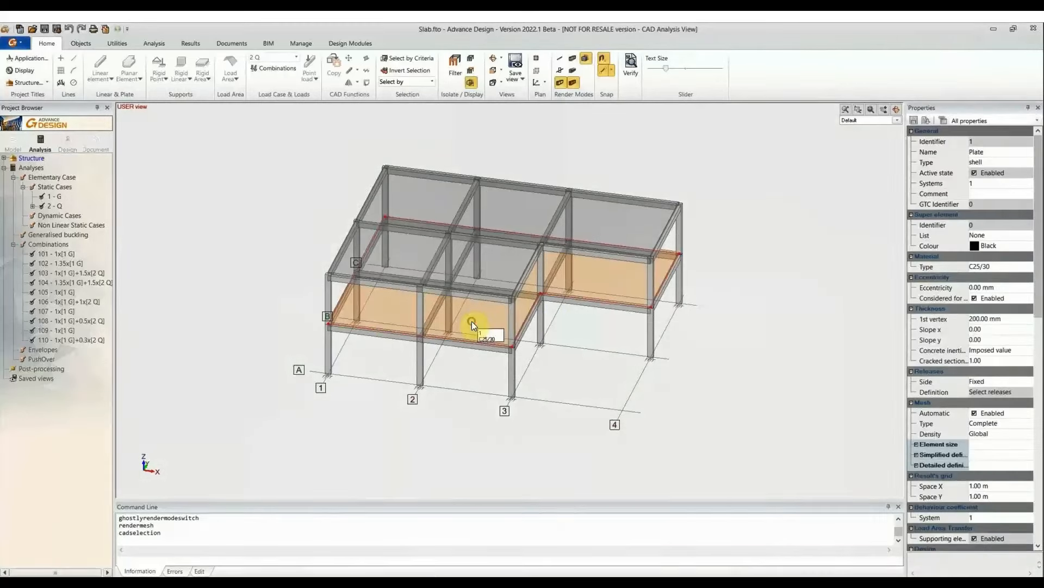
{"action": "right_click", "coordinate": [472, 324]}
{"action": "left_click", "coordinate": [583, 449]}
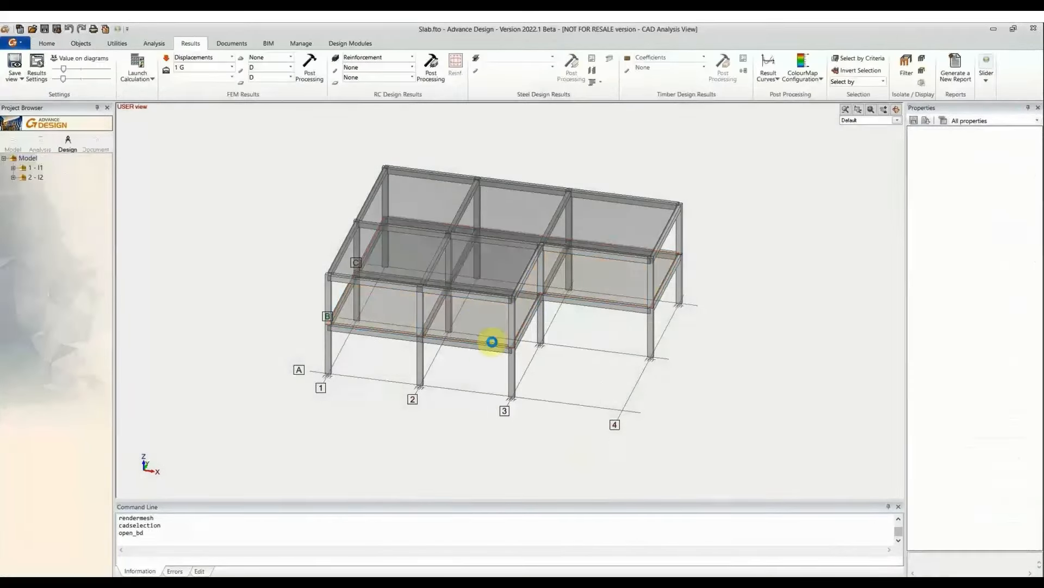
{"action": "left_click", "coordinate": [485, 342]}
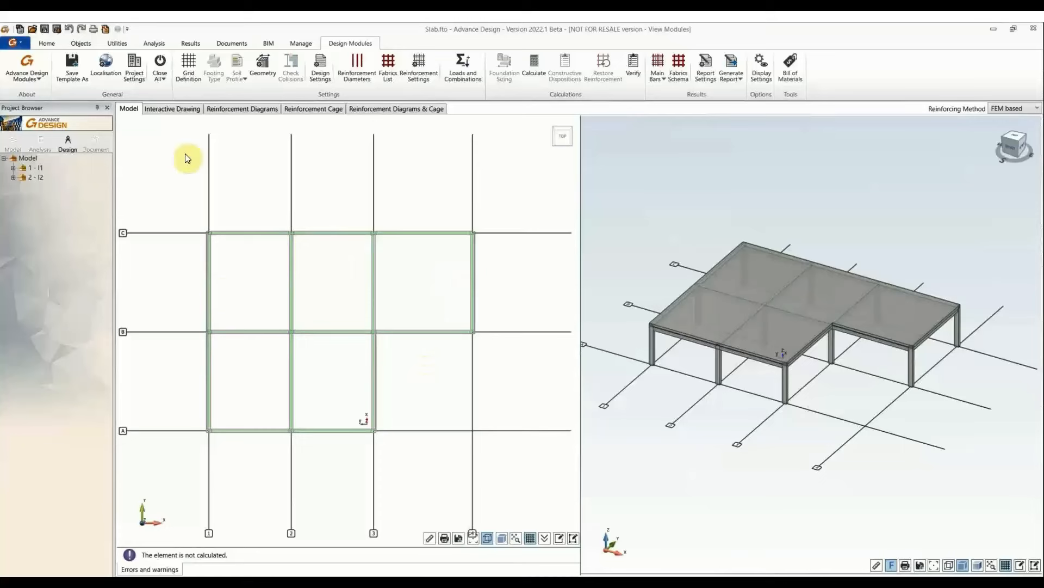
- Examine the slab's theoretical reinforcement diagrams, its reinforcement cage, the combined diagrams and cage, and the model views
{"action": "left_click", "coordinate": [266, 110]}
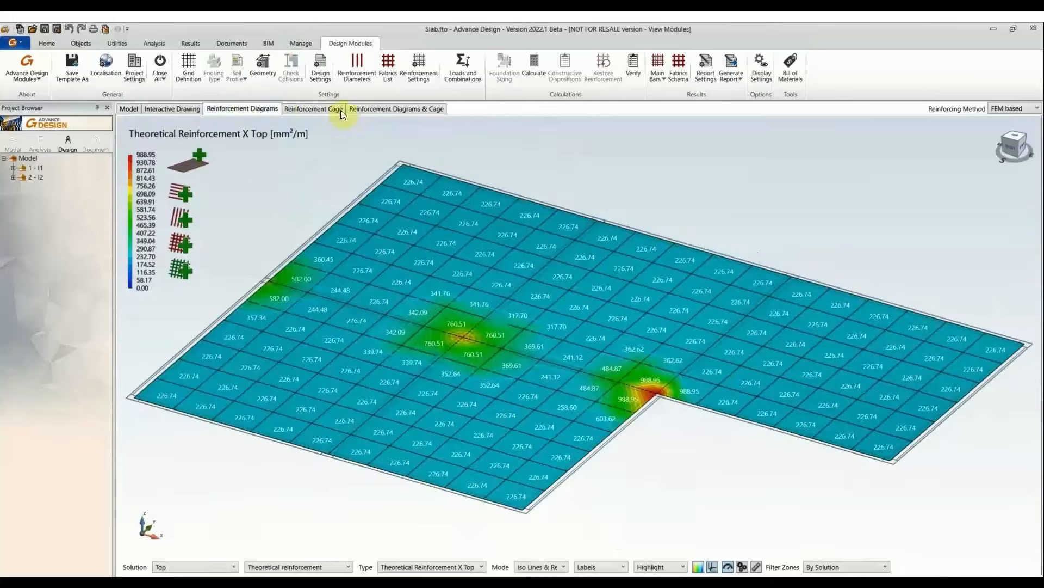
{"action": "left_click", "coordinate": [320, 109]}
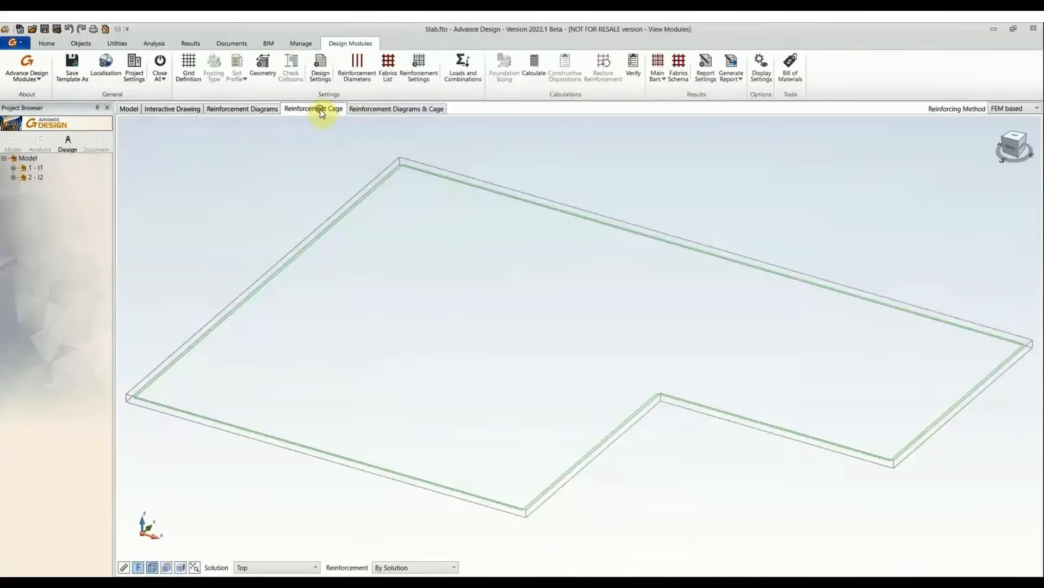
{"action": "left_click", "coordinate": [372, 108]}
{"action": "left_click", "coordinate": [130, 109]}
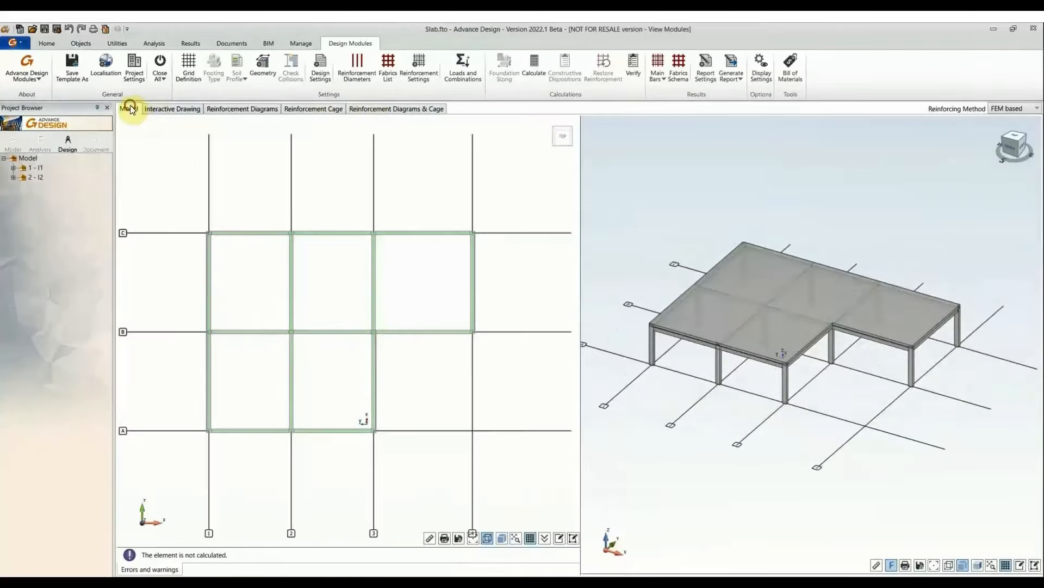
{"action": "scroll", "coordinate": [762, 373], "scroll_direction": "up", "scroll_amount": 2}
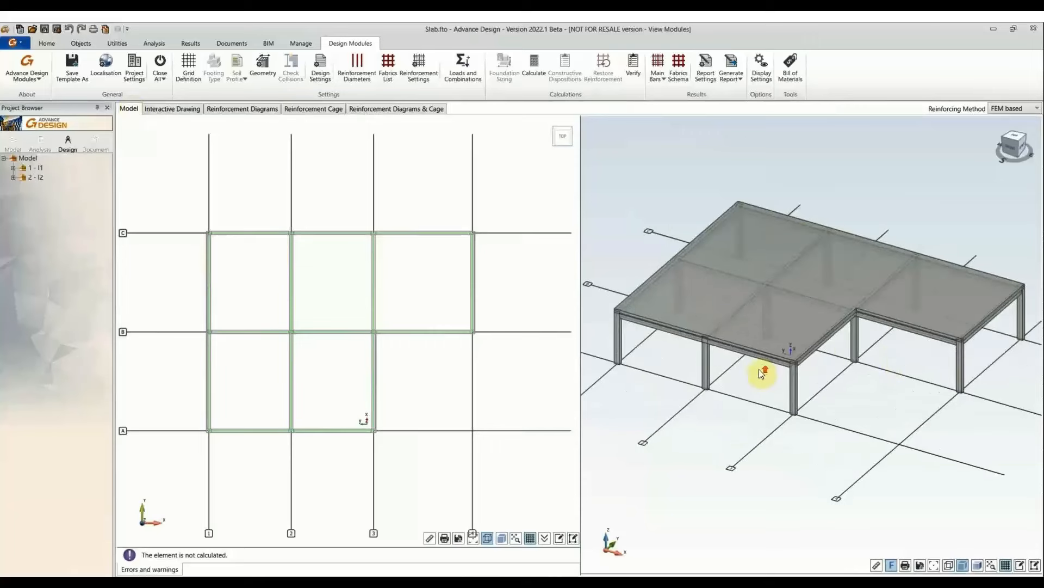
{"action": "scroll", "coordinate": [760, 371], "scroll_direction": "down", "scroll_amount": 2}
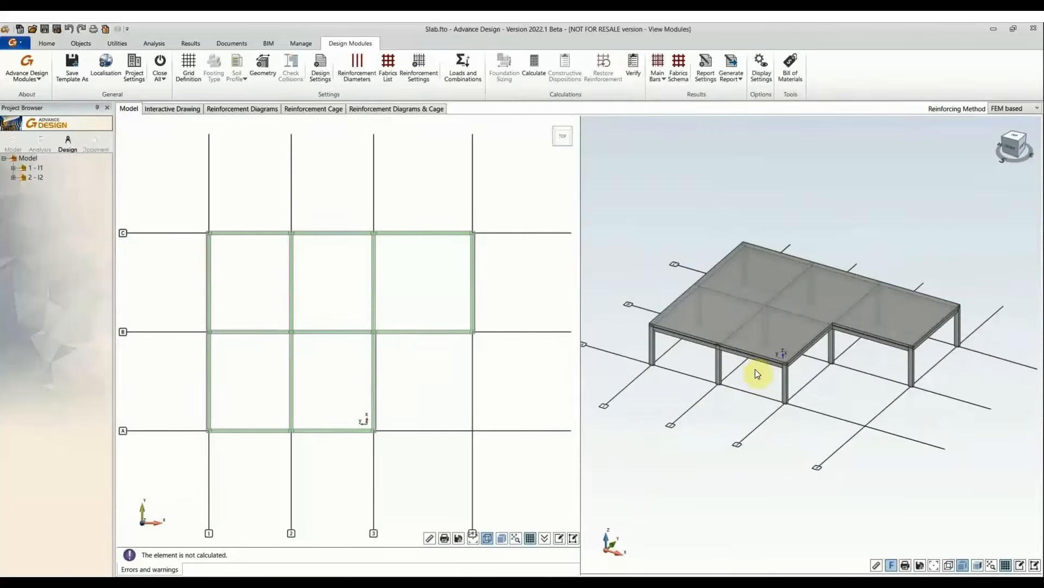
{"action": "left_click", "coordinate": [229, 110]}
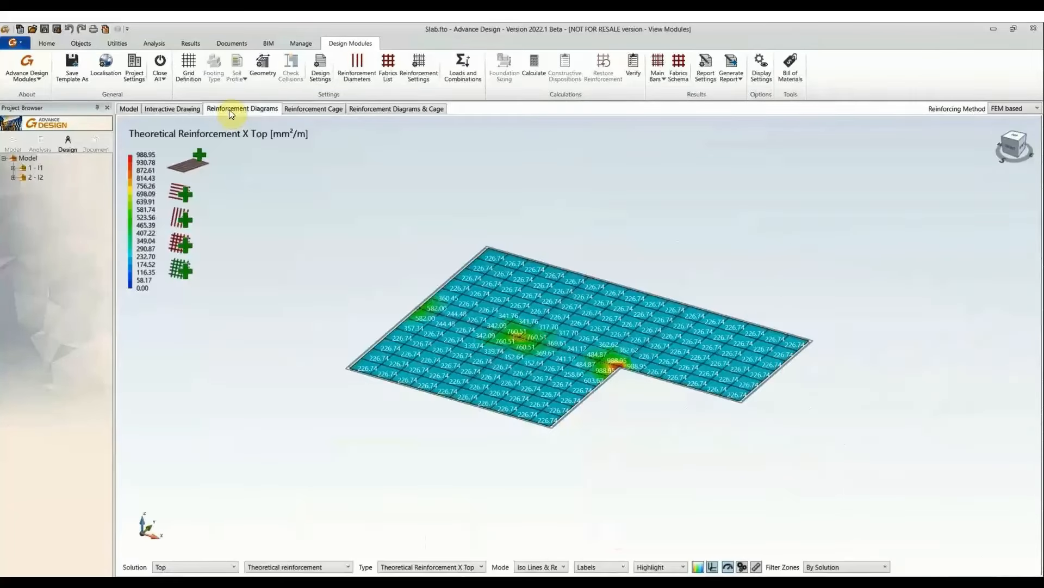
- Set the slab's reinforcing method to Strips based and delete all existing strips
{"action": "left_click", "coordinate": [1007, 109]}
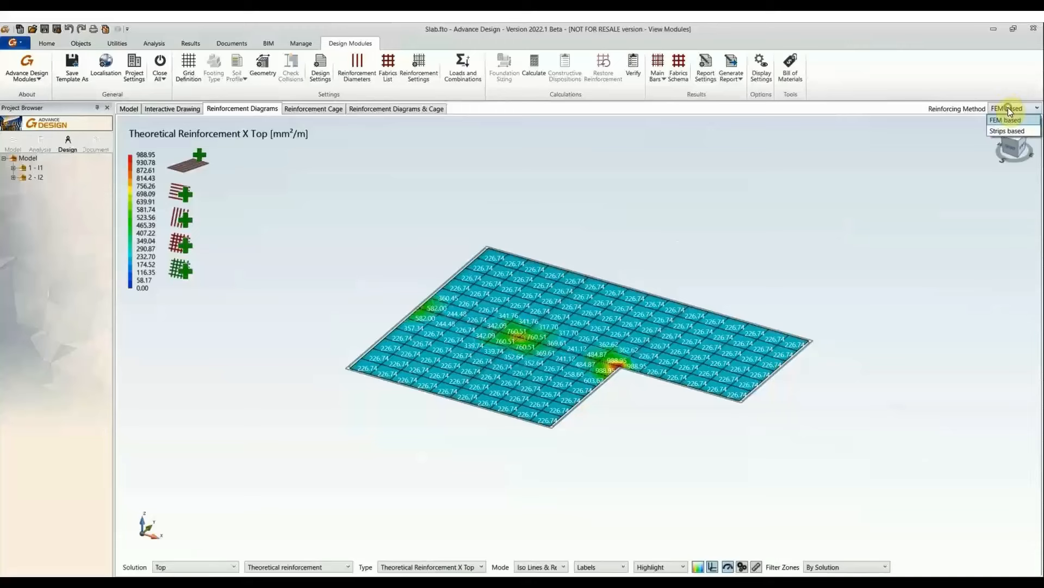
{"action": "left_click", "coordinate": [1004, 119]}
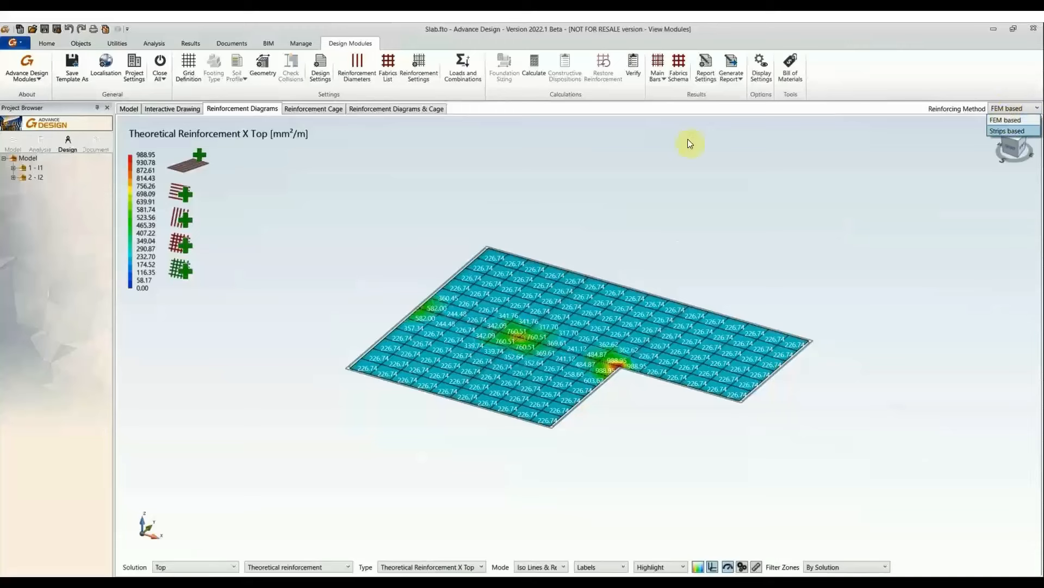
{"action": "left_click", "coordinate": [1018, 109]}
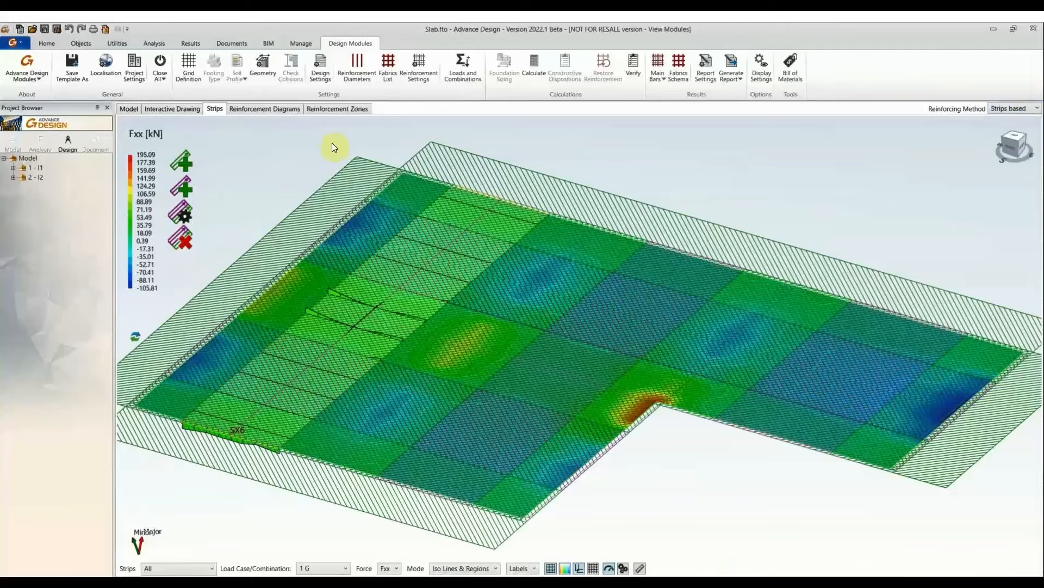
{"action": "left_click", "coordinate": [185, 240]}
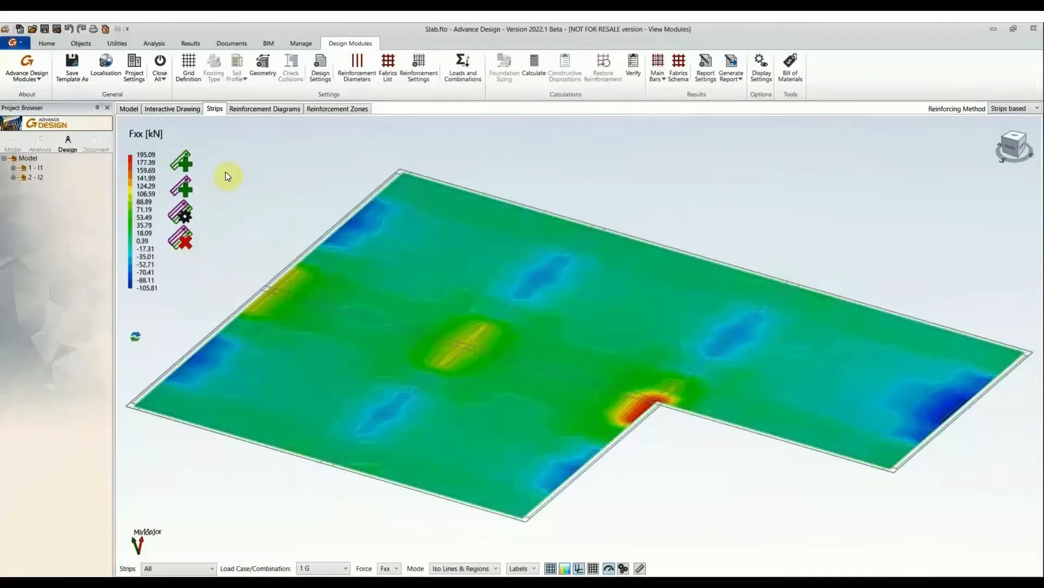
{"action": "middle_click_drag", "start_coordinate": [410, 265], "coordinate": [413, 247]}
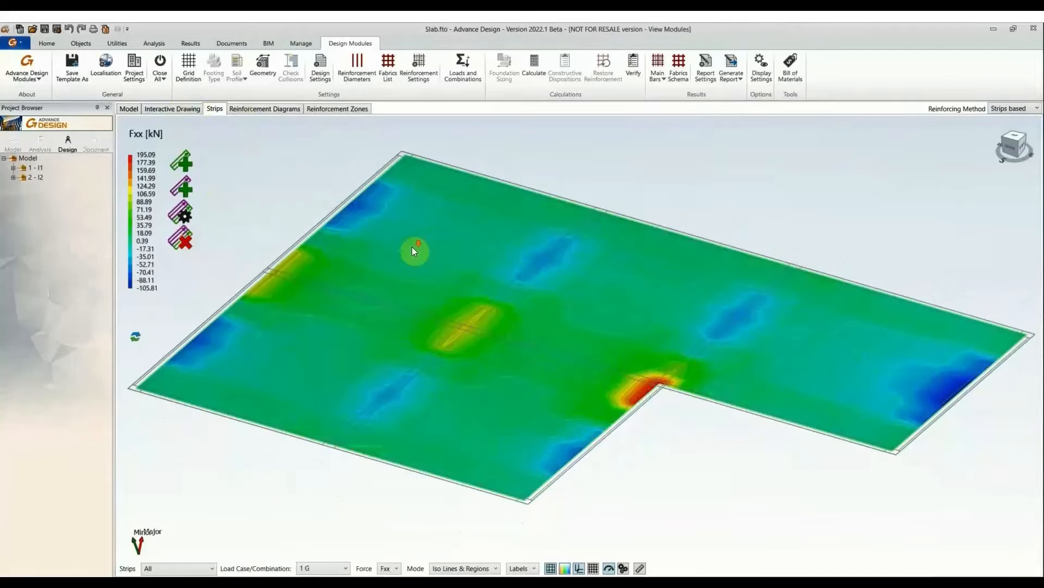
{"action": "scroll", "coordinate": [413, 250], "scroll_direction": "down", "scroll_amount": 2}
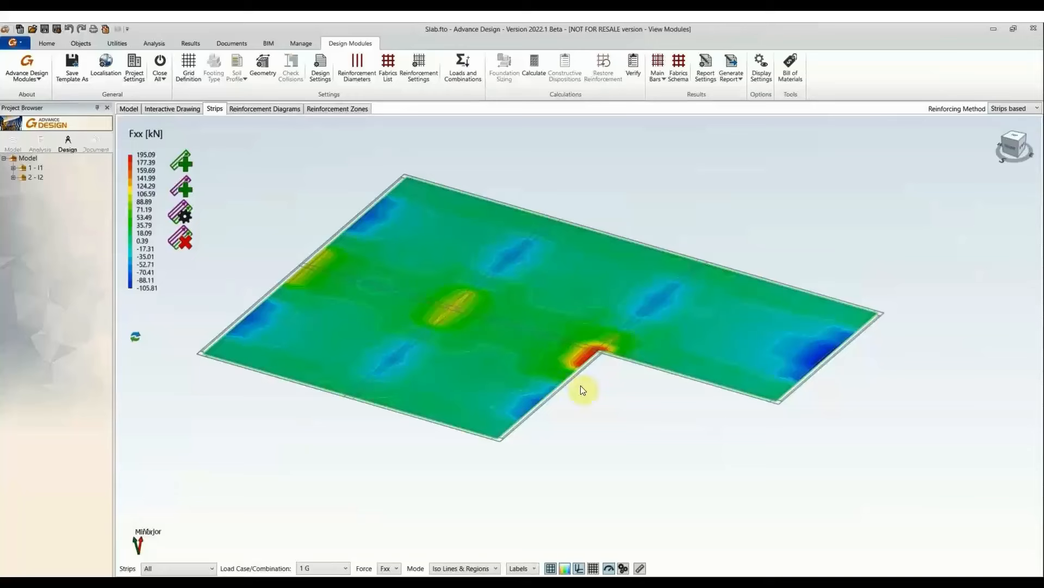
- Display the slab's Mxy moment map for combination 108 1x[1 G]+0.5x[2 Q]
{"action": "left_click", "coordinate": [325, 569]}
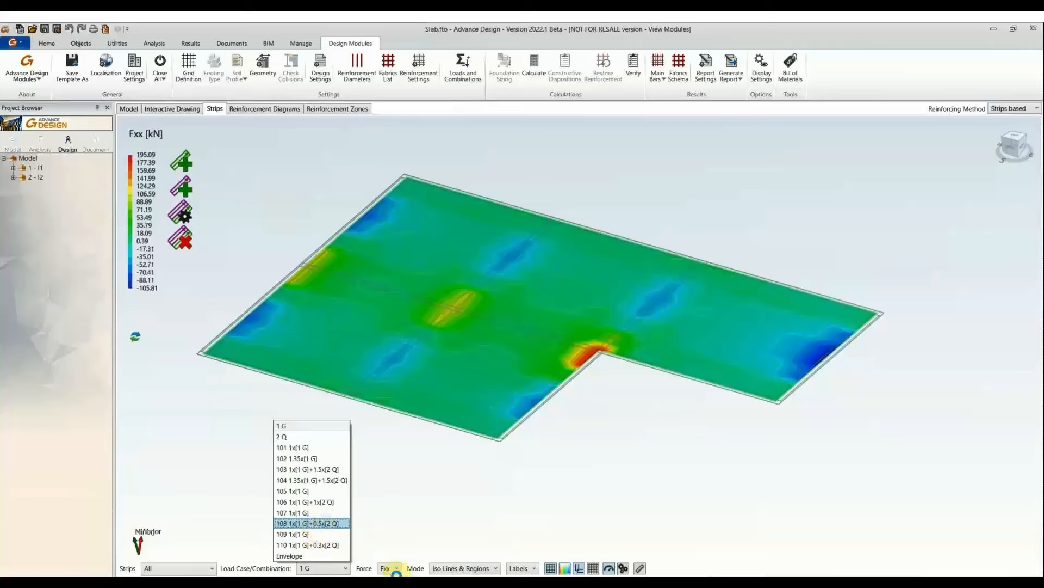
{"action": "left_click", "coordinate": [396, 569]}
{"action": "left_click", "coordinate": [391, 568]}
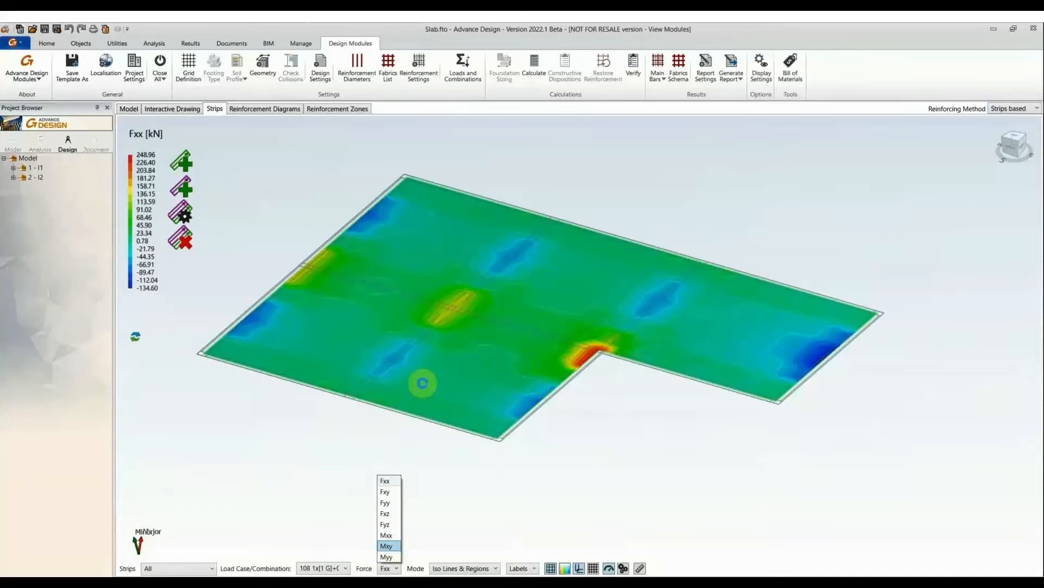
{"action": "left_click", "coordinate": [416, 379]}
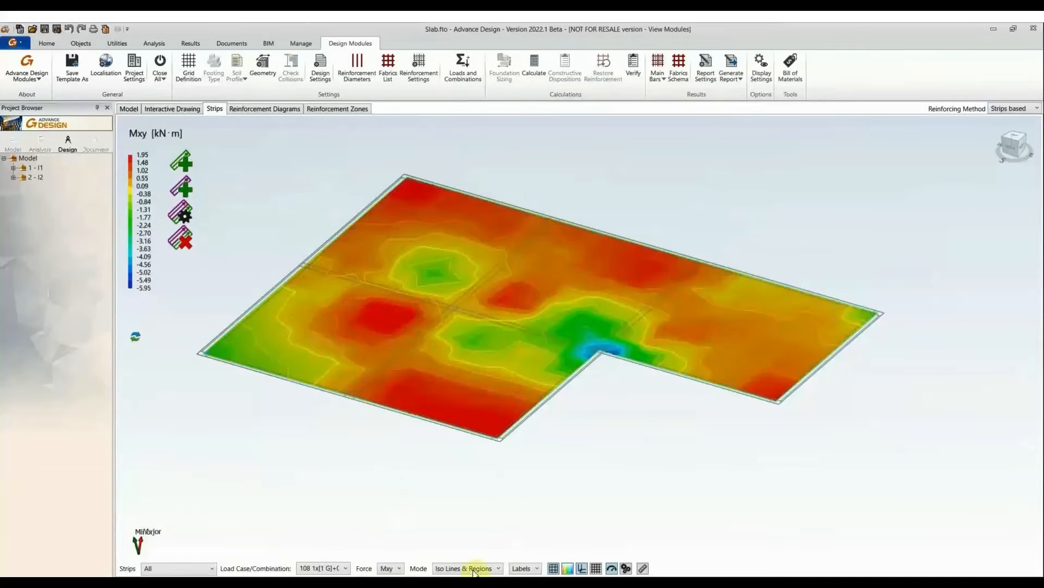
- Return the result map to force Fxx and limit the displayed strips to Major Direction
{"action": "left_click", "coordinate": [390, 568]}
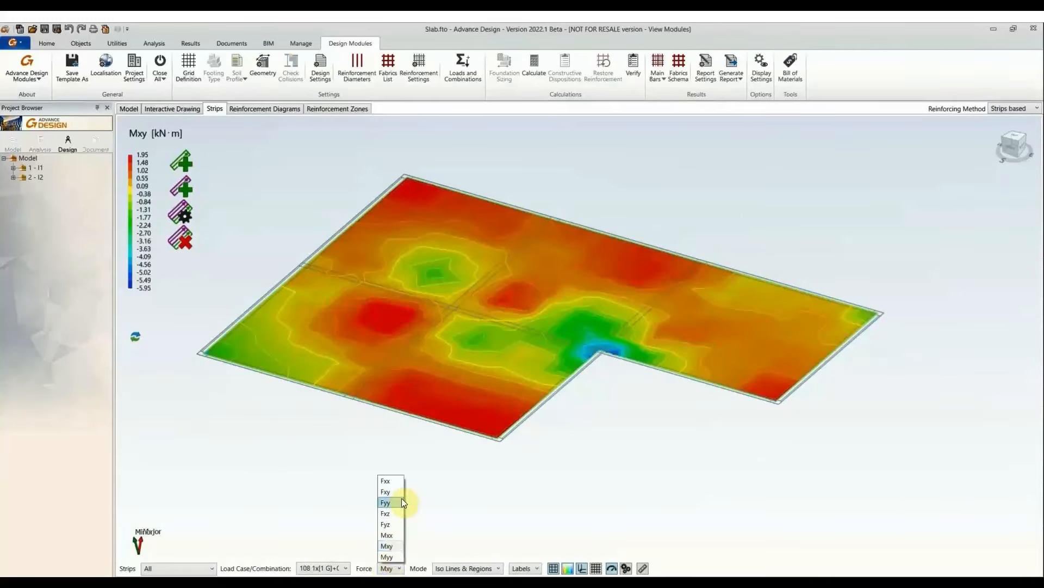
{"action": "left_click", "coordinate": [386, 480]}
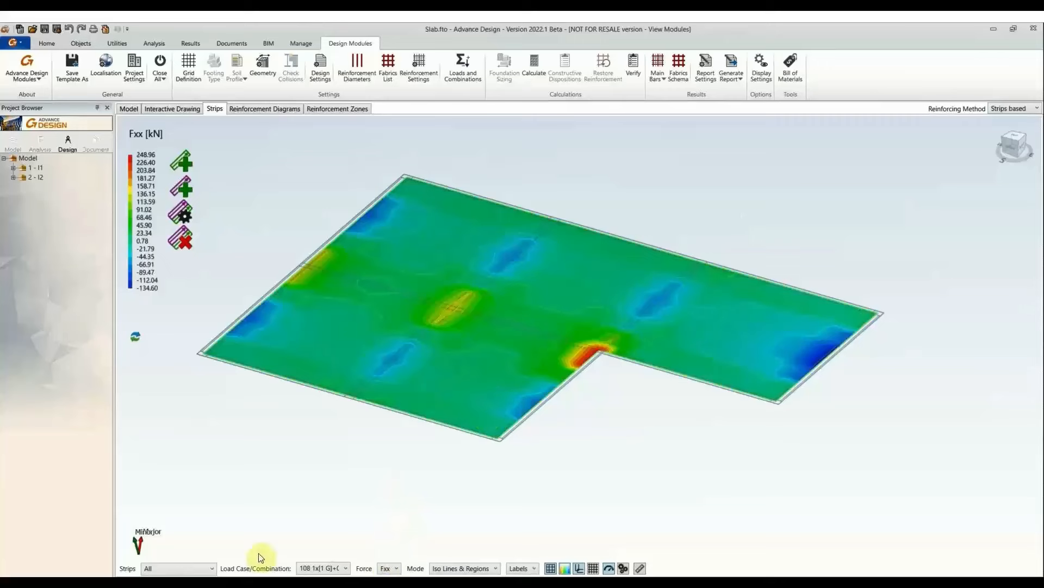
{"action": "left_click", "coordinate": [210, 568]}
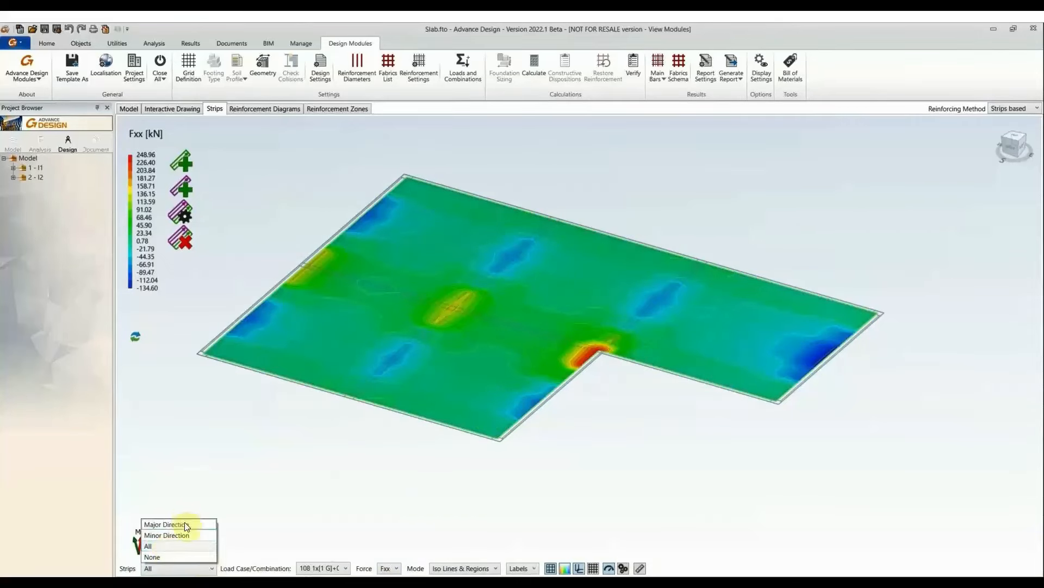
{"action": "left_click", "coordinate": [184, 525]}
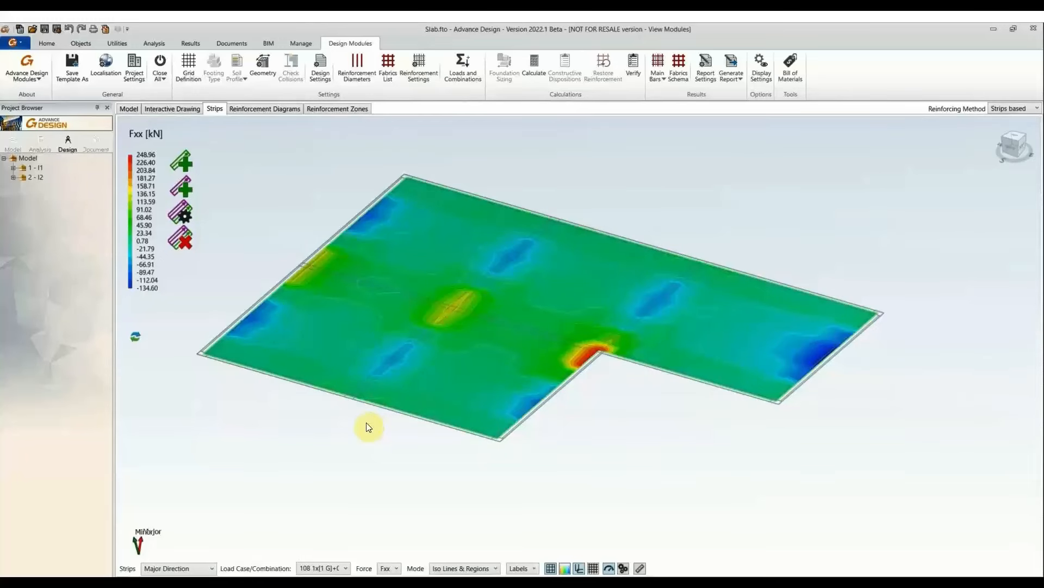
- Review the geometry definitions of the slab, its openings, beams, columns and walls, and close them without changes
{"action": "left_click", "coordinate": [263, 69]}
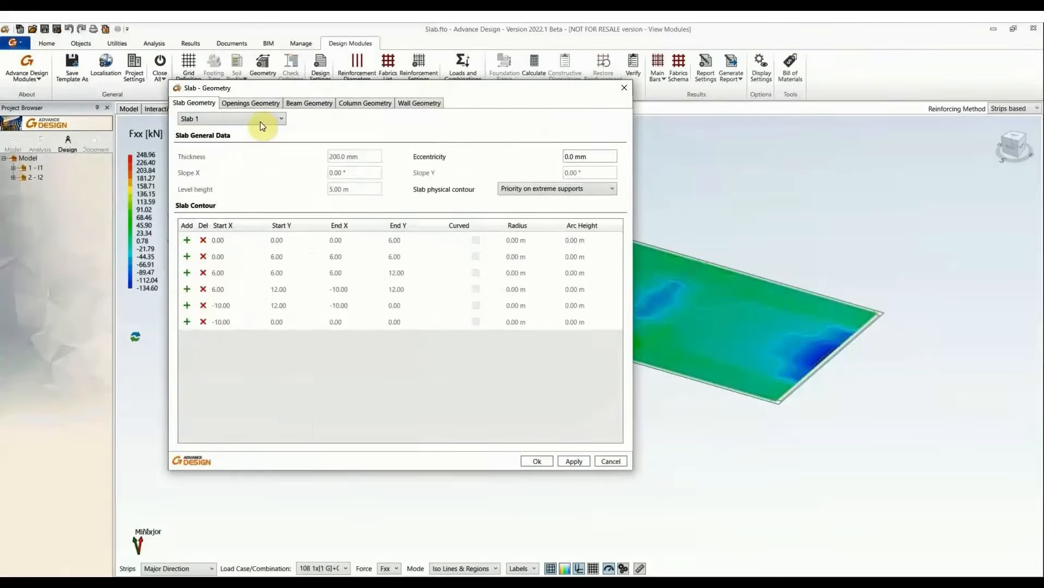
{"action": "left_click", "coordinate": [261, 104]}
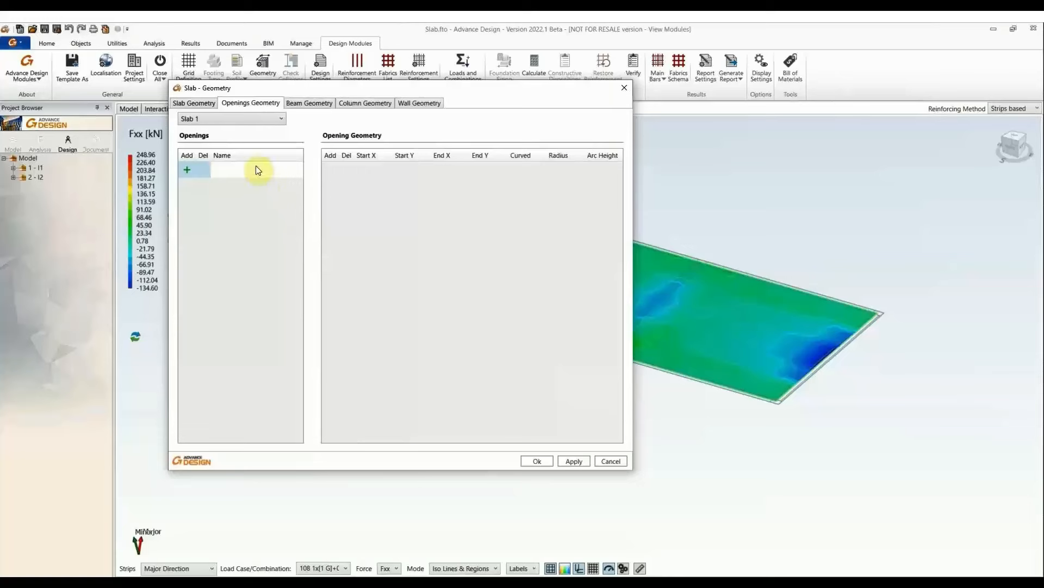
{"action": "left_click", "coordinate": [317, 106]}
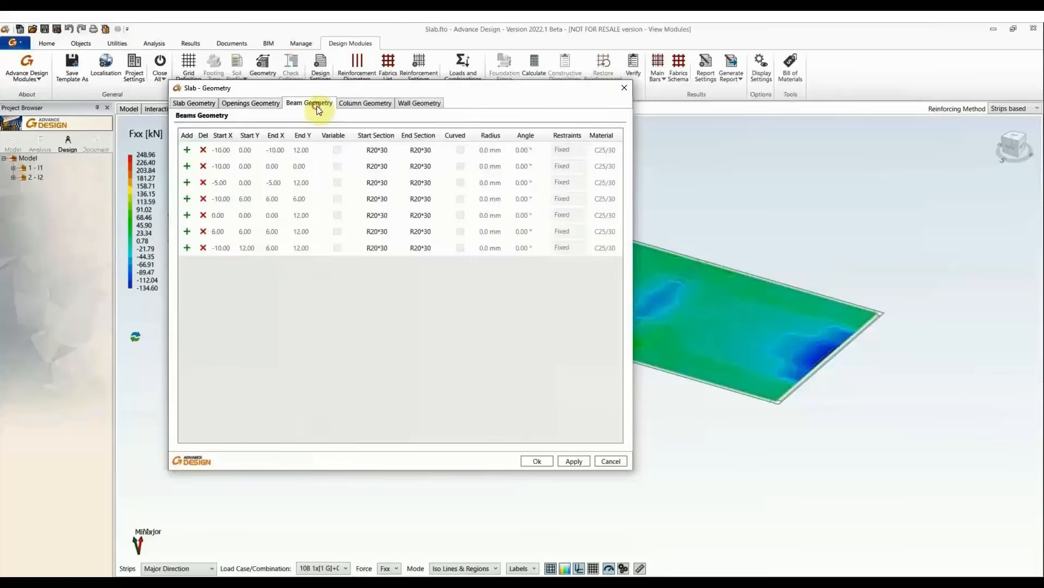
{"action": "left_click", "coordinate": [365, 103]}
{"action": "left_click", "coordinate": [428, 103]}
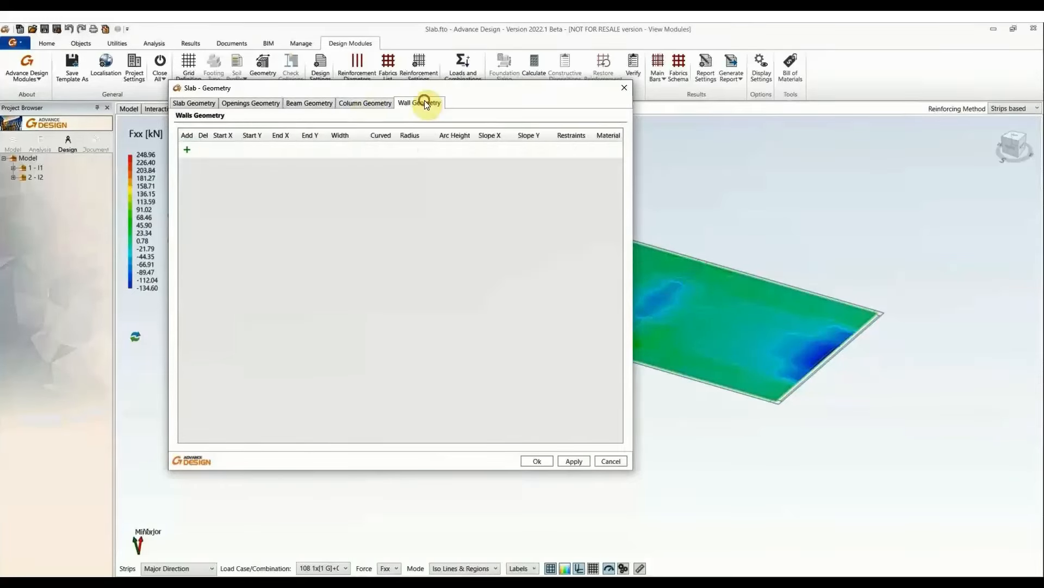
{"action": "left_click", "coordinate": [625, 88]}
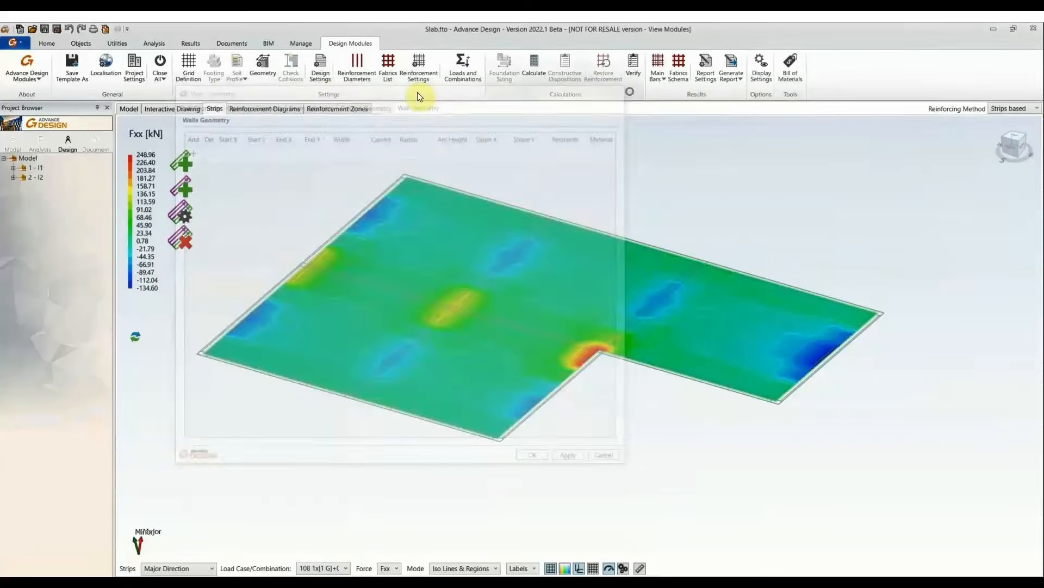
- Review the general design assumptions and the reinforcement diameters list, closing both without changes
{"action": "left_click", "coordinate": [322, 64]}
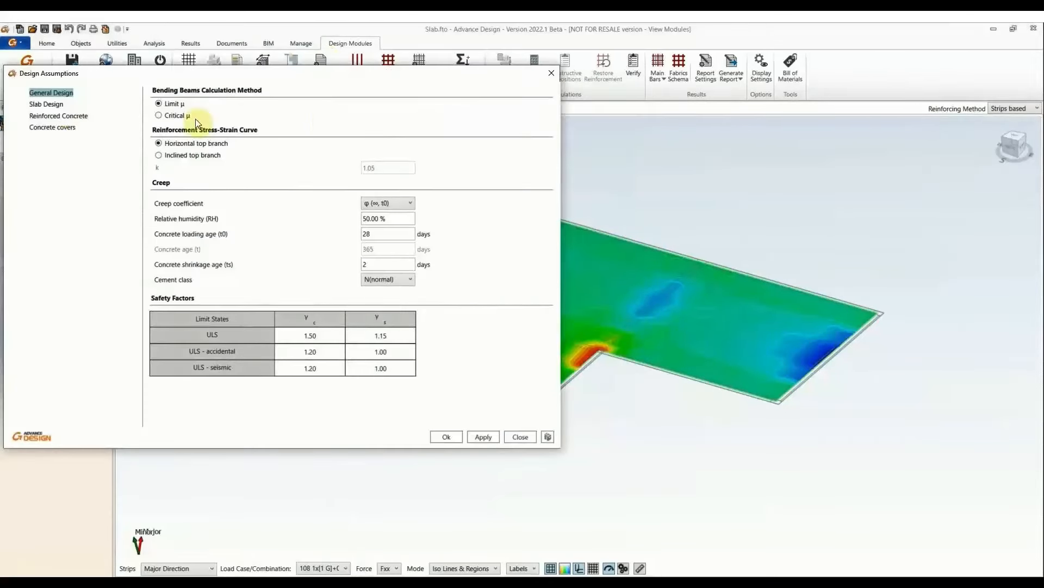
{"action": "left_click", "coordinate": [551, 72]}
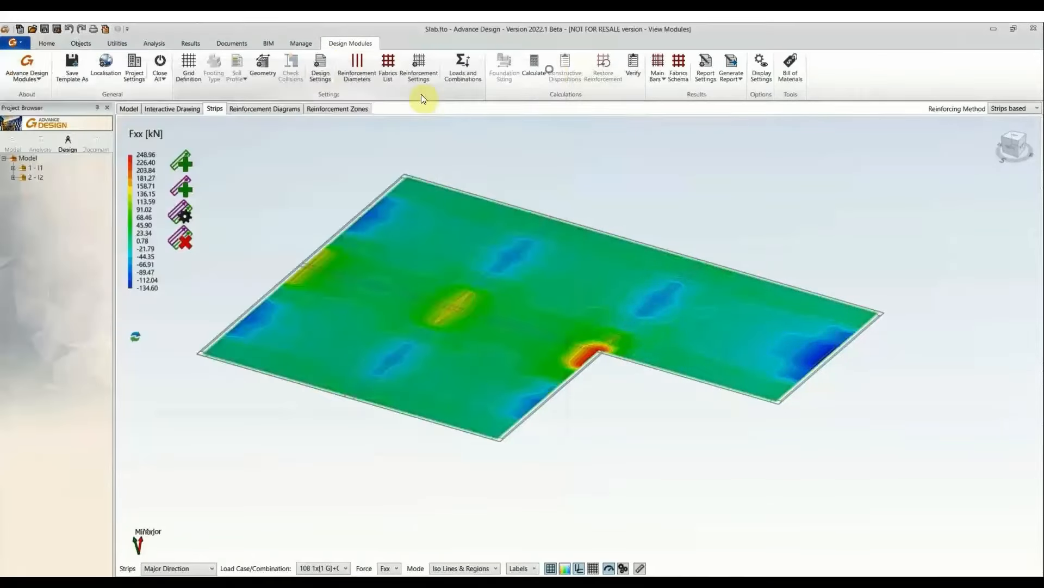
{"action": "left_click", "coordinate": [357, 64]}
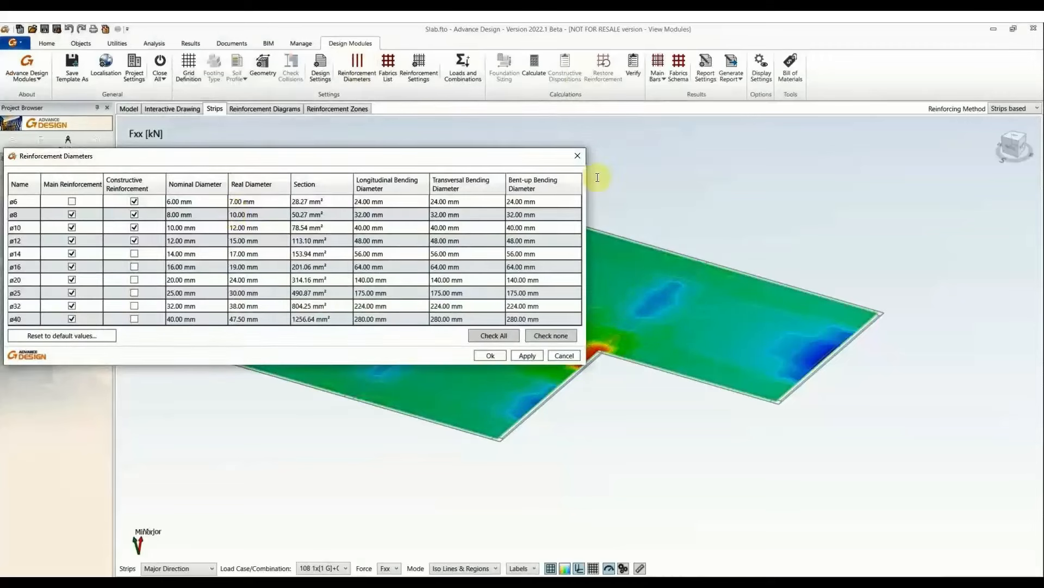
{"action": "left_click", "coordinate": [570, 155]}
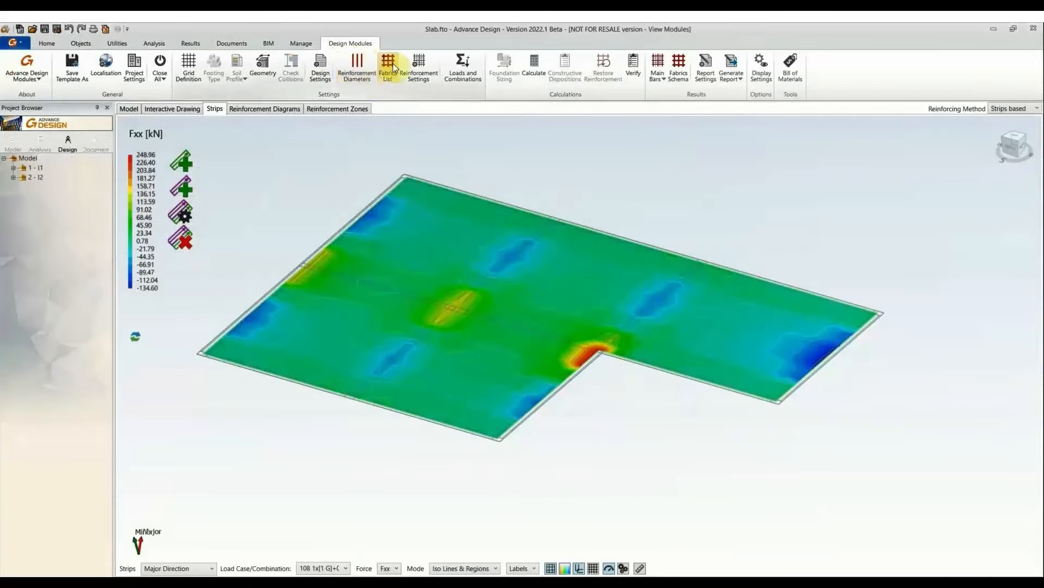
- Set the minimum coverage of the top reinforcement's first layer to 80% in the reinforcement assumptions and check the bottom solution
{"action": "left_click", "coordinate": [414, 65]}
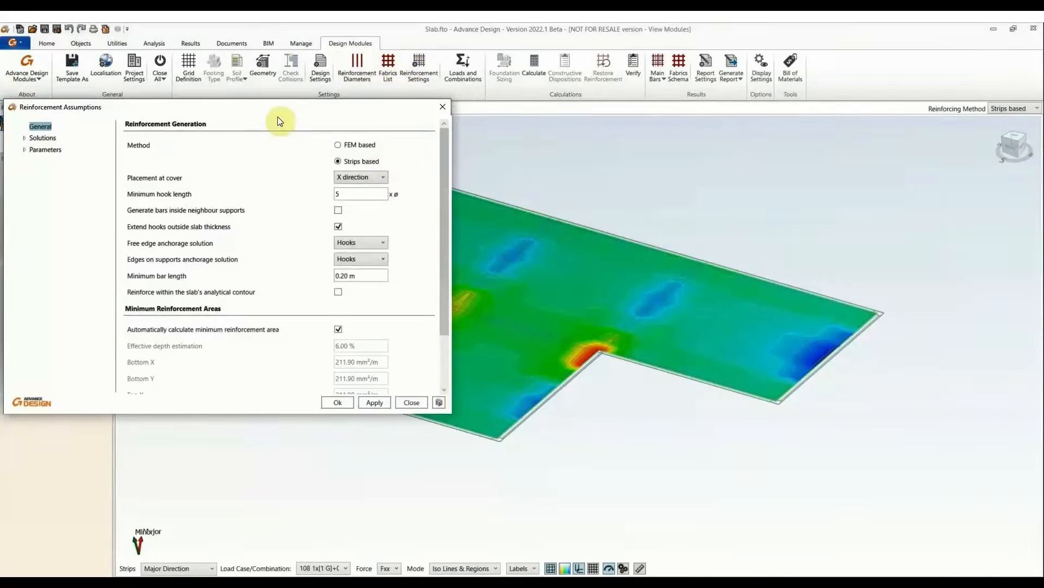
{"action": "left_click", "coordinate": [41, 138]}
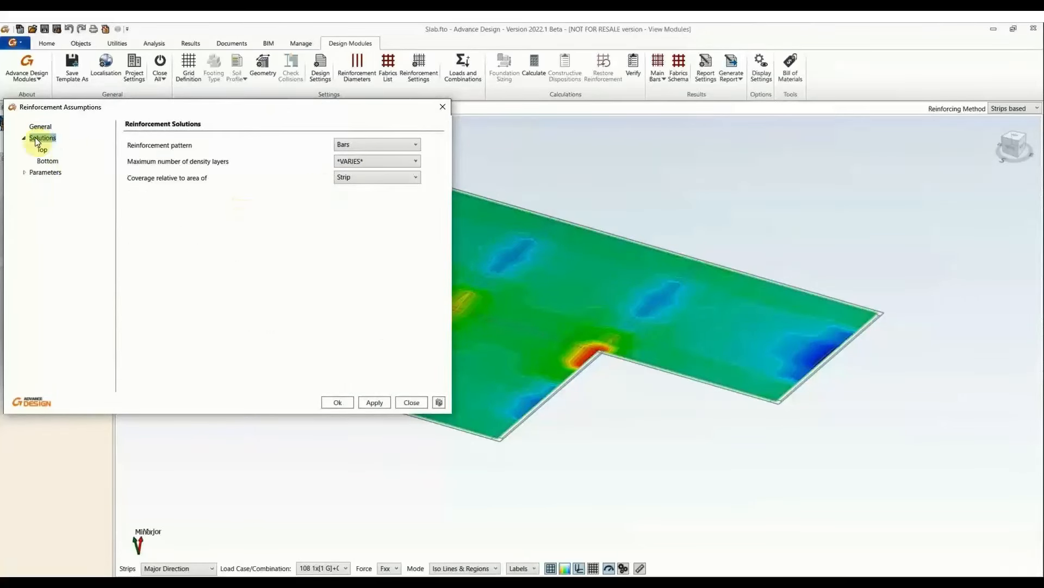
{"action": "left_click", "coordinate": [41, 149]}
{"action": "left_click", "coordinate": [333, 211]}
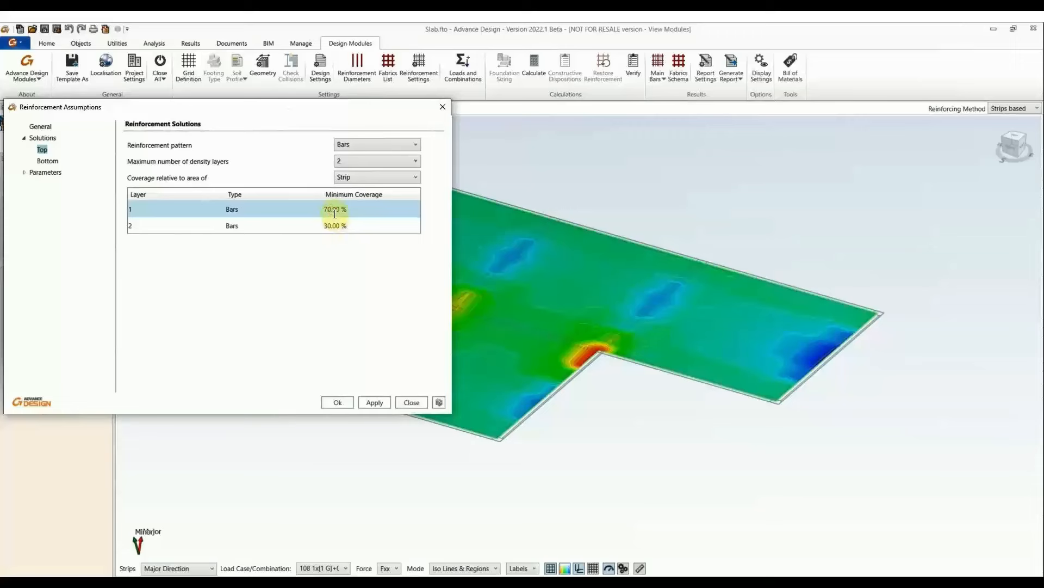
{"action": "left_click", "coordinate": [328, 208]}
{"action": "type", "text": "80"}
{"action": "left_click", "coordinate": [335, 225]}
{"action": "left_click", "coordinate": [40, 161]}
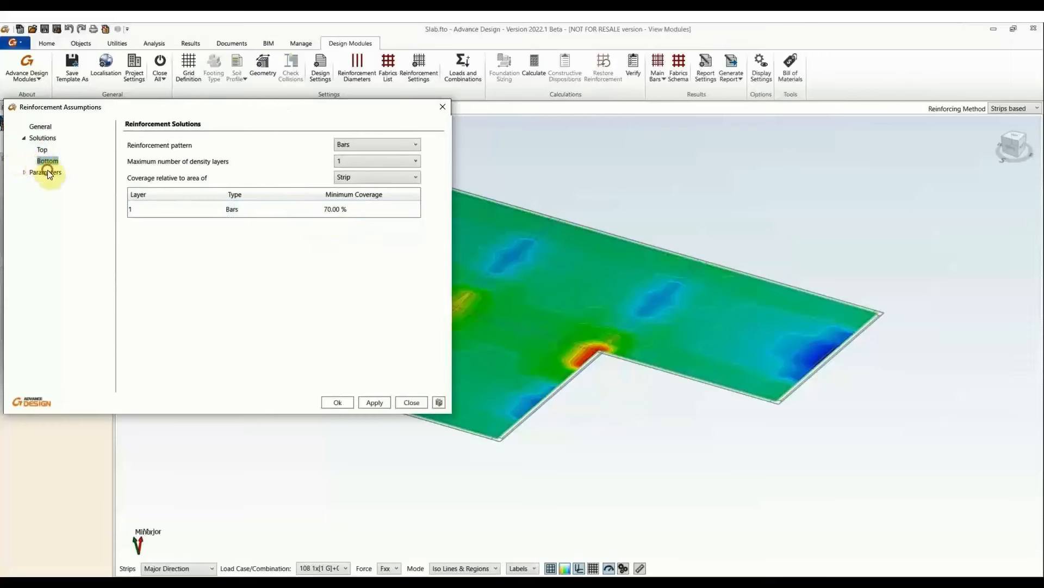
- Set the general bar parameters to a minimum diameter of ø10 and a maximum diameter of ø16, reviewing spacing and lap settings
{"action": "left_click", "coordinate": [45, 171]}
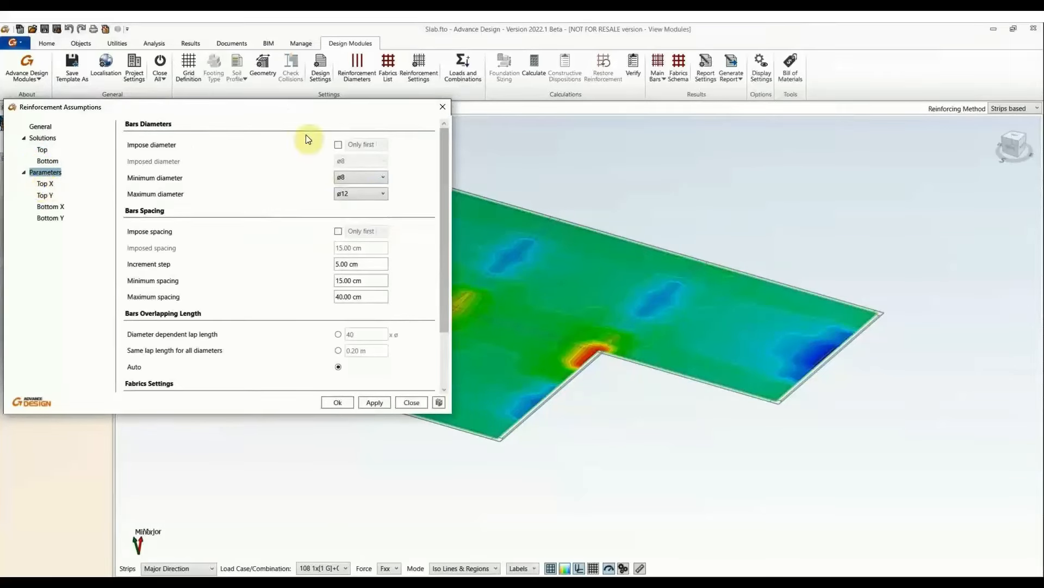
{"action": "left_click", "coordinate": [360, 182]}
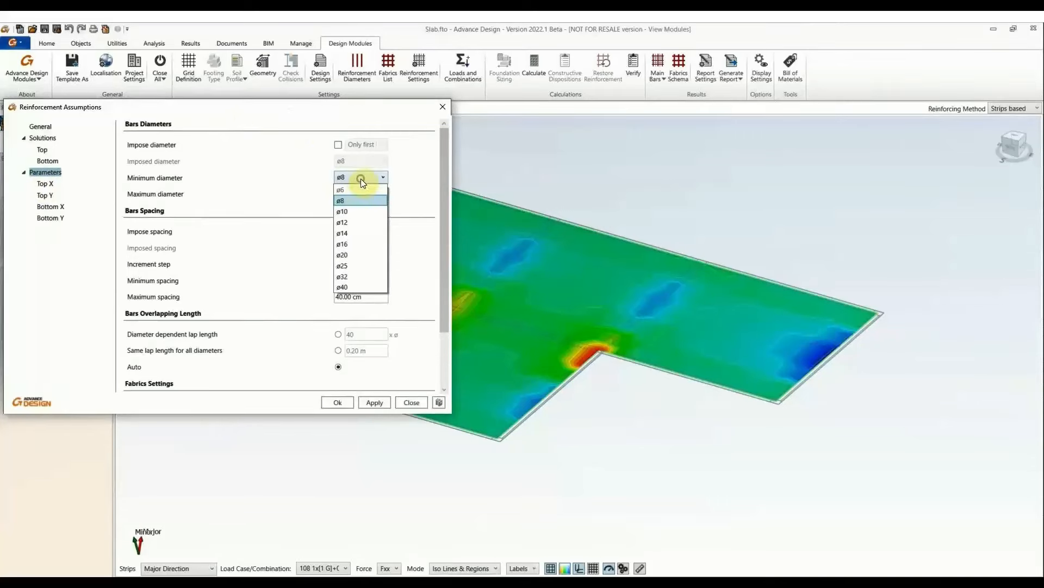
{"action": "left_click", "coordinate": [358, 189]}
{"action": "left_click", "coordinate": [343, 195]}
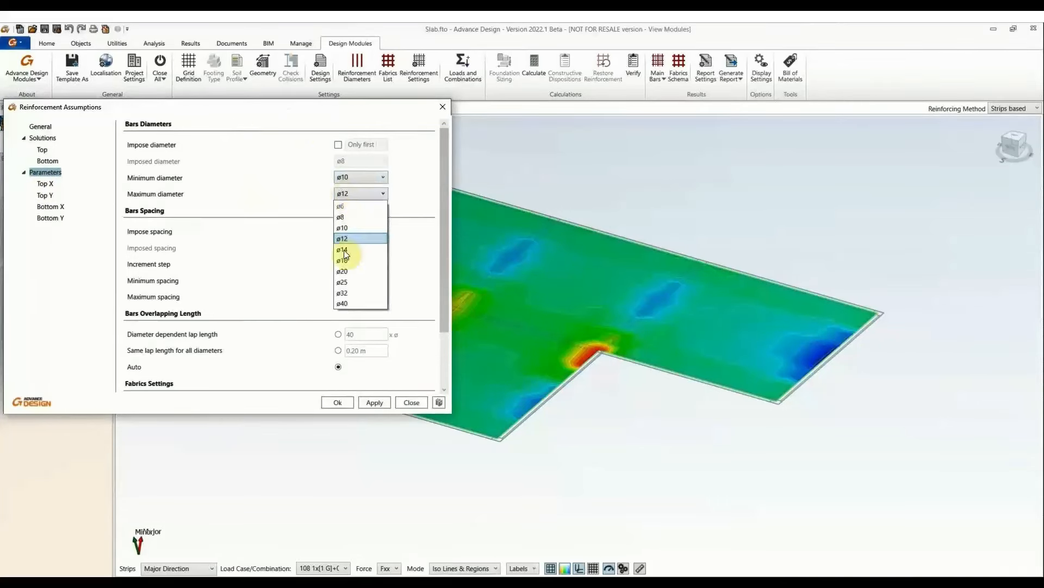
{"action": "left_click", "coordinate": [357, 260]}
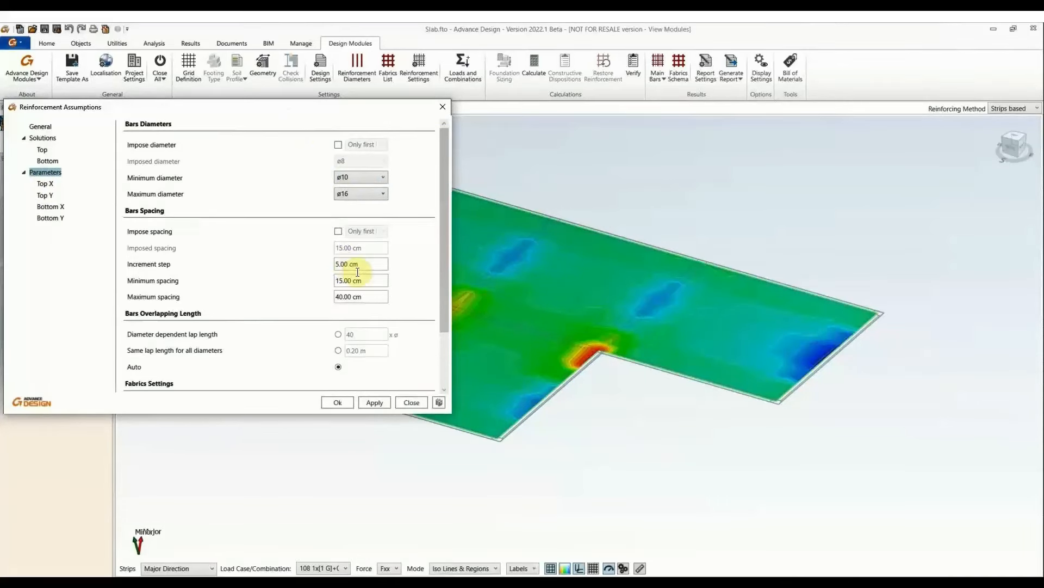
{"action": "double_click", "coordinate": [352, 265]}
{"action": "scroll", "coordinate": [348, 297], "scroll_direction": "down", "scroll_amount": 3}
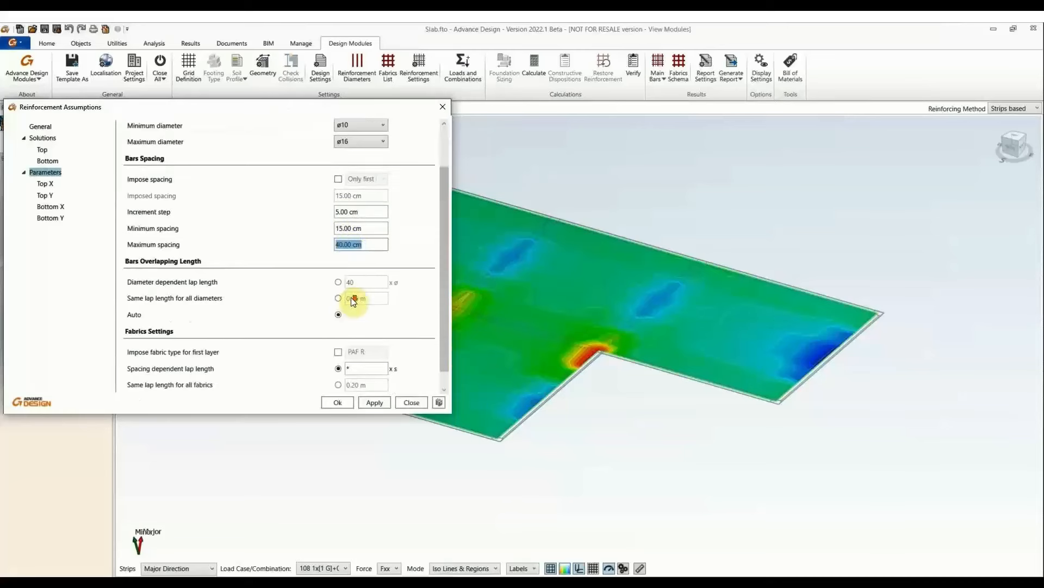
- Check the Top X, Top Y and Bottom X bar parameters, and apply and accept the reinforcement assumptions
{"action": "left_click", "coordinate": [44, 183]}
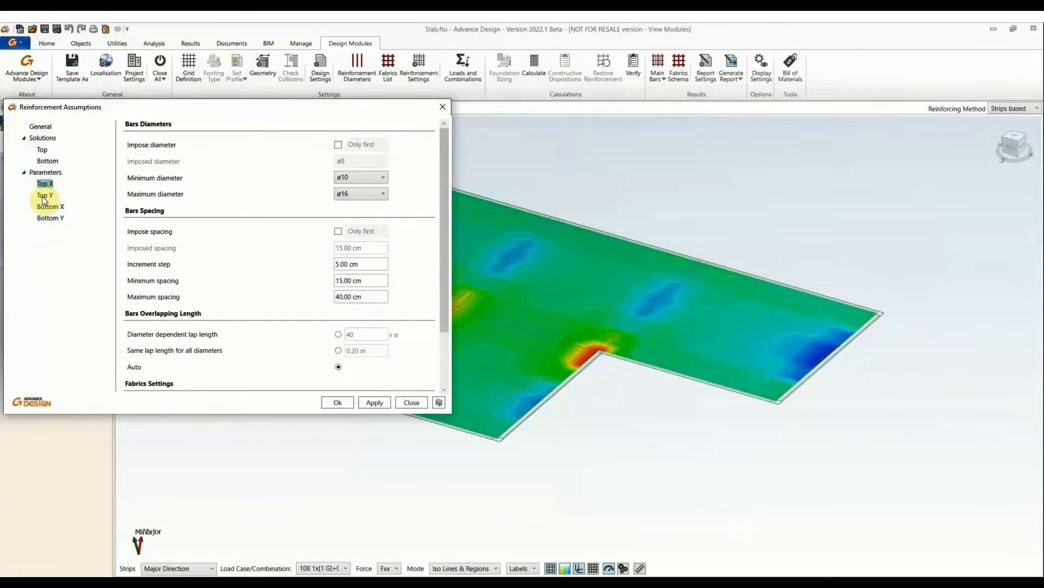
{"action": "left_click", "coordinate": [45, 194]}
{"action": "left_click", "coordinate": [48, 207]}
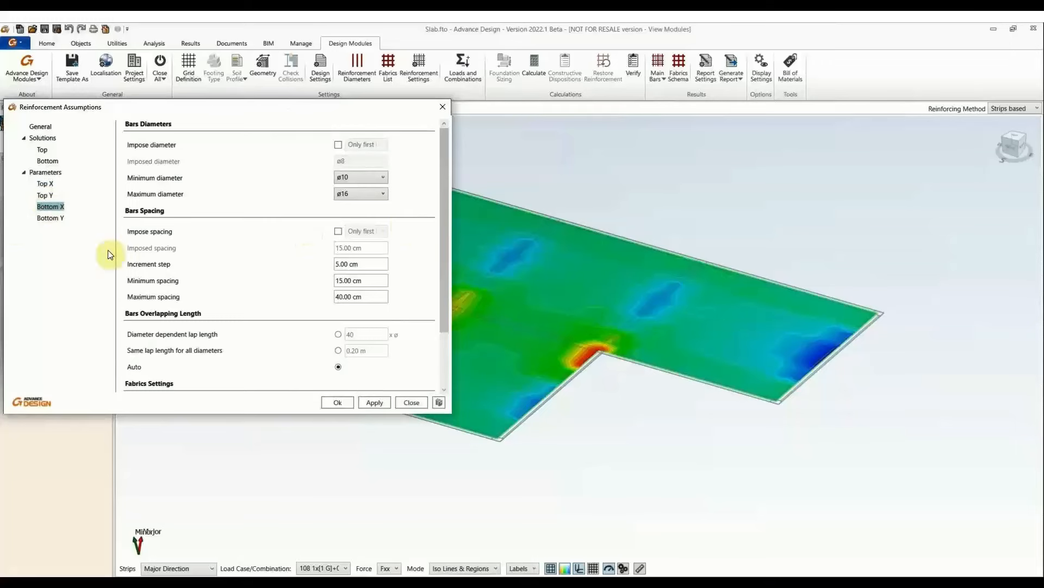
{"action": "left_click", "coordinate": [373, 402]}
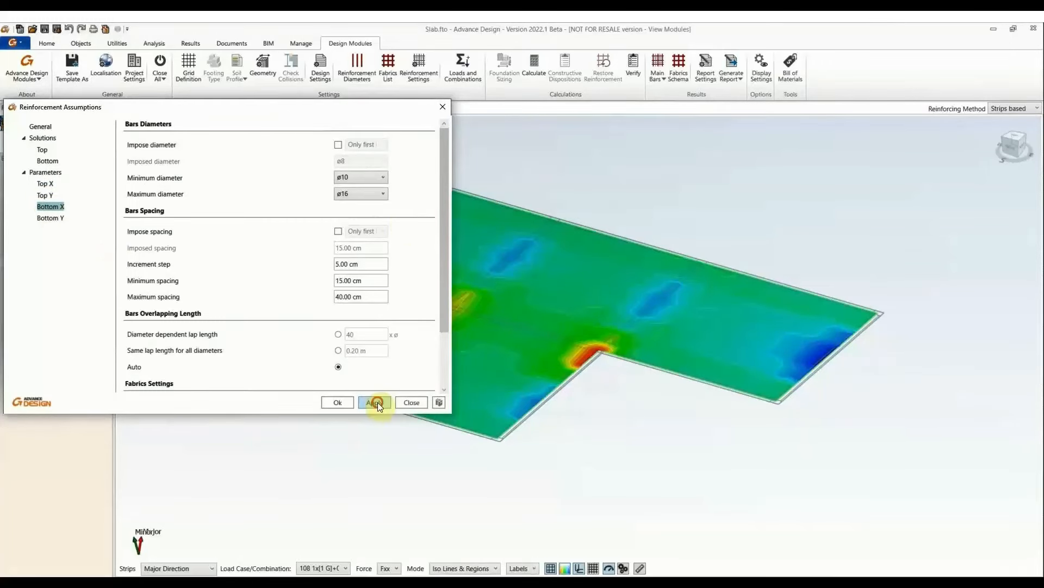
{"action": "left_click", "coordinate": [337, 403]}
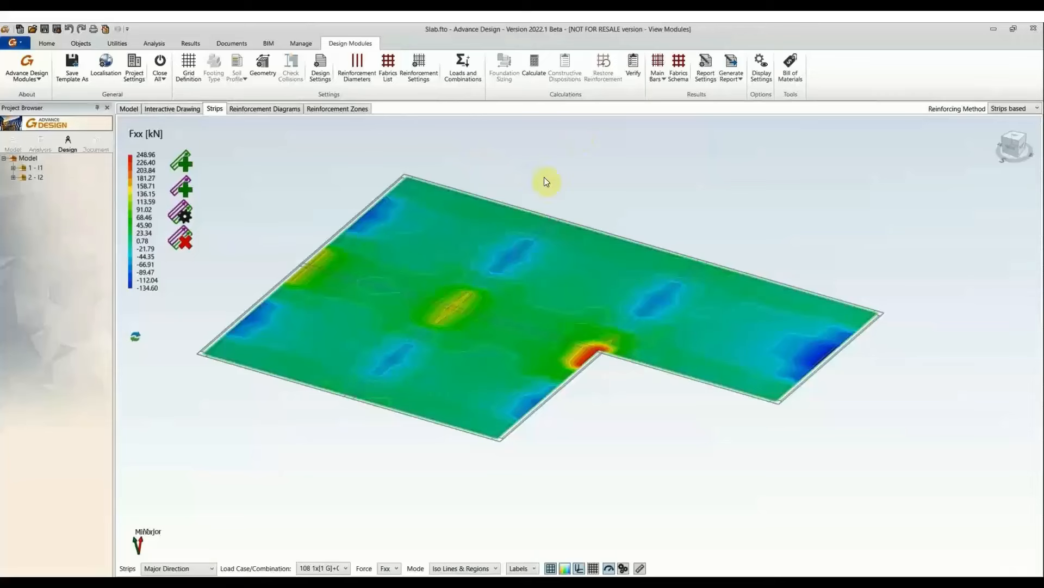
- Add a major-direction middle strip across the slab's full span, between its short outer edge and the nearest interior support
{"action": "middle_click_drag", "start_coordinate": [544, 177], "coordinate": [535, 186]}
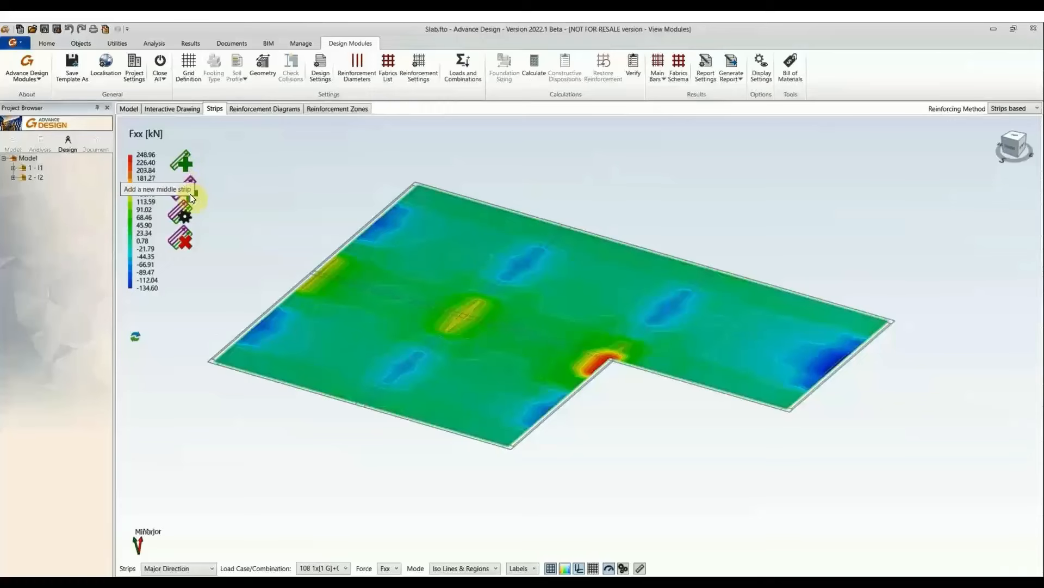
{"action": "left_click", "coordinate": [191, 194]}
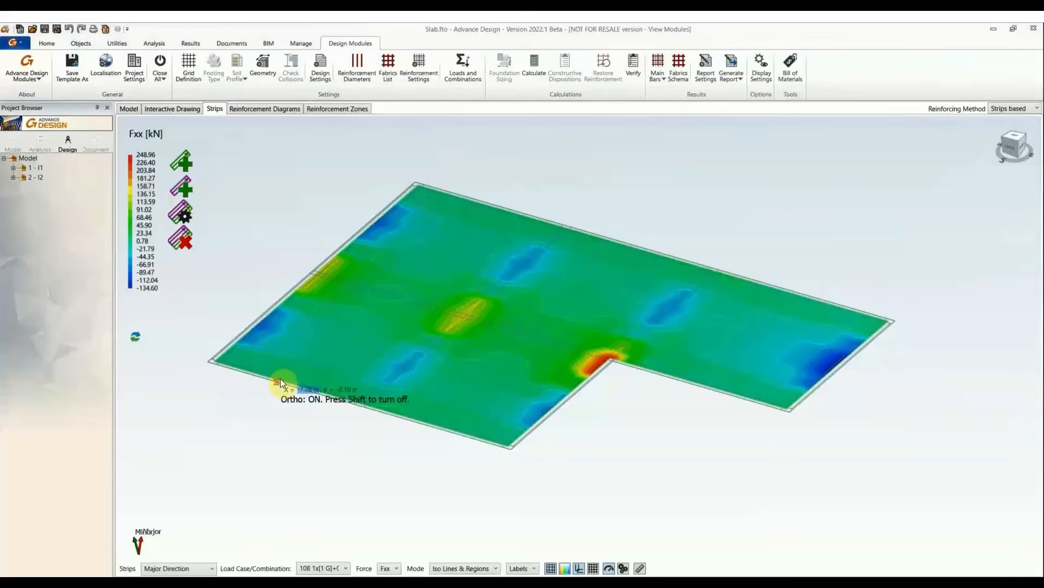
{"action": "scroll", "coordinate": [279, 378], "scroll_direction": "up", "scroll_amount": 3}
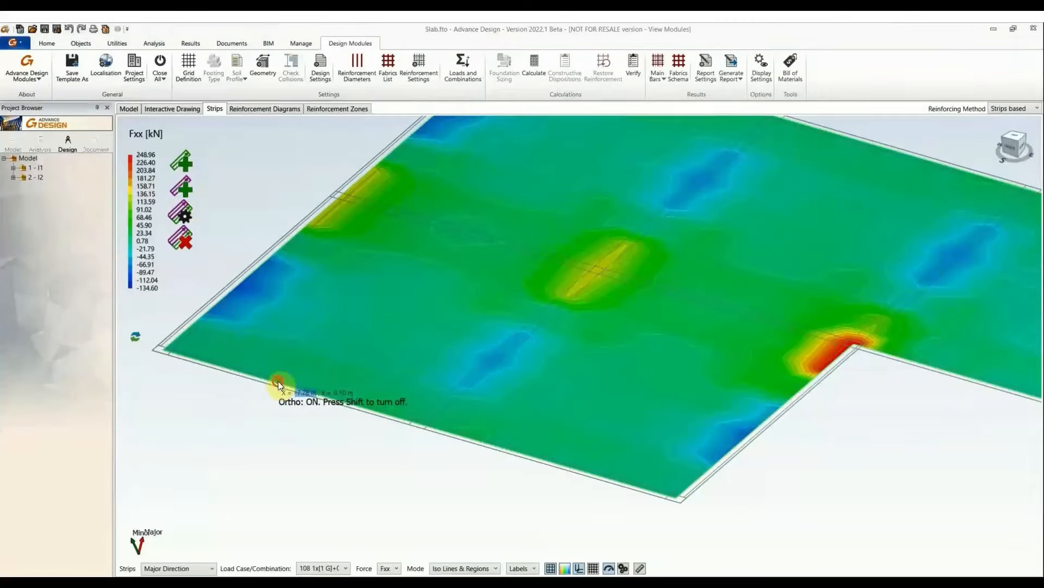
{"action": "left_click", "coordinate": [278, 382]}
{"action": "middle_click_drag", "start_coordinate": [488, 218], "coordinate": [386, 309]}
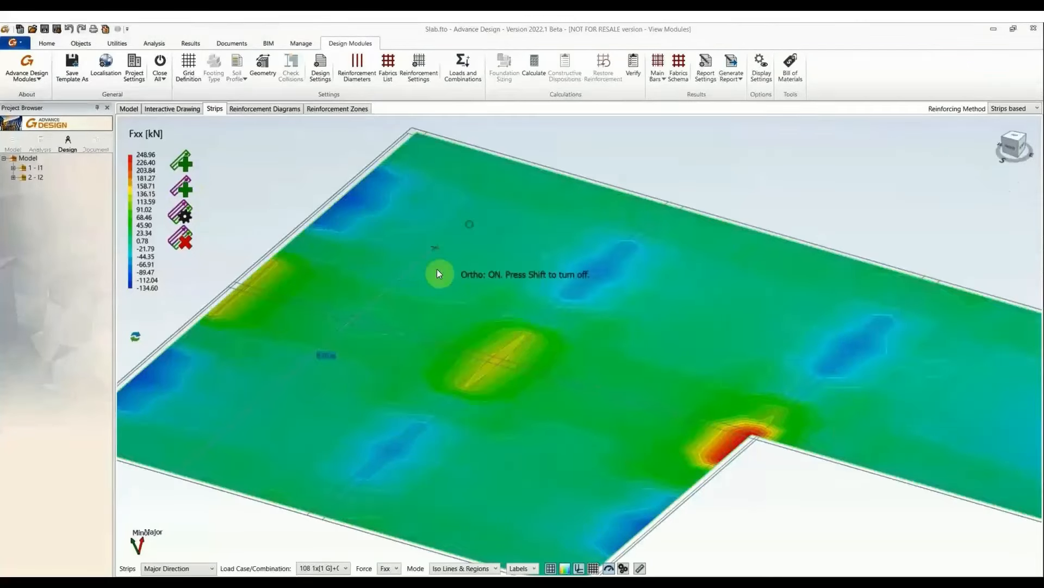
{"action": "scroll", "coordinate": [438, 272], "scroll_direction": "down", "scroll_amount": 3}
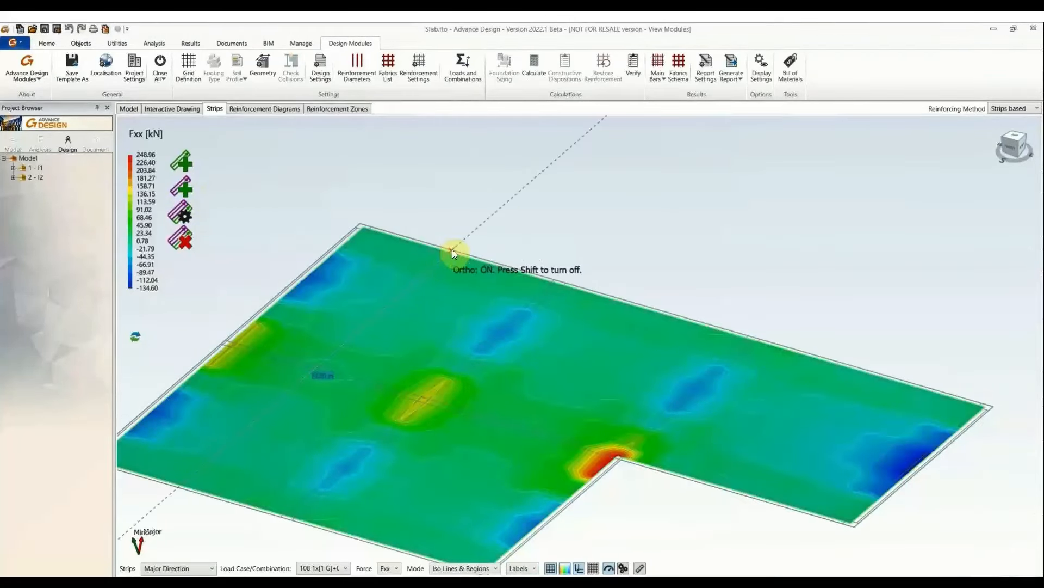
{"action": "scroll", "coordinate": [453, 252], "scroll_direction": "up", "scroll_amount": 4}
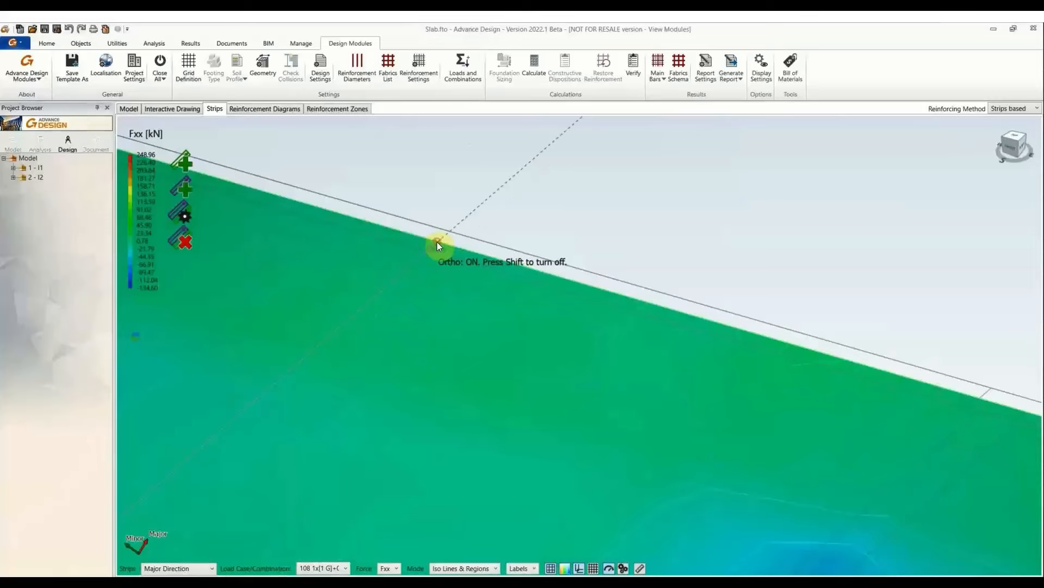
{"action": "left_click", "coordinate": [437, 242]}
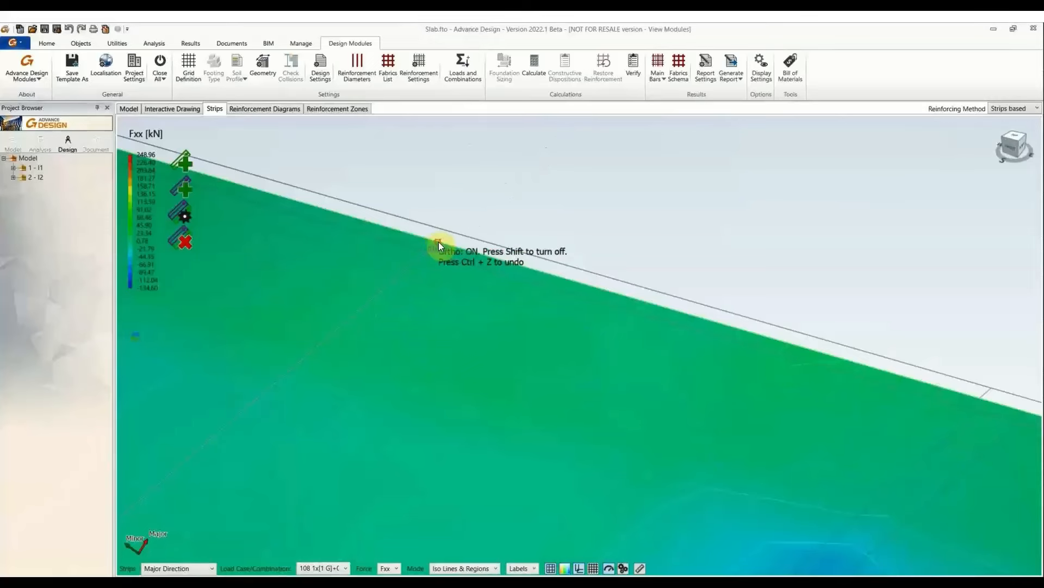
{"action": "left_click", "coordinate": [473, 269]}
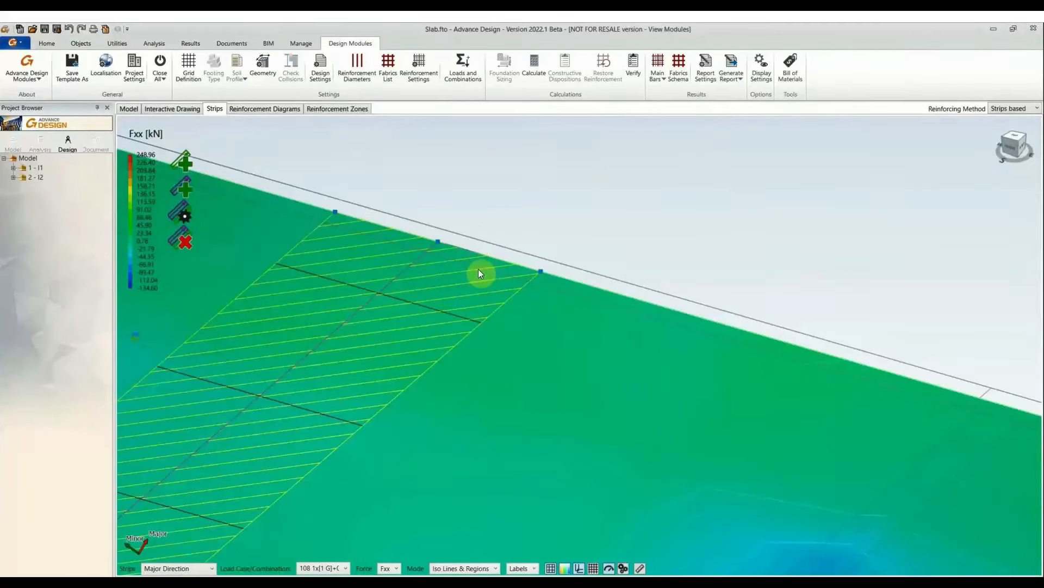
- Widen the new middle strip by moving its inner long side closer to the nearest interior support
{"action": "scroll", "coordinate": [478, 269], "scroll_direction": "down", "scroll_amount": 2}
{"action": "middle_click_drag", "start_coordinate": [513, 343], "coordinate": [571, 252]}
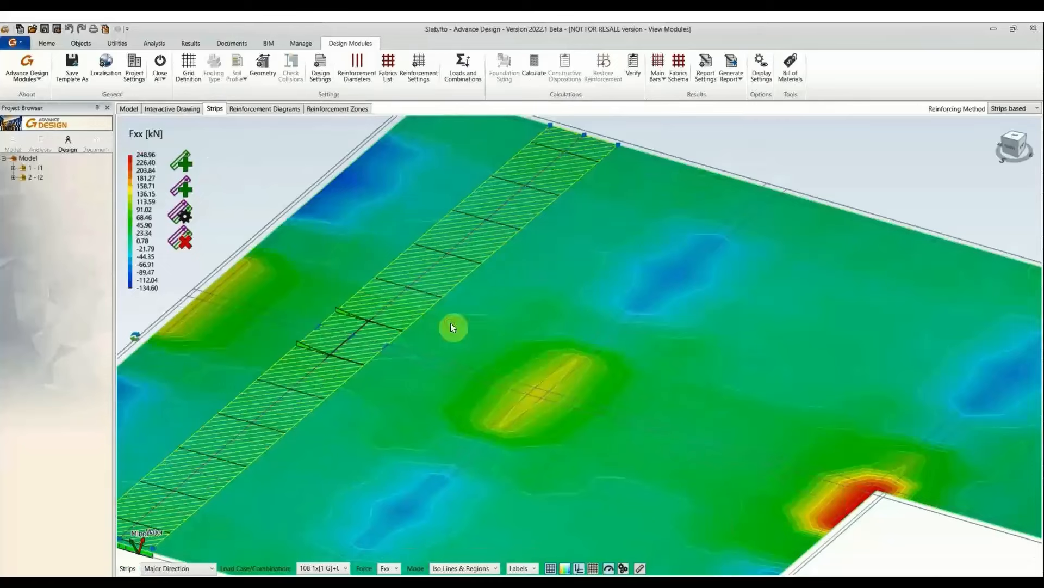
{"action": "middle_click_drag", "start_coordinate": [455, 326], "coordinate": [572, 295]}
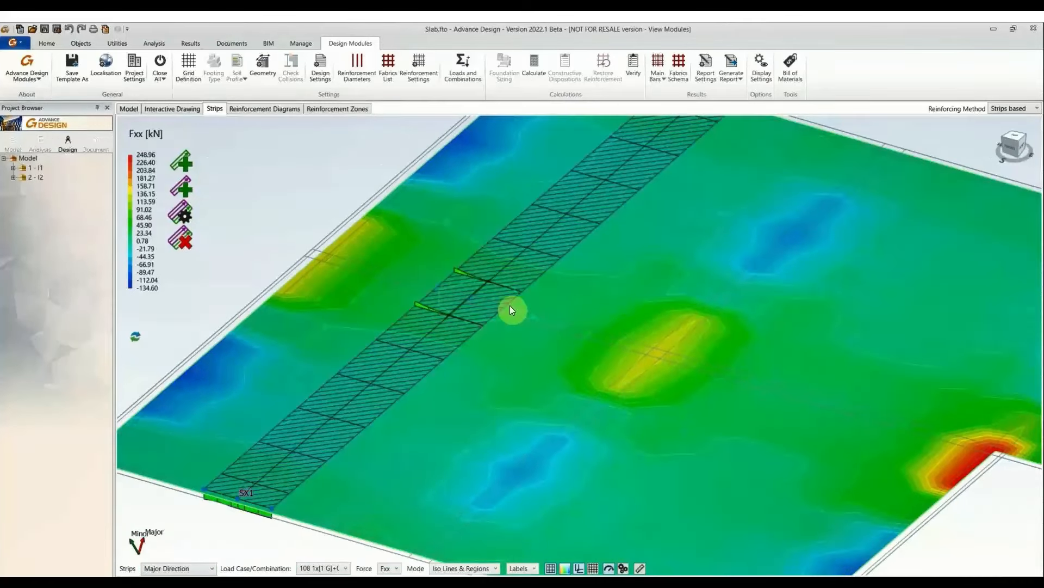
{"action": "left_click", "coordinate": [507, 306]}
{"action": "left_click", "coordinate": [549, 318]}
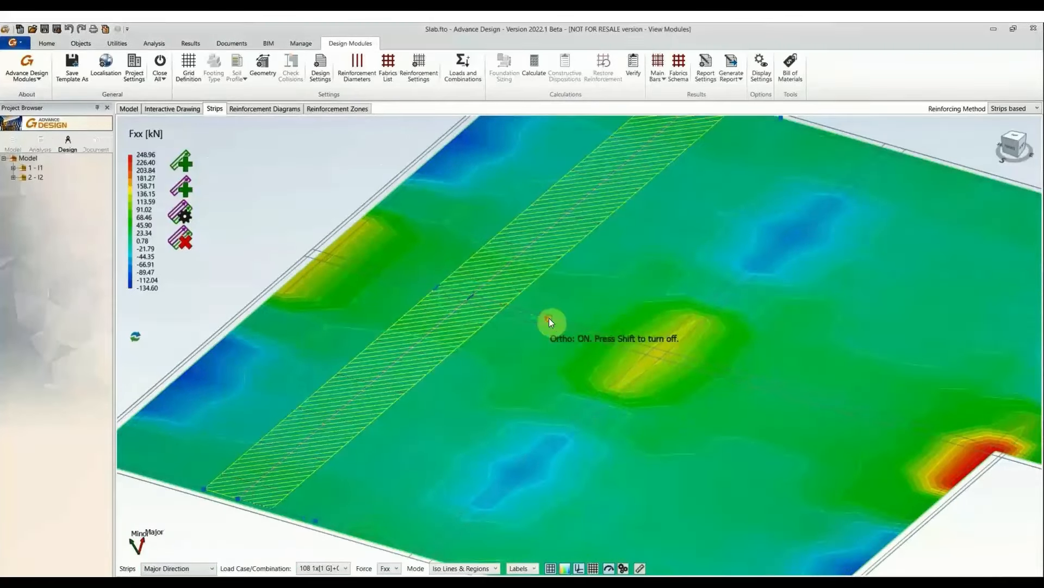
{"action": "left_click", "coordinate": [657, 318]}
{"action": "left_click", "coordinate": [520, 542]}
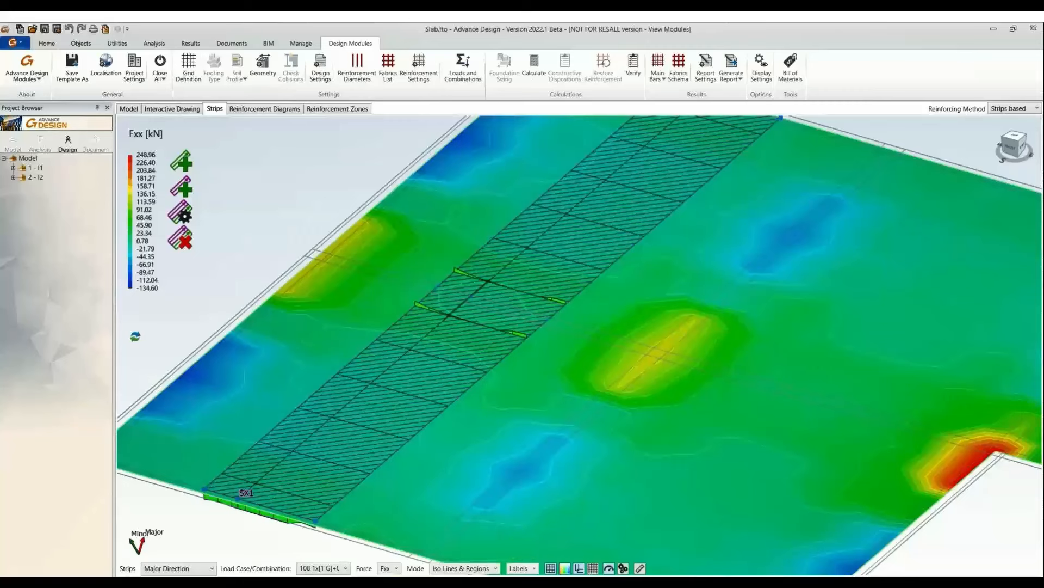
- Display the Myy and Mxx moment maps and examine the moment diagrams along the middle strip's sections
{"action": "left_click", "coordinate": [402, 571]}
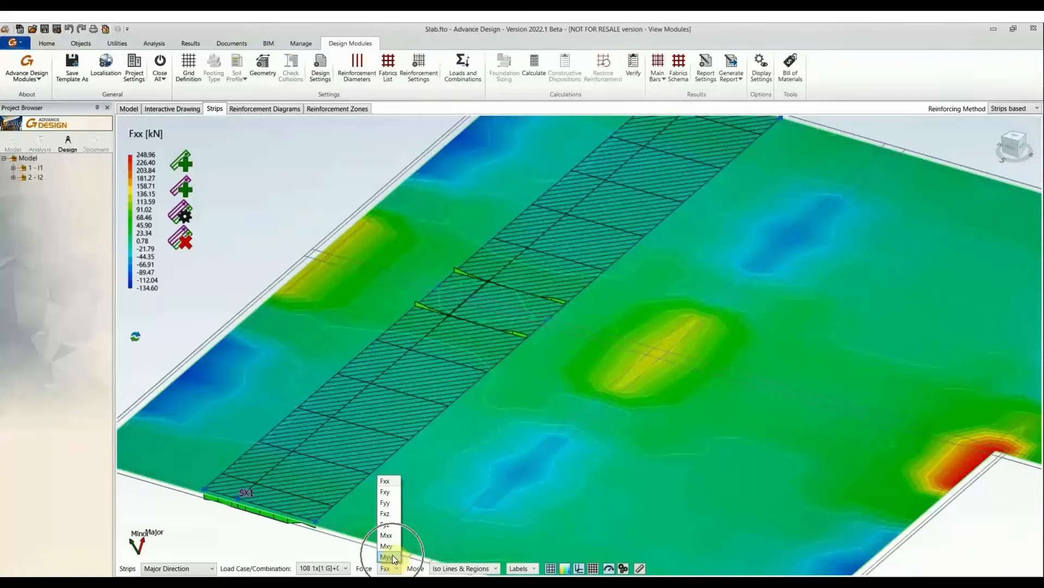
{"action": "left_click", "coordinate": [393, 555]}
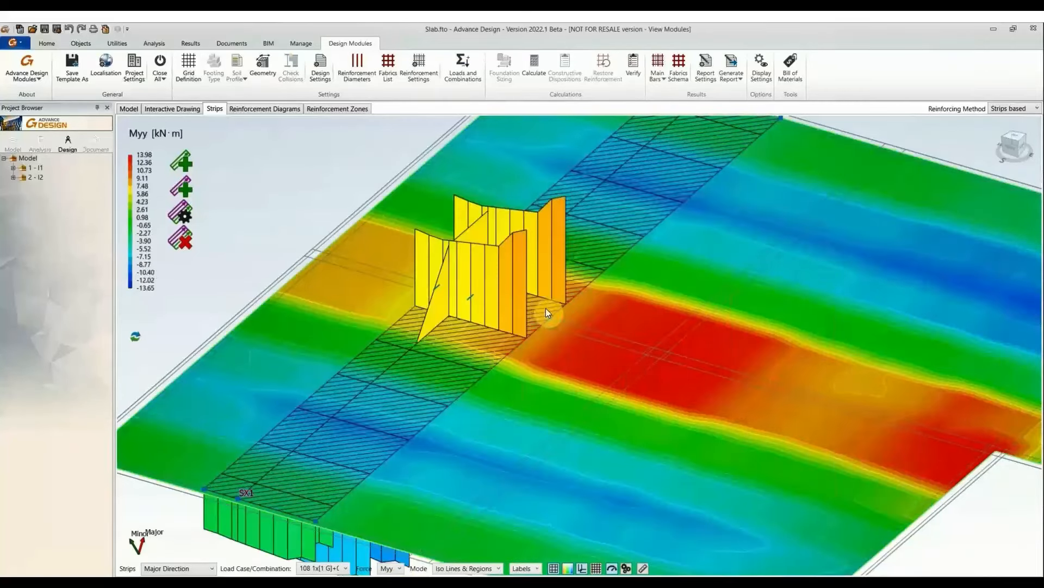
{"action": "left_click", "coordinate": [393, 568]}
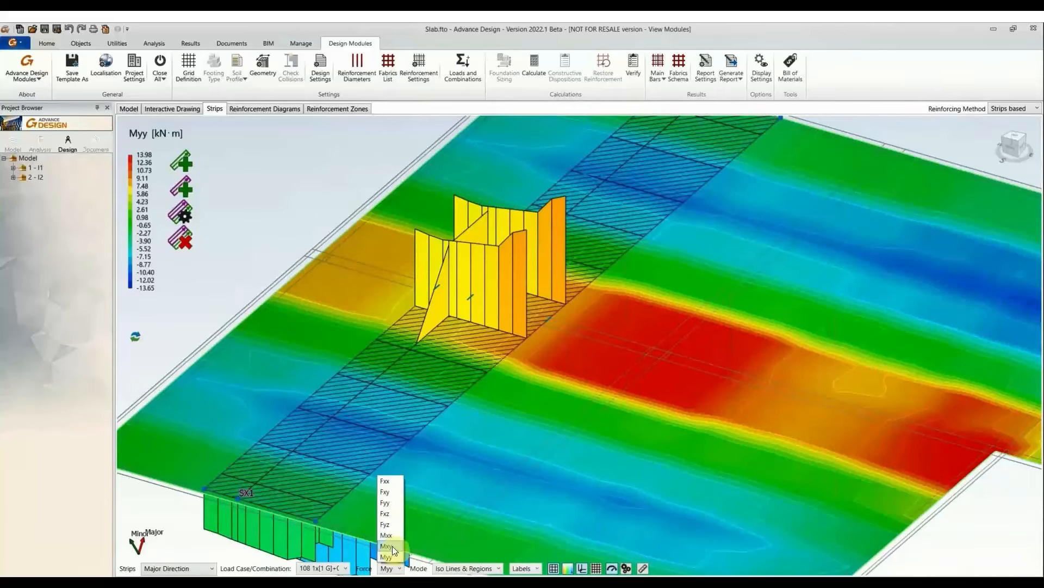
{"action": "left_click", "coordinate": [391, 534]}
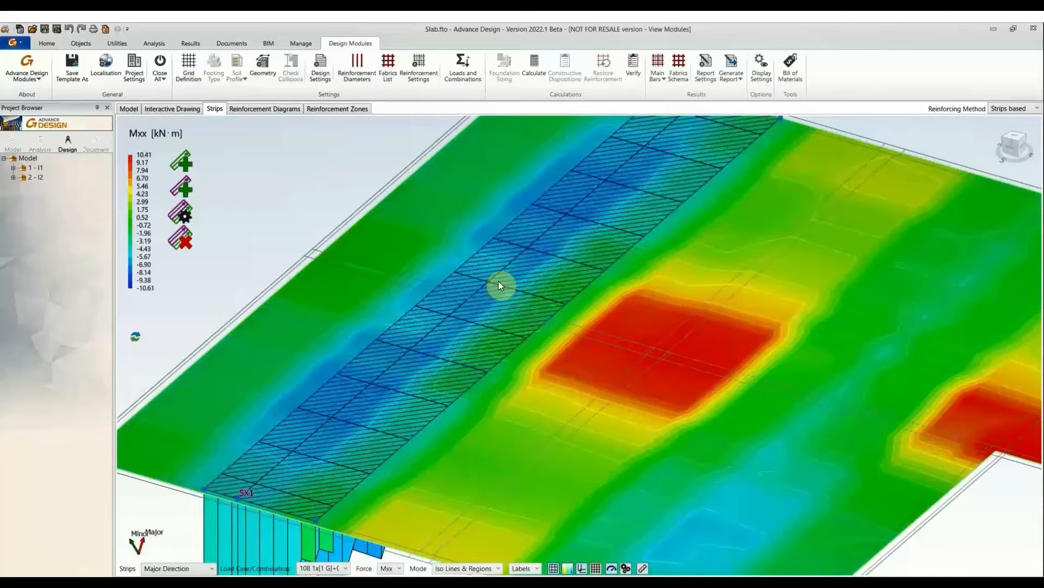
{"action": "left_click", "coordinate": [499, 283]}
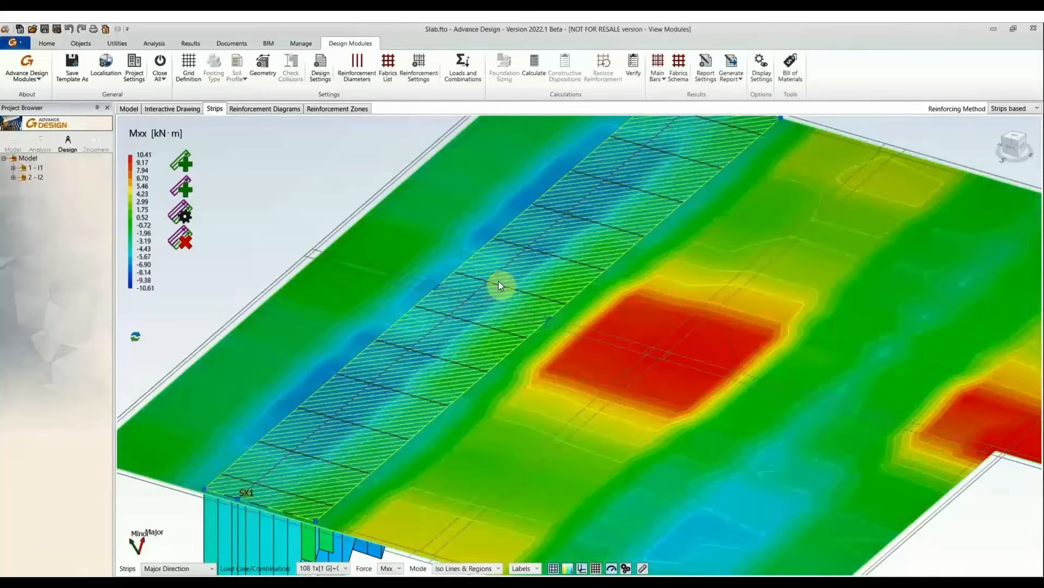
{"action": "middle_click_drag", "start_coordinate": [482, 311], "coordinate": [500, 218]}
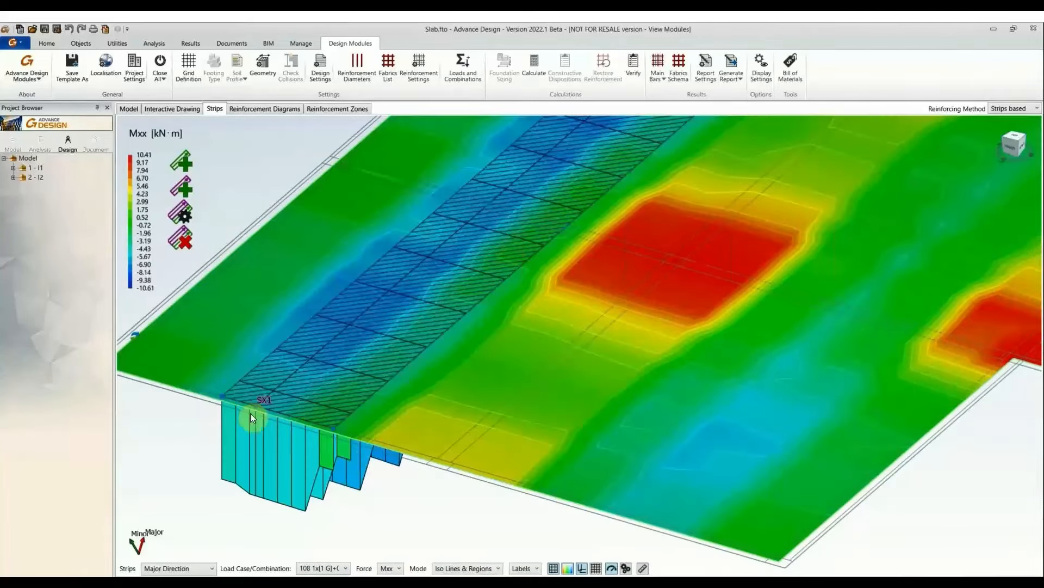
- Display strips in all directions, clear the manually placed middle strip and automatically generate major and minor strips across the slab
{"action": "left_click", "coordinate": [190, 568]}
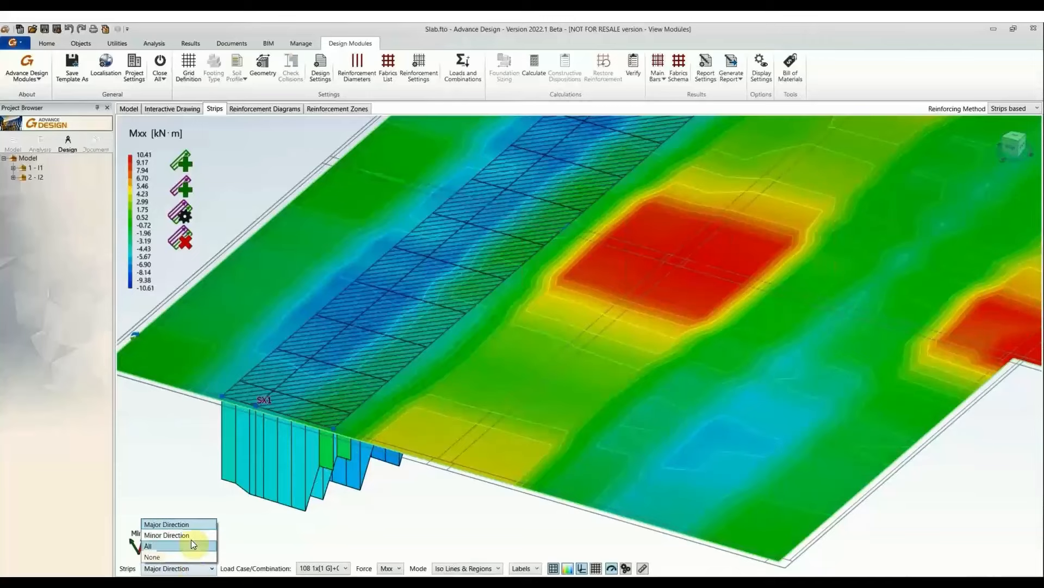
{"action": "left_click", "coordinate": [184, 544]}
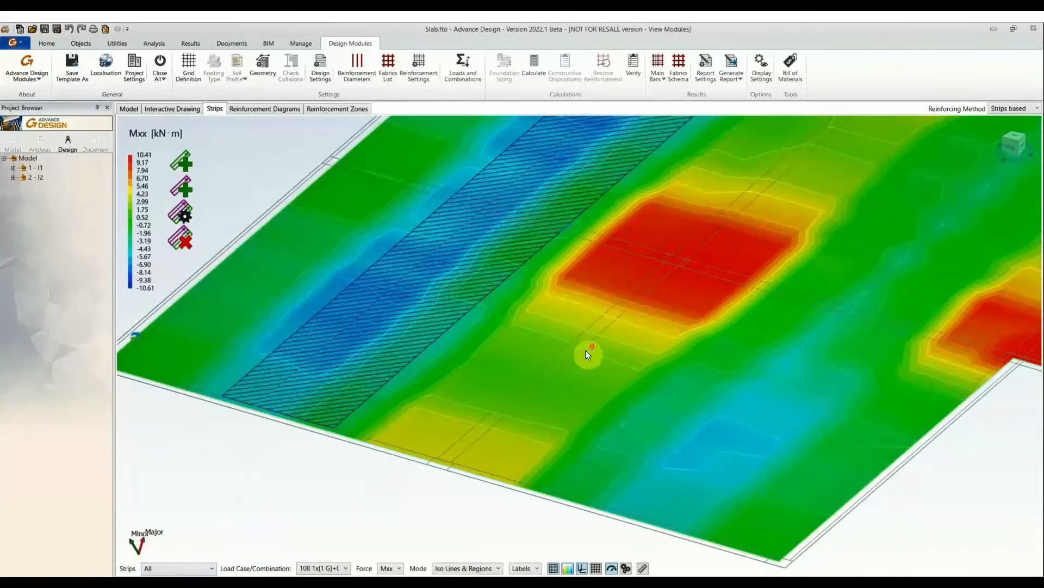
{"action": "scroll", "coordinate": [579, 353], "scroll_direction": "down", "scroll_amount": 3}
{"action": "scroll", "coordinate": [579, 353], "scroll_direction": "down", "scroll_amount": 2}
{"action": "middle_click_drag", "start_coordinate": [560, 350], "coordinate": [498, 356]}
{"action": "scroll", "coordinate": [498, 356], "scroll_direction": "up", "scroll_amount": 2}
{"action": "left_click", "coordinate": [183, 243]}
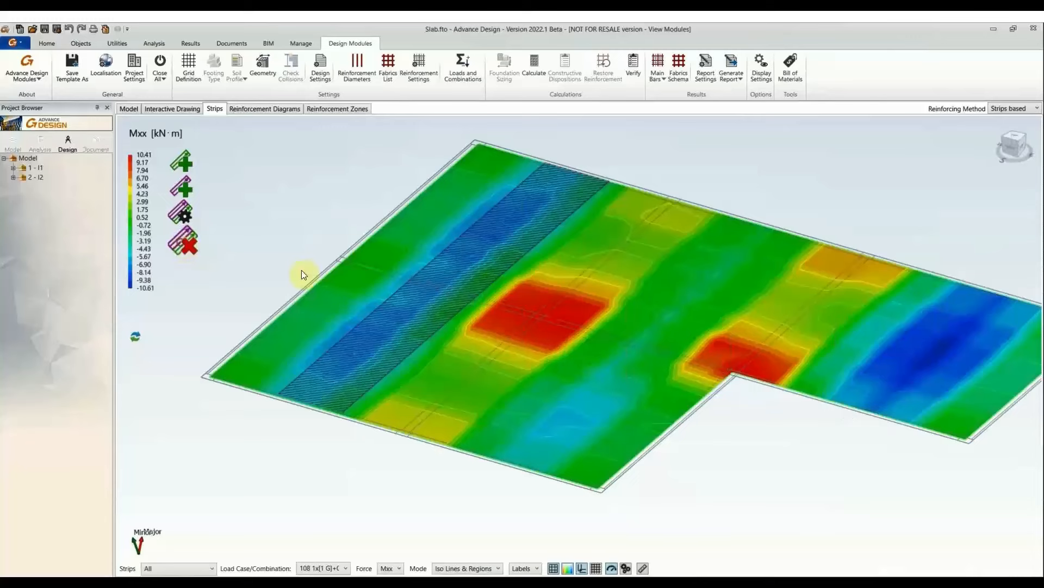
{"action": "left_click", "coordinate": [188, 217]}
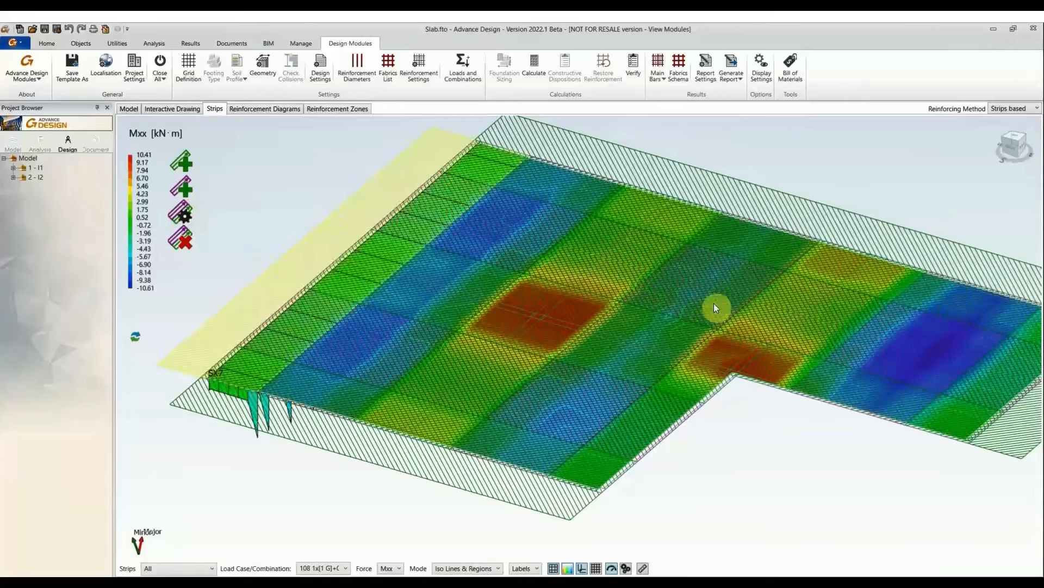
- Display the Mxy, Fyz and Myy force maps under the generated strips and examine the section diagrams of individual strips
{"action": "middle_click_drag", "start_coordinate": [707, 514], "coordinate": [680, 520]}
{"action": "left_click", "coordinate": [412, 384]}
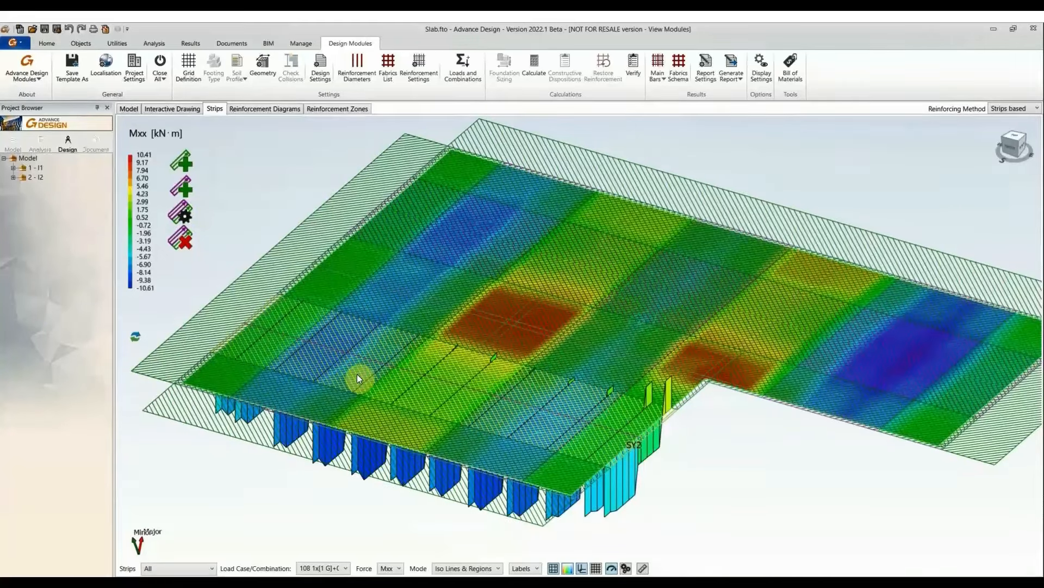
{"action": "left_click", "coordinate": [391, 567]}
{"action": "left_click", "coordinate": [388, 551]}
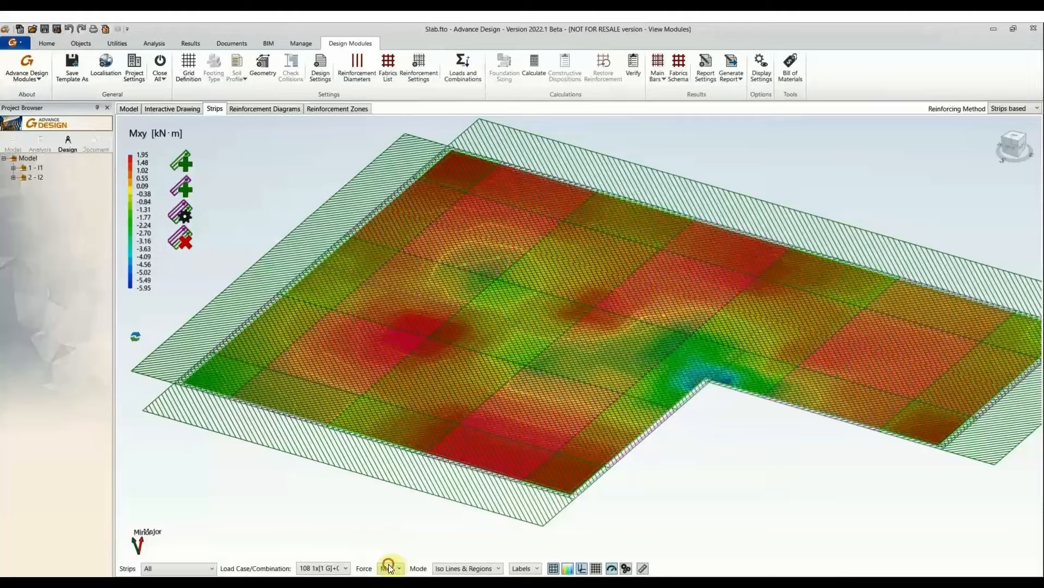
{"action": "left_click", "coordinate": [391, 567]}
{"action": "left_click", "coordinate": [393, 525]}
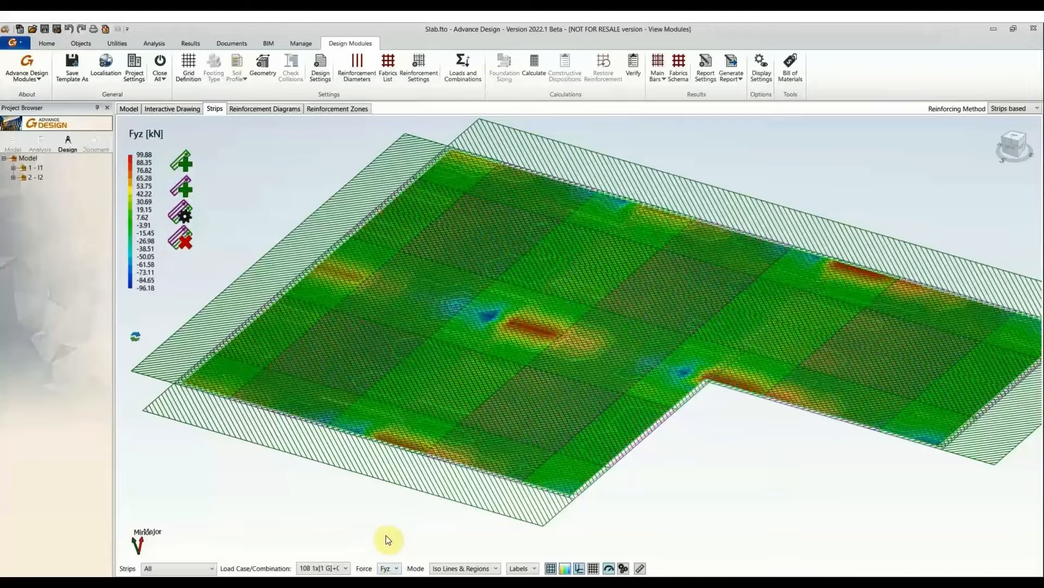
{"action": "left_click", "coordinate": [389, 568]}
{"action": "left_click", "coordinate": [396, 555]}
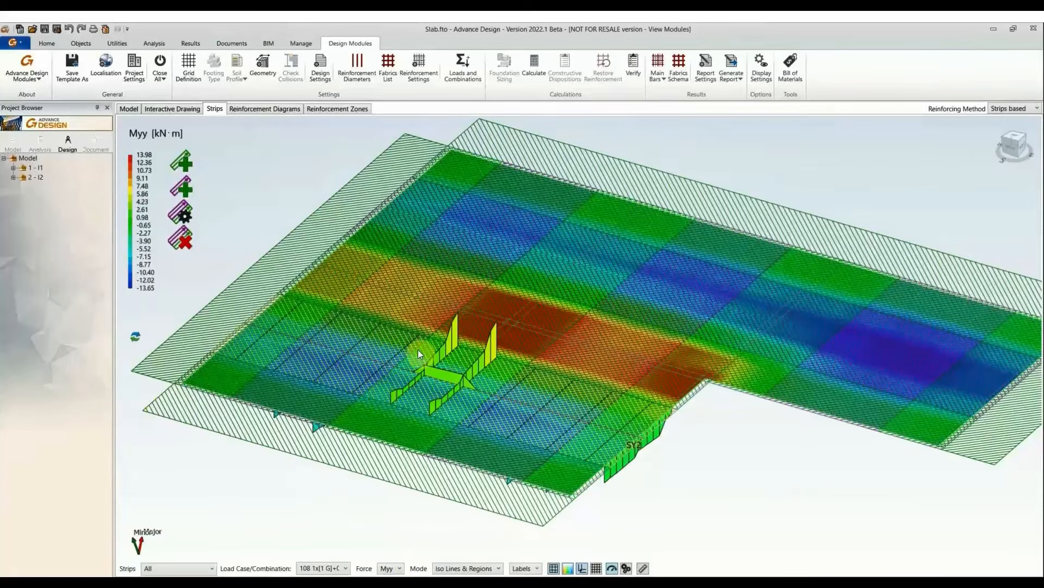
- Review the generated strips over the Myy map for the major direction only and for the minor direction only
{"action": "left_click", "coordinate": [197, 569]}
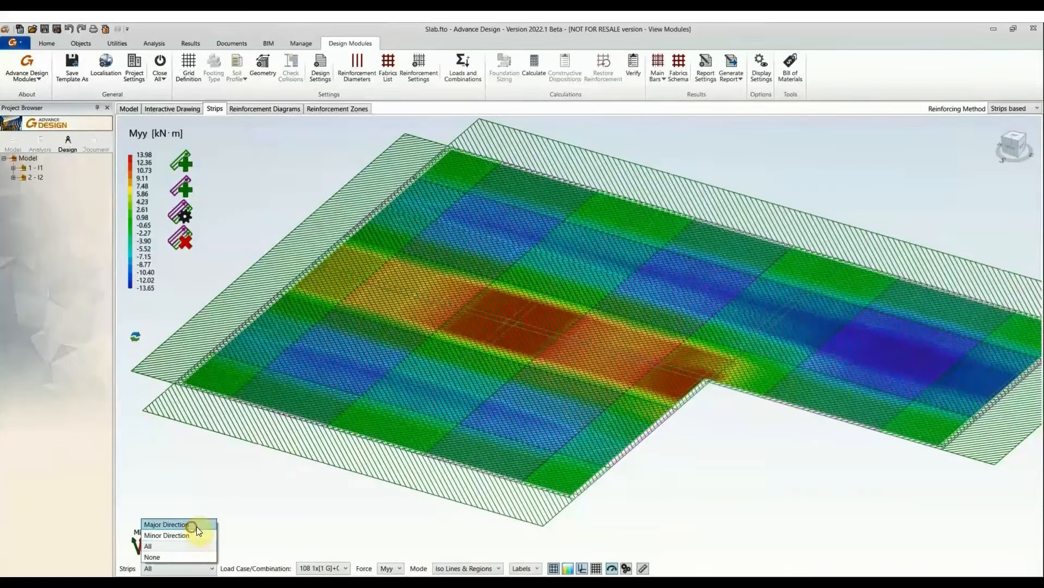
{"action": "left_click", "coordinate": [197, 527]}
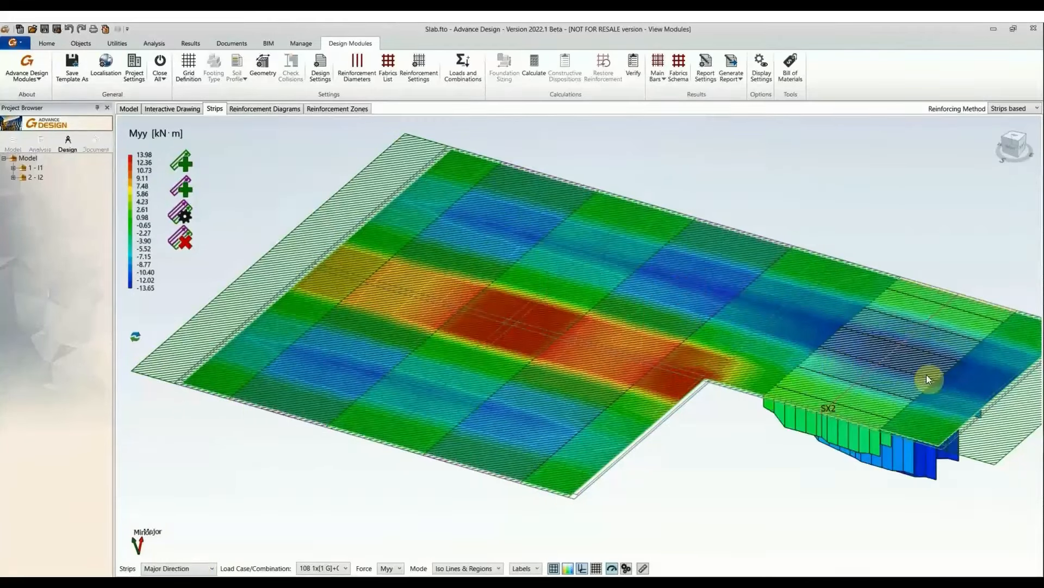
{"action": "left_click", "coordinate": [176, 568]}
{"action": "left_click", "coordinate": [163, 533]}
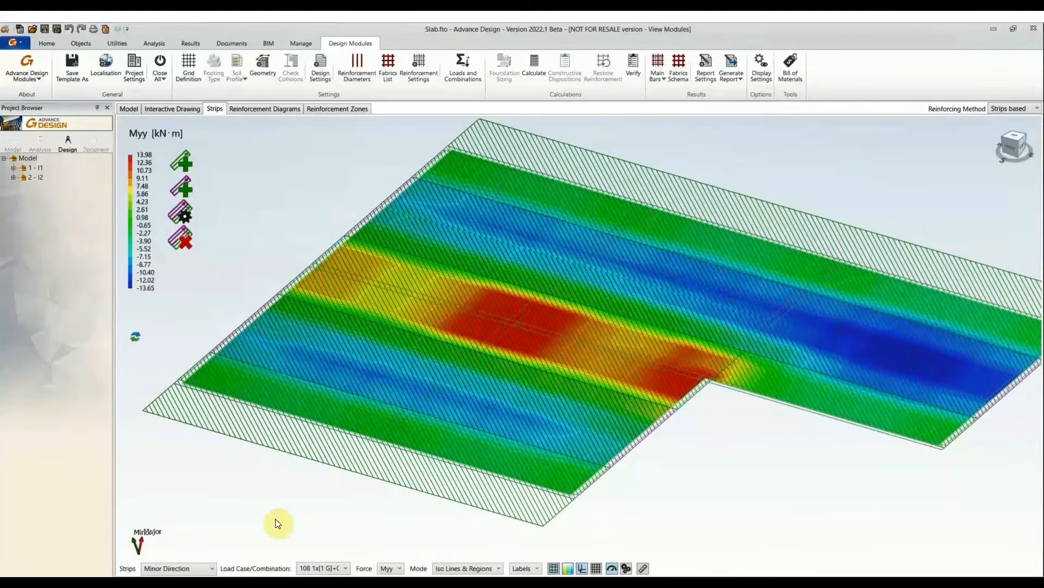
- Calculate the slab reinforcement and display the reinforcement diagrams for the minor-direction strips
{"action": "left_click", "coordinate": [275, 109]}
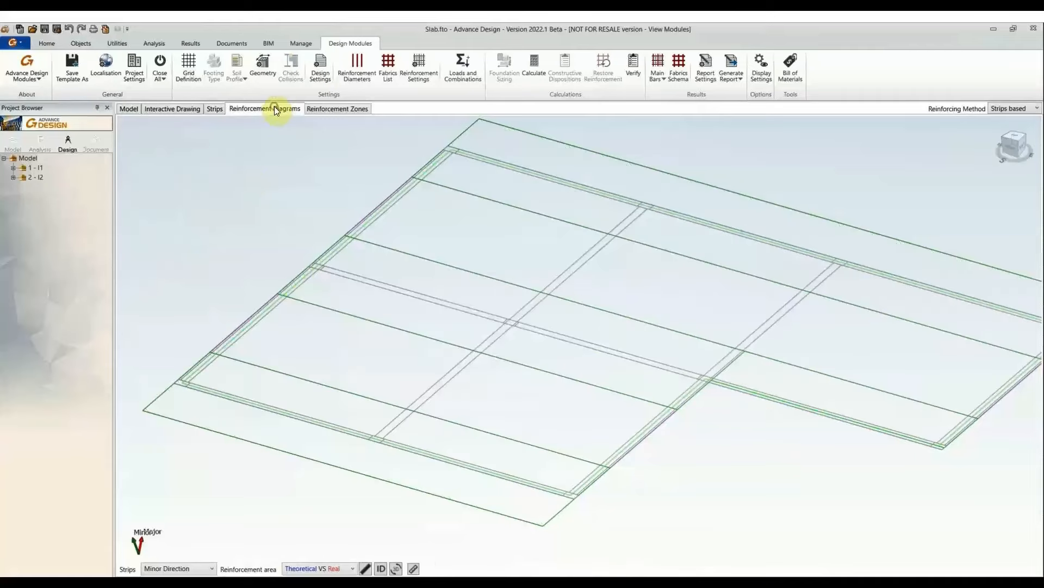
{"action": "left_click", "coordinate": [216, 109]}
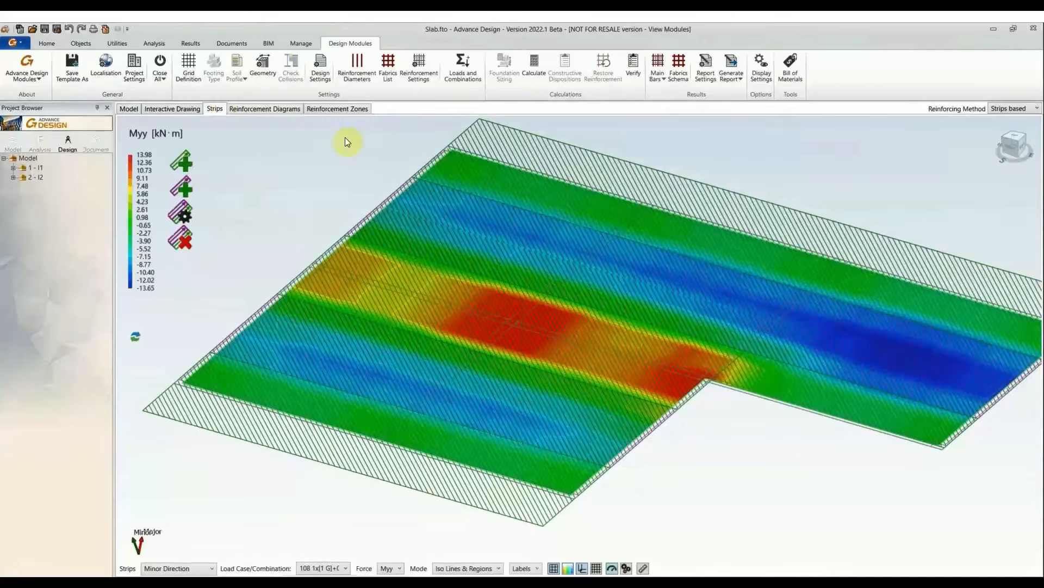
{"action": "left_click", "coordinate": [538, 61]}
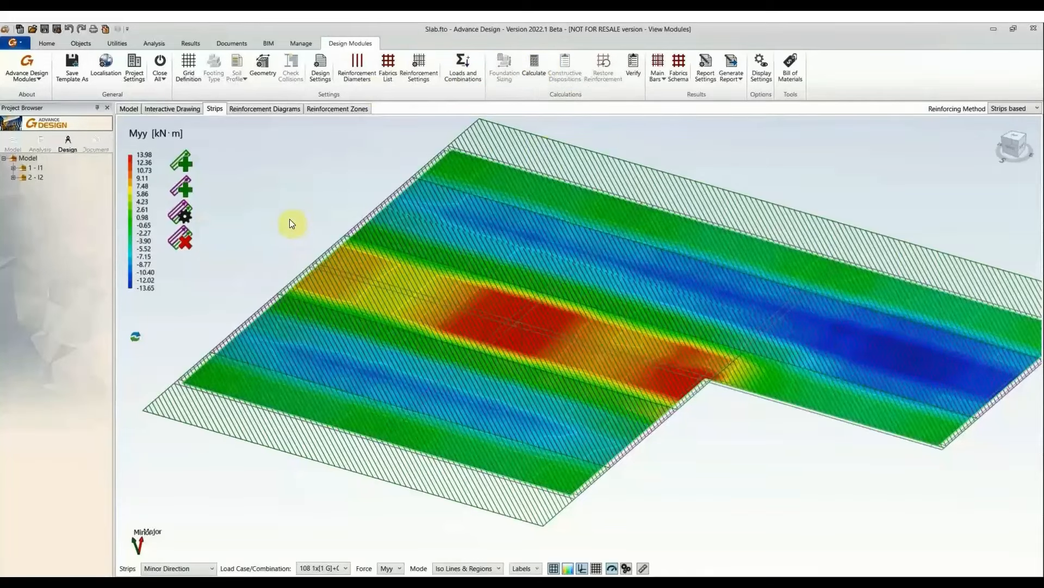
{"action": "left_click", "coordinate": [269, 109]}
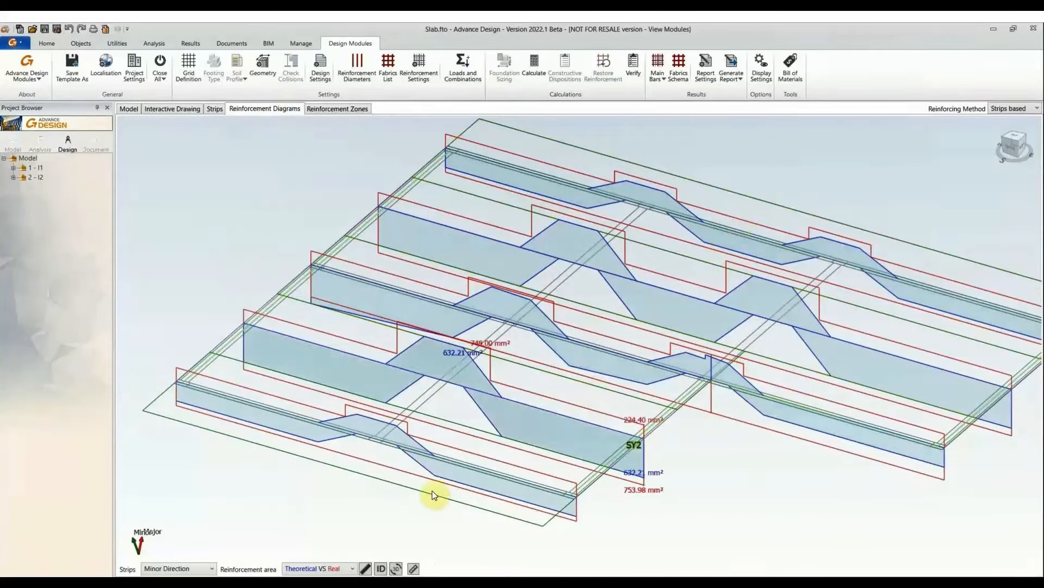
- Examine the theoretical versus real reinforcement area along the minor-direction strips, using the 2D view for SY1 and SY3
{"action": "scroll", "coordinate": [374, 442], "scroll_direction": "up", "scroll_amount": 5}
{"action": "middle_click_drag", "start_coordinate": [374, 443], "coordinate": [463, 438]}
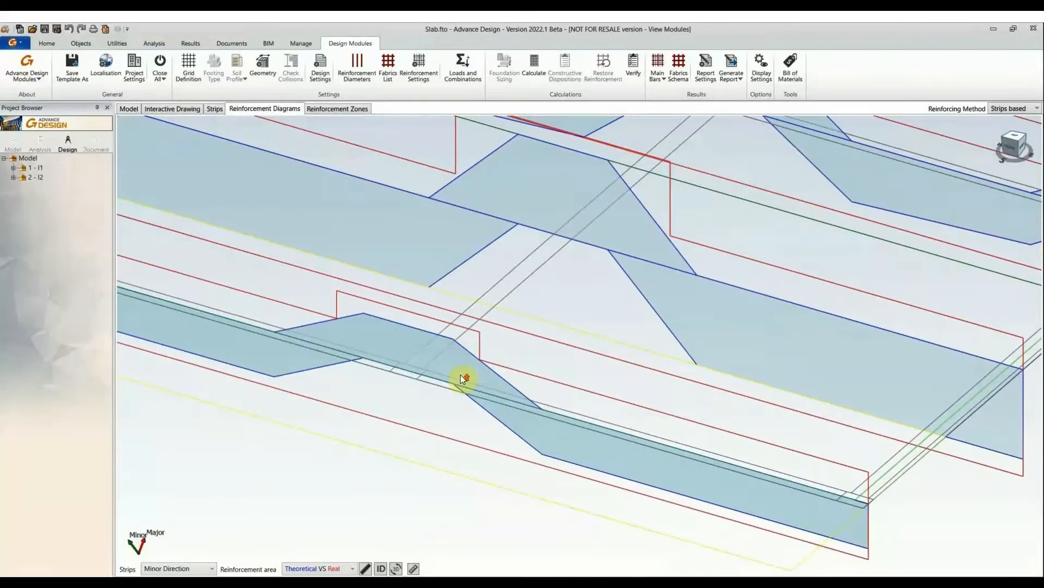
{"action": "scroll", "coordinate": [460, 374], "scroll_direction": "up", "scroll_amount": 2}
{"action": "scroll", "coordinate": [579, 387], "scroll_direction": "down", "scroll_amount": 5}
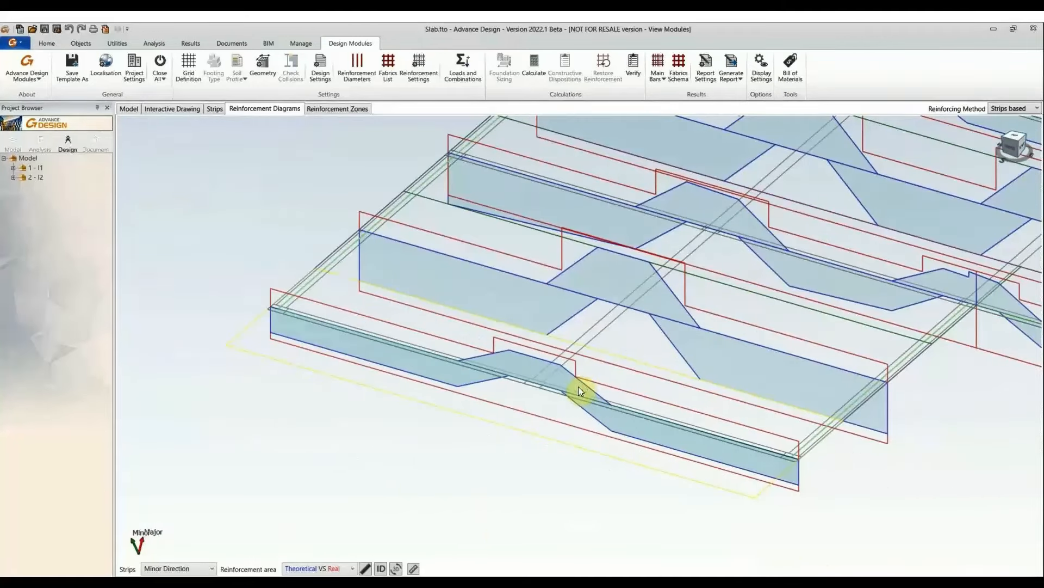
{"action": "left_click", "coordinate": [396, 568]}
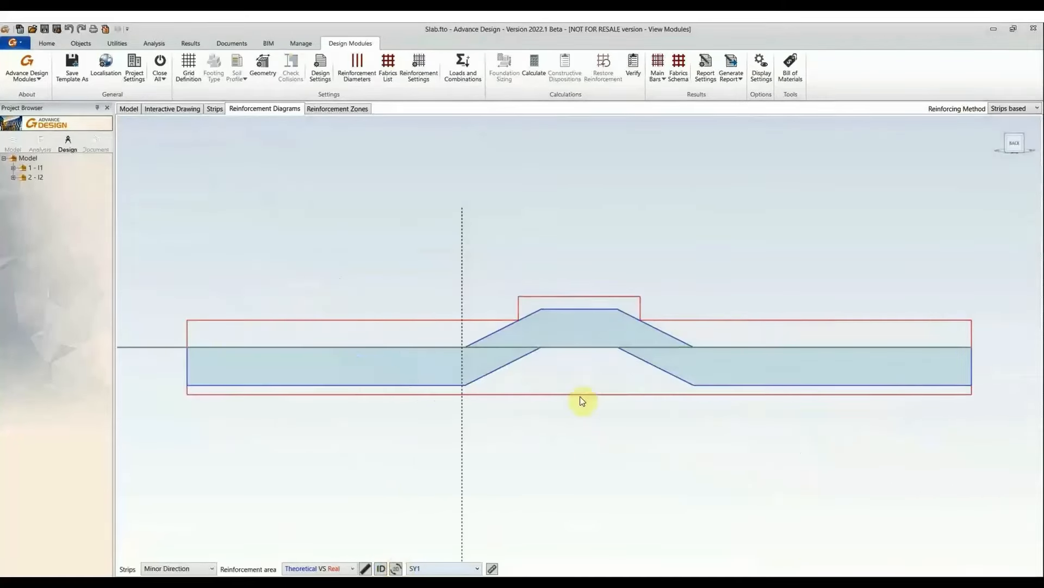
{"action": "left_click", "coordinate": [197, 389]}
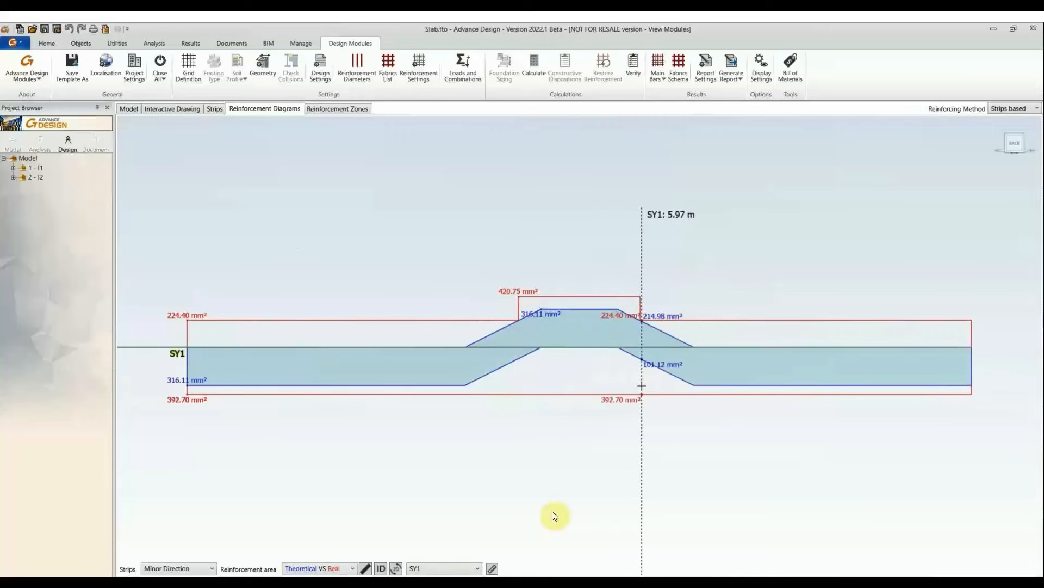
{"action": "left_click", "coordinate": [458, 567]}
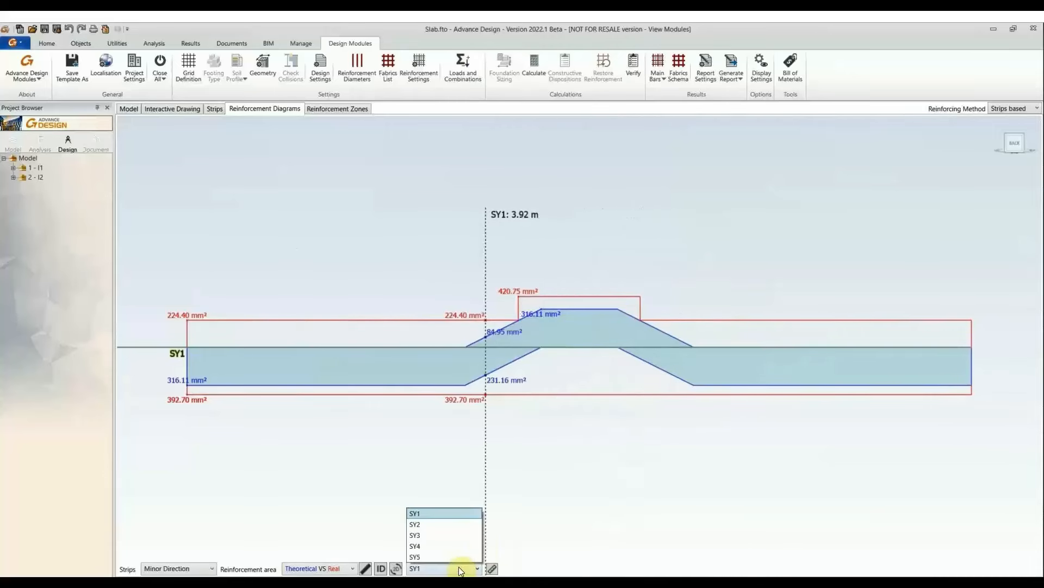
{"action": "left_click", "coordinate": [458, 534]}
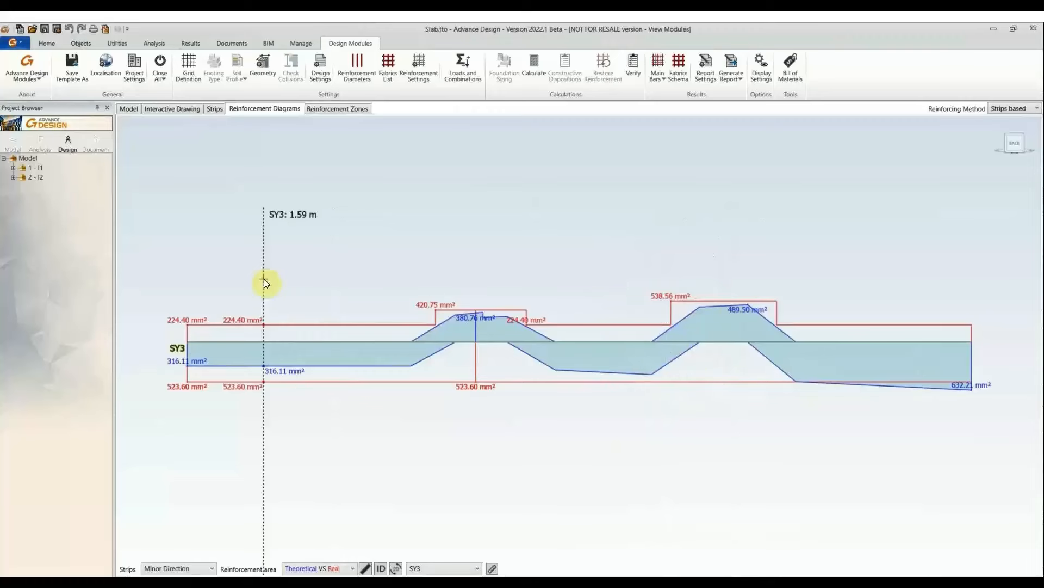
- Display the Delta reinforcement area and check it on the minor-direction strips SY3, SY1, SY2 and SY5
{"action": "left_click", "coordinate": [333, 569]}
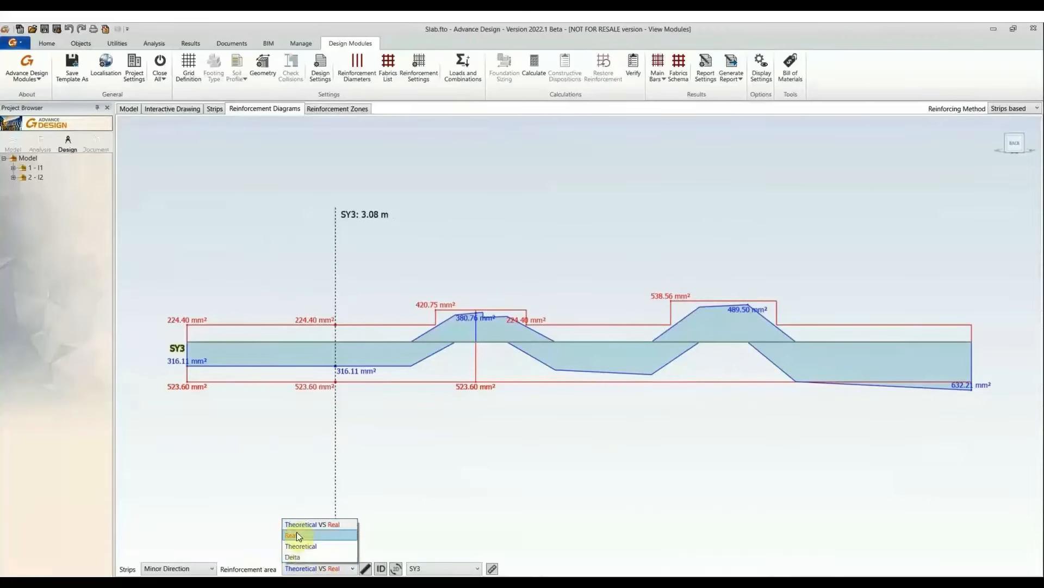
{"action": "left_click", "coordinate": [303, 556]}
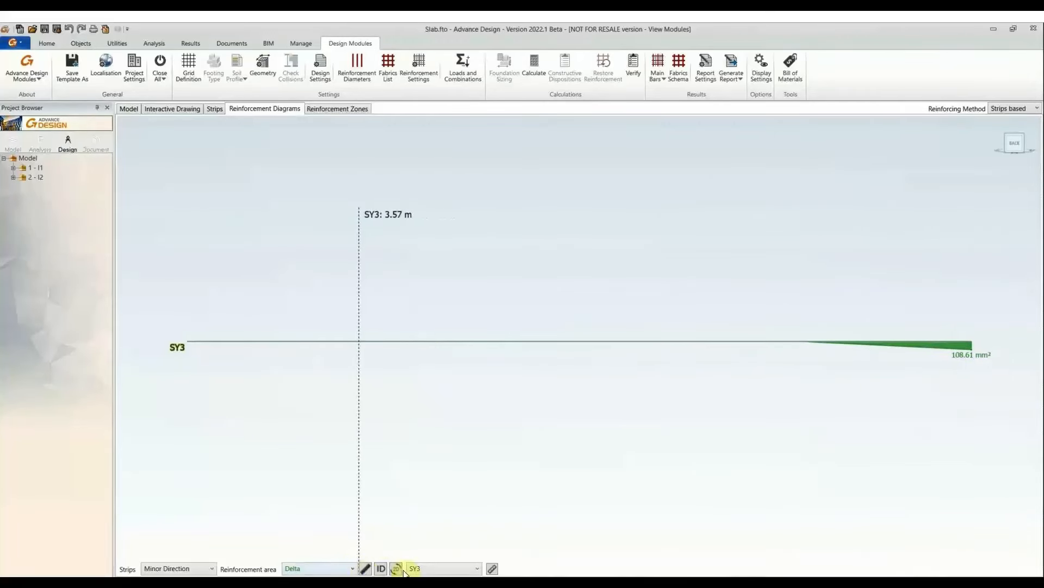
{"action": "left_click", "coordinate": [431, 568]}
{"action": "left_click", "coordinate": [441, 512]}
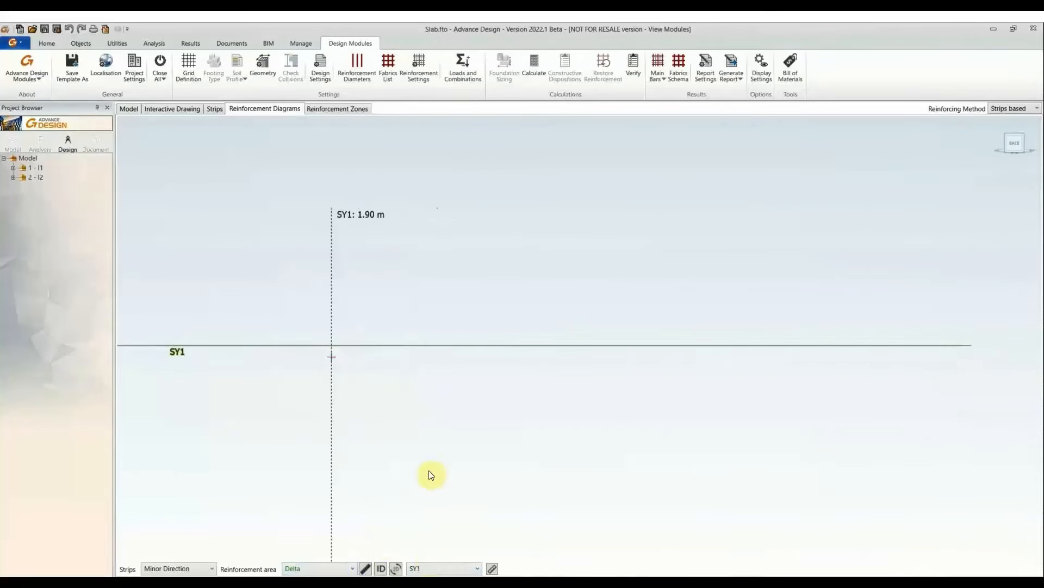
{"action": "left_click", "coordinate": [446, 568]}
{"action": "left_click", "coordinate": [430, 524]}
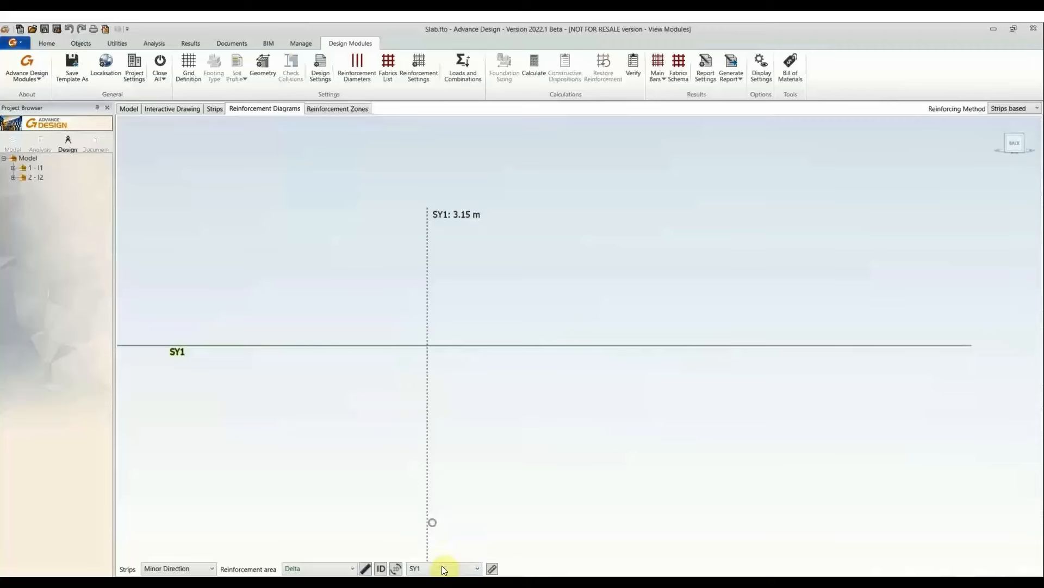
{"action": "left_click", "coordinate": [443, 568]}
{"action": "left_click", "coordinate": [435, 535]}
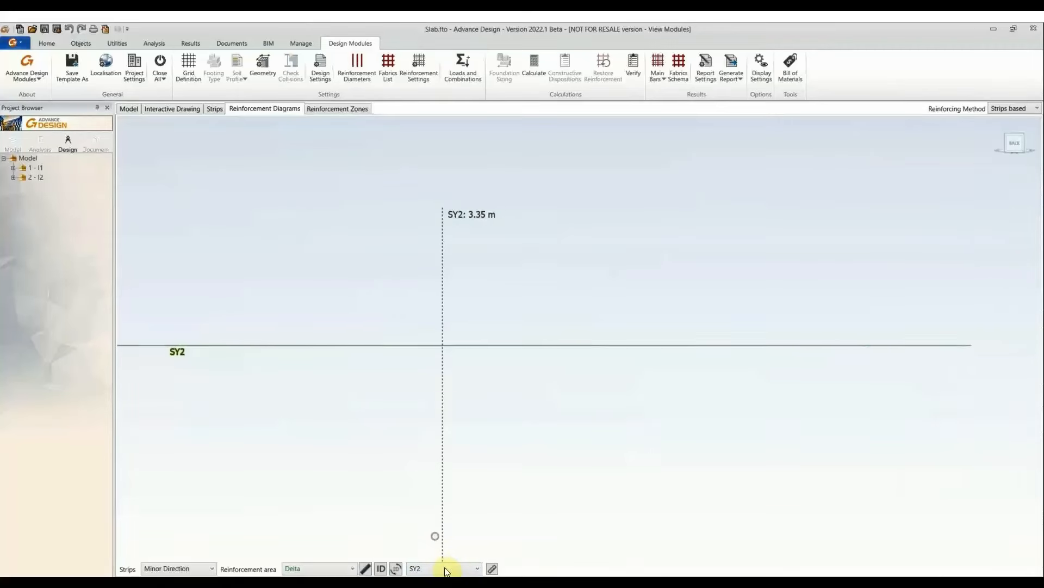
{"action": "left_click", "coordinate": [443, 568]}
{"action": "left_click", "coordinate": [446, 555]}
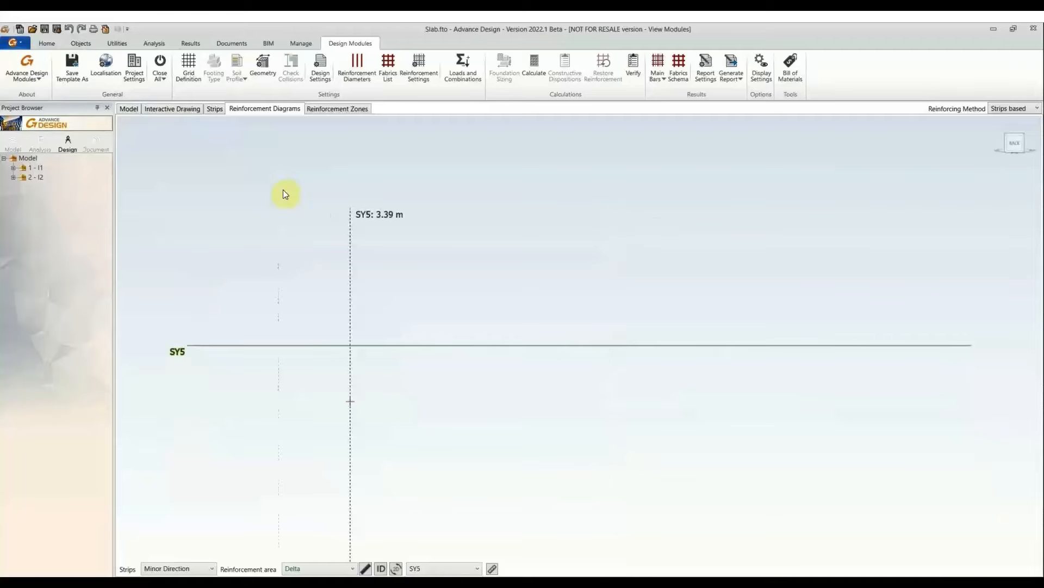
- Open the reinforcement zones and examine the Top solution for the minor-direction and the major-direction strips
{"action": "left_click", "coordinate": [324, 109]}
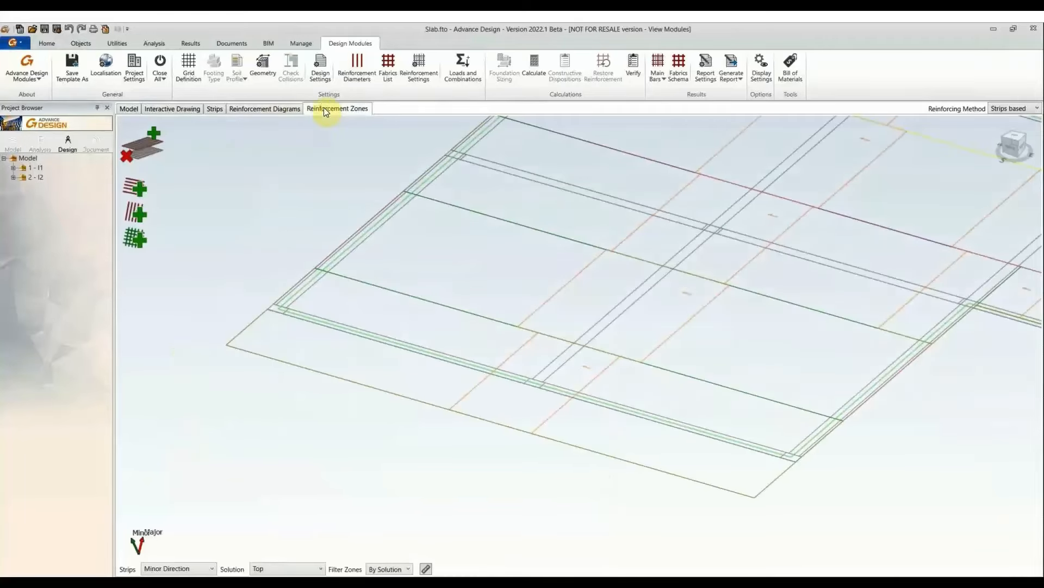
{"action": "scroll", "coordinate": [629, 288], "scroll_direction": "up", "scroll_amount": 3}
{"action": "scroll", "coordinate": [628, 287], "scroll_direction": "down", "scroll_amount": 4}
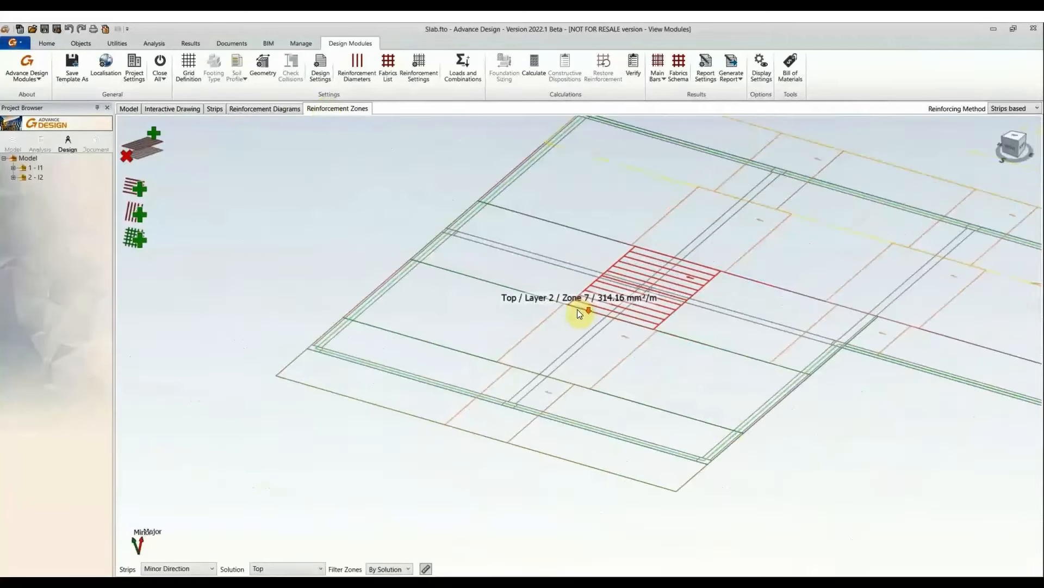
{"action": "middle_click_drag", "start_coordinate": [726, 427], "coordinate": [630, 450]}
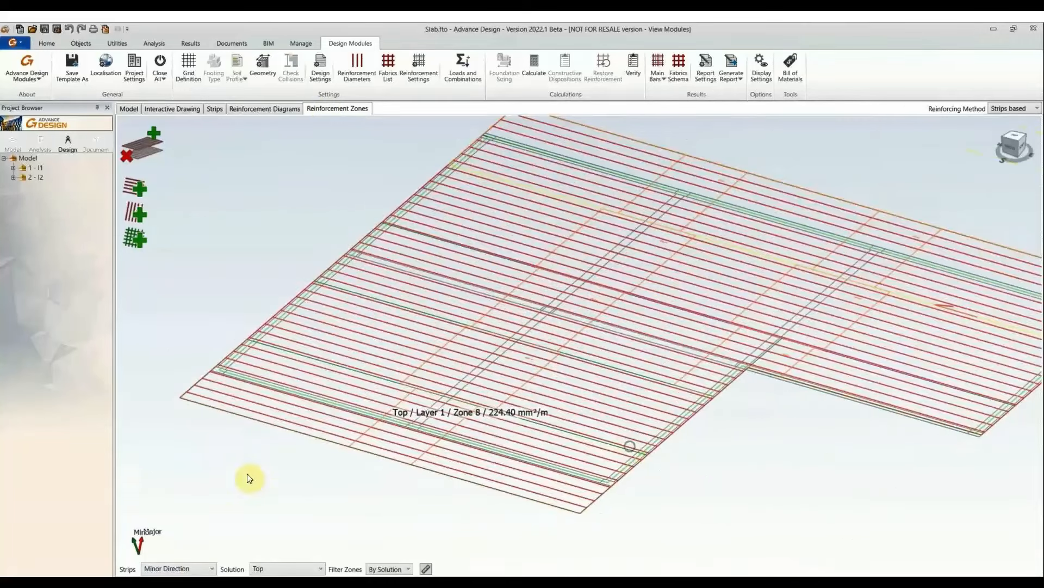
{"action": "left_click", "coordinate": [196, 569]}
{"action": "left_click", "coordinate": [174, 524]}
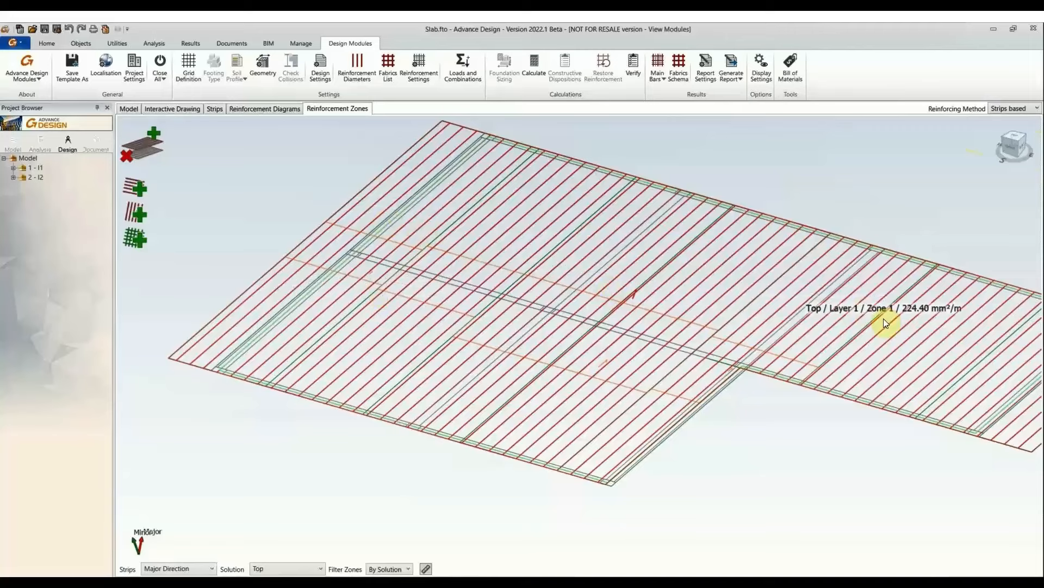
- Return the Top zones to the minor direction and highlight the zones belonging to Layer 1 and Layer 2
{"action": "left_click", "coordinate": [187, 568]}
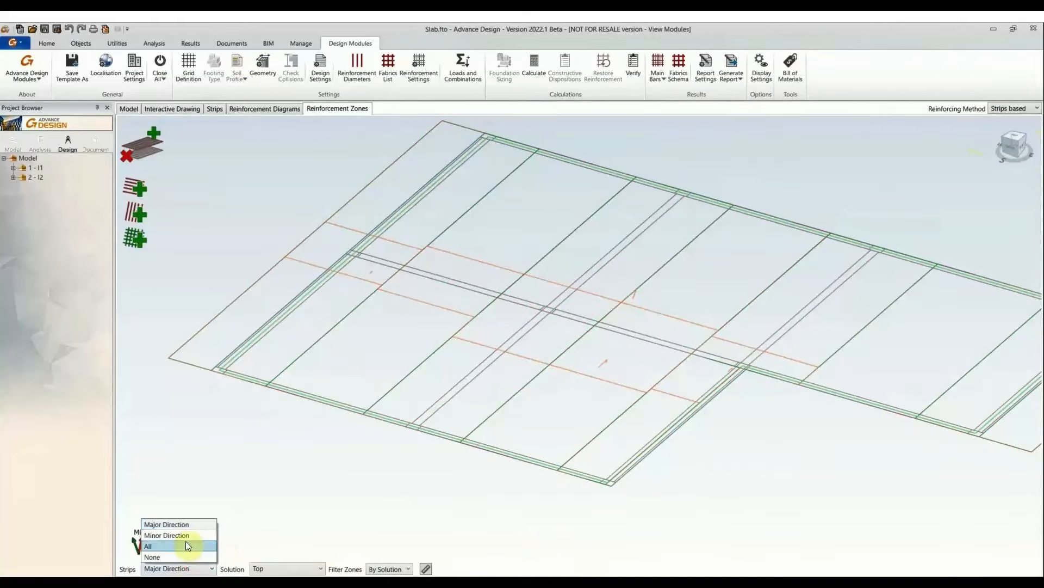
{"action": "left_click", "coordinate": [185, 540]}
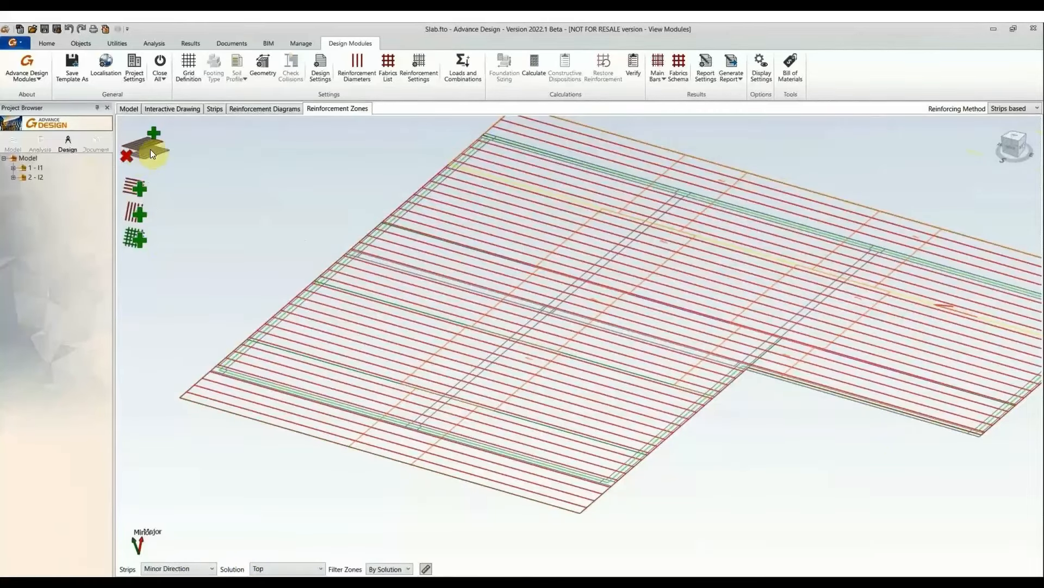
{"action": "key", "text": "ctrl"}
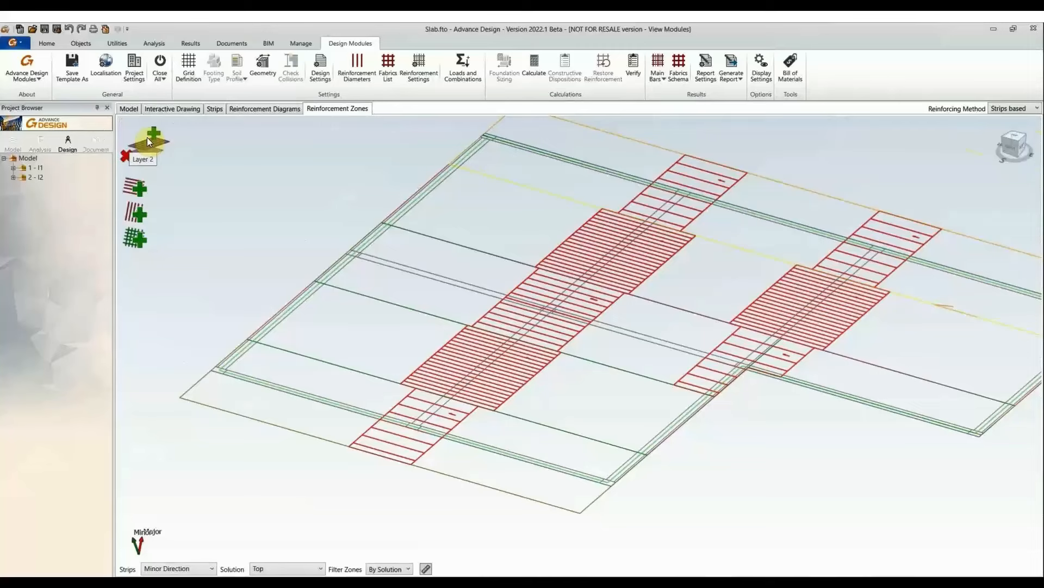
{"action": "key", "text": "ctrl"}
{"action": "key", "text": "ctrl"}
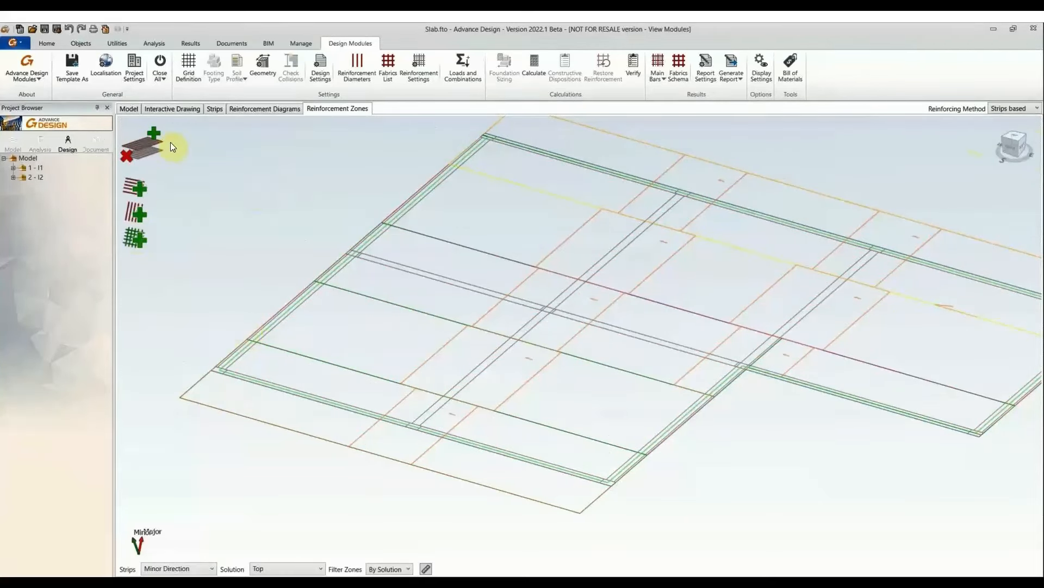
- Open the Model view with the 3D view enlarged and examine the generated bars and their end hooks at the slab's outer corner
{"action": "left_click", "coordinate": [126, 108]}
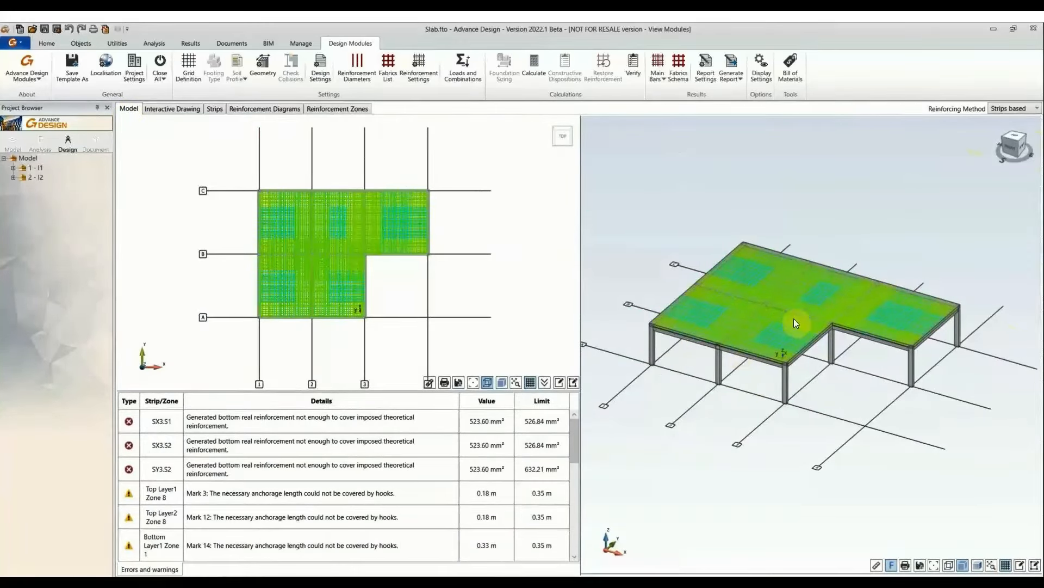
{"action": "double_click", "coordinate": [787, 209]}
{"action": "scroll", "coordinate": [583, 382], "scroll_direction": "up", "scroll_amount": 3}
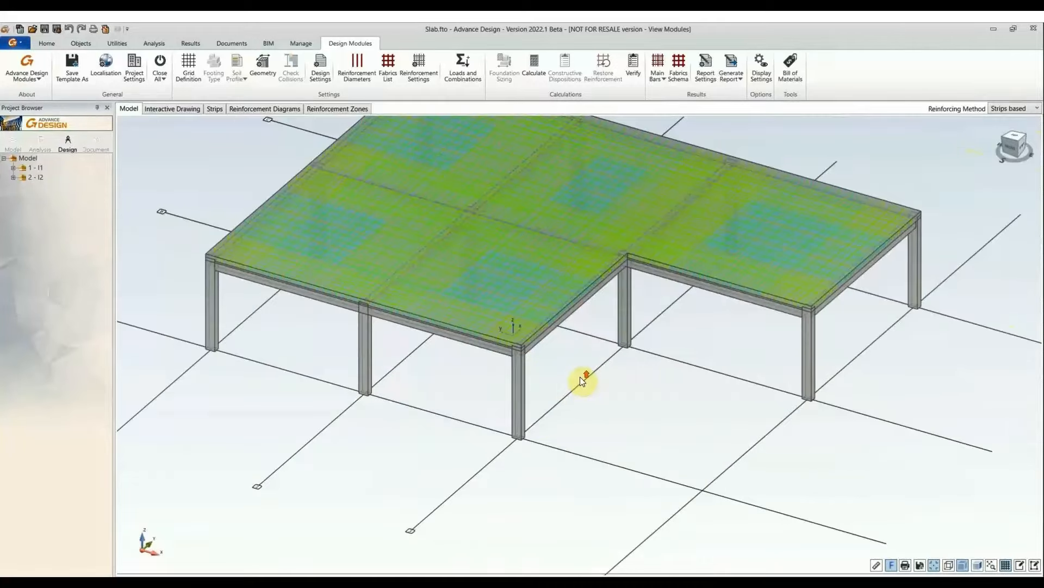
{"action": "scroll", "coordinate": [580, 377], "scroll_direction": "up", "scroll_amount": 2}
{"action": "scroll", "coordinate": [266, 348], "scroll_direction": "up", "scroll_amount": 2}
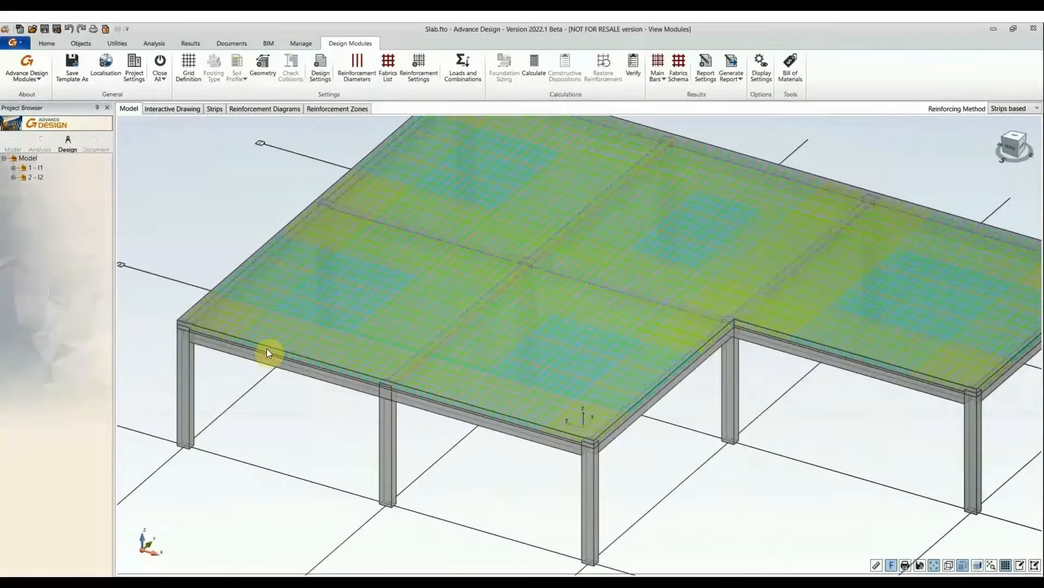
{"action": "scroll", "coordinate": [266, 348], "scroll_direction": "up", "scroll_amount": 3}
{"action": "scroll", "coordinate": [196, 328], "scroll_direction": "up", "scroll_amount": 3}
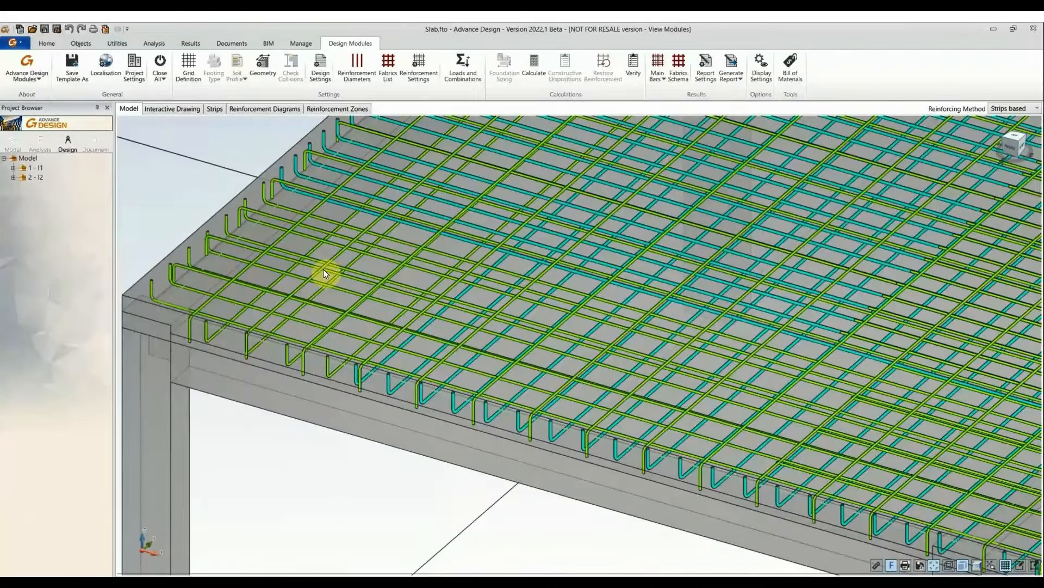
{"action": "middle_click_drag", "start_coordinate": [299, 339], "coordinate": [250, 278]}
{"action": "scroll", "coordinate": [250, 277], "scroll_direction": "up", "scroll_amount": 3}
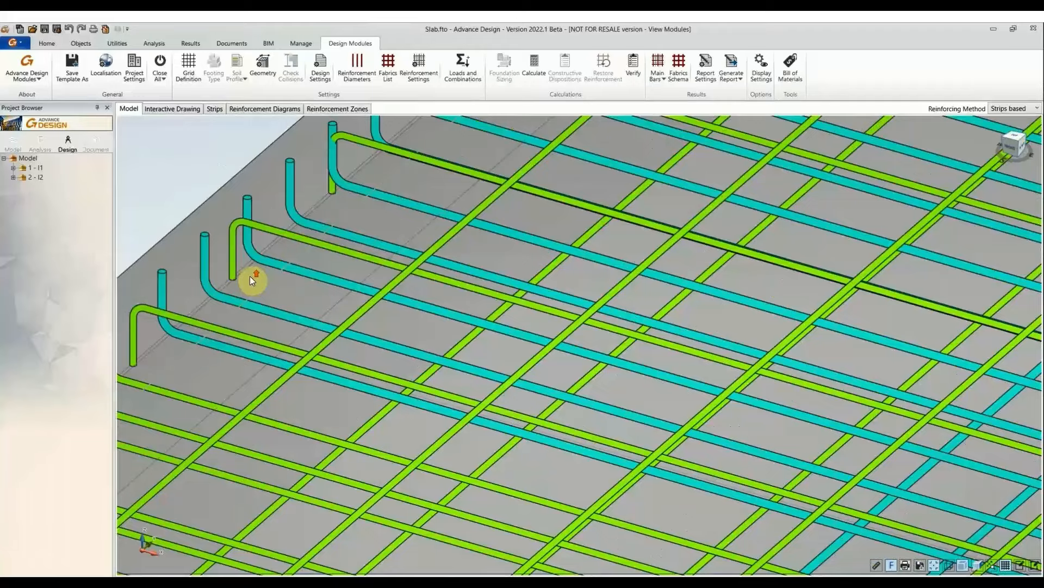
{"action": "scroll", "coordinate": [250, 276], "scroll_direction": "down", "scroll_amount": 2}
{"action": "scroll", "coordinate": [249, 277], "scroll_direction": "down", "scroll_amount": 2}
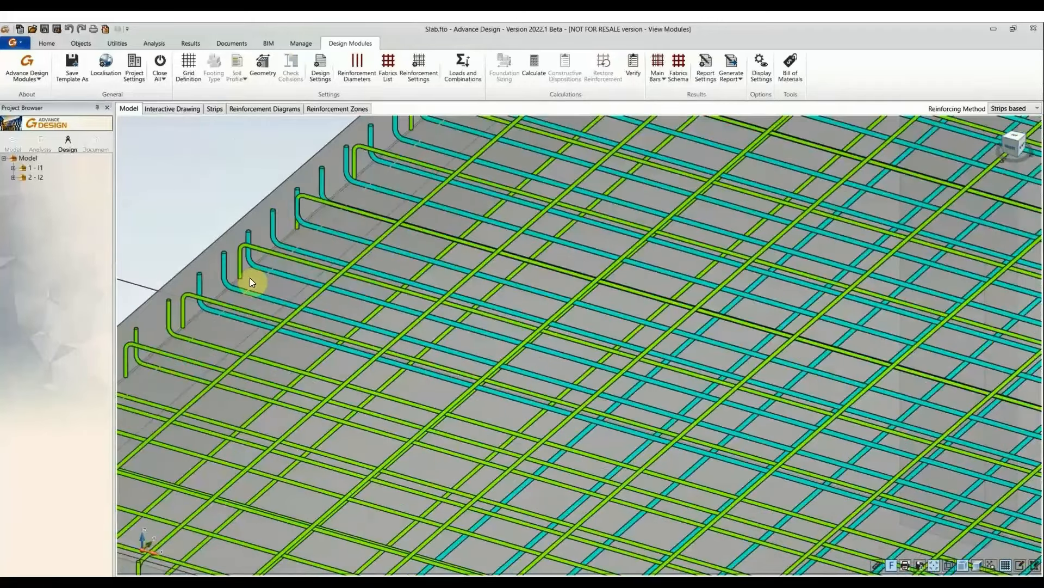
{"action": "middle_click_drag", "start_coordinate": [271, 324], "coordinate": [299, 271]}
{"action": "scroll", "coordinate": [517, 392], "scroll_direction": "down", "scroll_amount": 2}
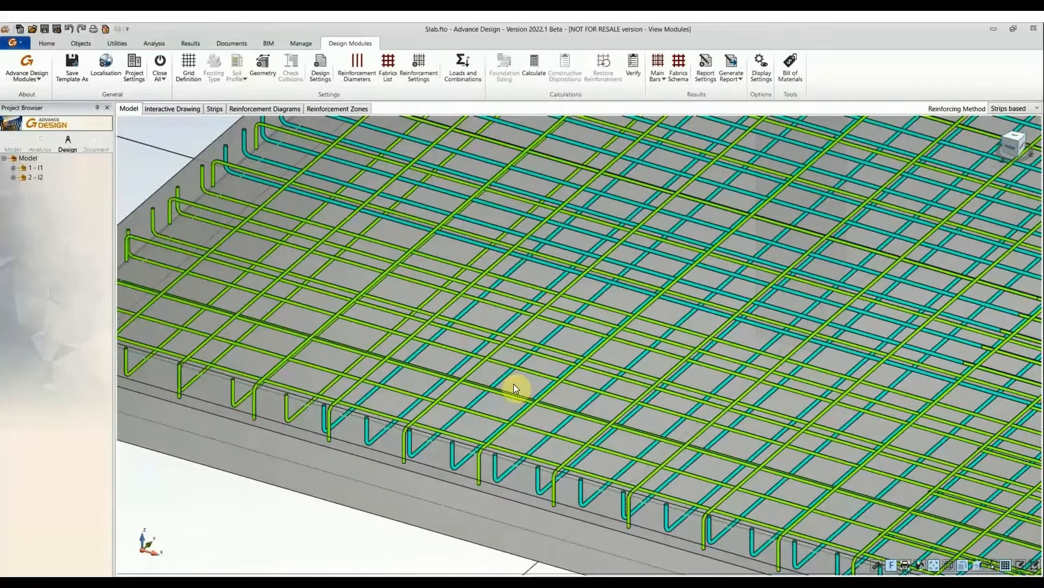
- Examine the top and bottom bars around the slab's re-entrant corner in 3D
{"action": "scroll", "coordinate": [543, 390], "scroll_direction": "down", "scroll_amount": 5}
{"action": "middle_click_drag", "start_coordinate": [779, 375], "coordinate": [245, 336]}
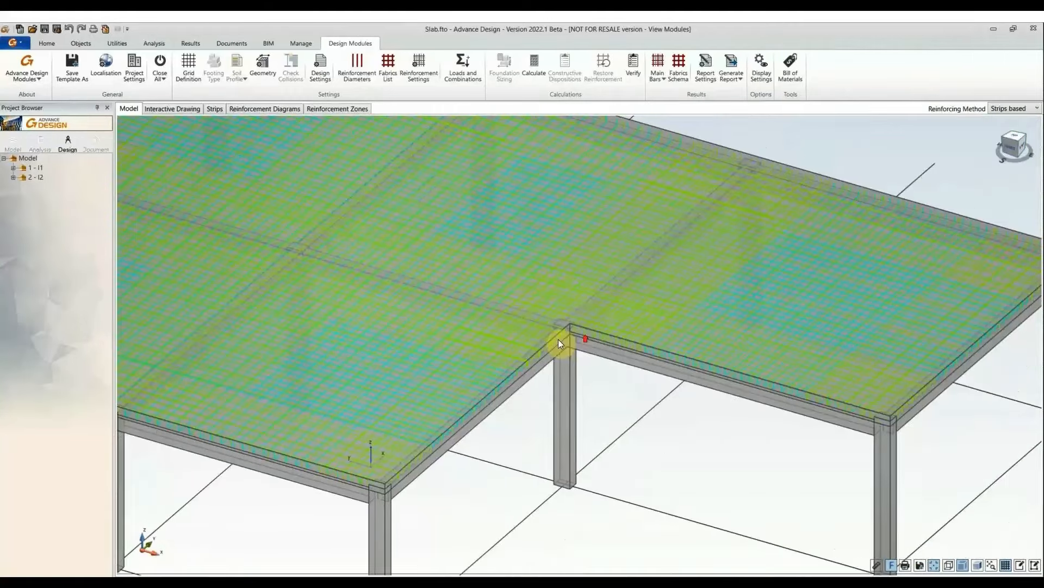
{"action": "scroll", "coordinate": [558, 338], "scroll_direction": "up", "scroll_amount": 3}
{"action": "scroll", "coordinate": [484, 363], "scroll_direction": "up", "scroll_amount": 4}
{"action": "scroll", "coordinate": [414, 364], "scroll_direction": "up", "scroll_amount": 2}
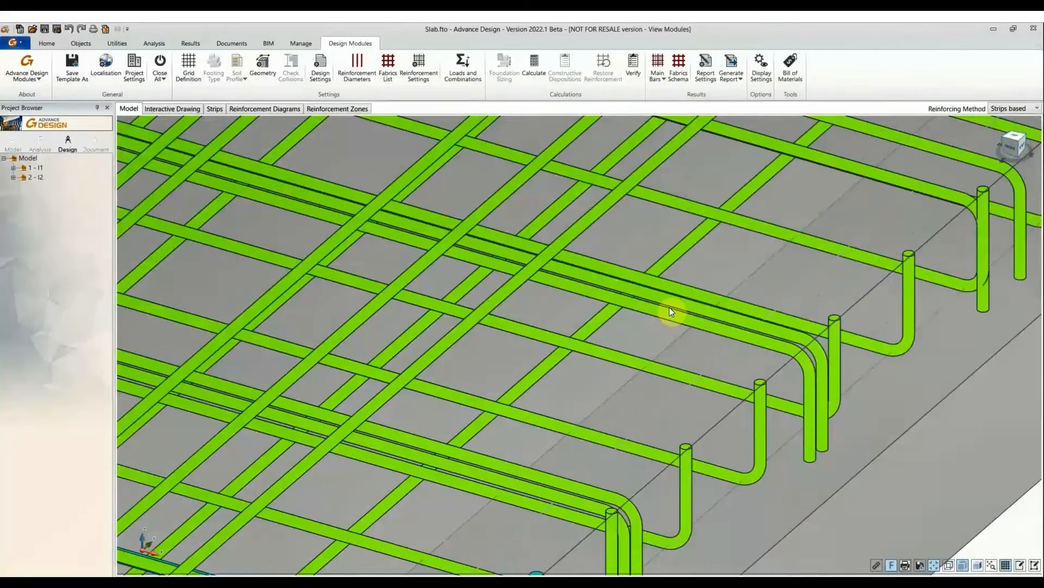
{"action": "scroll", "coordinate": [645, 341], "scroll_direction": "down", "scroll_amount": 5}
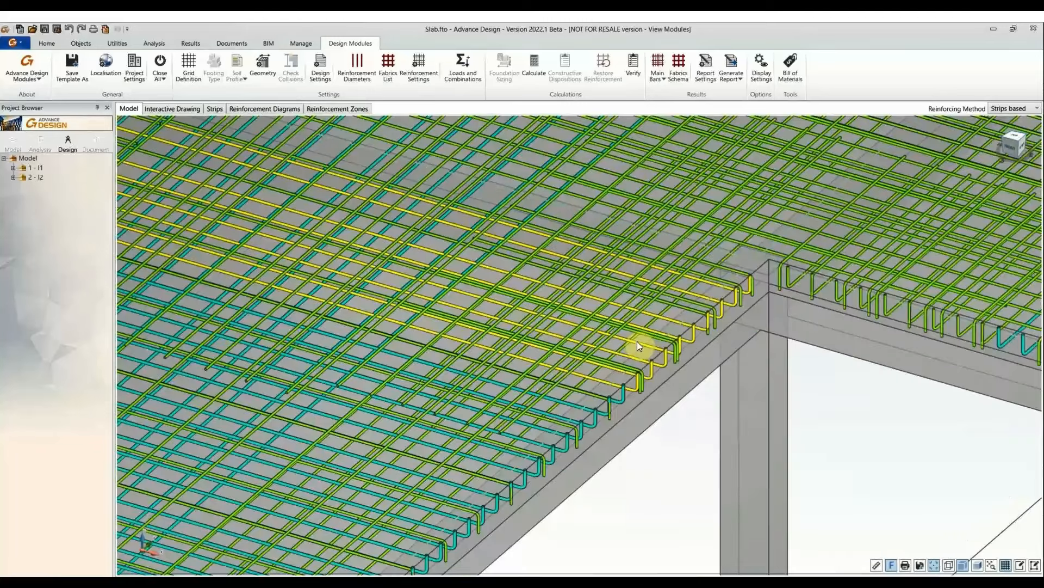
{"action": "scroll", "coordinate": [638, 341], "scroll_direction": "down", "scroll_amount": 8}
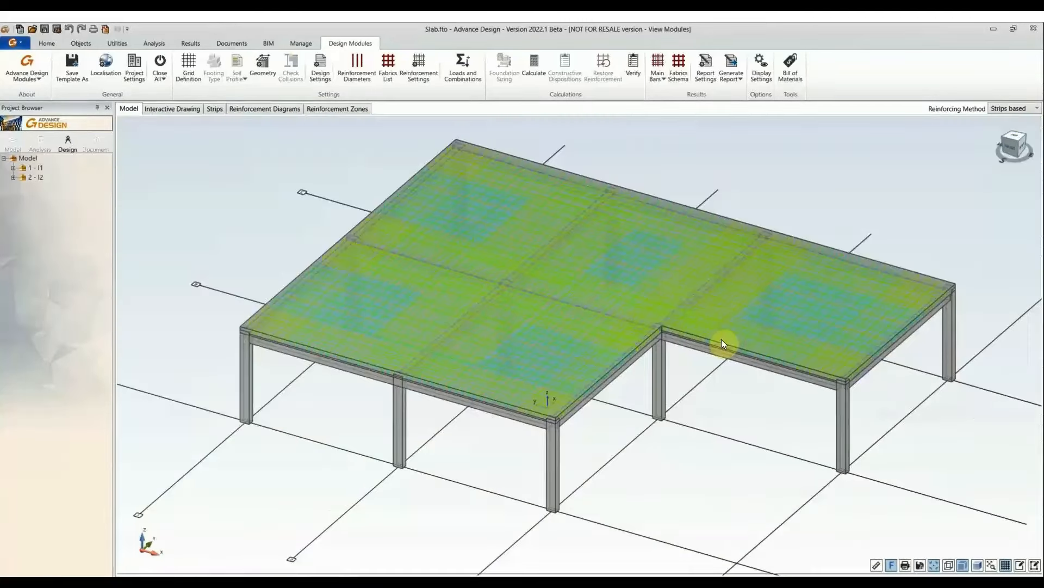
- Examine the hooked bars along the edges and corner of the projecting slab bay, and restore the split 2D and 3D layout
{"action": "scroll", "coordinate": [677, 364], "scroll_direction": "up", "scroll_amount": 8}
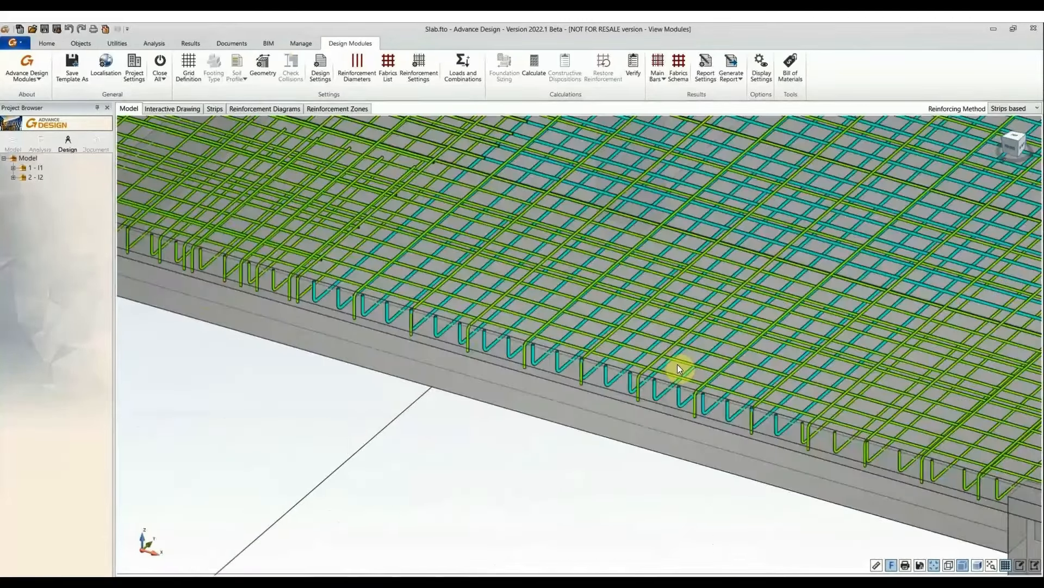
{"action": "scroll", "coordinate": [905, 432], "scroll_direction": "up", "scroll_amount": 6}
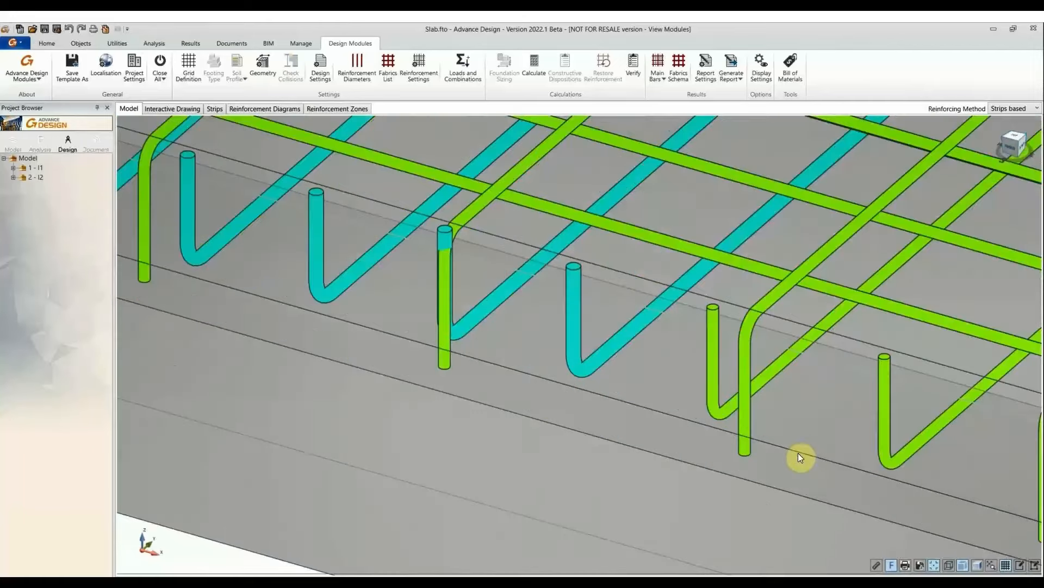
{"action": "scroll", "coordinate": [797, 383], "scroll_direction": "down", "scroll_amount": 8}
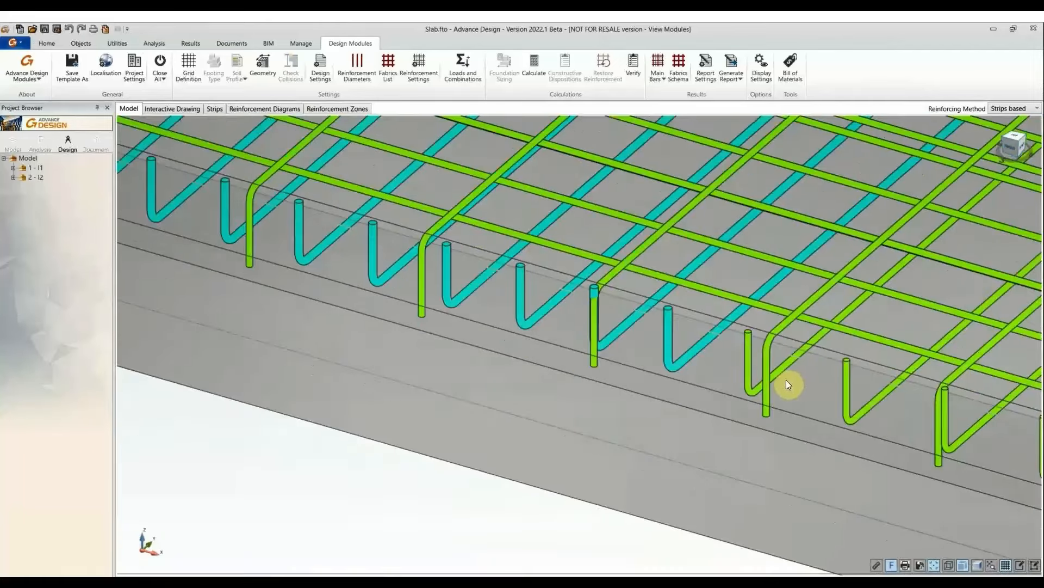
{"action": "scroll", "coordinate": [805, 378], "scroll_direction": "down", "scroll_amount": 10}
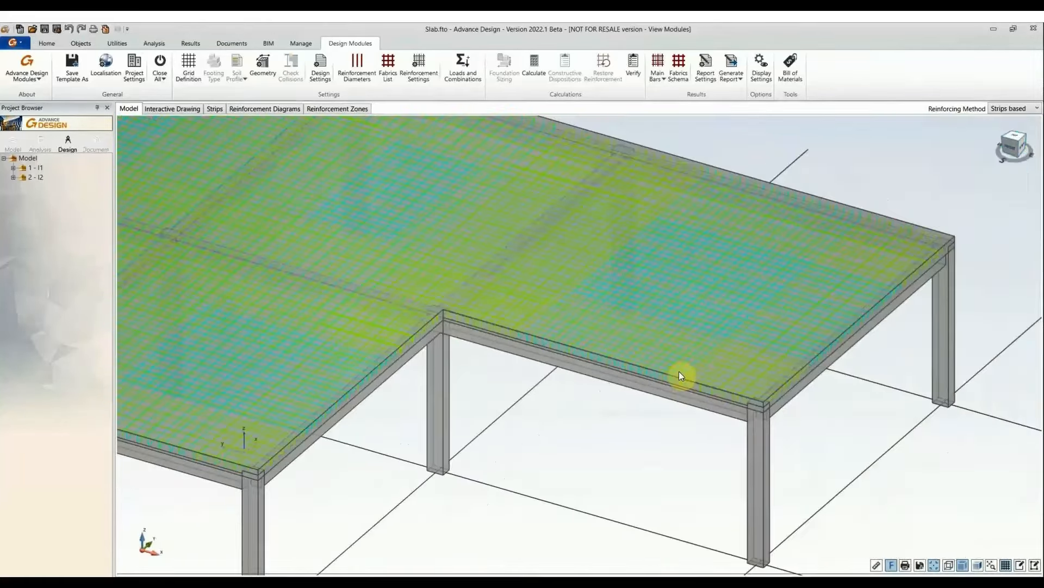
{"action": "left_click_drag", "start_coordinate": [1019, 151], "coordinate": [1014, 147]}
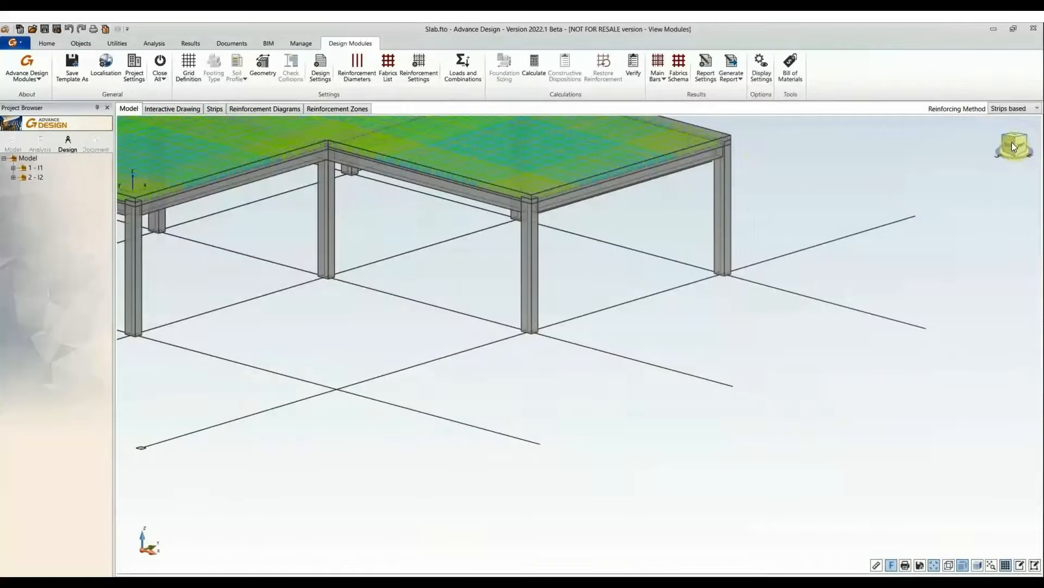
{"action": "scroll", "coordinate": [752, 161], "scroll_direction": "up", "scroll_amount": 10}
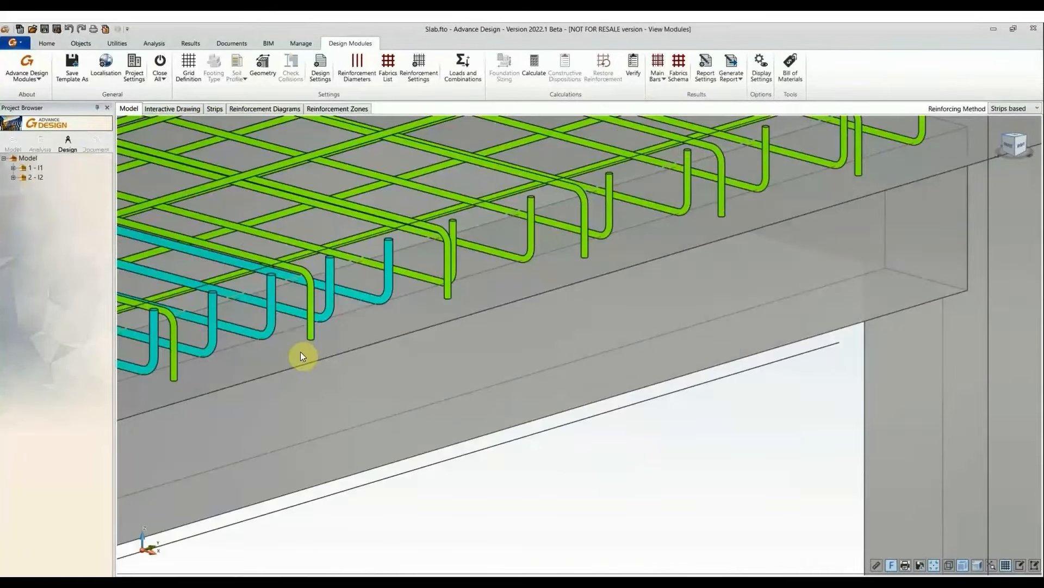
{"action": "double_click", "coordinate": [658, 427]}
{"action": "scroll", "coordinate": [775, 375], "scroll_direction": "down", "scroll_amount": 2}
{"action": "scroll", "coordinate": [775, 373], "scroll_direction": "down", "scroll_amount": 6}
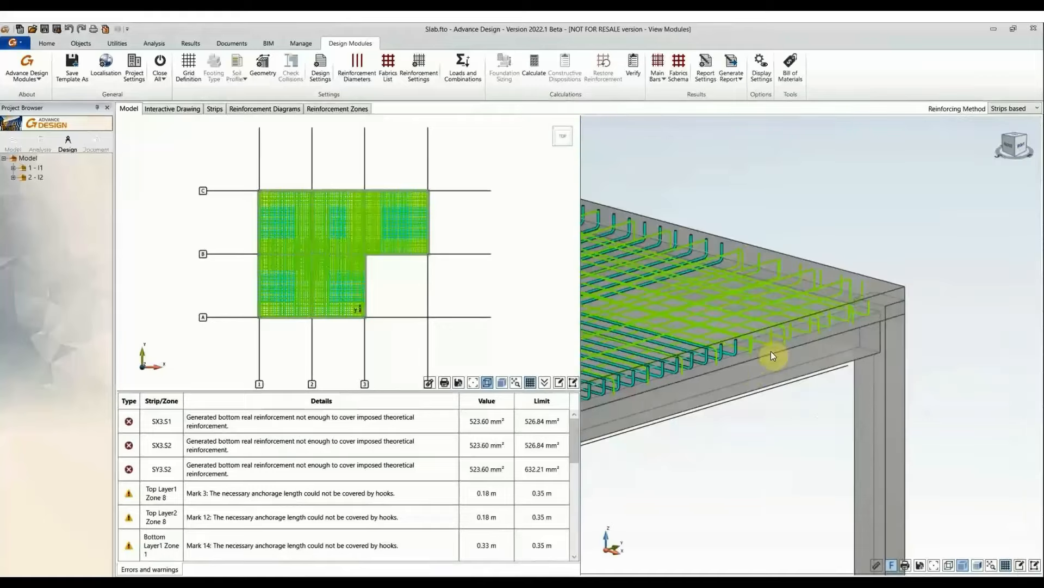
{"action": "scroll", "coordinate": [386, 325], "scroll_direction": "up", "scroll_amount": 1}
- Examine the bar layout in an enlarged plan view without the errors and warnings list, and restore the split layout
{"action": "double_click", "coordinate": [460, 283]}
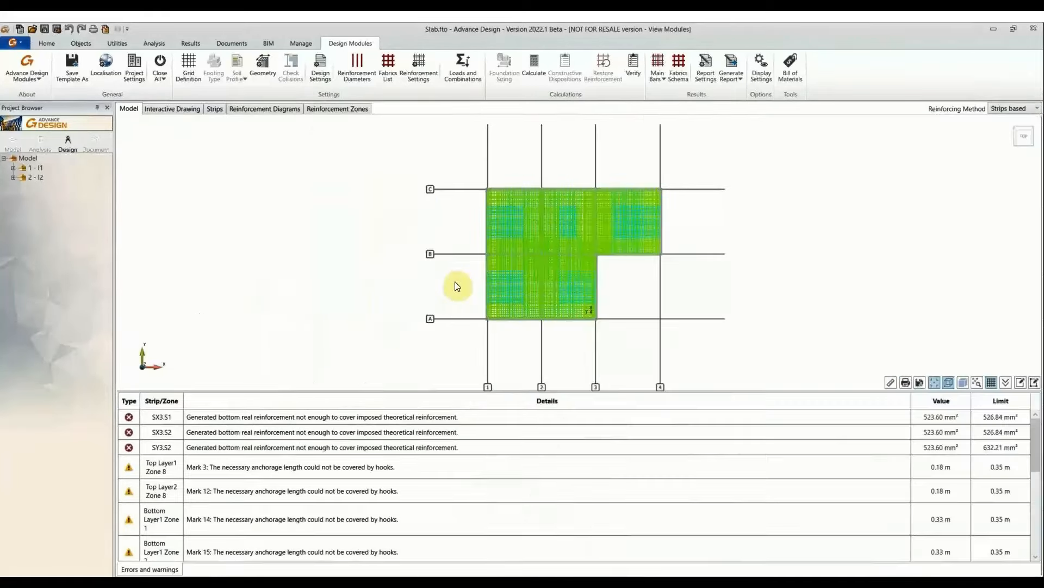
{"action": "scroll", "coordinate": [530, 237], "scroll_direction": "up", "scroll_amount": 4}
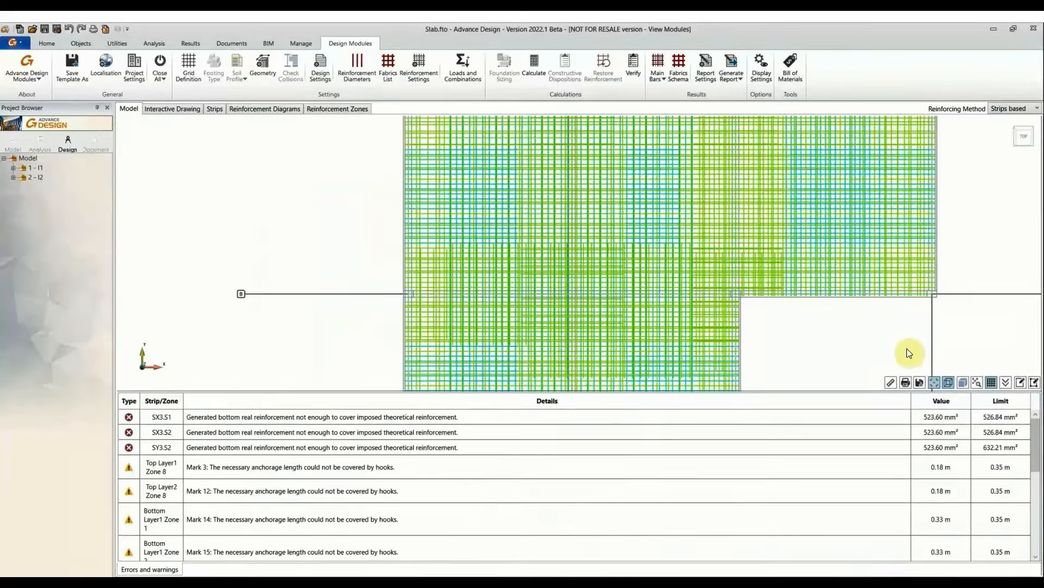
{"action": "left_click", "coordinate": [1010, 381]}
{"action": "scroll", "coordinate": [558, 322], "scroll_direction": "down", "scroll_amount": 2}
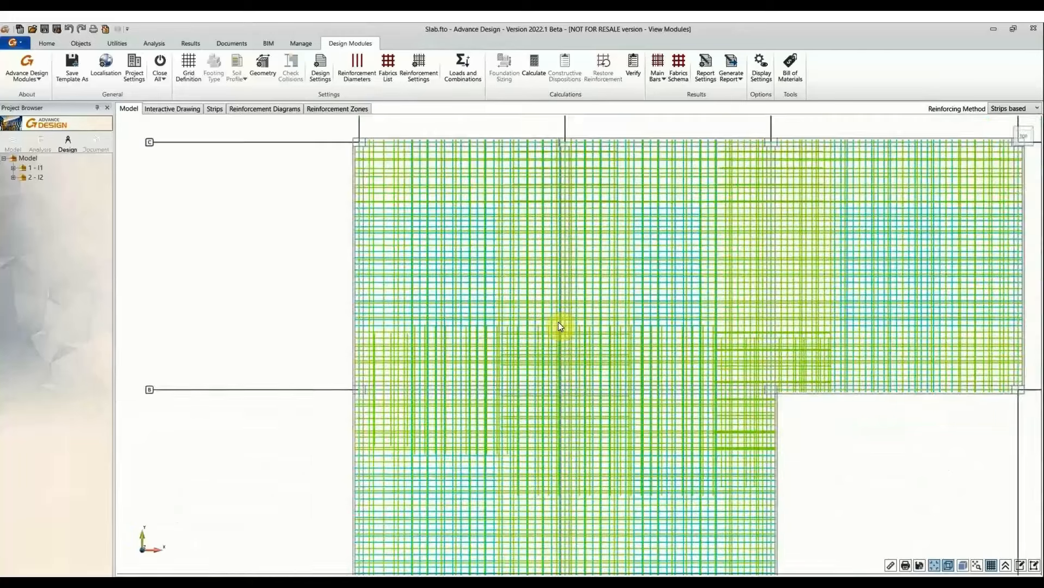
{"action": "middle_click_drag", "start_coordinate": [558, 322], "coordinate": [525, 302]}
{"action": "left_click", "coordinate": [1021, 565]}
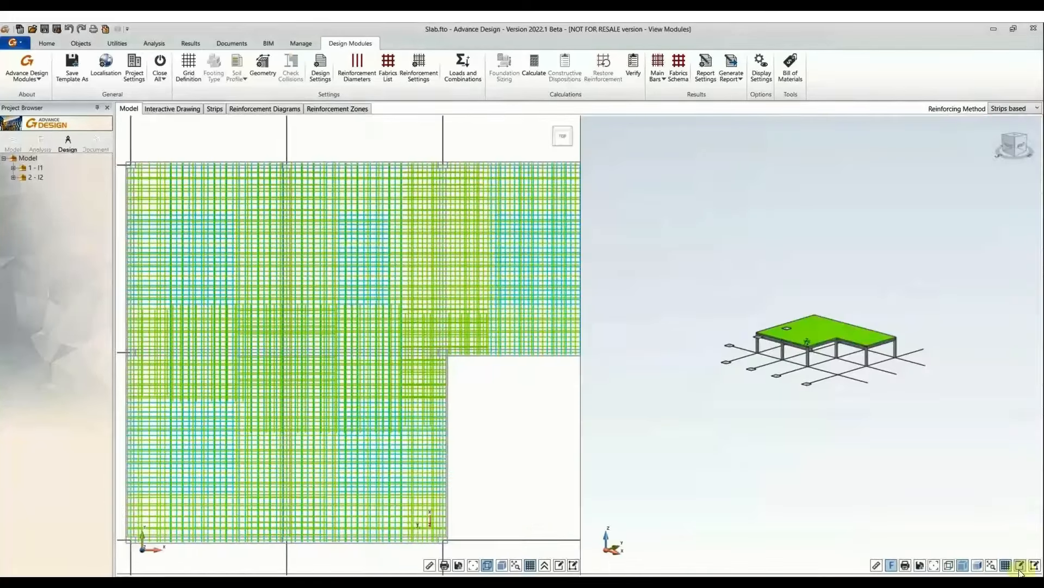
- Show the errors and warnings list again and read the entries on the bottom real reinforcement
{"action": "left_click", "coordinate": [545, 566]}
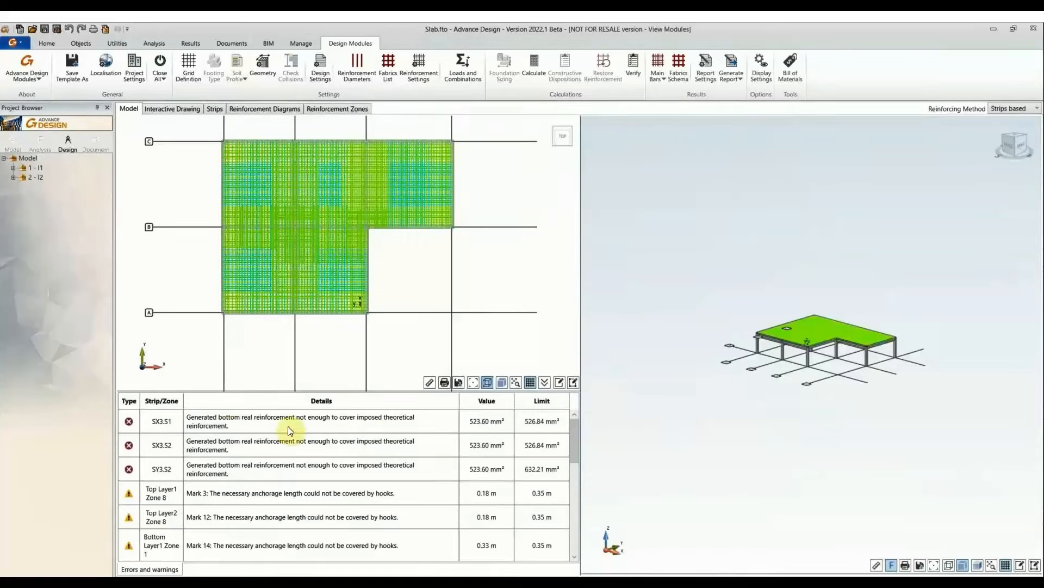
{"action": "key", "text": "ctrl"}
{"action": "key", "text": "ctrl"}
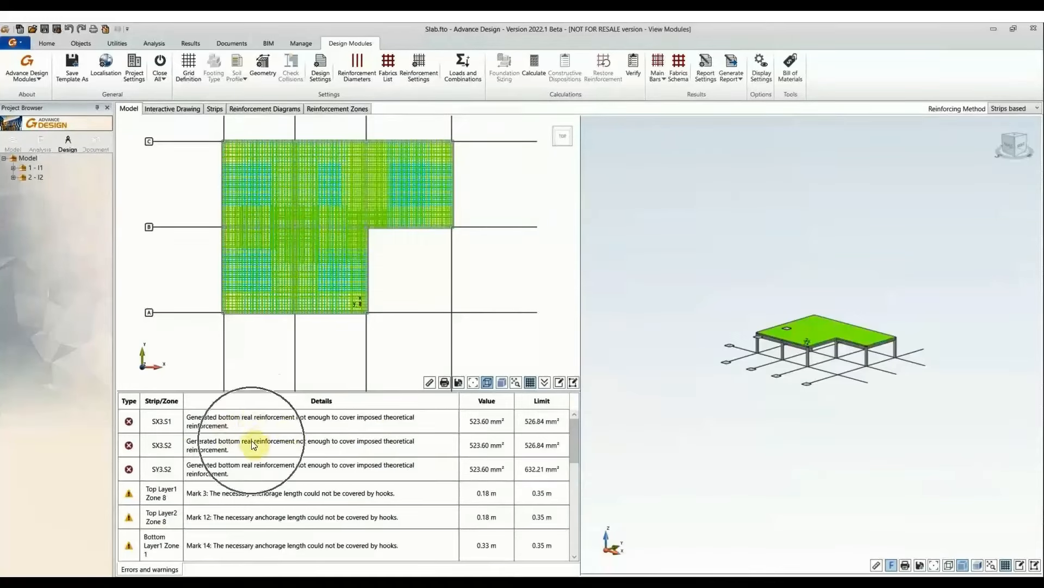
{"action": "key", "text": "ctrl"}
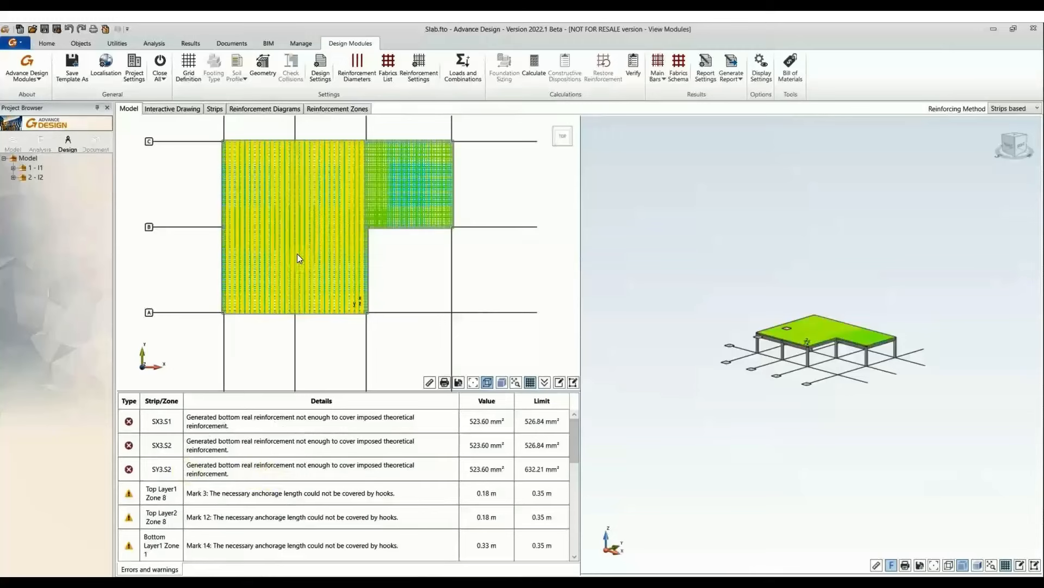
- Check the Myy results on the minor-direction strips and the options for adding reinforcement zones
{"action": "left_click", "coordinate": [215, 108]}
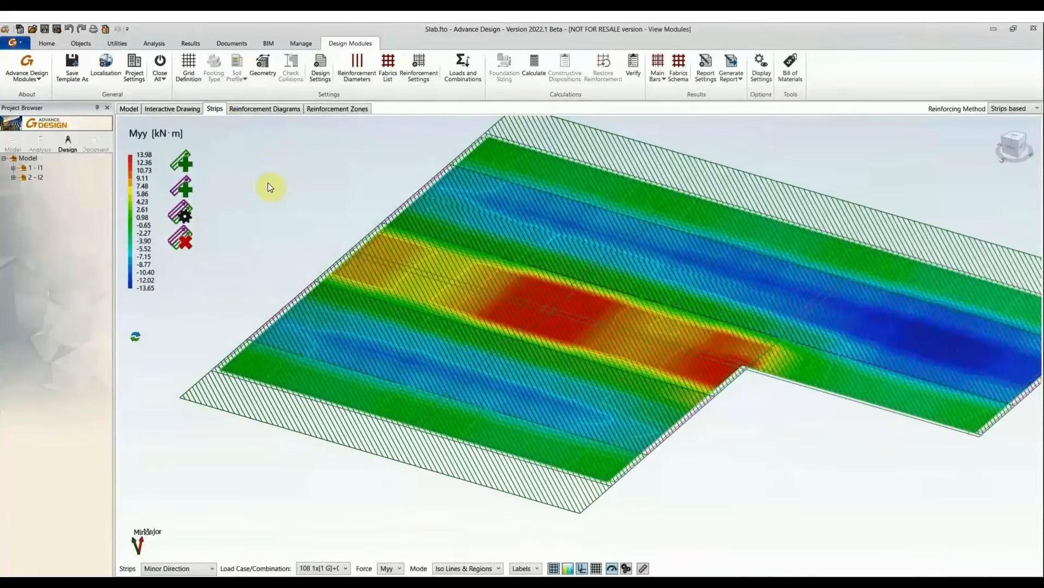
{"action": "middle_click_drag", "start_coordinate": [337, 147], "coordinate": [322, 153]}
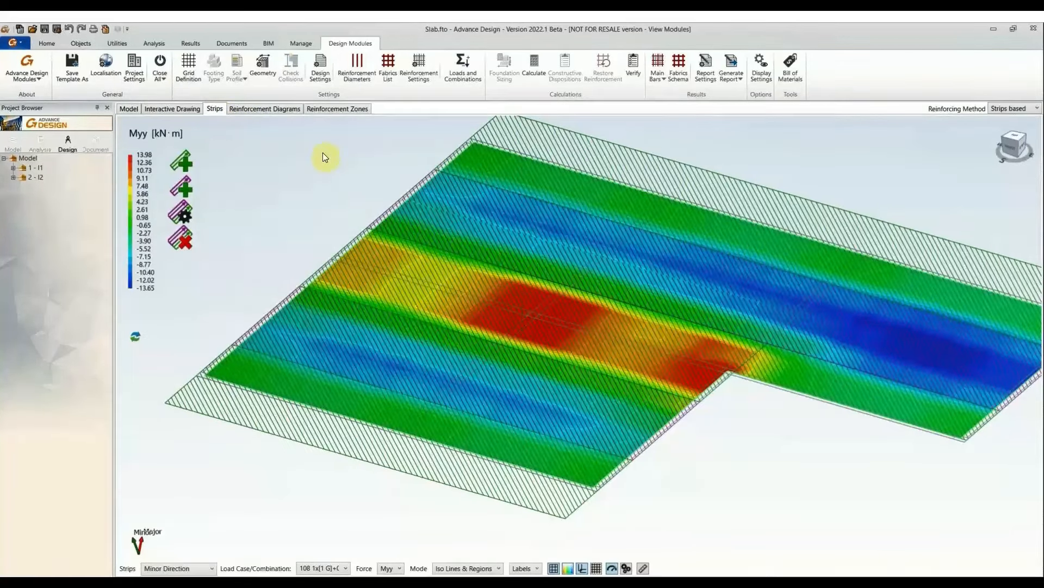
{"action": "left_click", "coordinate": [352, 108]}
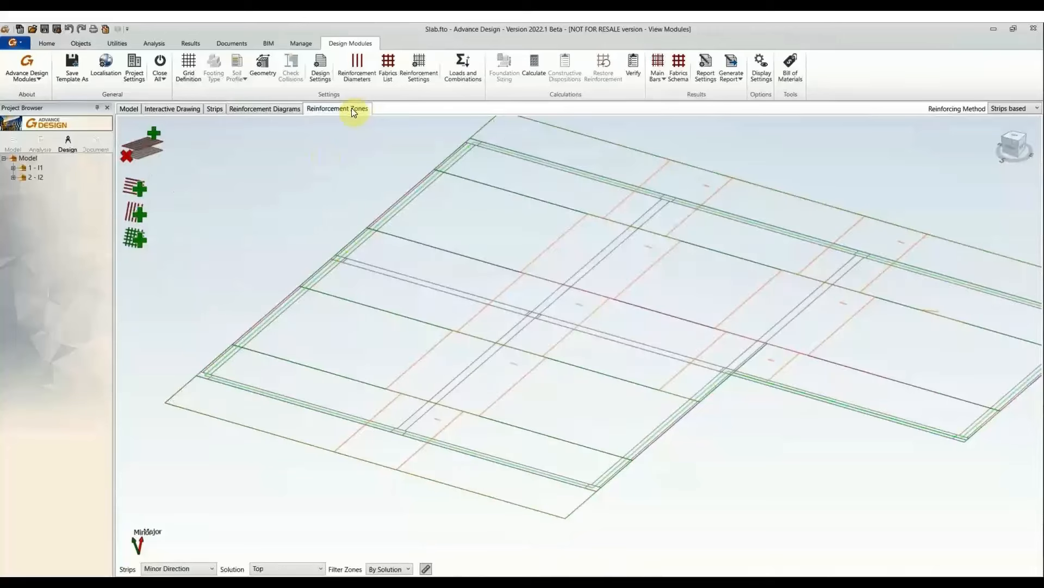
{"action": "left_click", "coordinate": [151, 144]}
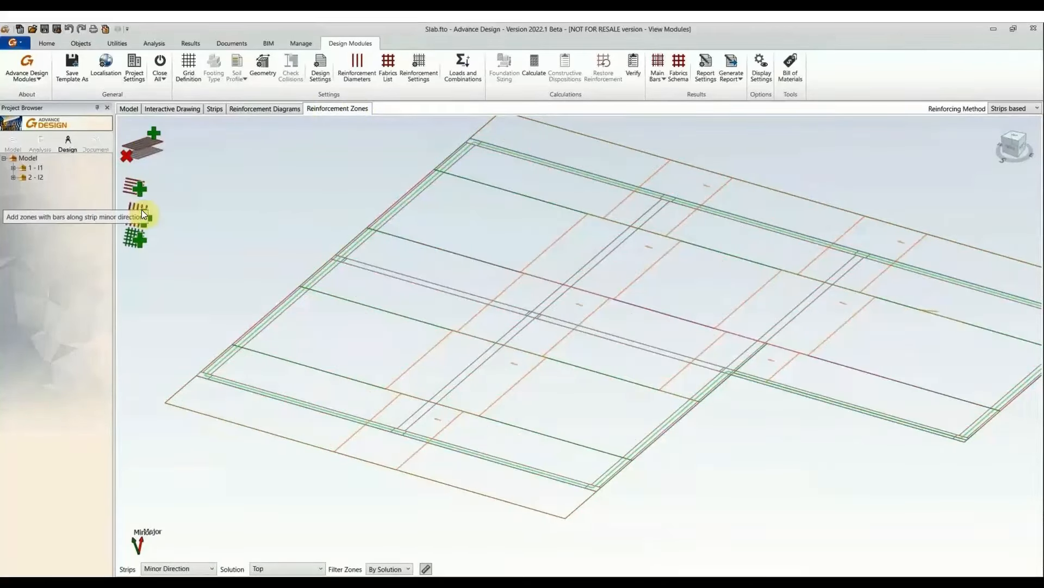
{"action": "left_click", "coordinate": [214, 109]}
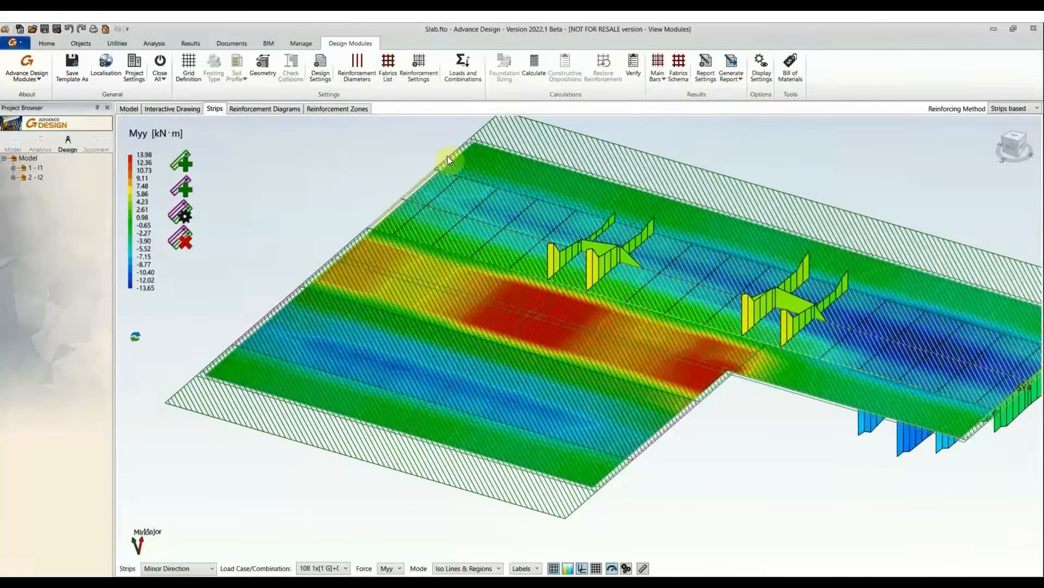
- Open the reinforcement assumptions and review the general generation settings and the bar parameters for the top layers
{"action": "left_click", "coordinate": [420, 71]}
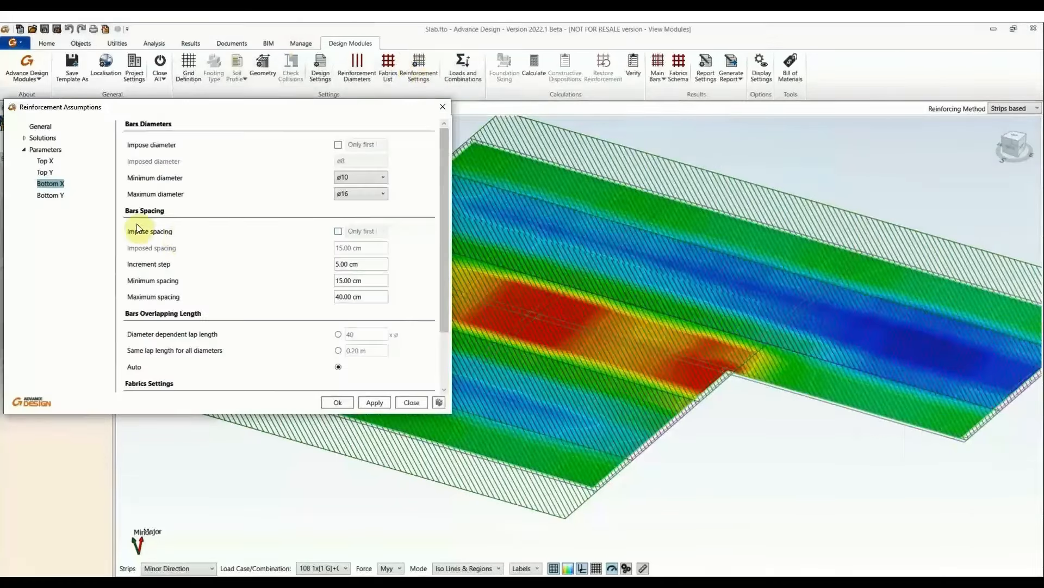
{"action": "left_click", "coordinate": [45, 150]}
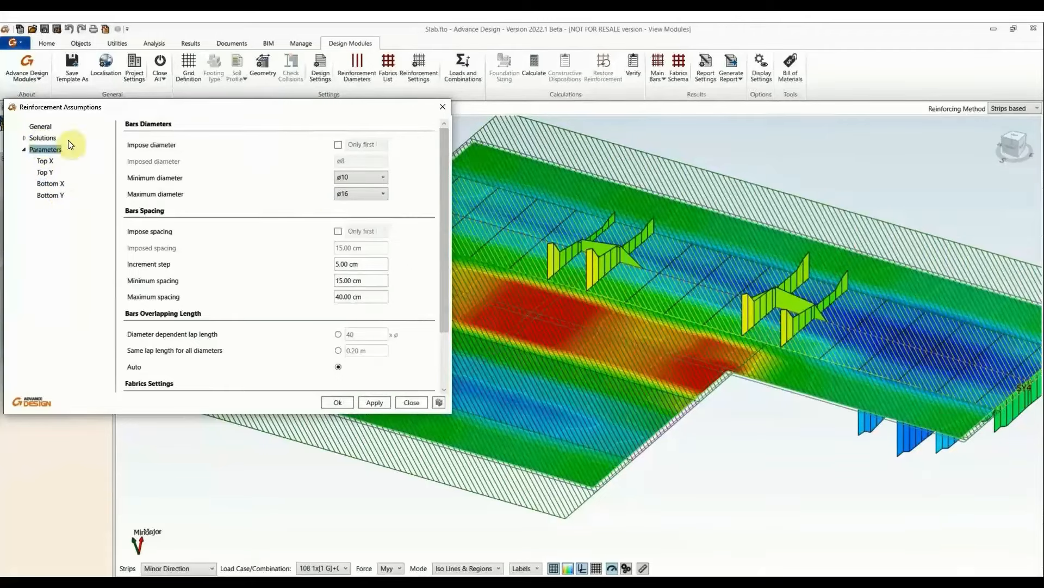
{"action": "double_click", "coordinate": [42, 138]}
{"action": "left_click", "coordinate": [42, 127]}
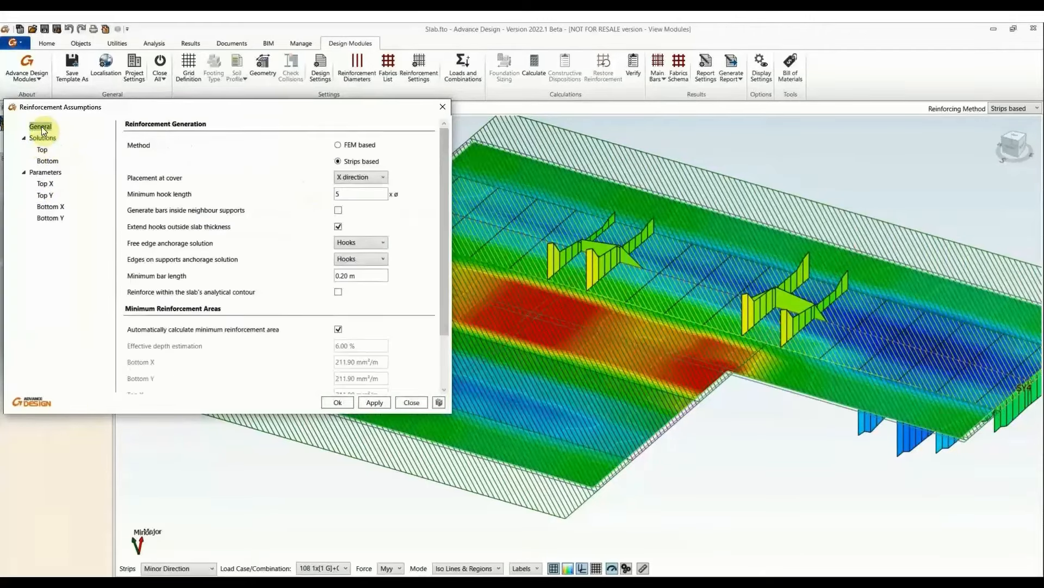
{"action": "left_click", "coordinate": [48, 173]}
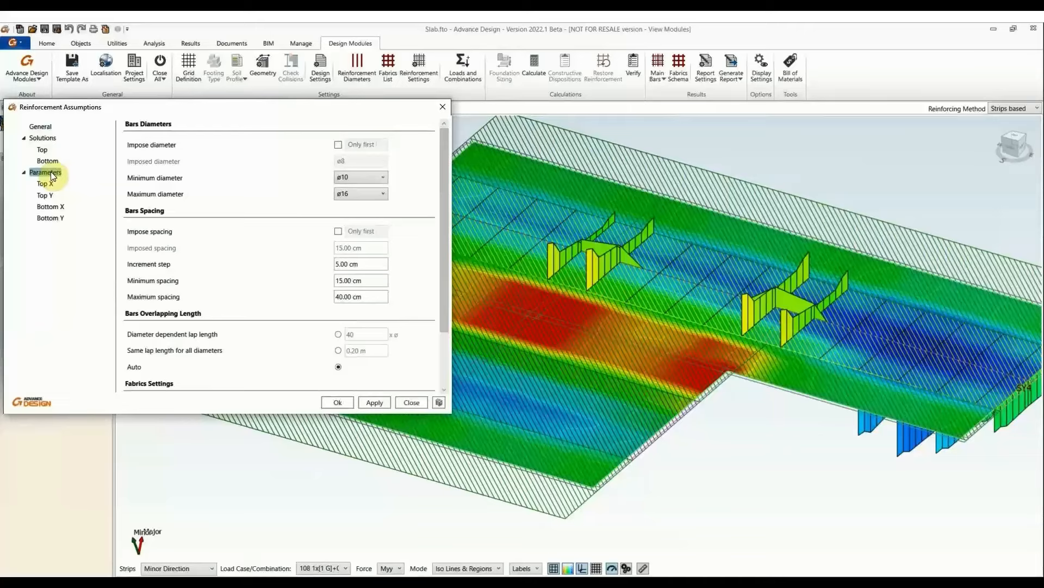
{"action": "left_click", "coordinate": [48, 184]}
- Set the maximum bar diameter to ø25 for both the Bottom X and Bottom Y reinforcement and accept the reinforcement assumptions
{"action": "left_click", "coordinate": [48, 208]}
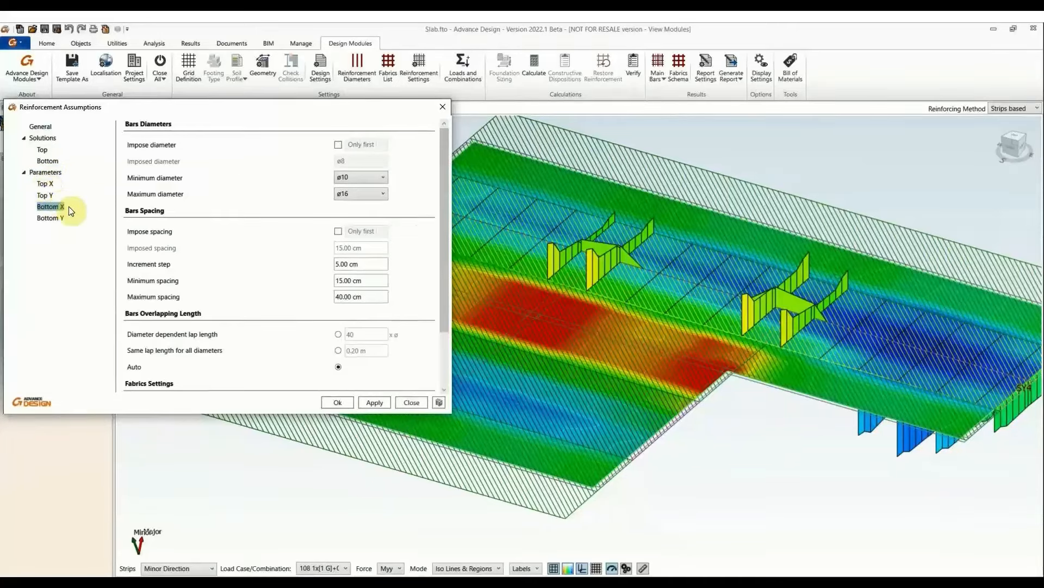
{"action": "scroll", "coordinate": [409, 268], "scroll_direction": "down", "scroll_amount": 2}
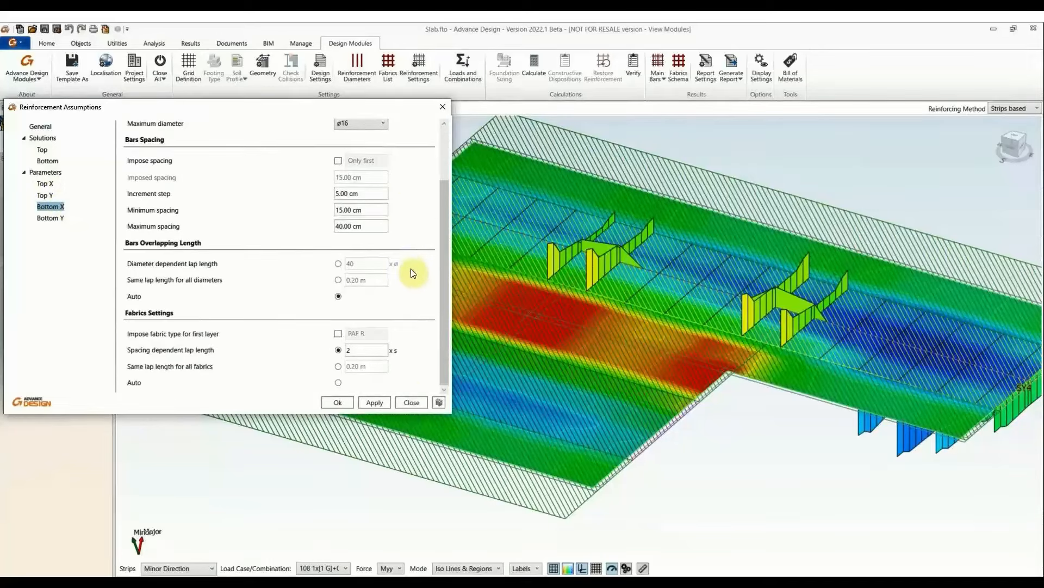
{"action": "scroll", "coordinate": [411, 270], "scroll_direction": "up", "scroll_amount": 2}
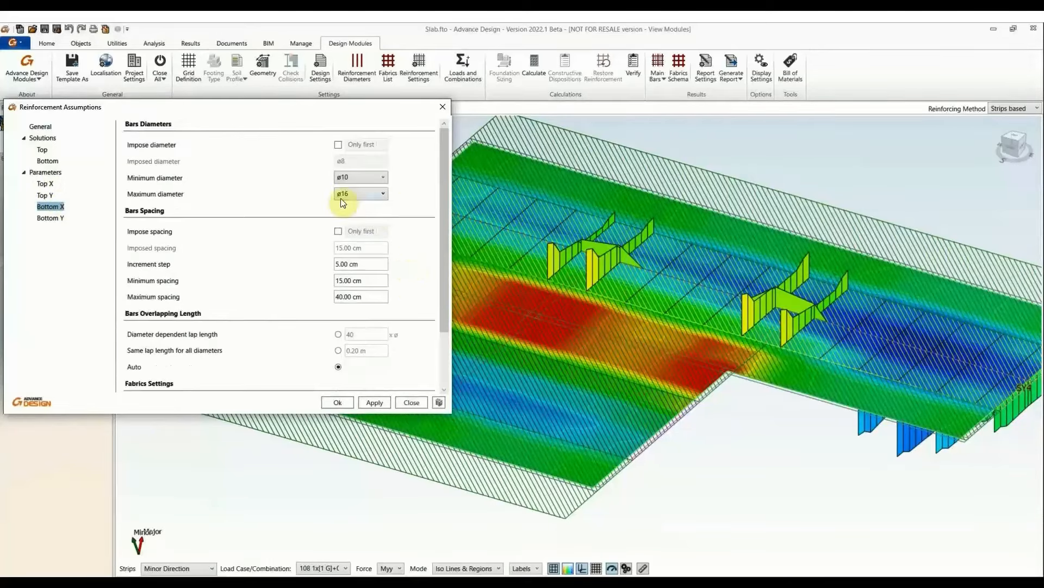
{"action": "left_click", "coordinate": [375, 196]}
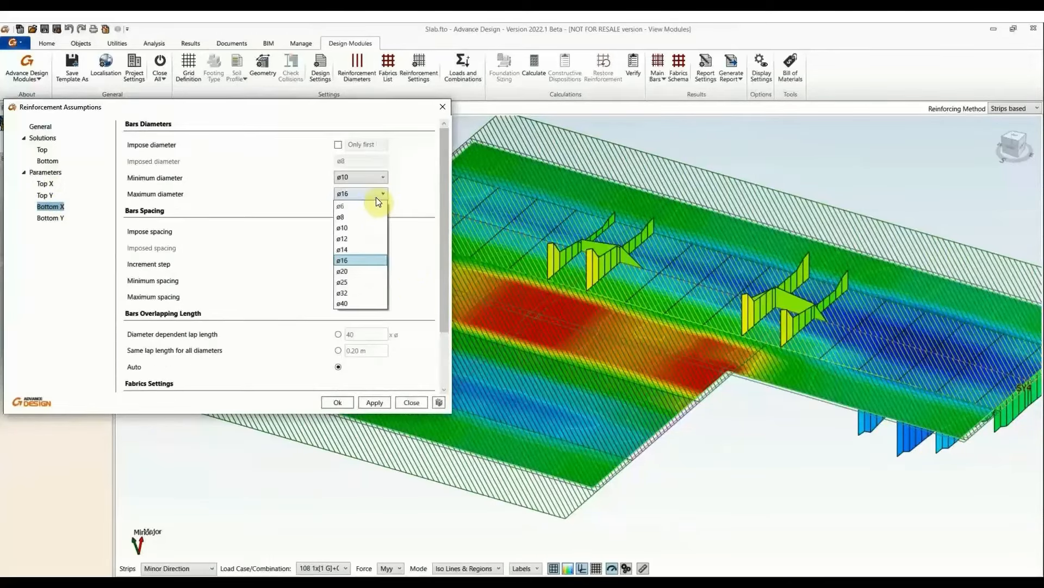
{"action": "left_click", "coordinate": [354, 281]}
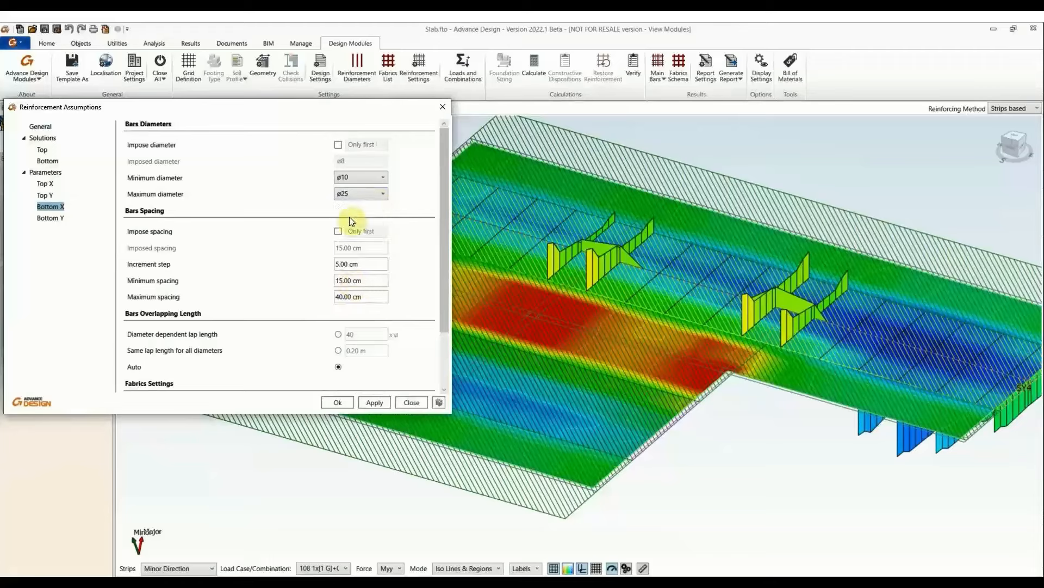
{"action": "left_click", "coordinate": [50, 217]}
{"action": "left_click", "coordinate": [370, 195]}
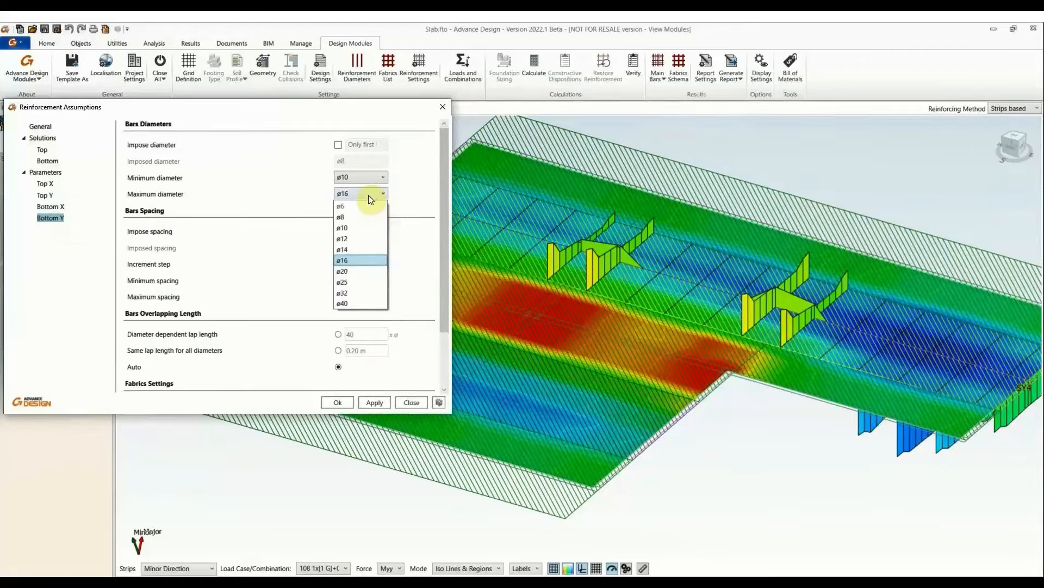
{"action": "left_click", "coordinate": [348, 282]}
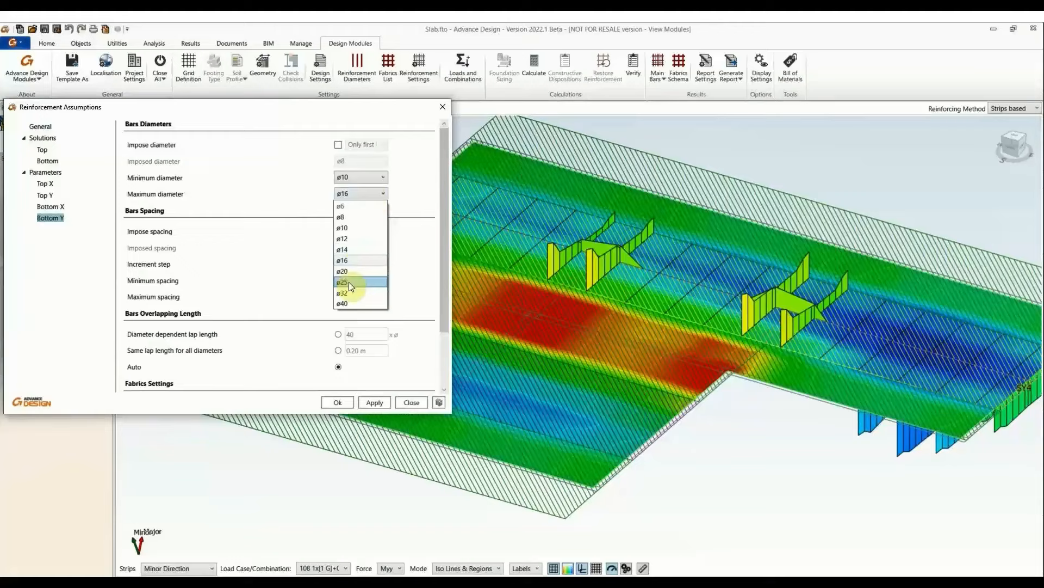
{"action": "left_click", "coordinate": [375, 402]}
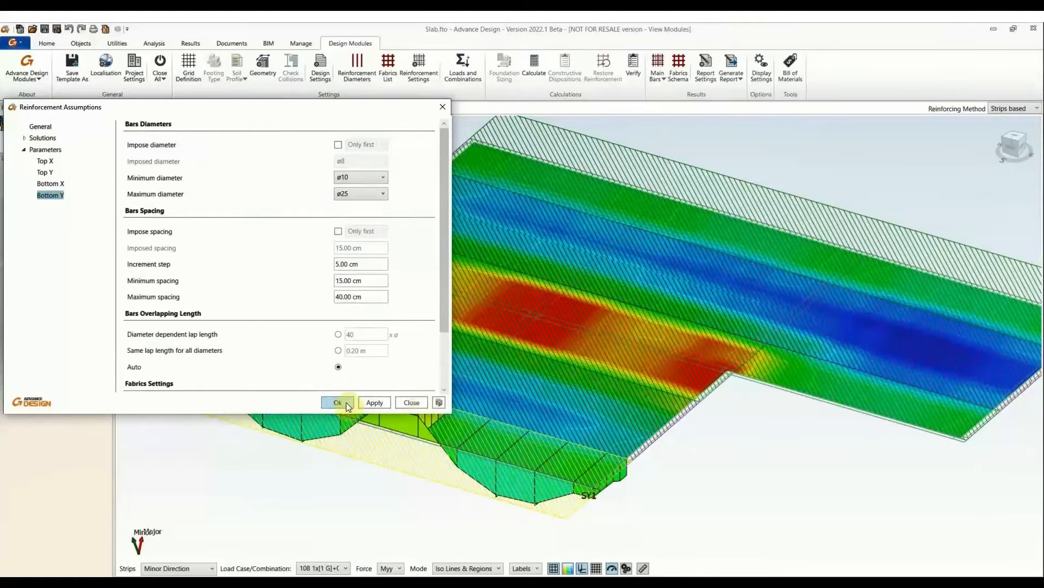
{"action": "left_click", "coordinate": [337, 402]}
- Recalculate the slab reinforcement and check the regenerated bars together with the errors and warnings in the model view
{"action": "left_click", "coordinate": [536, 65]}
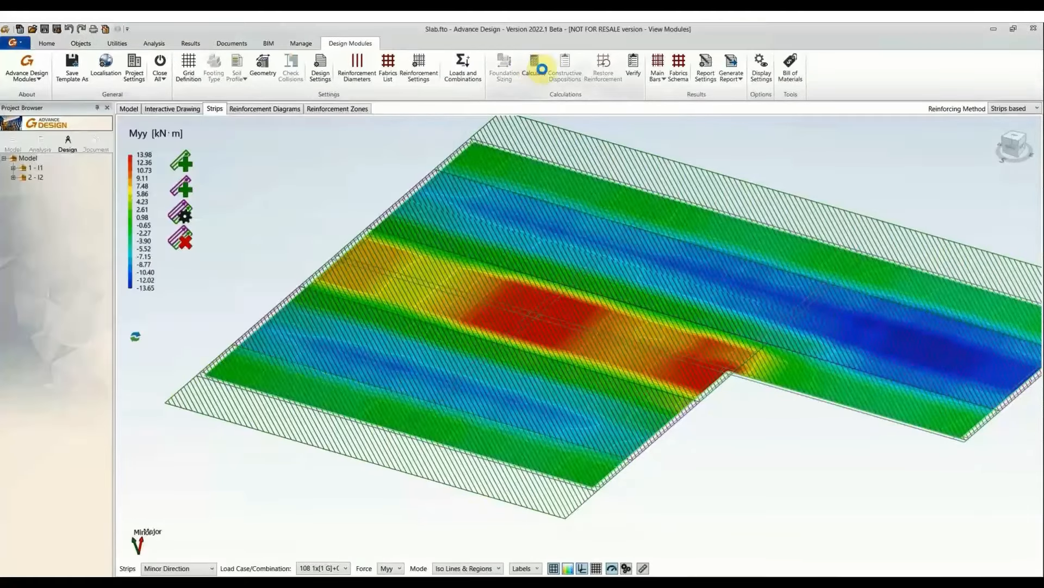
{"action": "left_click", "coordinate": [128, 109]}
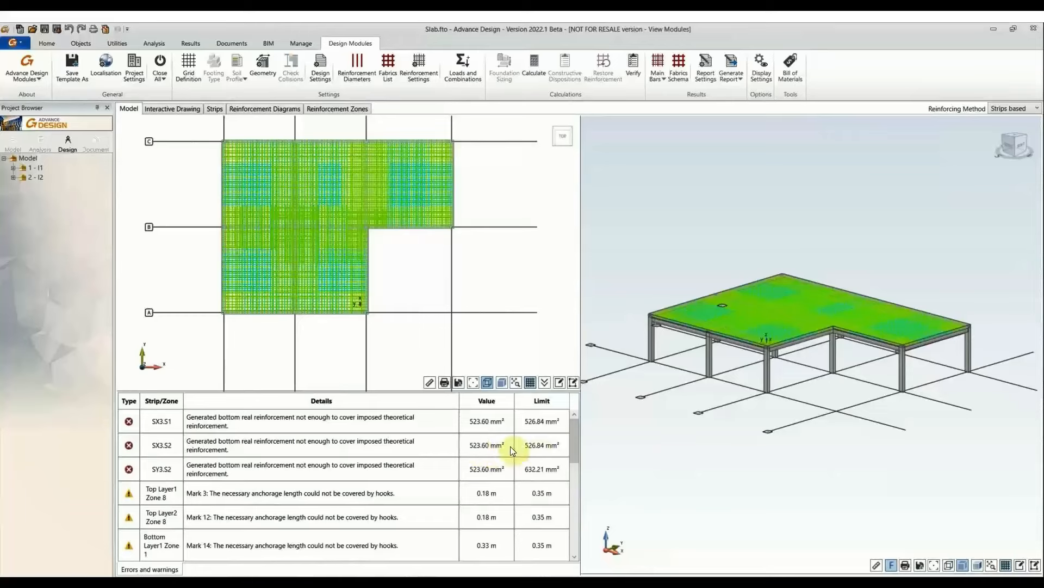
- Generate the interactive drawings and set the scale of Reinforcement Plan 1 on Sheet 1 to 1:33
{"action": "left_click", "coordinate": [179, 109]}
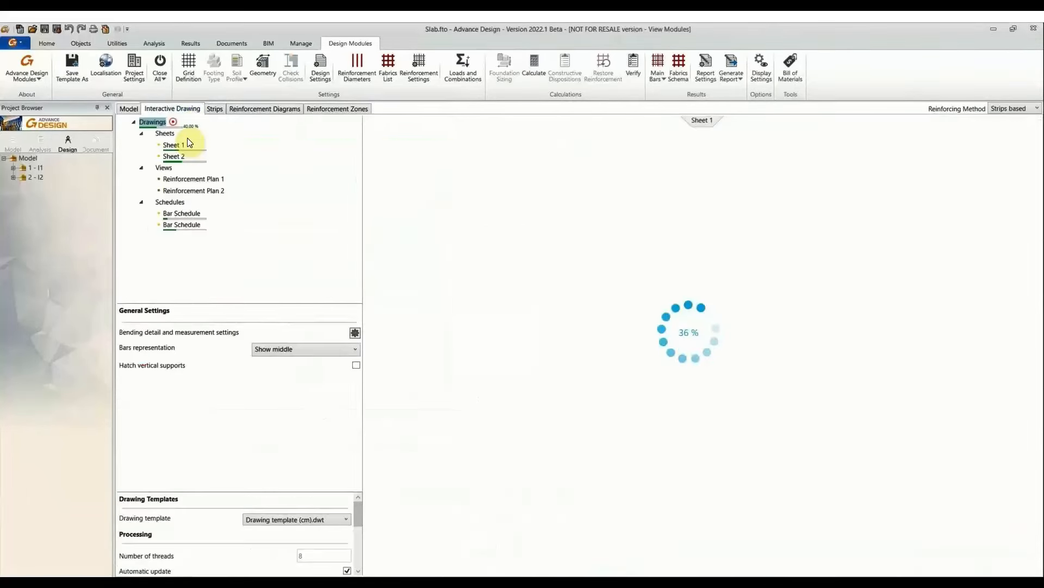
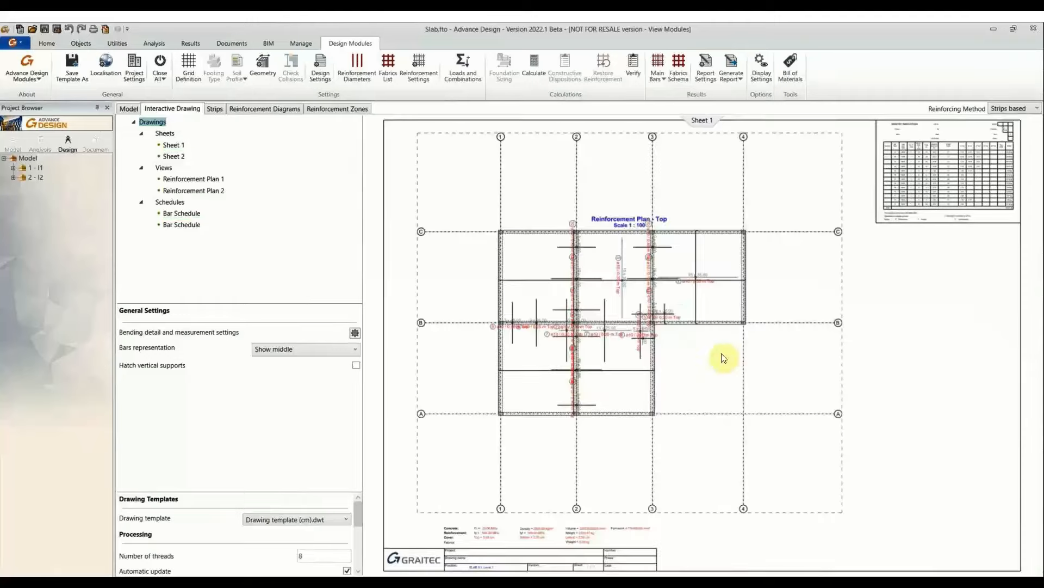
{"action": "scroll", "coordinate": [589, 337], "scroll_direction": "up", "scroll_amount": 3}
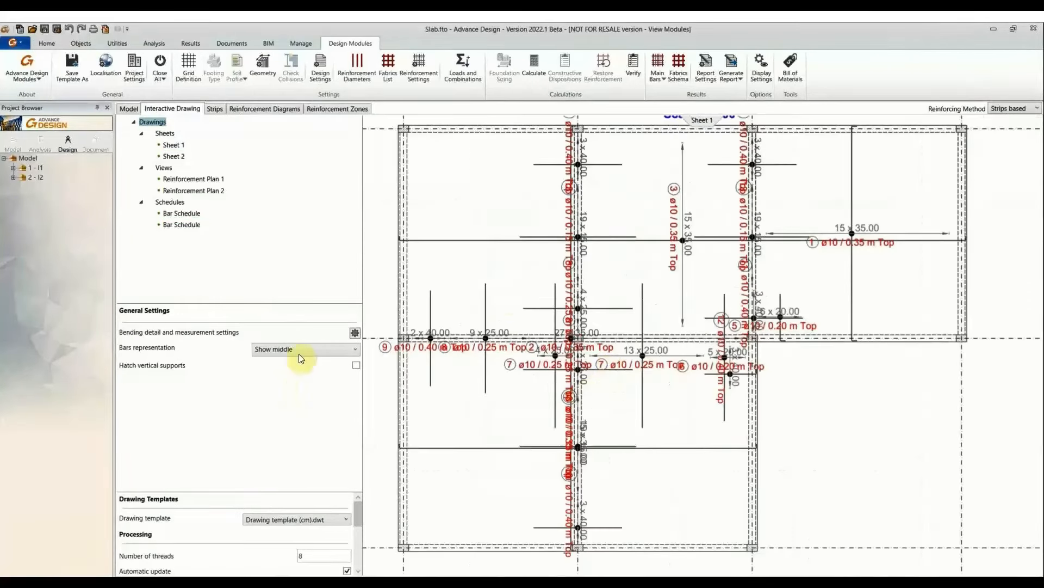
{"action": "left_click", "coordinate": [534, 280]}
{"action": "left_click", "coordinate": [335, 349]}
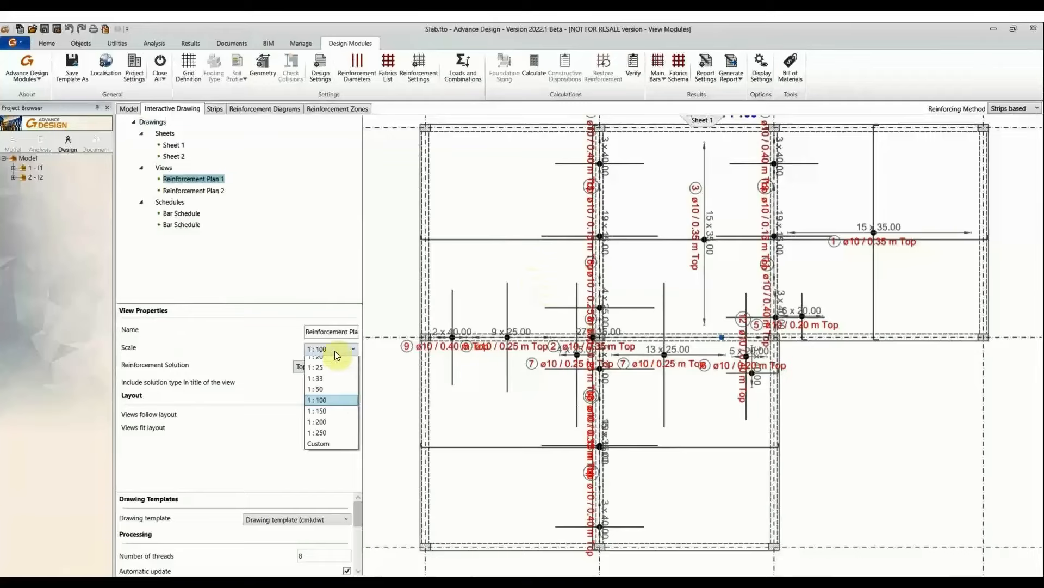
{"action": "left_click", "coordinate": [334, 407]}
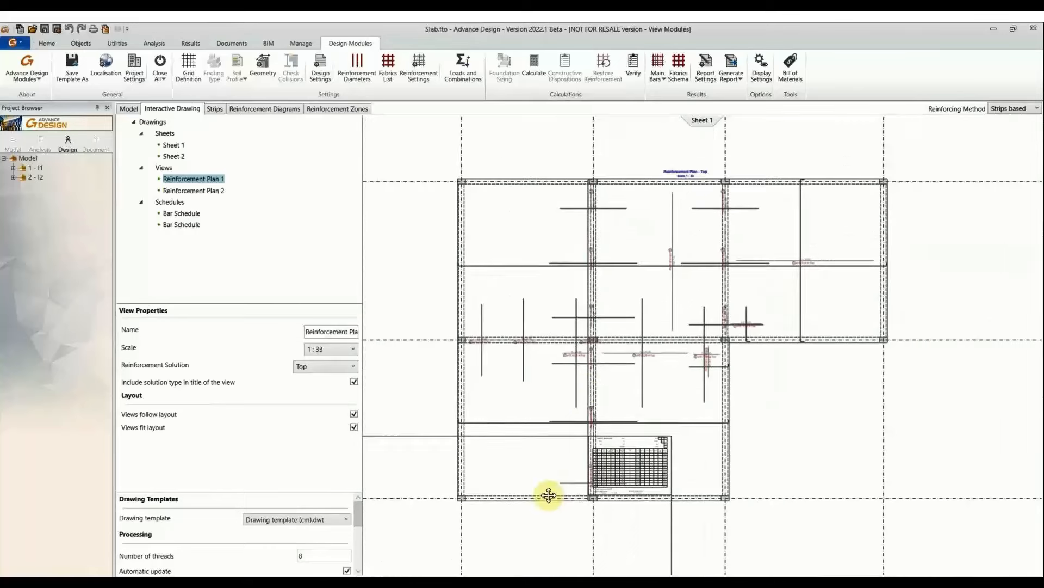
- Examine the top bar marks, diameters and spacings around the supports along the middle grid line of Reinforcement Plan 1
{"action": "scroll", "coordinate": [581, 385], "scroll_direction": "up", "scroll_amount": 5}
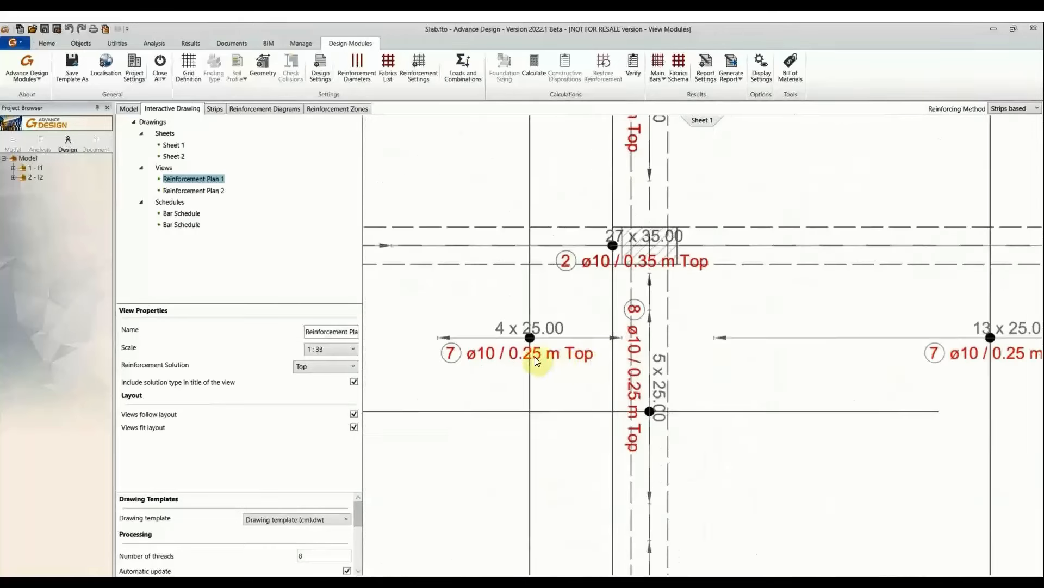
{"action": "scroll", "coordinate": [534, 357], "scroll_direction": "down", "scroll_amount": 4}
{"action": "scroll", "coordinate": [528, 375], "scroll_direction": "up", "scroll_amount": 2}
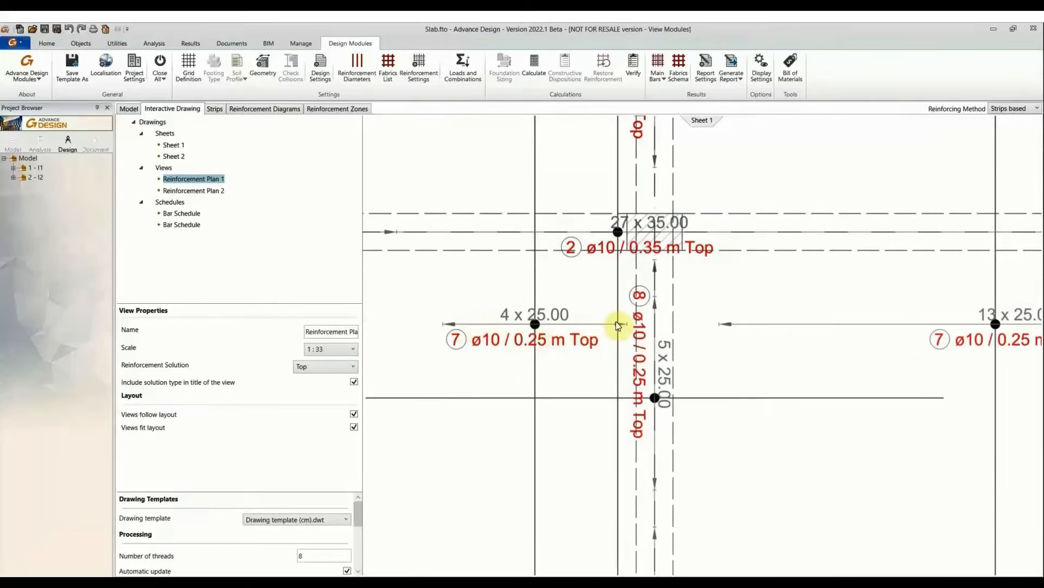
{"action": "scroll", "coordinate": [745, 282], "scroll_direction": "down", "scroll_amount": 1}
{"action": "scroll", "coordinate": [769, 268], "scroll_direction": "down", "scroll_amount": 1}
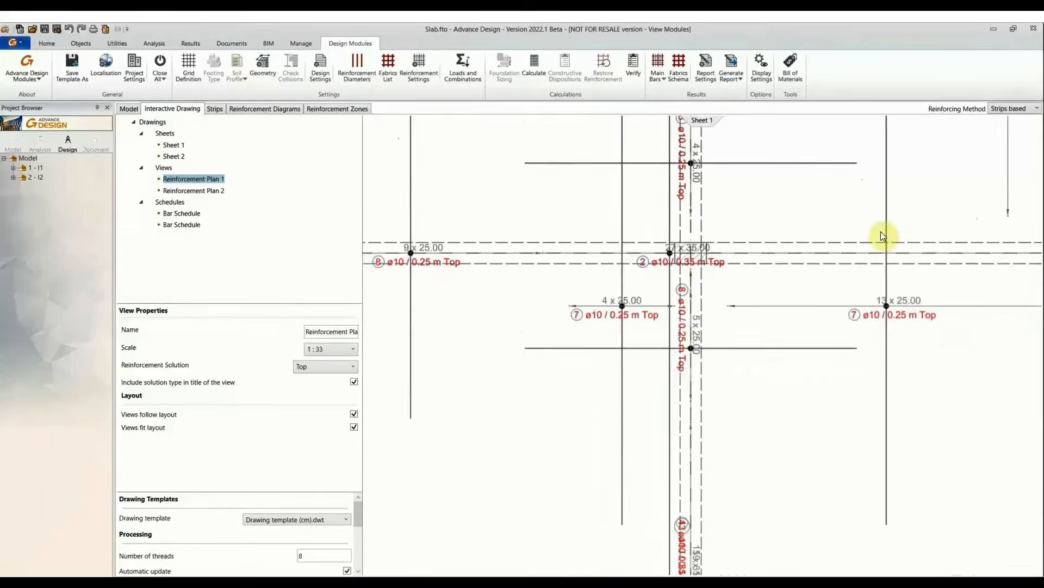
{"action": "scroll", "coordinate": [883, 234], "scroll_direction": "down", "scroll_amount": 1}
{"action": "middle_click_drag", "start_coordinate": [886, 236], "coordinate": [584, 295]}
{"action": "scroll", "coordinate": [805, 365], "scroll_direction": "up", "scroll_amount": 3}
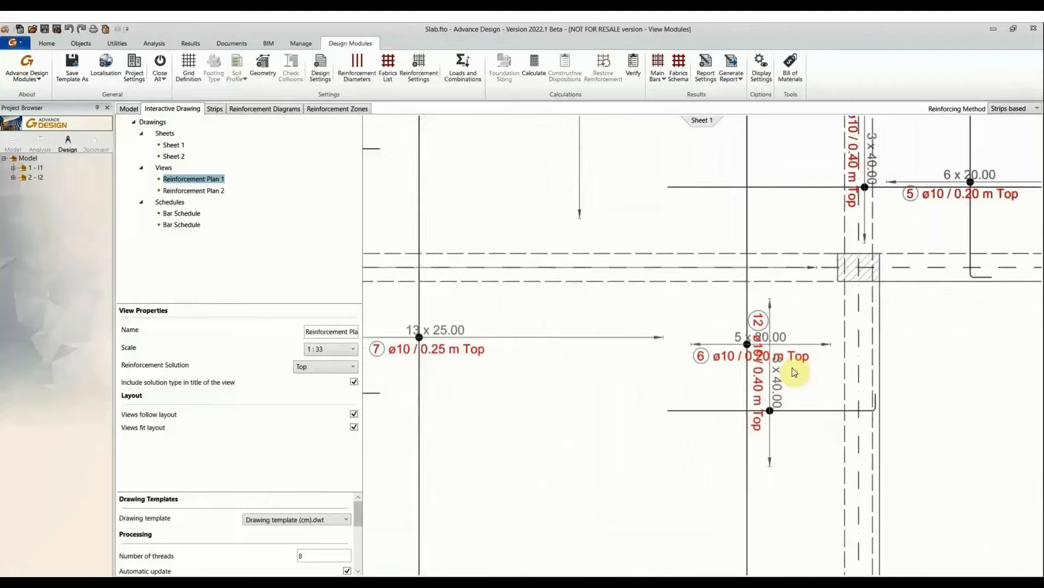
{"action": "scroll", "coordinate": [897, 279], "scroll_direction": "down", "scroll_amount": 1}
{"action": "middle_click_drag", "start_coordinate": [899, 278], "coordinate": [666, 359]}
{"action": "scroll", "coordinate": [744, 263], "scroll_direction": "up", "scroll_amount": 2}
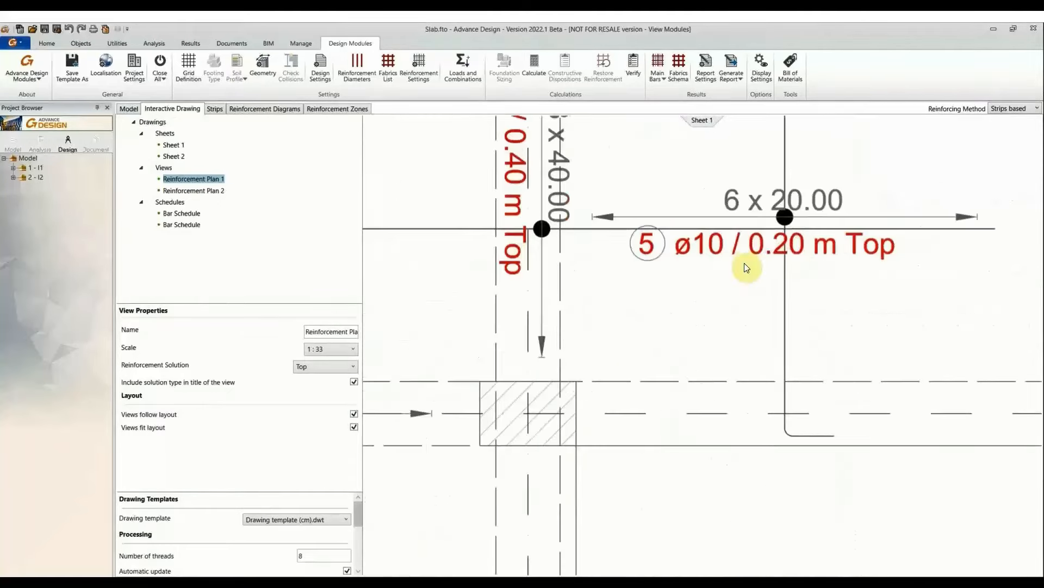
{"action": "scroll", "coordinate": [745, 262], "scroll_direction": "down", "scroll_amount": 1}
- Review the bar schedules for the top and bottom reinforcement, and return to Sheet 1
{"action": "left_click", "coordinate": [175, 214]}
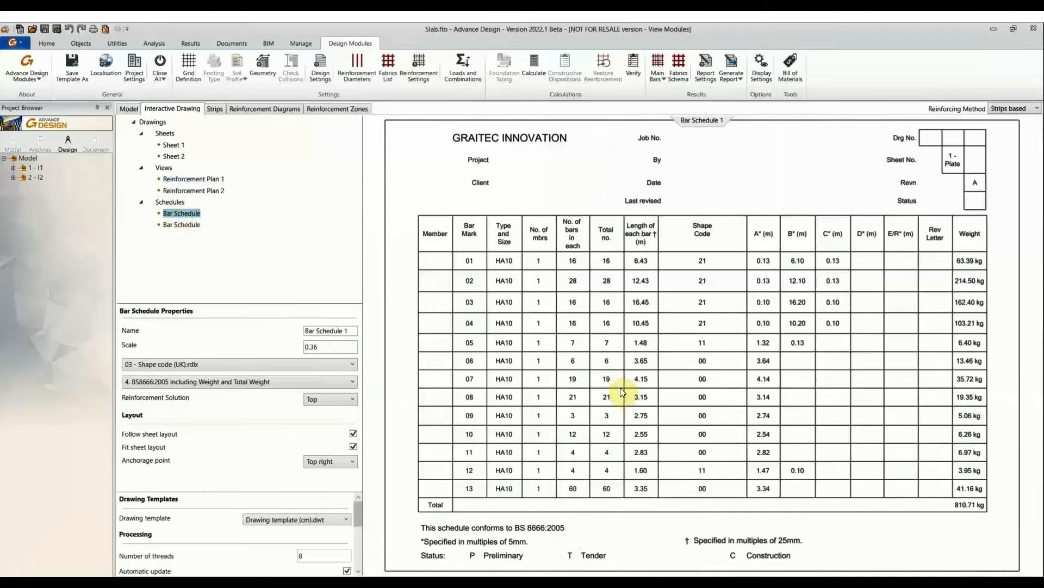
{"action": "left_click", "coordinate": [179, 225]}
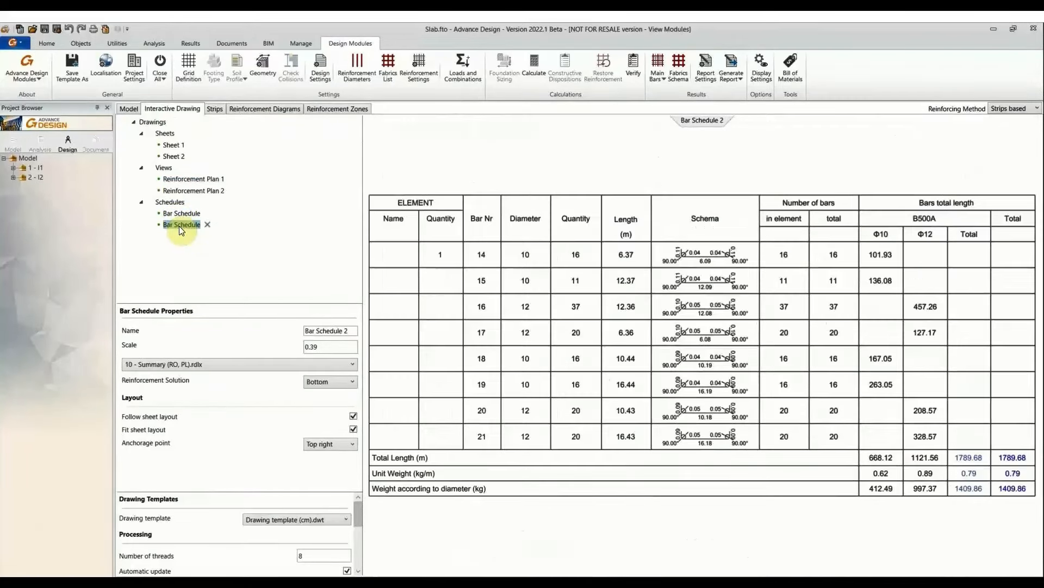
{"action": "left_click", "coordinate": [183, 213]}
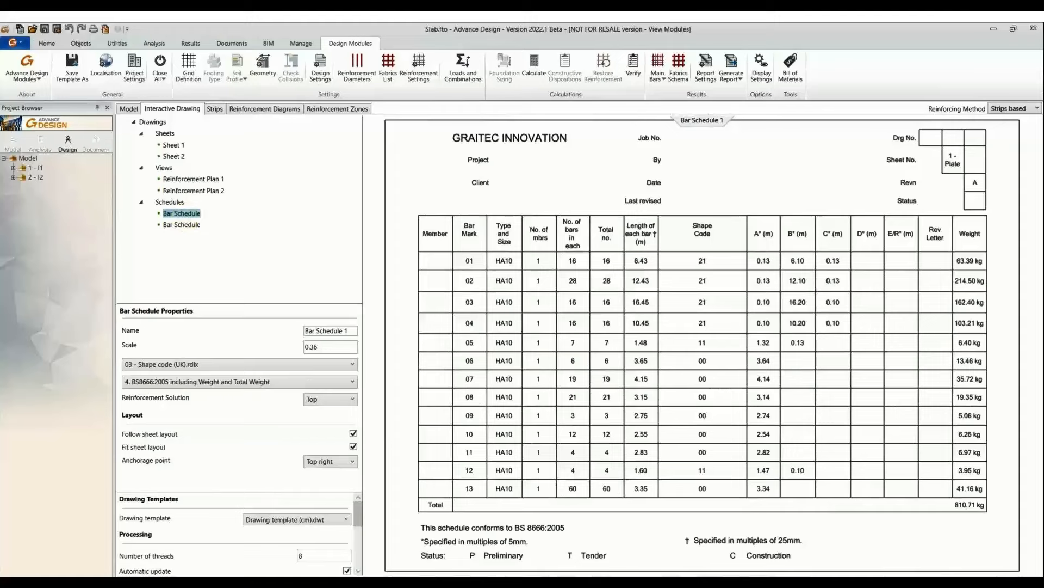
{"action": "left_click", "coordinate": [175, 147]}
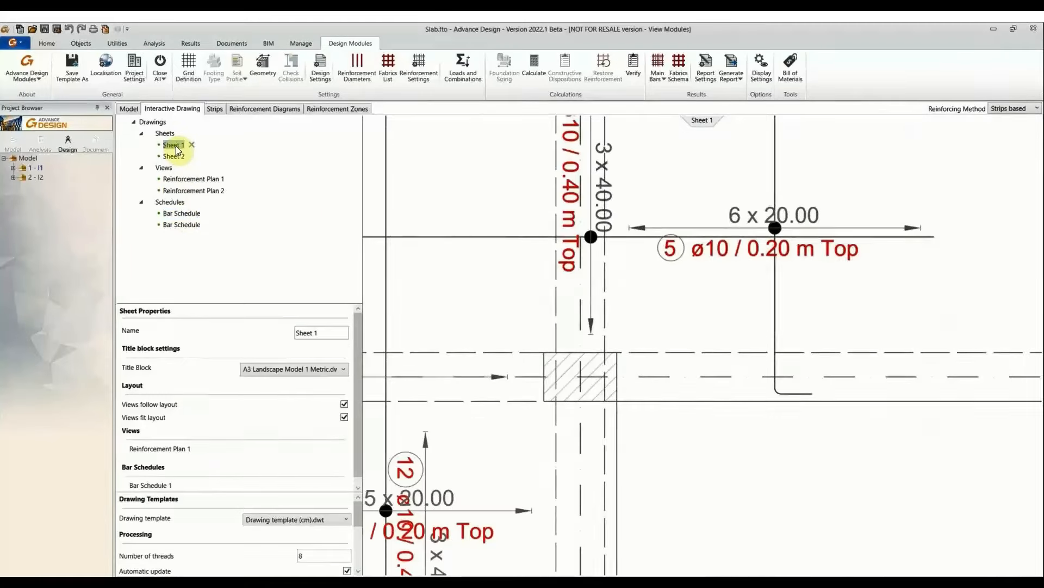
- Save the bottom reinforcement drawing, Sheet 2, as Sheet 2.dwg in the RC DESIGN WITH AD folder
{"action": "left_click", "coordinate": [173, 157]}
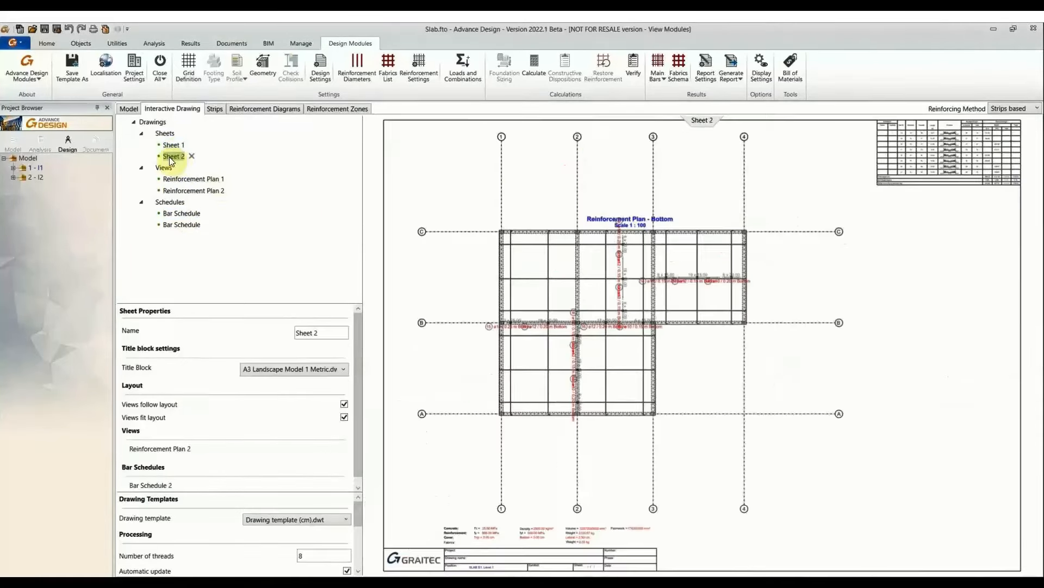
{"action": "right_click", "coordinate": [914, 372]}
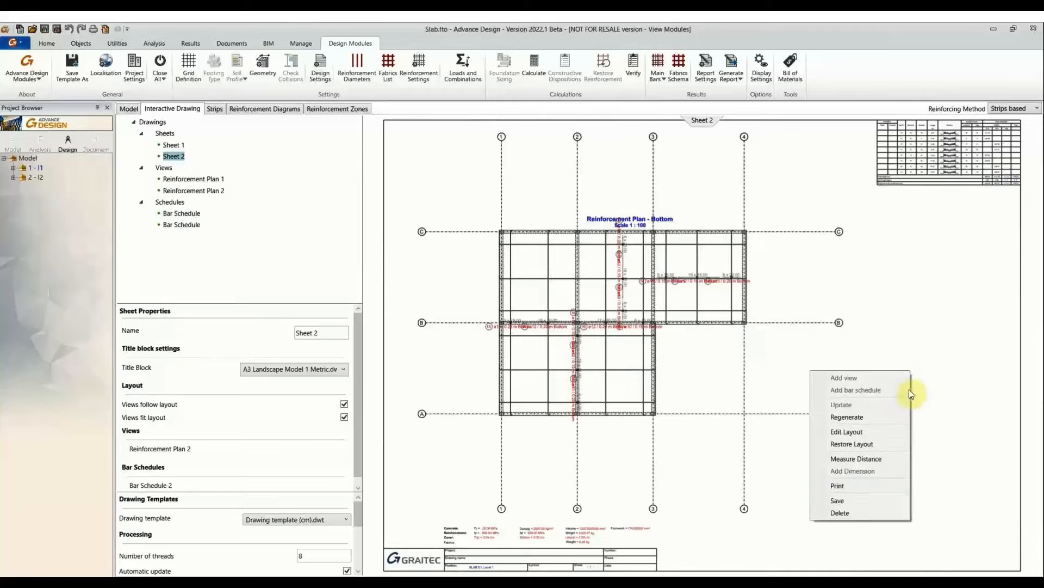
{"action": "left_click", "coordinate": [853, 501]}
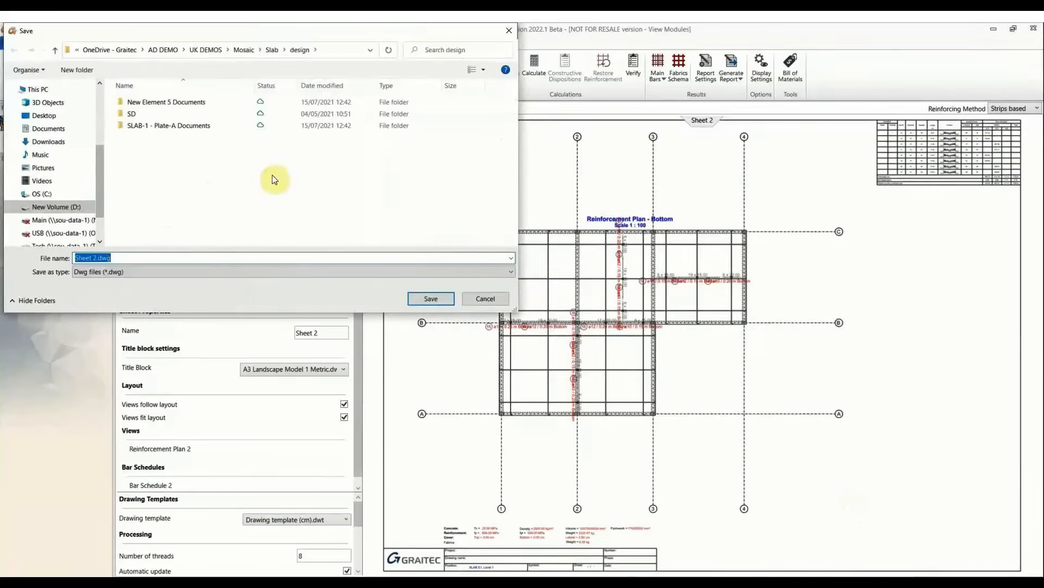
{"action": "scroll", "coordinate": [98, 109], "scroll_direction": "up", "scroll_amount": 3}
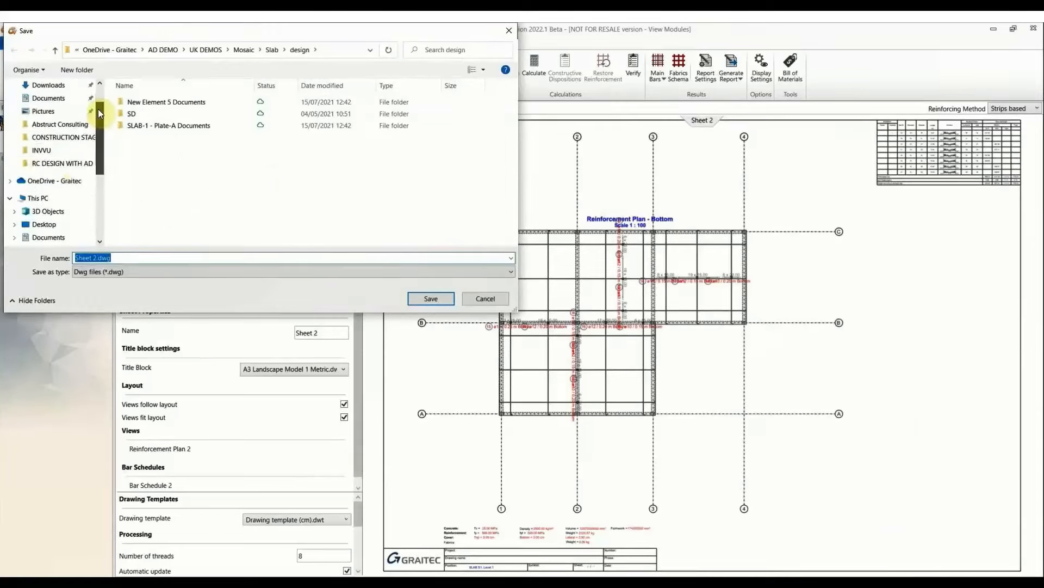
{"action": "scroll", "coordinate": [97, 109], "scroll_direction": "up", "scroll_amount": 1}
{"action": "left_click", "coordinate": [82, 185]}
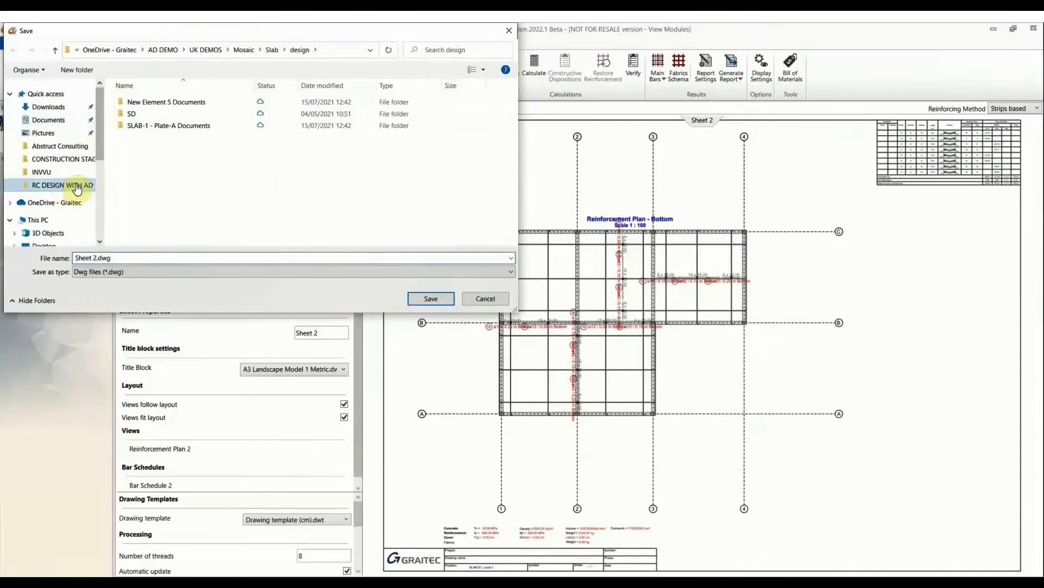
{"action": "left_click", "coordinate": [435, 298]}
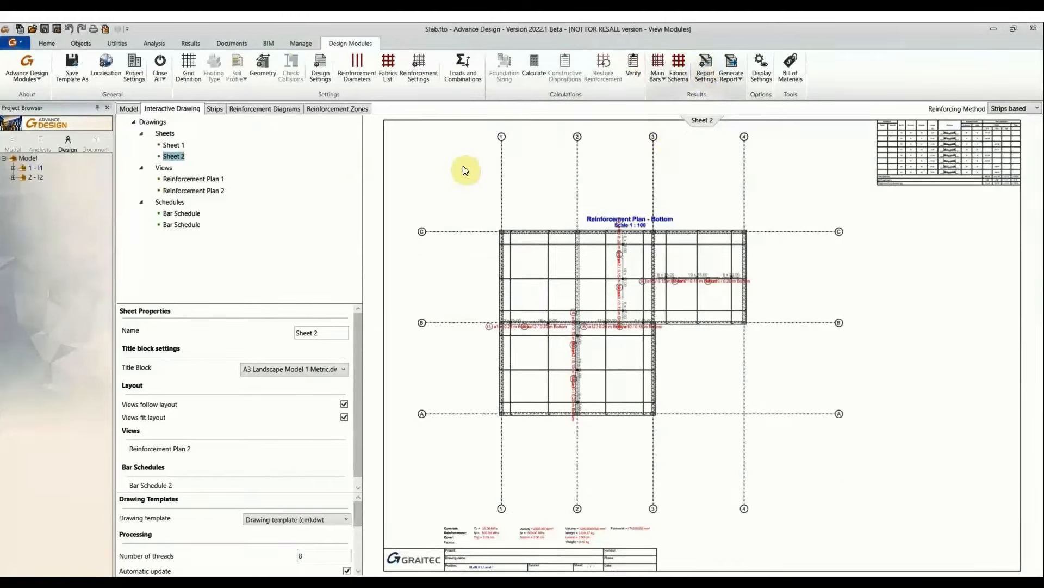
- Choose Slab Report as the report type in the report settings and generate the slab's report
{"action": "left_click_drag", "start_coordinate": [272, 121], "coordinate": [481, 134]}
{"action": "left_click", "coordinate": [452, 157]}
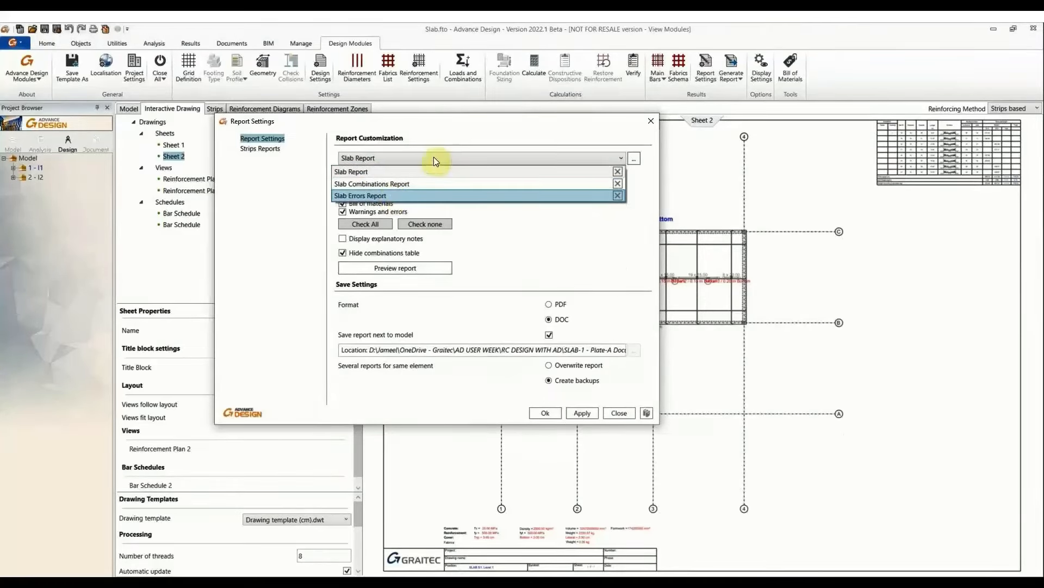
{"action": "left_click", "coordinate": [386, 196]}
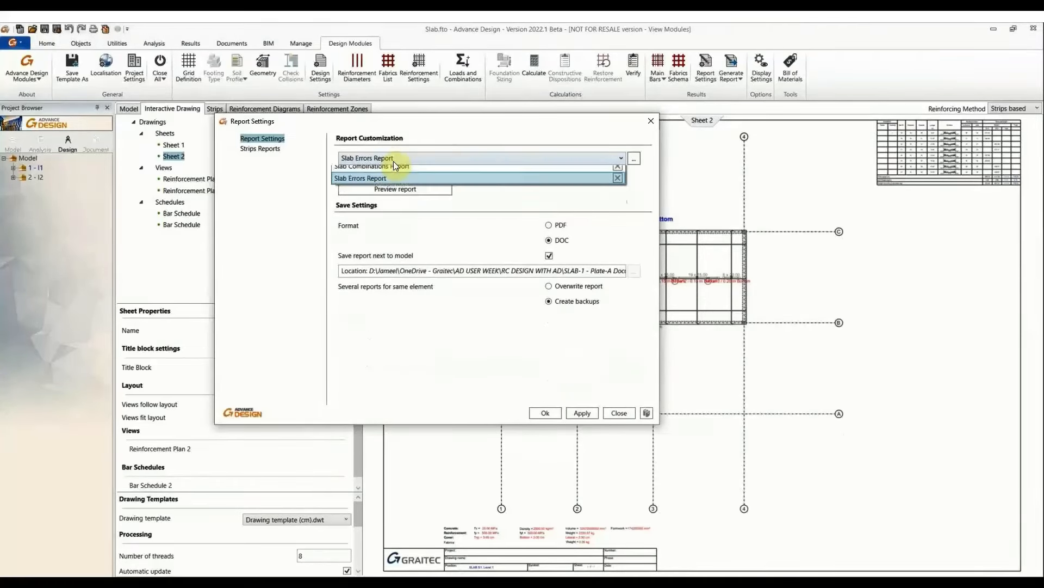
{"action": "left_click", "coordinate": [382, 183]}
{"action": "left_click", "coordinate": [381, 161]}
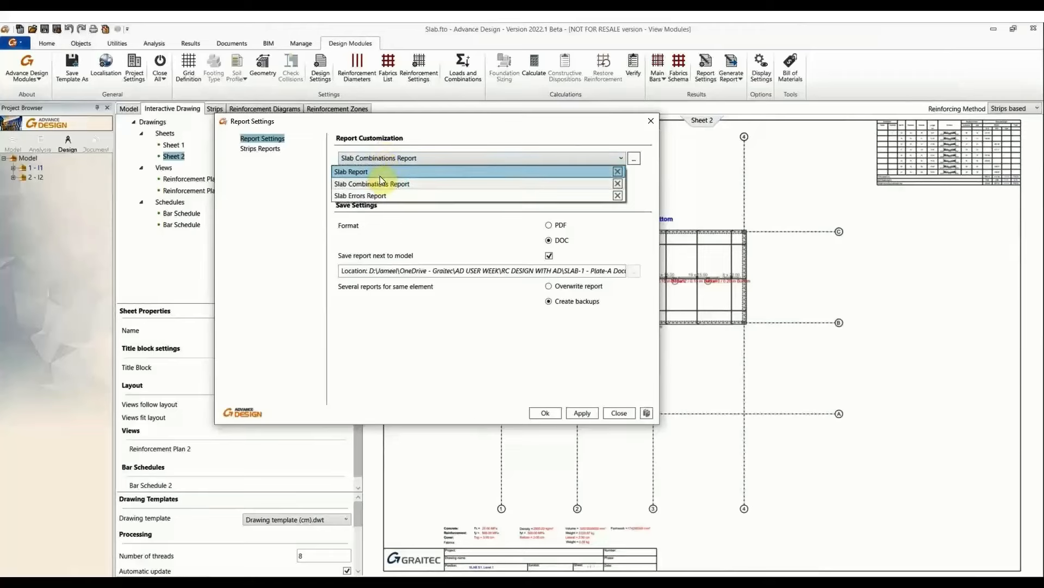
{"action": "left_click", "coordinate": [559, 389]}
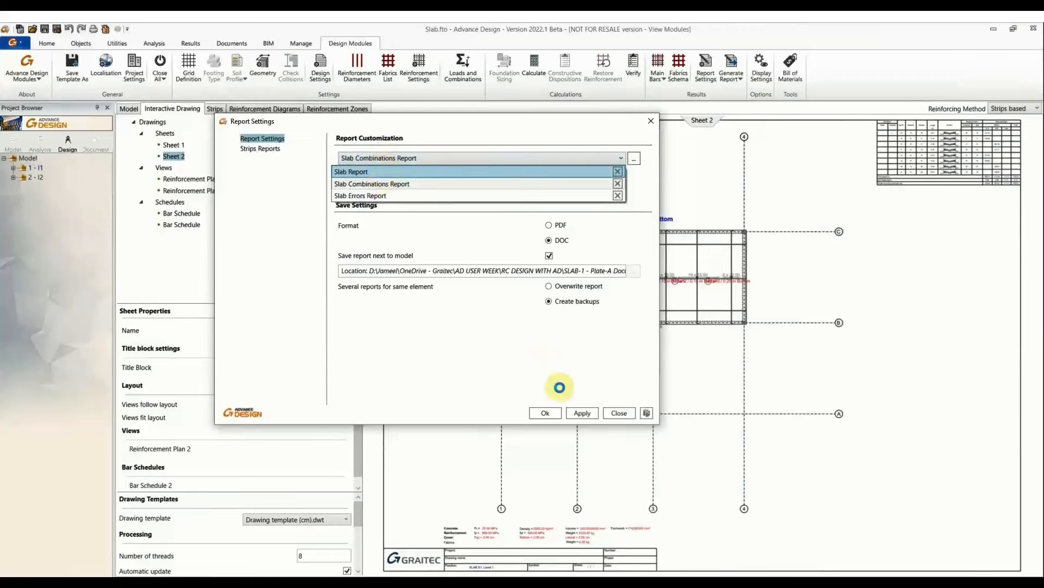
{"action": "left_click", "coordinate": [547, 413]}
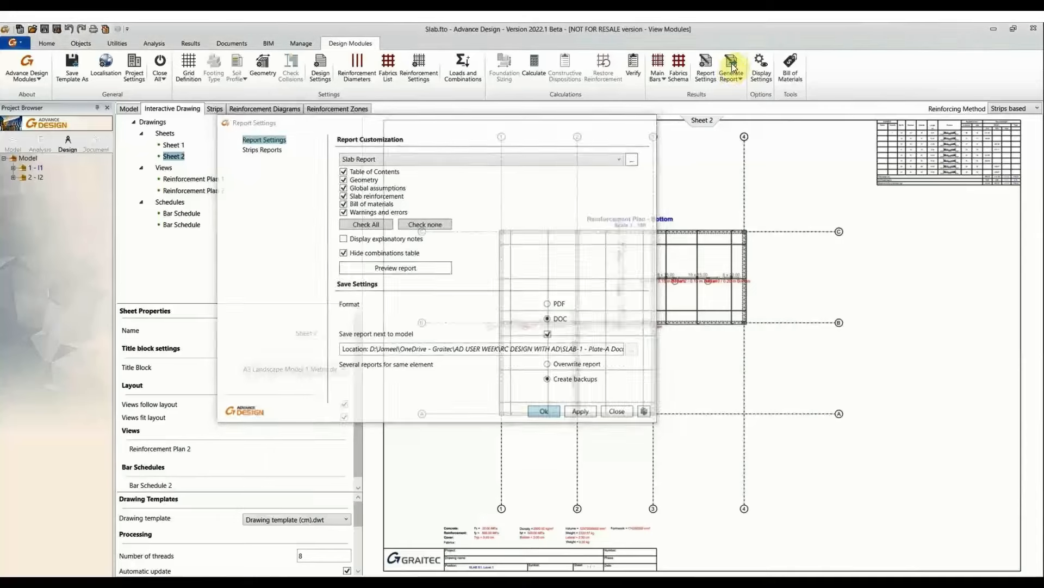
{"action": "left_click", "coordinate": [732, 63]}
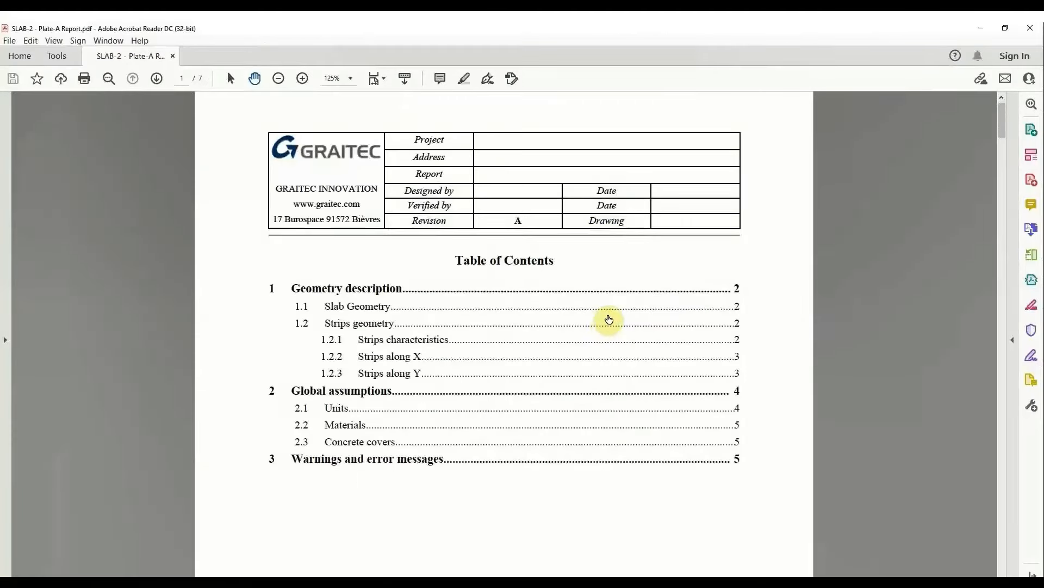
- Page through the slab report's table of contents, strip layouts, materials, concrete covers and warnings, and close the report
{"action": "scroll", "coordinate": [654, 329], "scroll_direction": "down", "scroll_amount": 1}
{"action": "scroll", "coordinate": [642, 330], "scroll_direction": "down", "scroll_amount": 3}
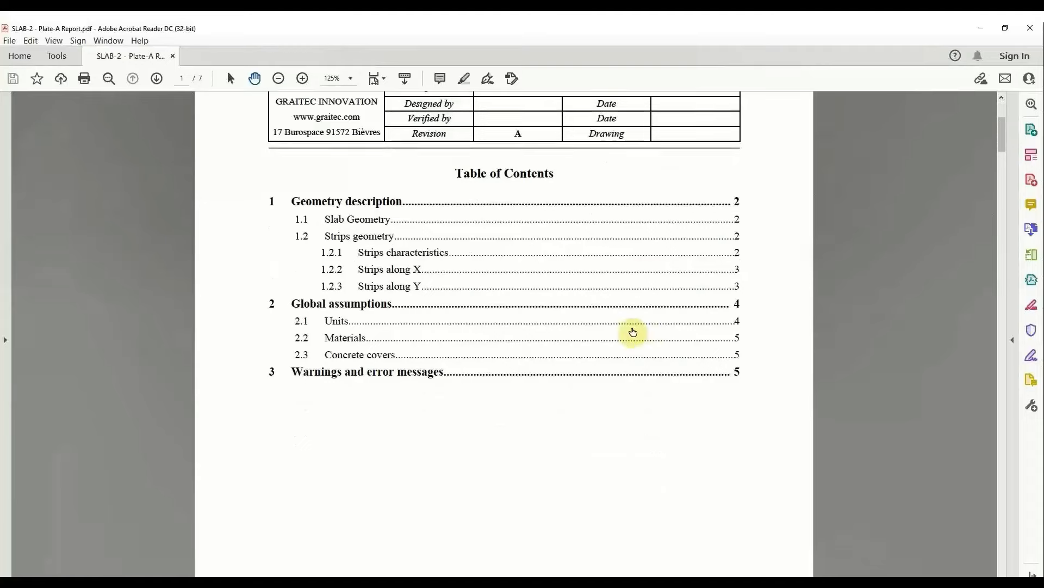
{"action": "left_click", "coordinate": [158, 79]}
{"action": "left_click", "coordinate": [158, 80]}
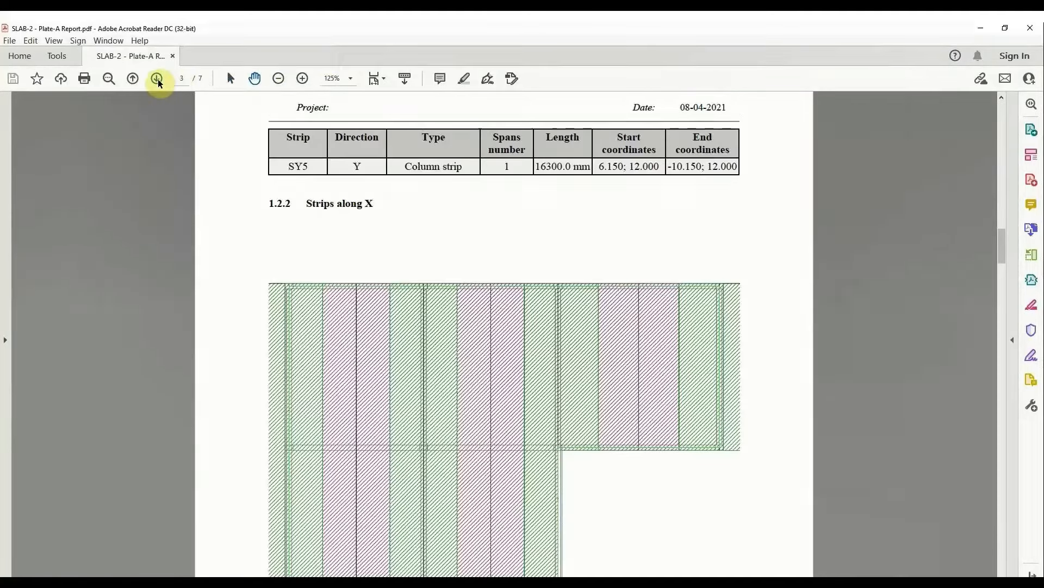
{"action": "left_click", "coordinate": [158, 80]}
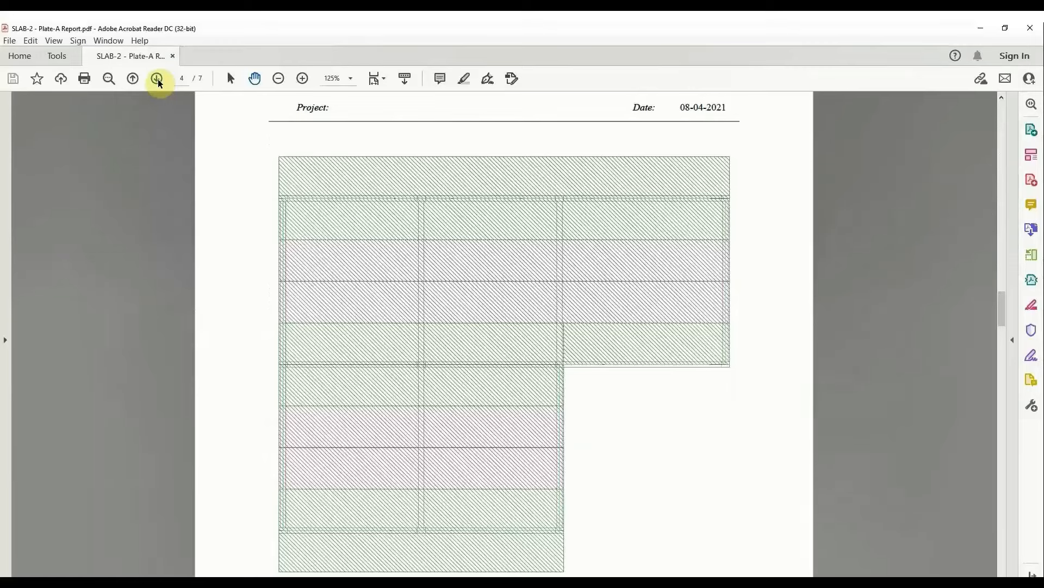
{"action": "left_click", "coordinate": [158, 79]}
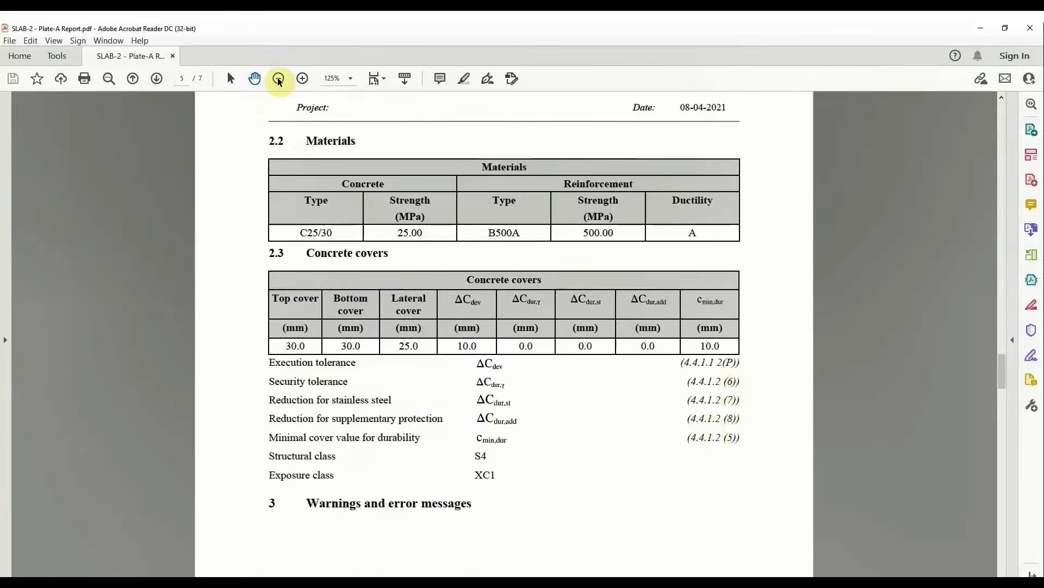
{"action": "left_click", "coordinate": [157, 80]}
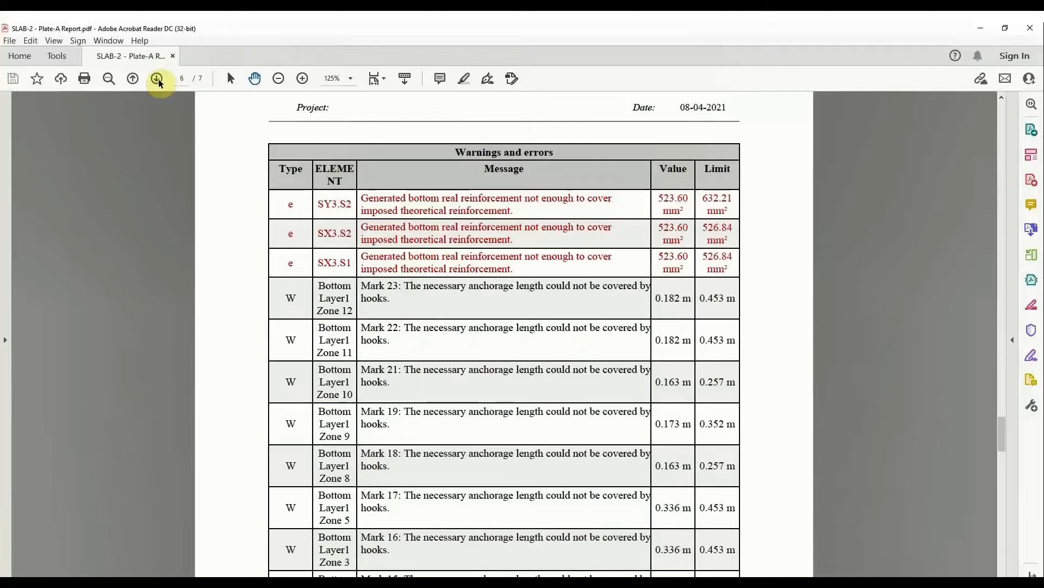
{"action": "left_click", "coordinate": [158, 79]}
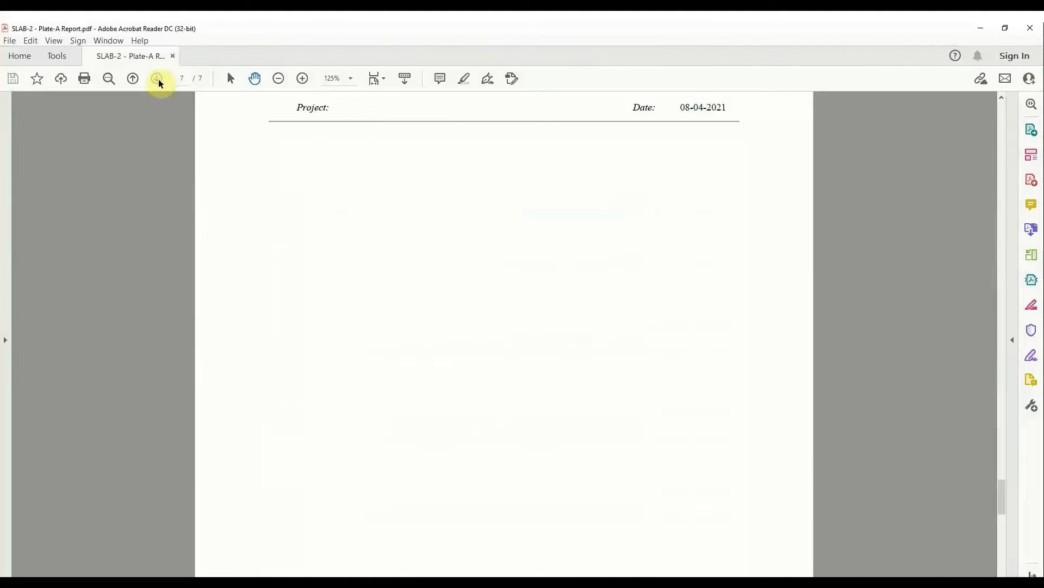
{"action": "left_click", "coordinate": [1034, 29]}
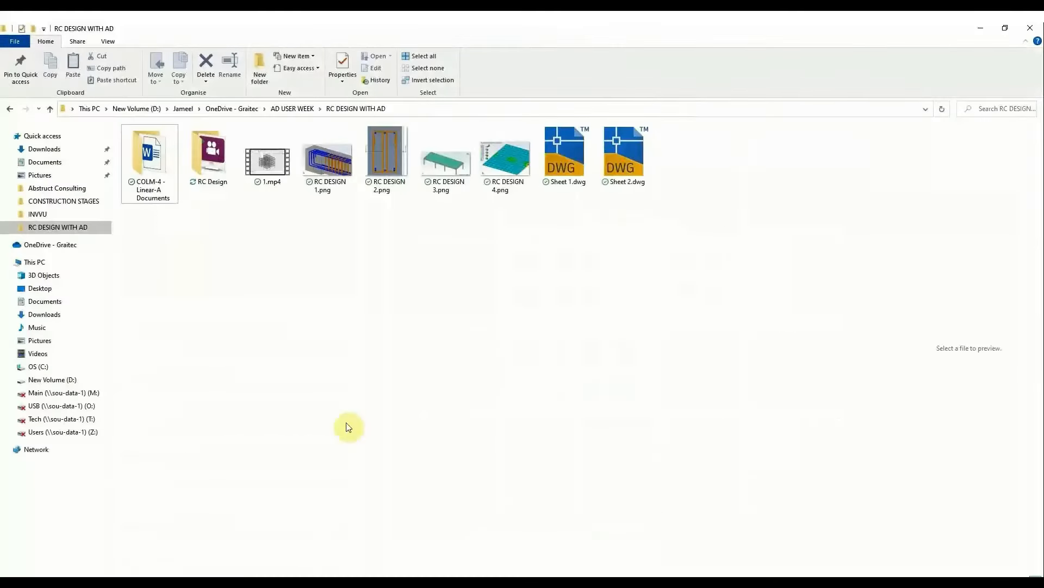
- Open the exported drawing Sheet 2.dwg from the RC DESIGN WITH AD folder in AutoCAD
{"action": "left_click", "coordinate": [626, 161]}
{"action": "right_click", "coordinate": [627, 161]}
{"action": "left_click", "coordinate": [609, 168]}
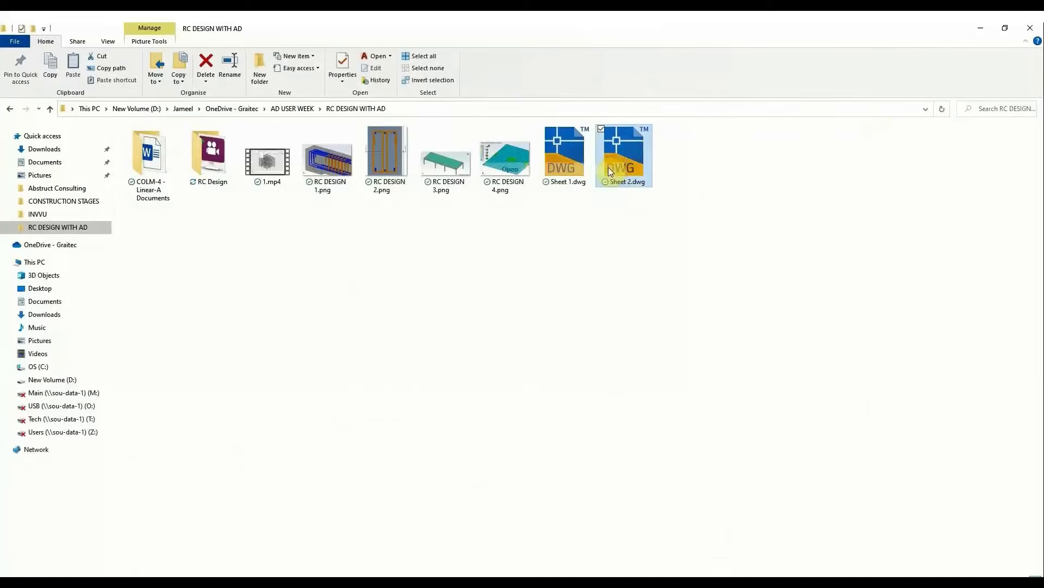
{"action": "left_click", "coordinate": [982, 28]}
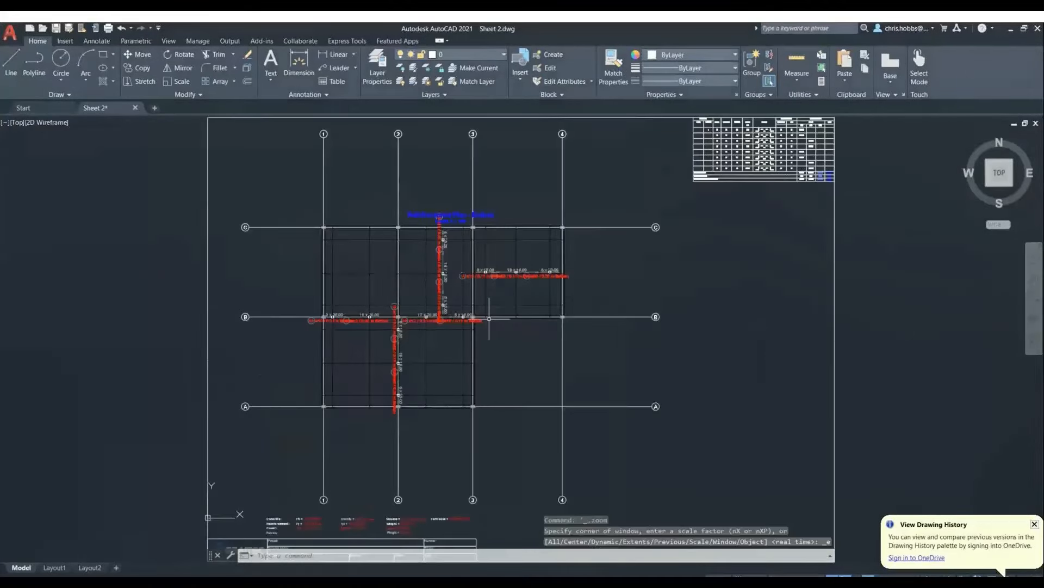
- Examine the bottom reinforcement plan, bar labels and schedule in Sheet 2.dwg, and exit AutoCAD without saving changes
{"action": "scroll", "coordinate": [478, 307], "scroll_direction": "up", "scroll_amount": 2}
{"action": "scroll", "coordinate": [454, 307], "scroll_direction": "down", "scroll_amount": 2}
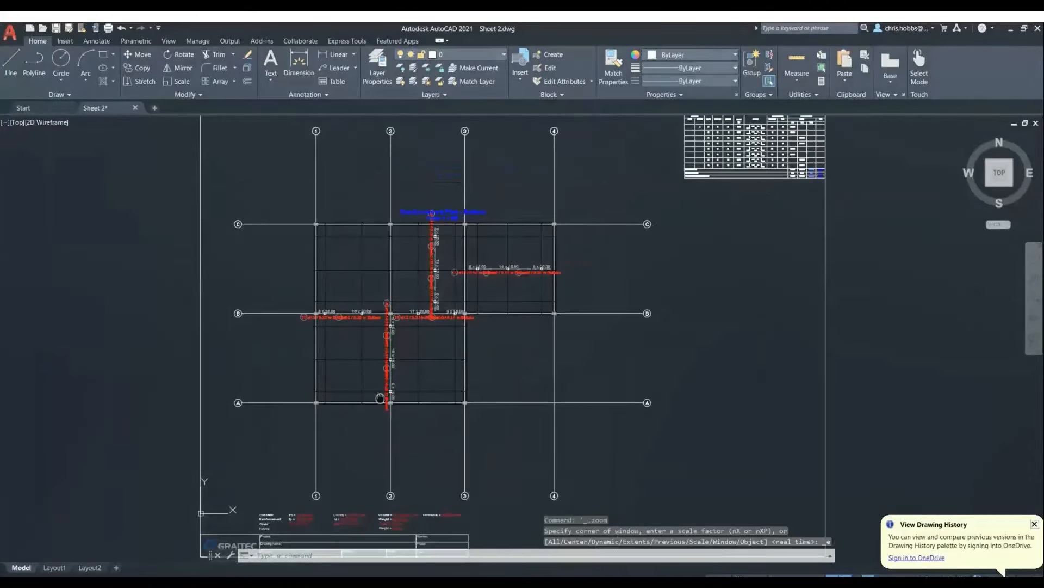
{"action": "scroll", "coordinate": [386, 394], "scroll_direction": "up", "scroll_amount": 10}
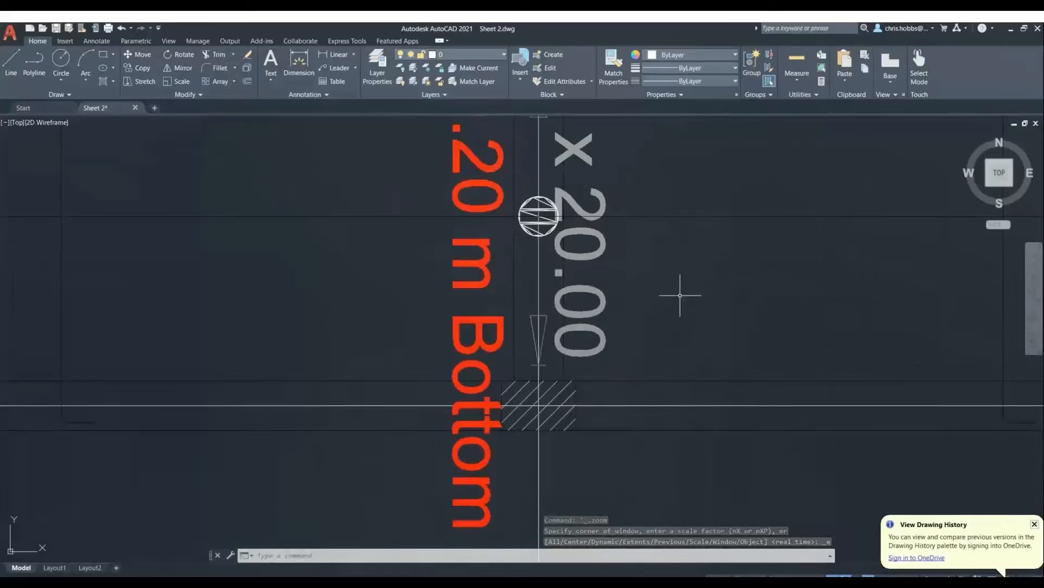
{"action": "scroll", "coordinate": [670, 302], "scroll_direction": "down", "scroll_amount": 10}
{"action": "middle_click_drag", "start_coordinate": [698, 296], "coordinate": [706, 292]}
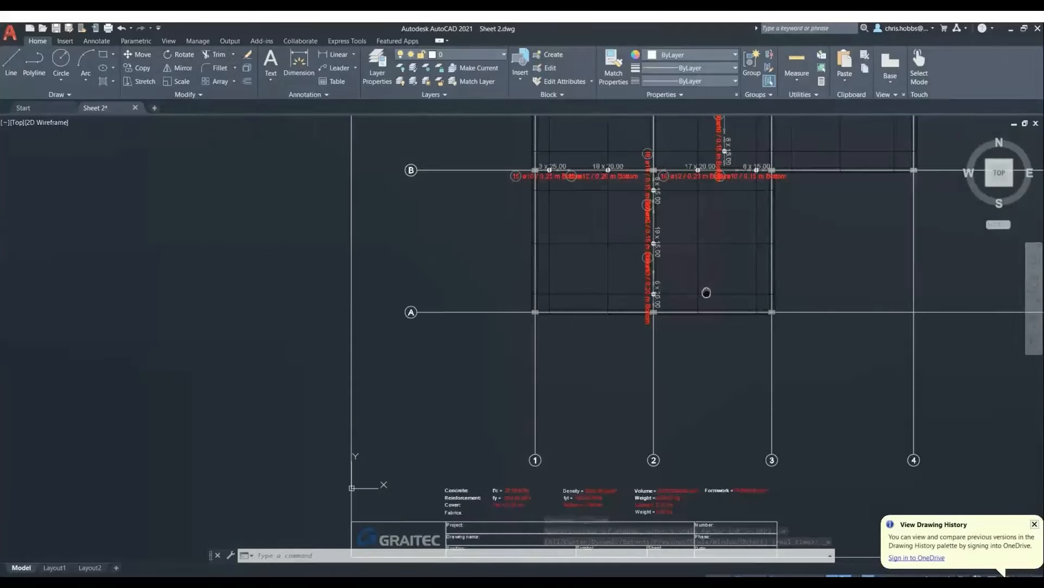
{"action": "scroll", "coordinate": [706, 292], "scroll_direction": "down", "scroll_amount": 3}
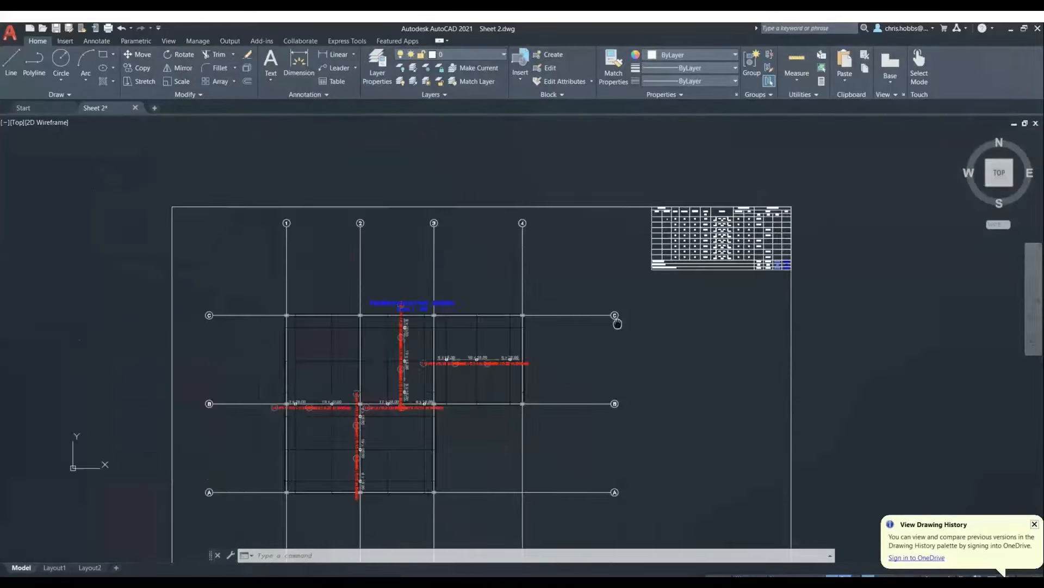
{"action": "scroll", "coordinate": [647, 273], "scroll_direction": "down", "scroll_amount": 3}
{"action": "scroll", "coordinate": [647, 274], "scroll_direction": "up", "scroll_amount": 2}
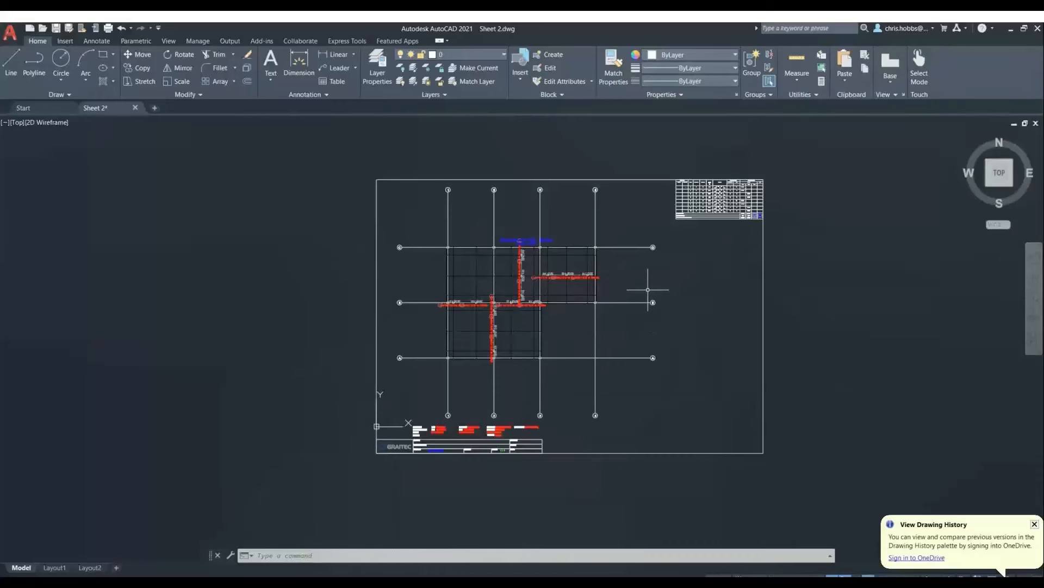
{"action": "left_click", "coordinate": [1038, 31]}
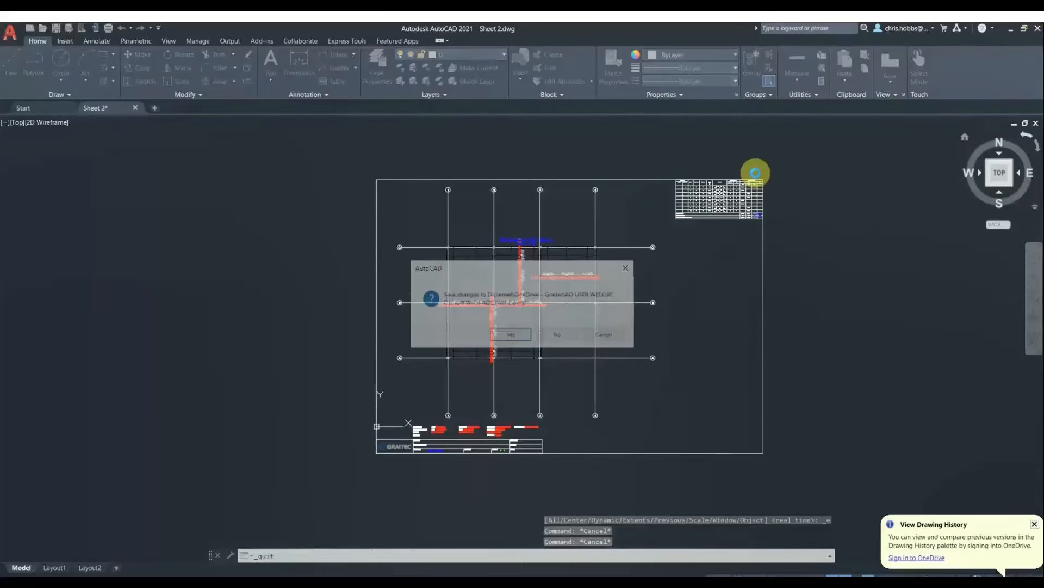
{"action": "left_click", "coordinate": [553, 334]}
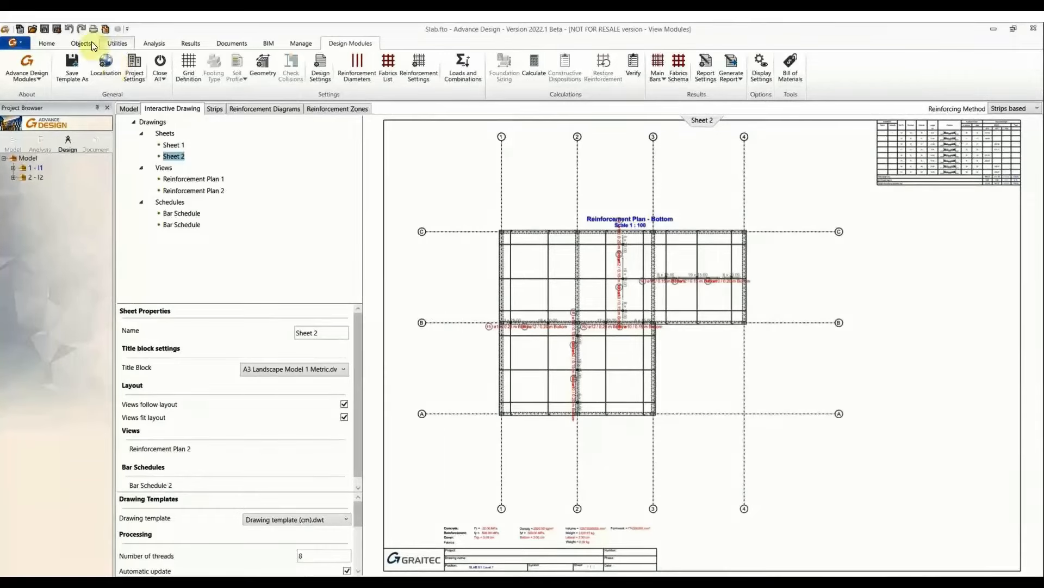
- Close and update all design modules in Advance Design, and start the GRAITEC BIM export of the structural model
{"action": "left_click", "coordinate": [163, 78]}
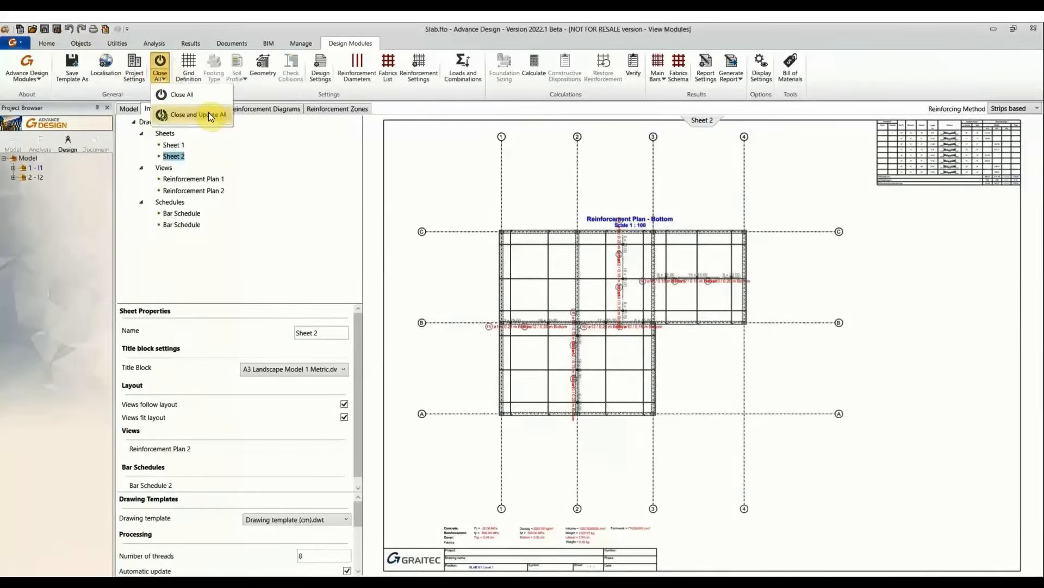
{"action": "left_click", "coordinate": [208, 112]}
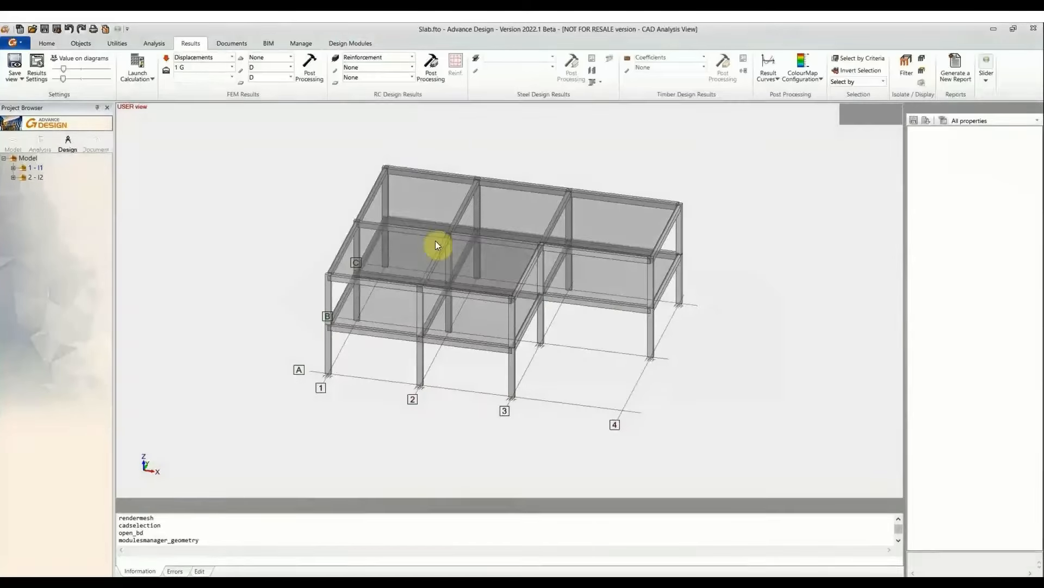
{"action": "left_click", "coordinate": [272, 42]}
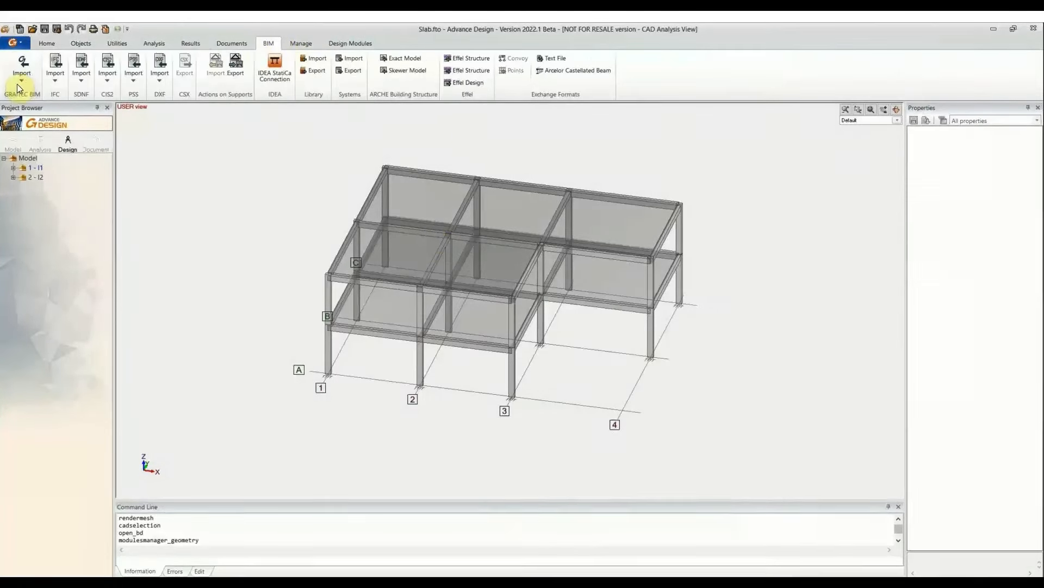
{"action": "left_click", "coordinate": [18, 82]}
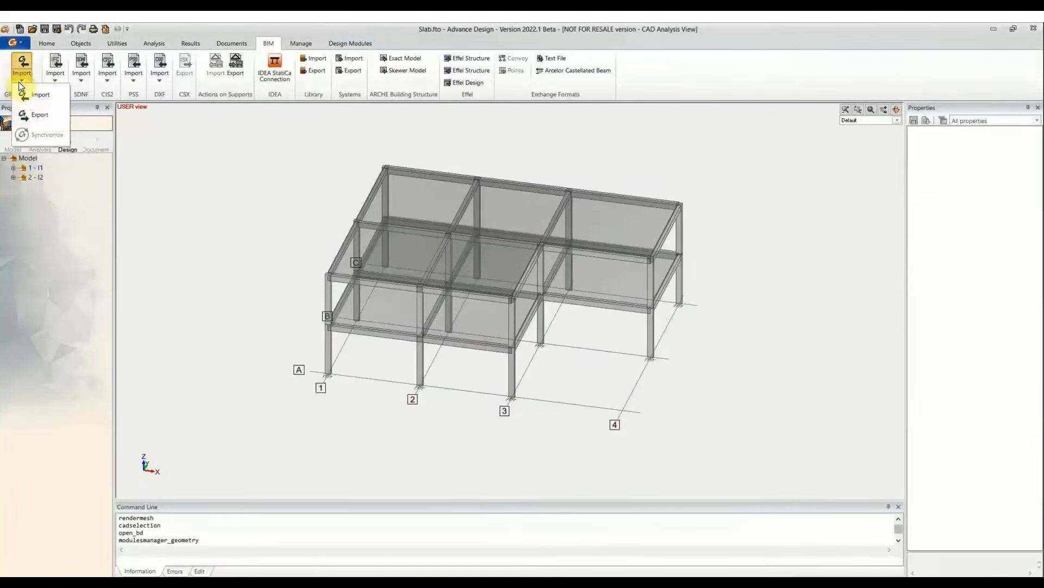
{"action": "left_click", "coordinate": [53, 115]}
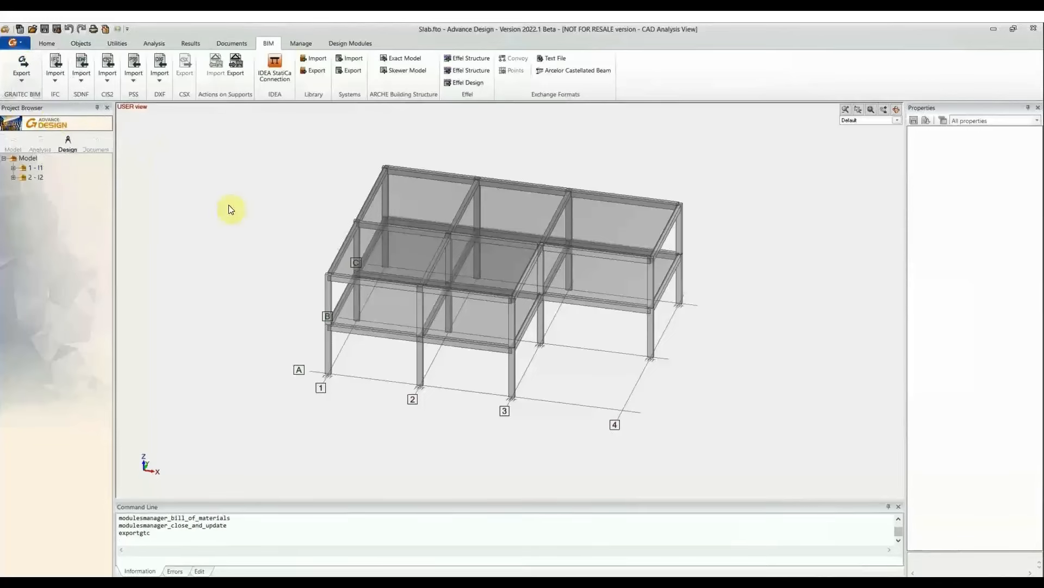
{"action": "left_click", "coordinate": [729, 165]}
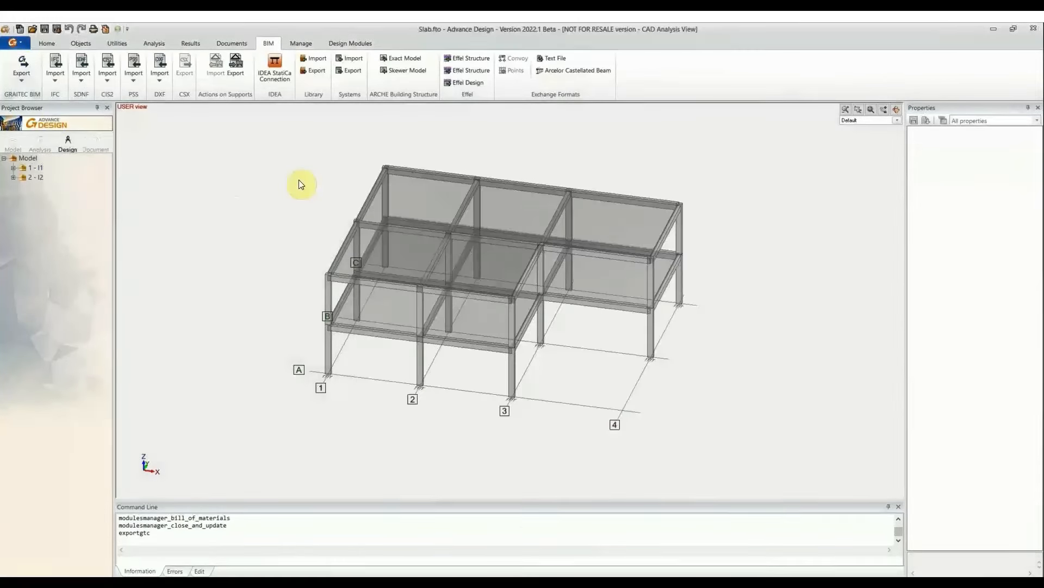